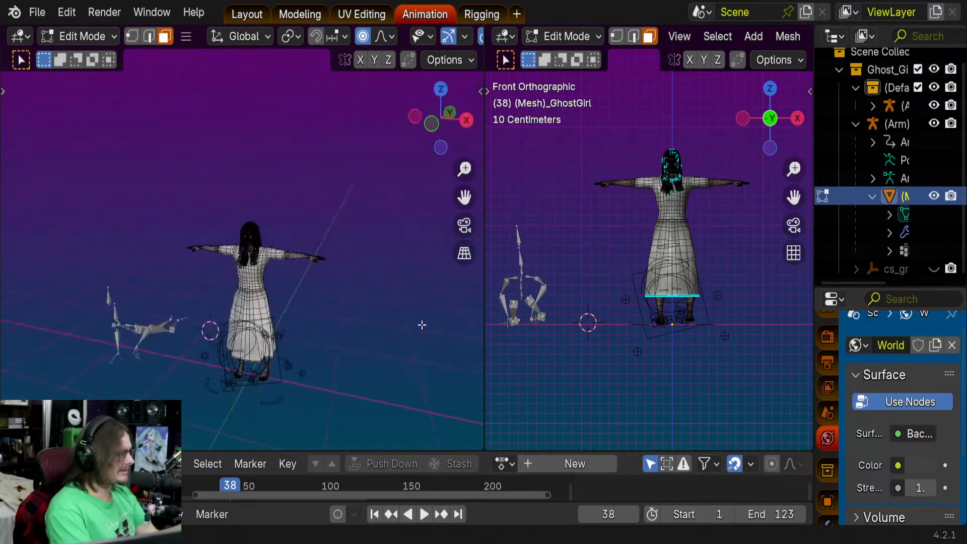
# - Examine the ghost girl mesh in Edit Mode from several angles, including the face, hair, dress and the separate armature beside it
pyautogui.scroll(7, 351, 291)
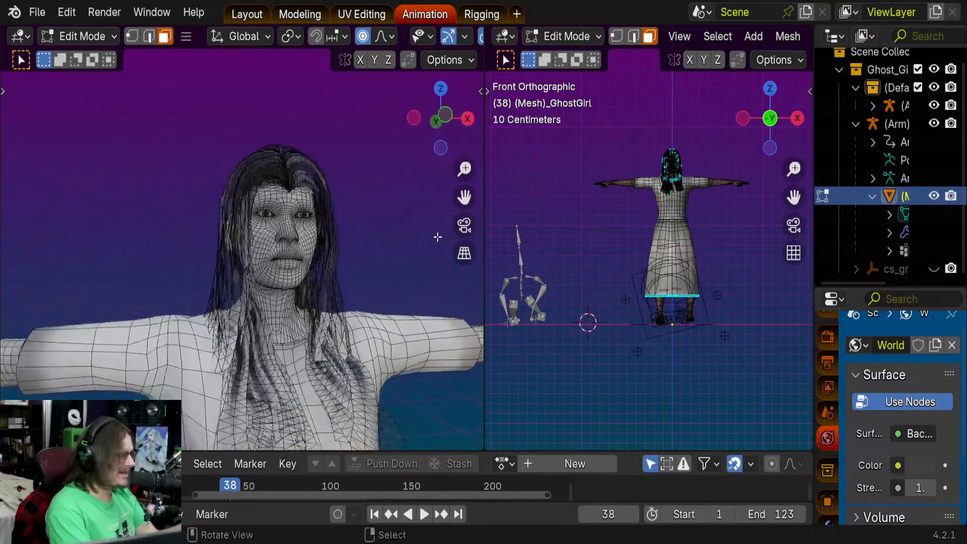
pyautogui.scroll(4, 410, 265)
pyautogui.moveTo(361, 297); pyautogui.dragTo(280, 326, button='middle')
pyautogui.scroll(-10, 280, 326)
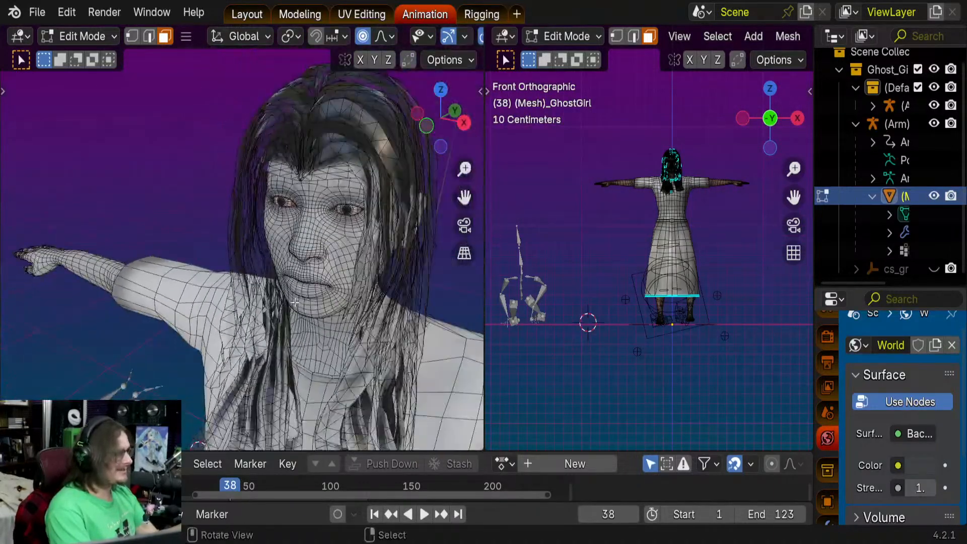
pyautogui.scroll(-3, 363, 292)
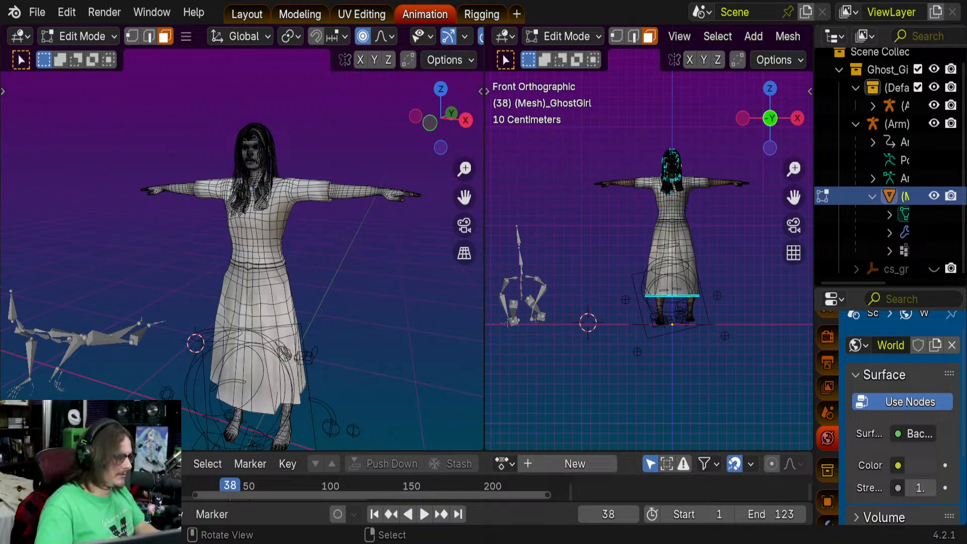
pyautogui.moveTo(282, 202); pyautogui.dragTo(233, 197, button='middle')
pyautogui.scroll(-3, 302, 194)
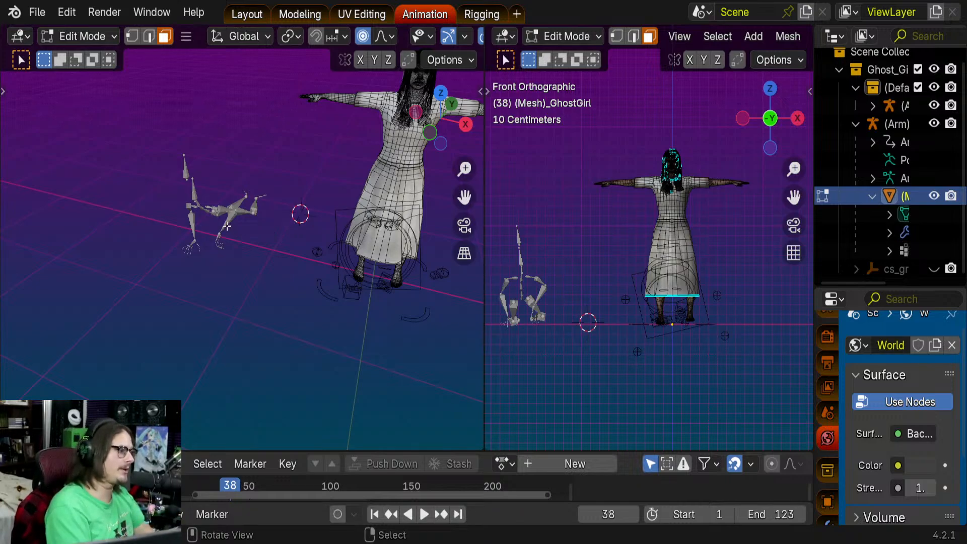
pyautogui.scroll(2, 227, 226)
pyautogui.scroll(-2, 198, 207)
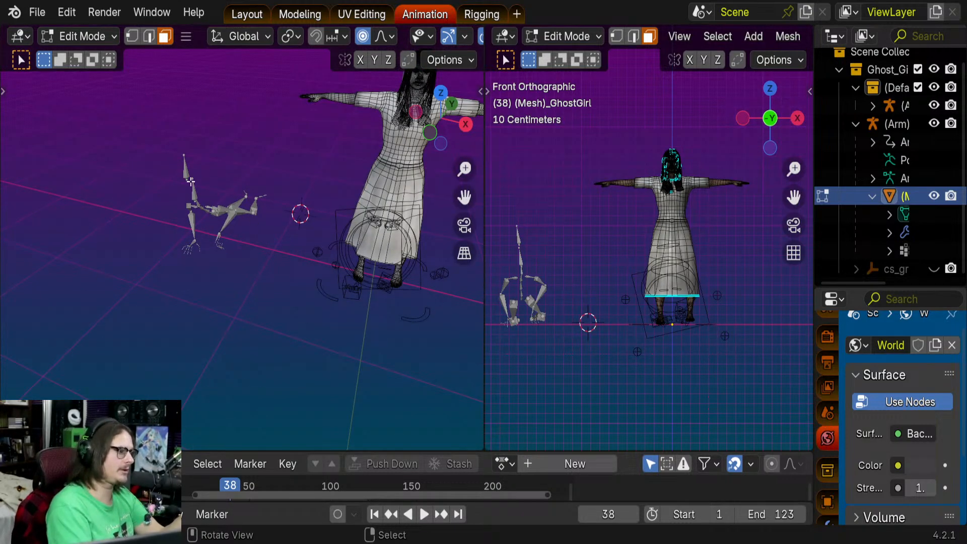
pyautogui.scroll(-2, 190, 182)
pyautogui.scroll(3, 373, 267)
pyautogui.moveTo(363, 290); pyautogui.dragTo(343, 262, button='middle')
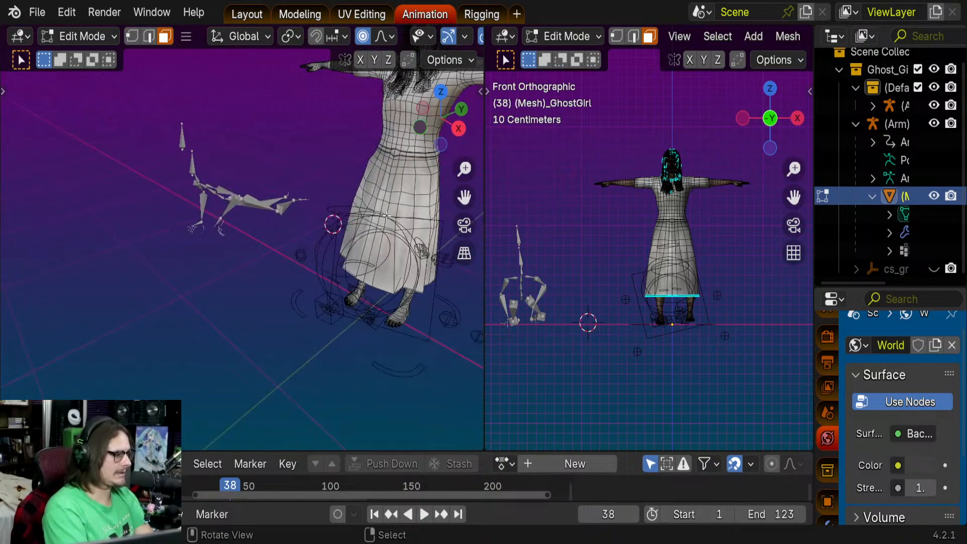
pyautogui.scroll(-2, 387, 304)
pyautogui.scroll(4, 347, 289)
pyautogui.moveTo(386, 304); pyautogui.dragTo(319, 203, button='middle')
pyautogui.scroll(-5, 313, 246)
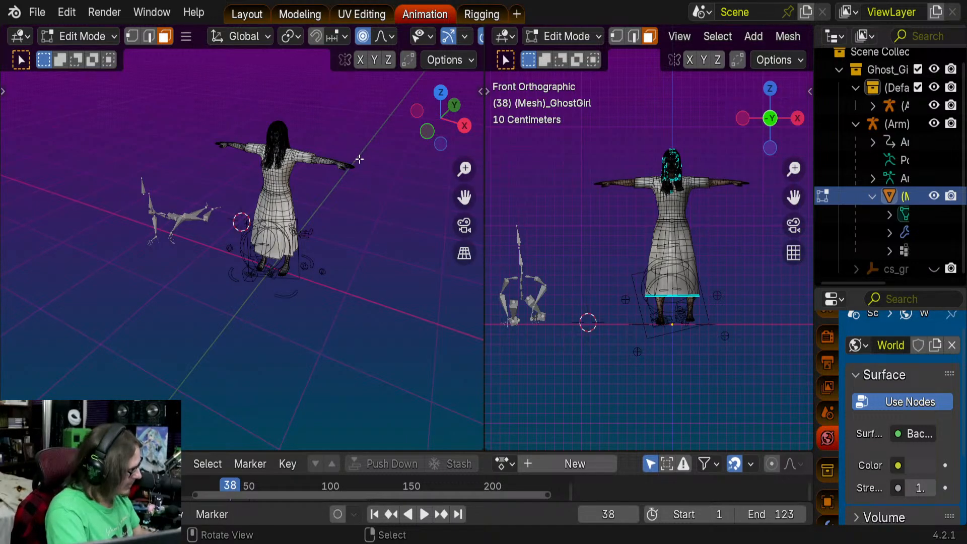
# - Switch the ghost girl mesh to Object Mode and inspect its crawling pose up close in both viewports
pyautogui.press('Tab')
pyautogui.scroll(3, 328, 172)
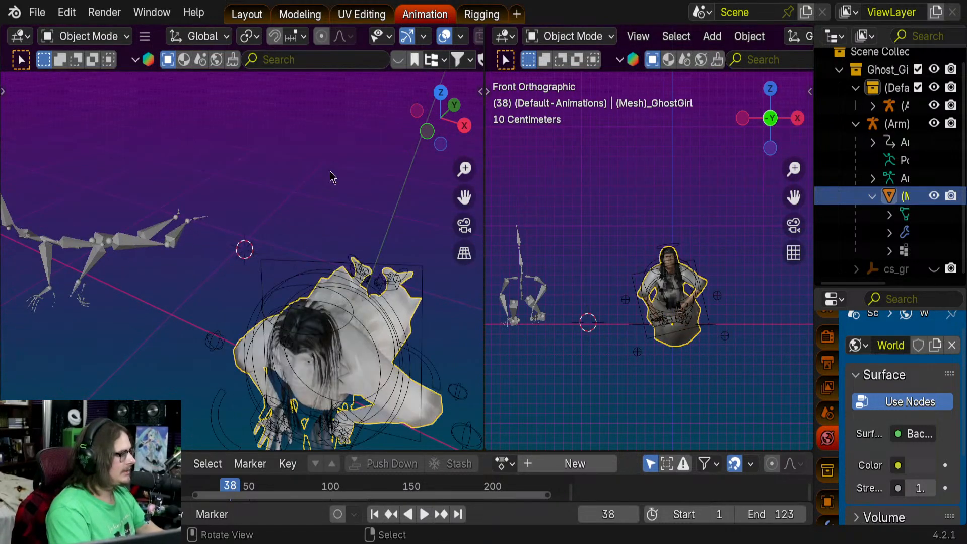
pyautogui.scroll(-2, 320, 198)
pyautogui.keyDown('shift'); pyautogui.moveTo(321, 199); pyautogui.dragTo(343, 171, button='middle'); pyautogui.keyUp('shift')
pyautogui.scroll(4, 343, 171)
pyautogui.moveTo(342, 171); pyautogui.dragTo(347, 204, button='middle')
pyautogui.scroll(-3, 307, 228)
pyautogui.scroll(7, 673, 290)
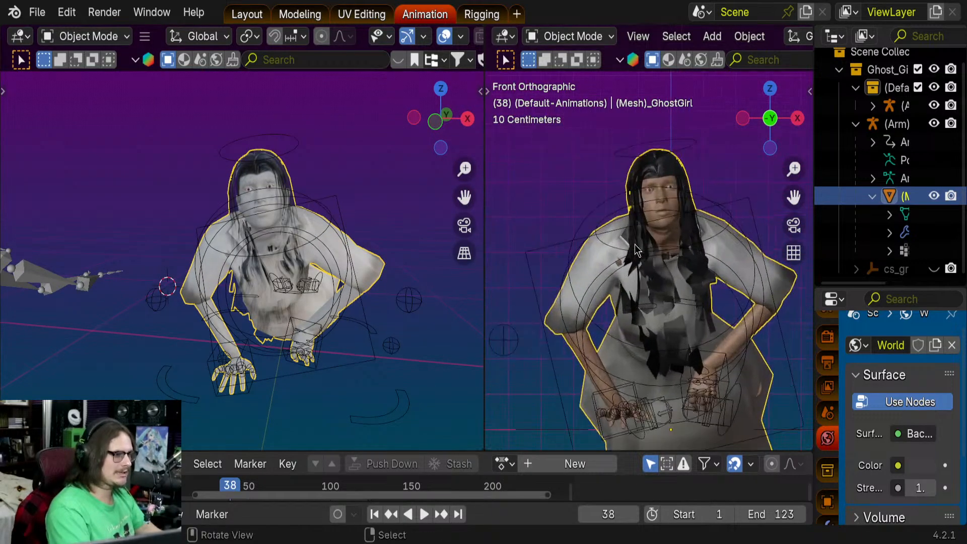
pyautogui.scroll(-3, 636, 249)
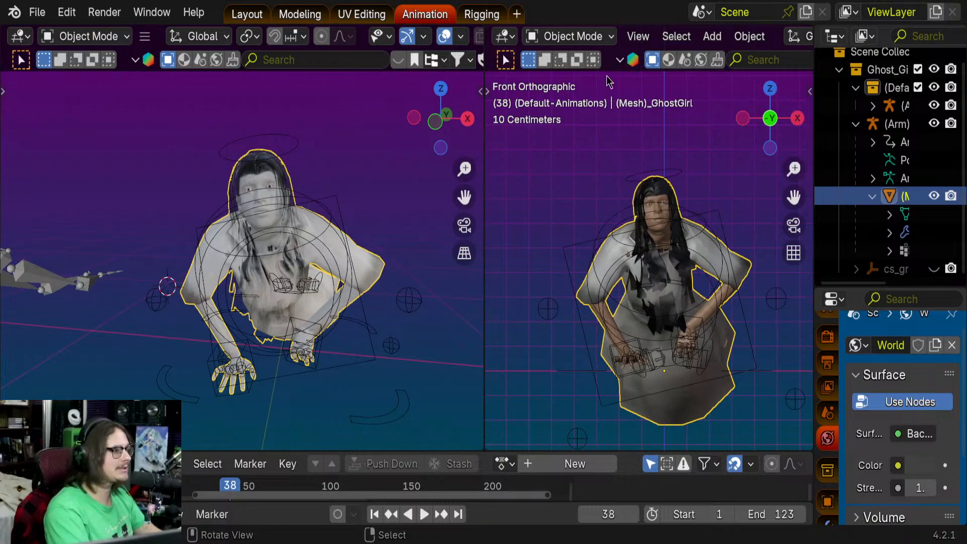
# - Hide the rig's bones and control shapes in the front orthographic viewport's overlays
pyautogui.scroll(-10, 747, 33)
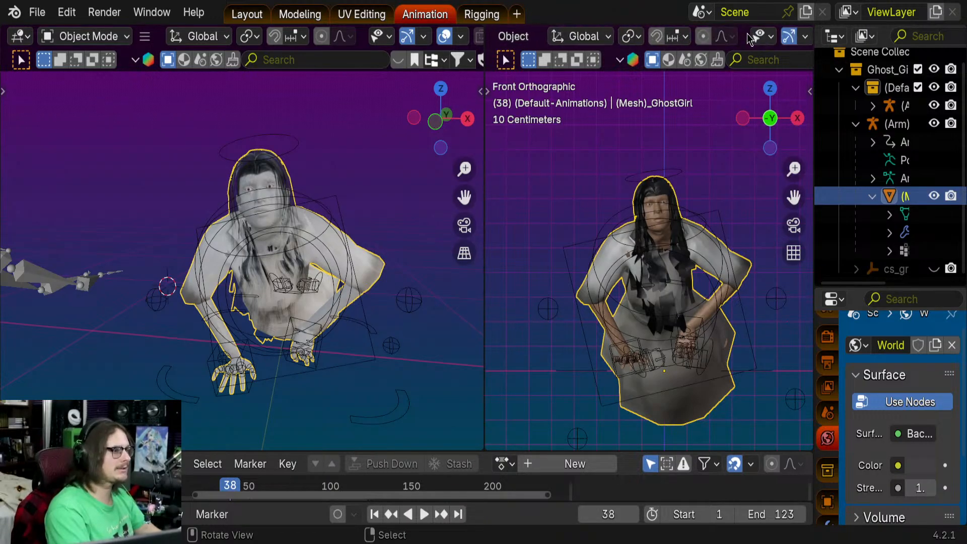
pyautogui.click(742, 36)
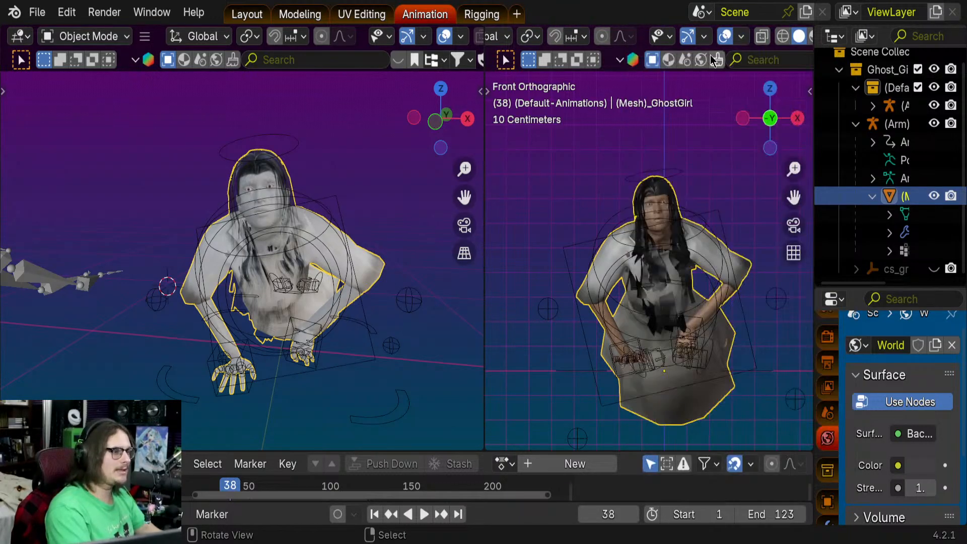
pyautogui.click(705, 36)
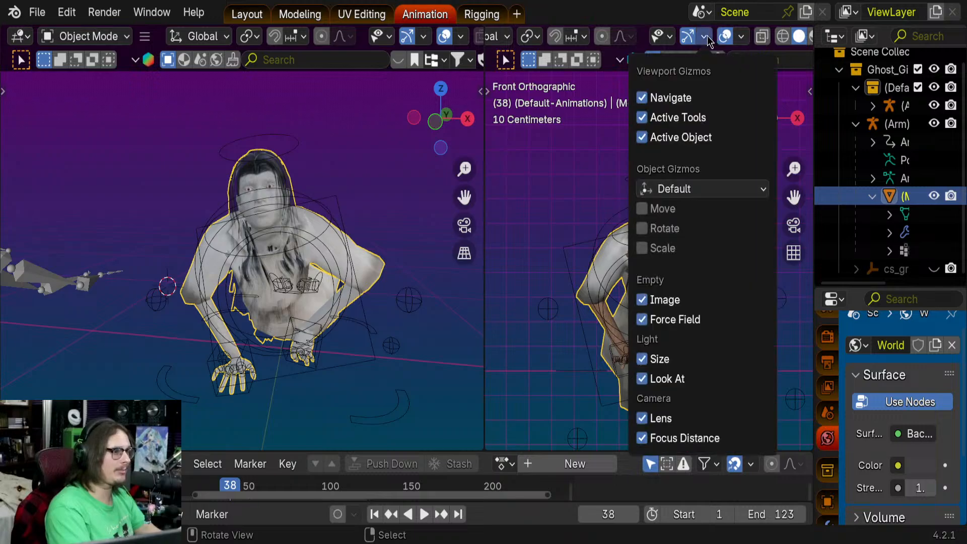
pyautogui.click(743, 37)
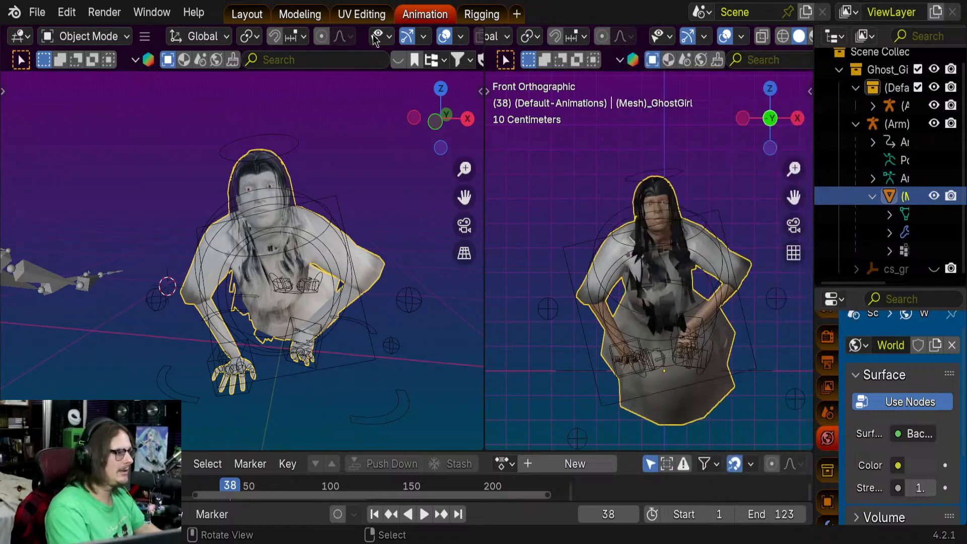
pyautogui.keyDown('shift'); pyautogui.moveTo(678, 239); pyautogui.dragTo(697, 232, button='middle'); pyautogui.keyUp('shift')
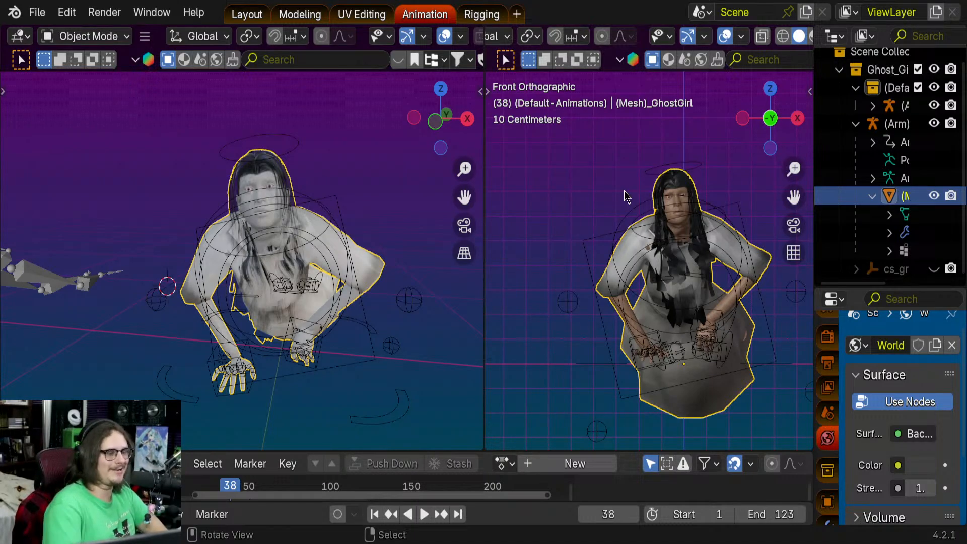
pyautogui.click(741, 37)
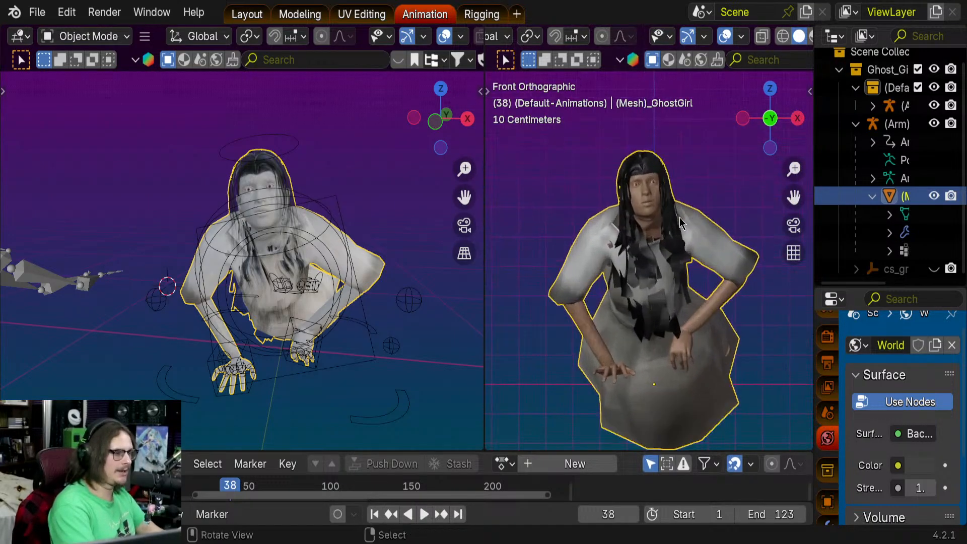
# - Maximize the front viewport, play the ghost girl's crawl animation and view it in perspective
pyautogui.hotkey('ctrl', 'space')
pyautogui.scroll(-3, 480, 262)
pyautogui.keyDown('shift'); pyautogui.moveTo(541, 275); pyautogui.dragTo(534, 238, button='middle'); pyautogui.keyUp('shift')
pyautogui.scroll(2, 537, 232)
pyautogui.scroll(-1, 544, 235)
pyautogui.press('space')
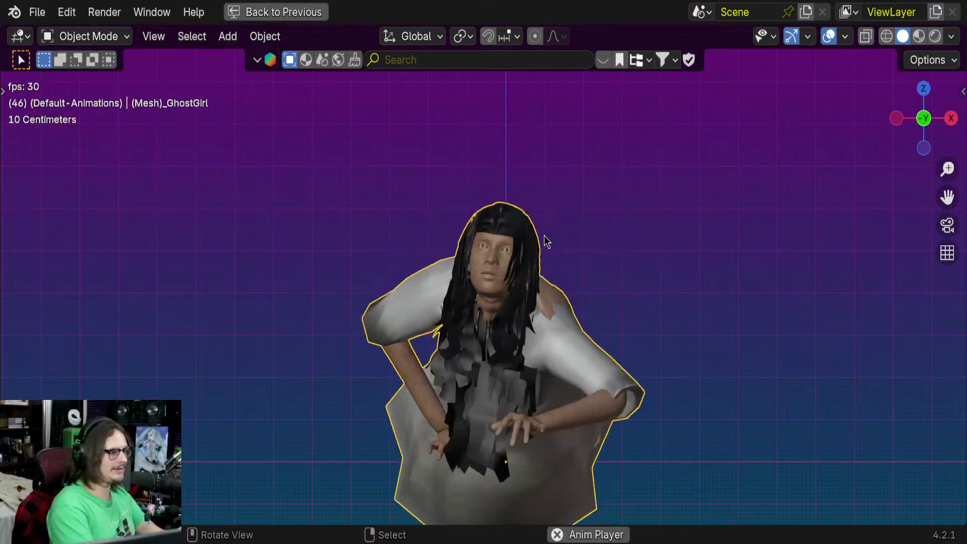
pyautogui.moveTo(586, 326); pyautogui.dragTo(598, 298, button='middle')
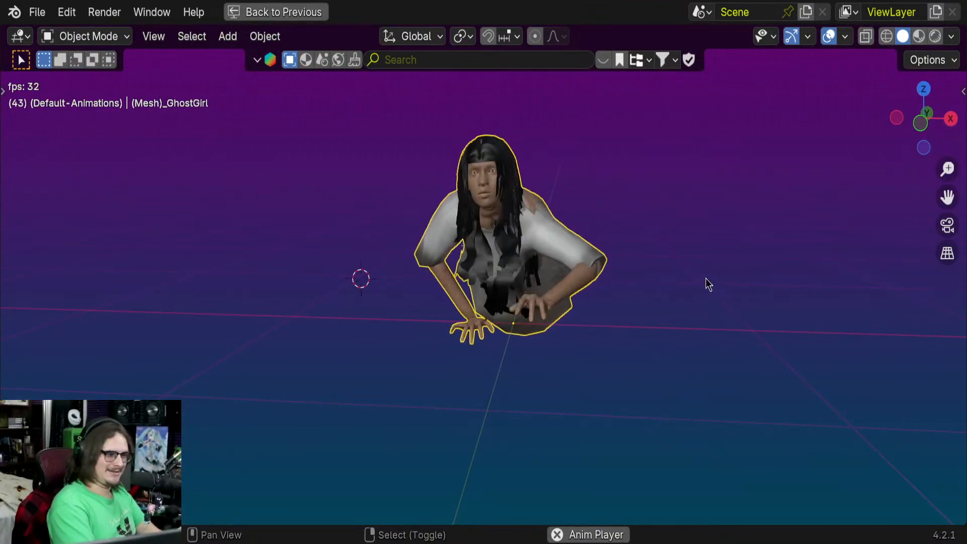
pyautogui.keyDown('shift'); pyautogui.moveTo(704, 280); pyautogui.dragTo(700, 293, button='middle'); pyautogui.keyUp('shift')
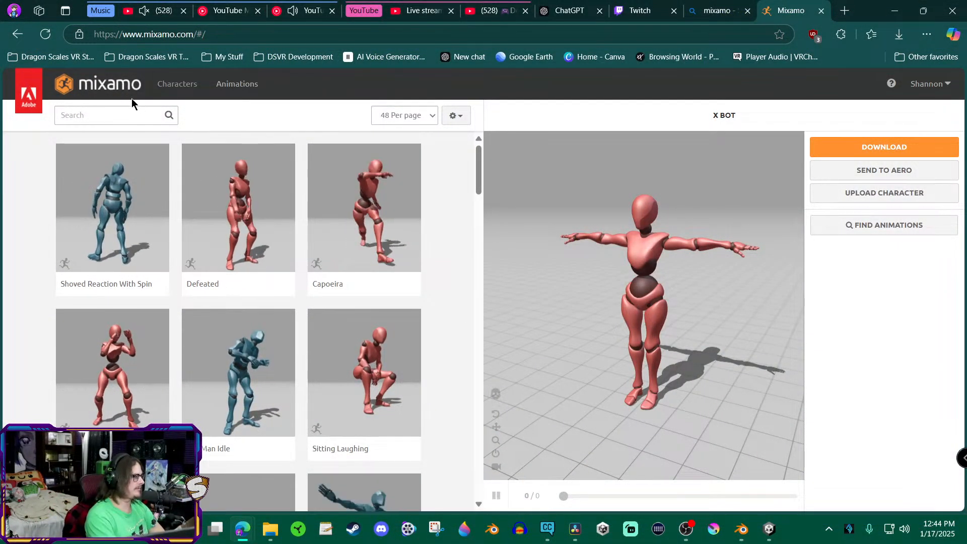
# - Browse the Mixamo animation library and preview Old Man Idle on the X Bot character
pyautogui.scroll(-1, 212, 218)
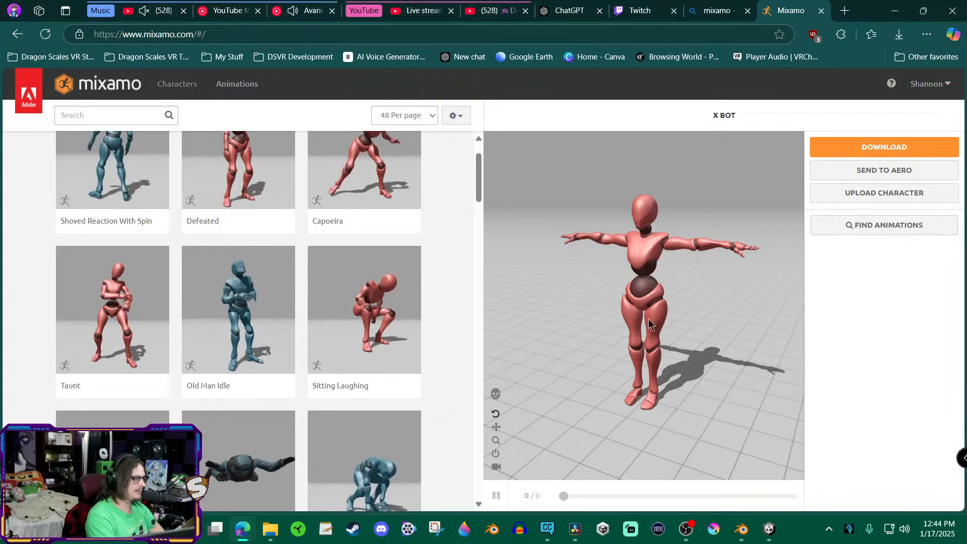
pyautogui.moveTo(649, 322); pyautogui.dragTo(655, 279)
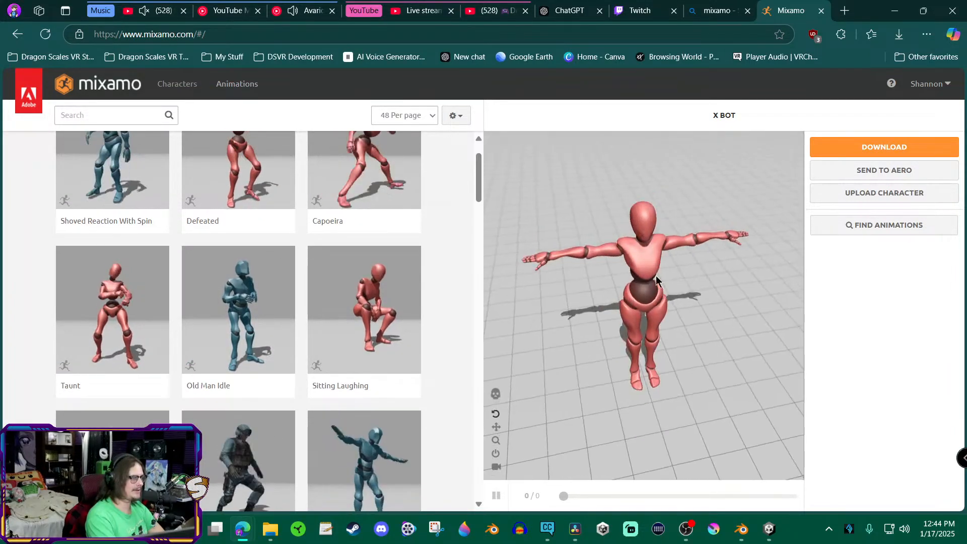
pyautogui.scroll(-2, 297, 288)
pyautogui.scroll(1, 233, 259)
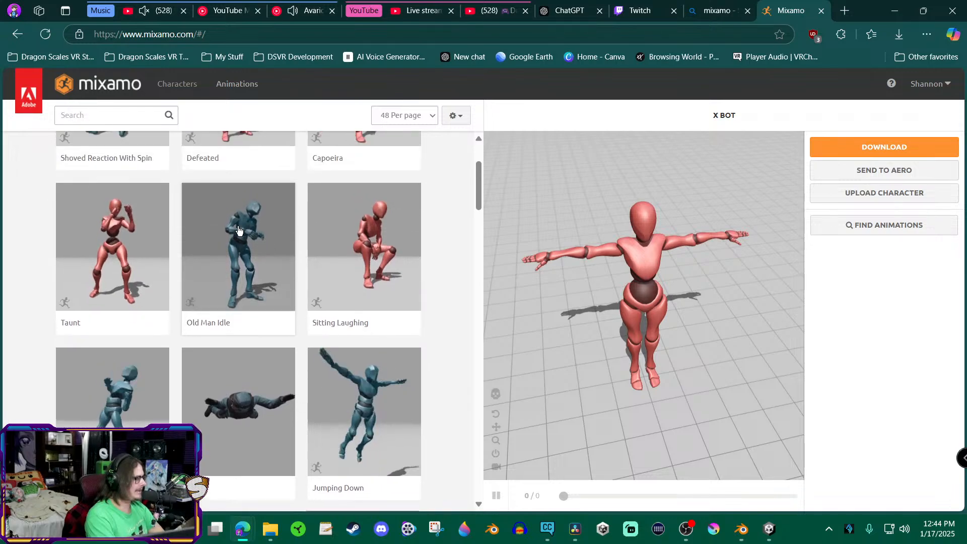
pyautogui.click(238, 252)
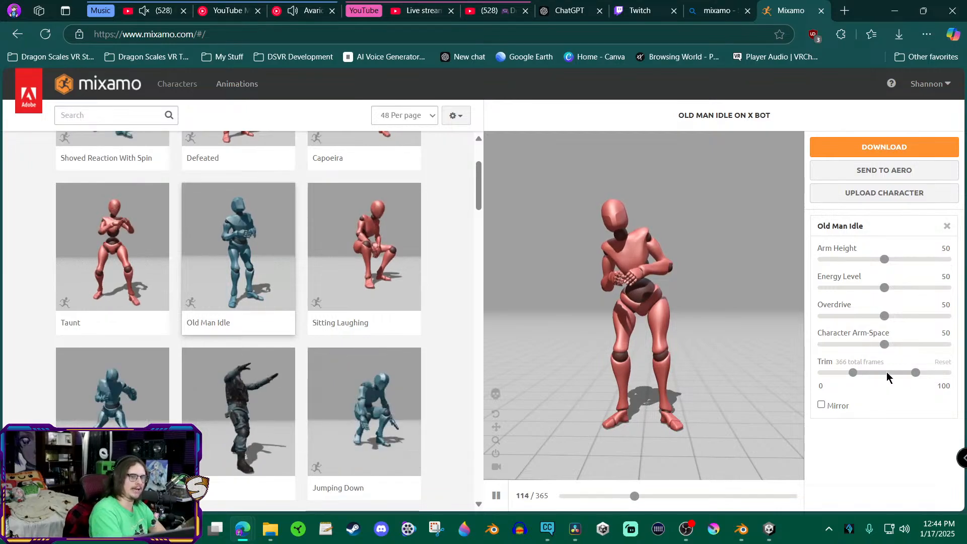
# - Search the Mixamo animations for "crawl" and preview Zombie Crawl on the X Bot
pyautogui.scroll(3, 227, 262)
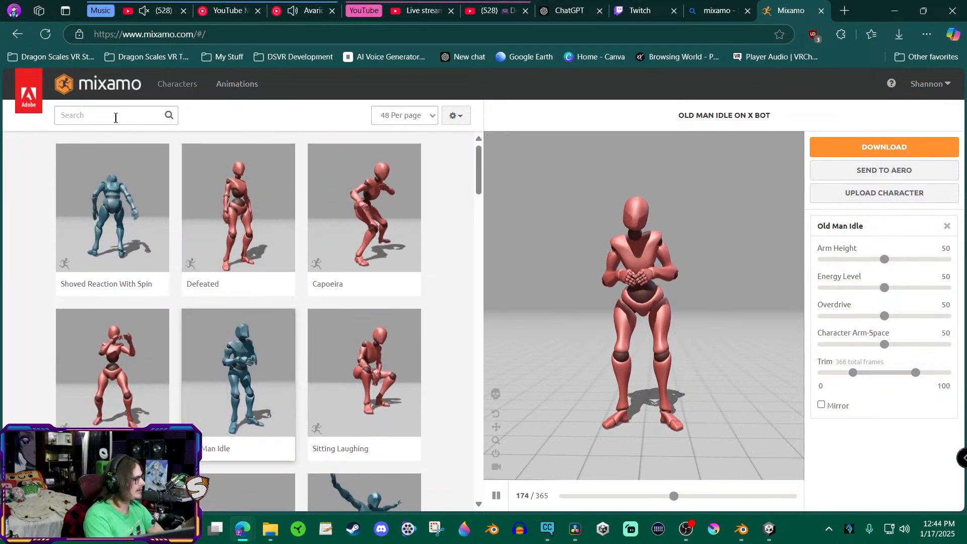
pyautogui.click(116, 116)
pyautogui.write('drawl')
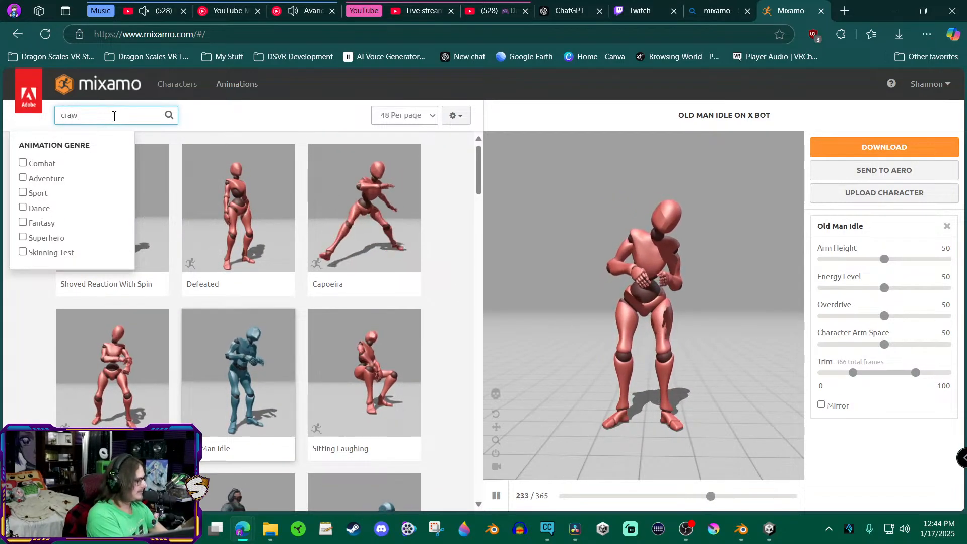
pyautogui.press('Return')
pyautogui.scroll(-1, 117, 287)
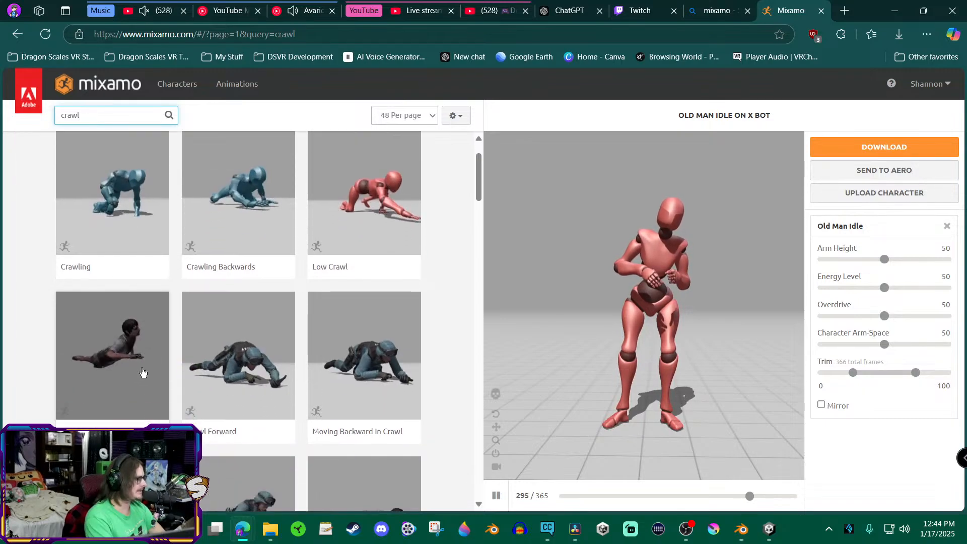
pyautogui.click(142, 371)
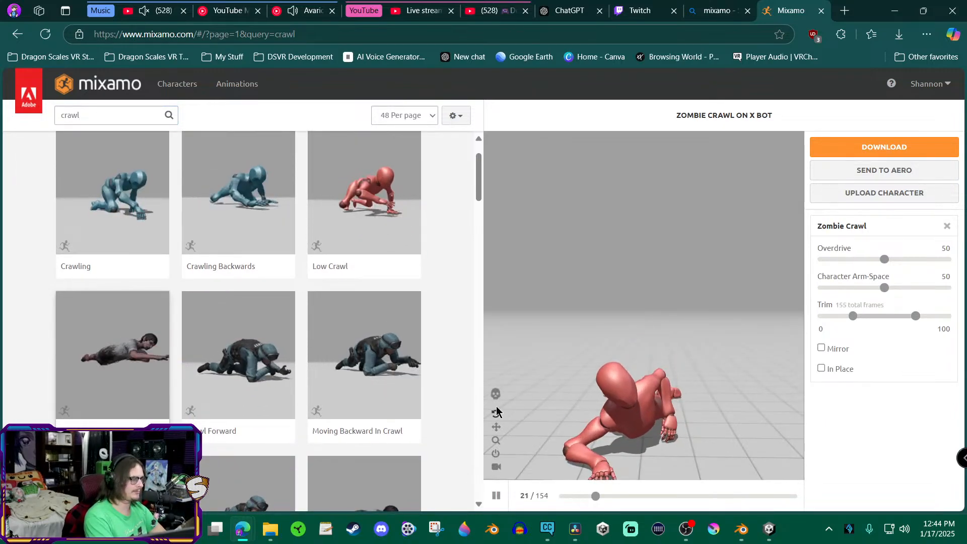
# - Toggle the follow camera for Zombie Crawl, enable In Place and examine the motion from several angles
pyautogui.moveTo(645, 397); pyautogui.dragTo(609, 394)
pyautogui.click(497, 467)
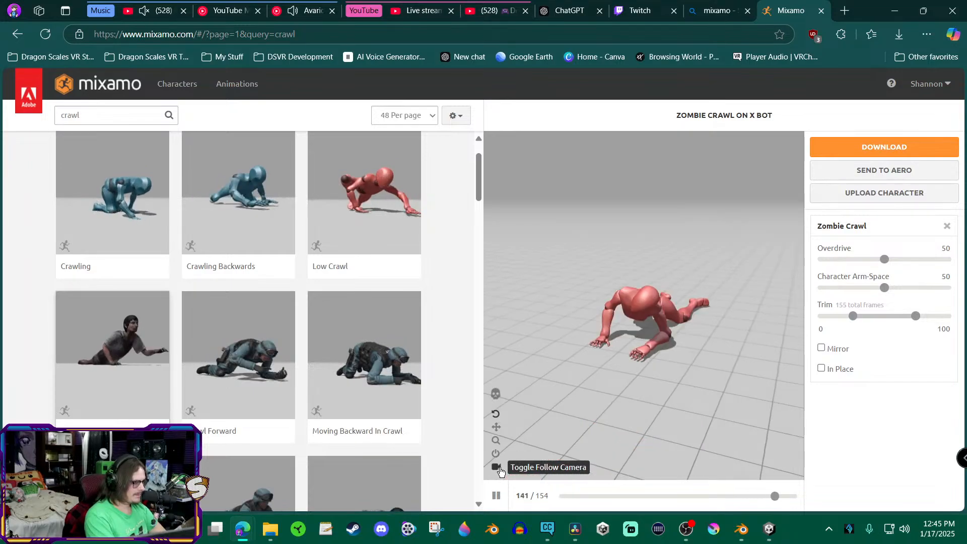
pyautogui.moveTo(624, 360); pyautogui.dragTo(644, 334)
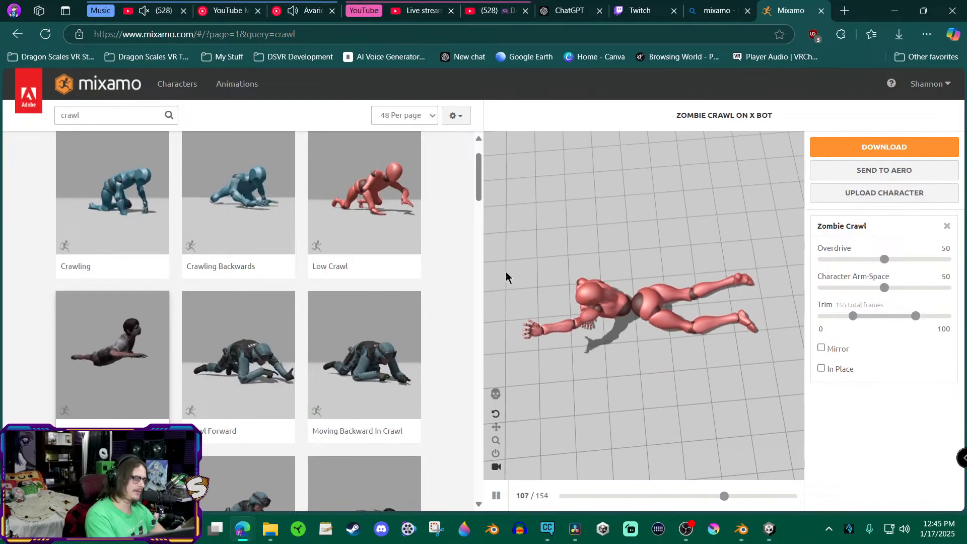
pyautogui.moveTo(592, 328); pyautogui.dragTo(544, 274)
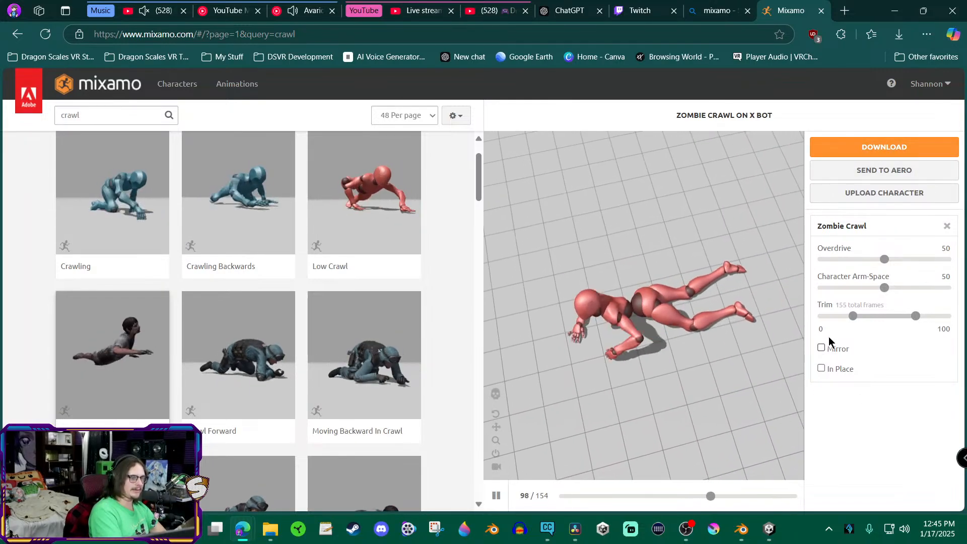
pyautogui.click(822, 369)
pyautogui.moveTo(648, 276); pyautogui.dragTo(688, 203)
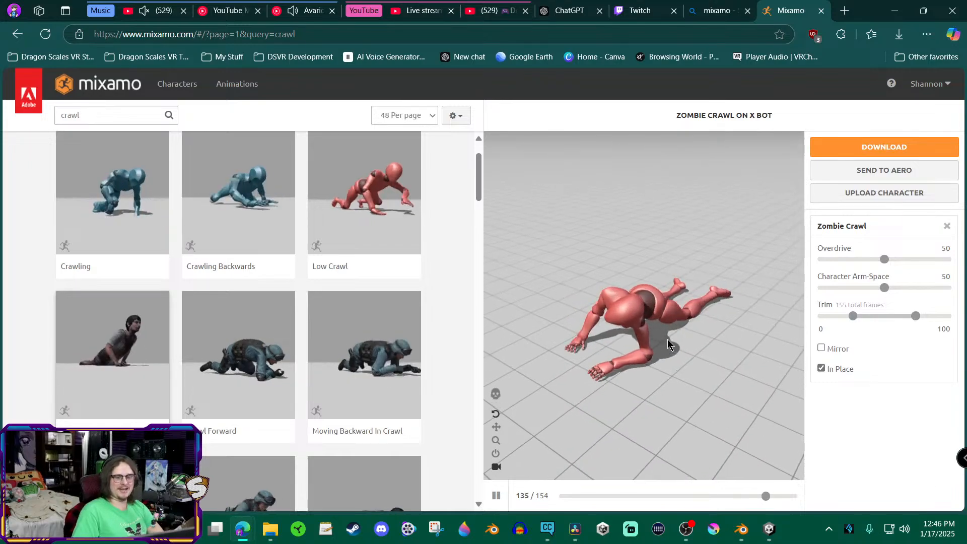
# - Preview the Crawl Backwards and Running Crawl animations on the X Bot, and switch back to Blender
pyautogui.scroll(-2, 315, 371)
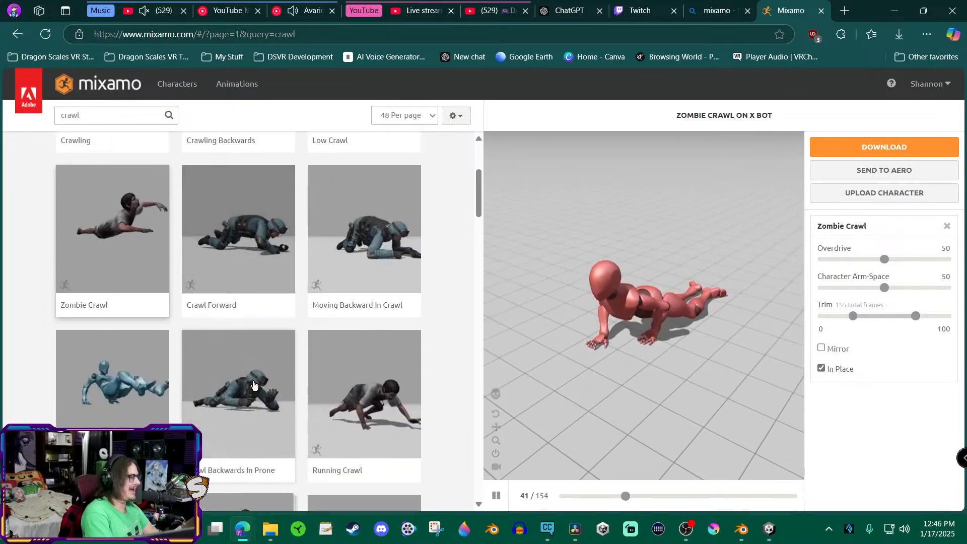
pyautogui.scroll(-2, 274, 398)
pyautogui.click(112, 267)
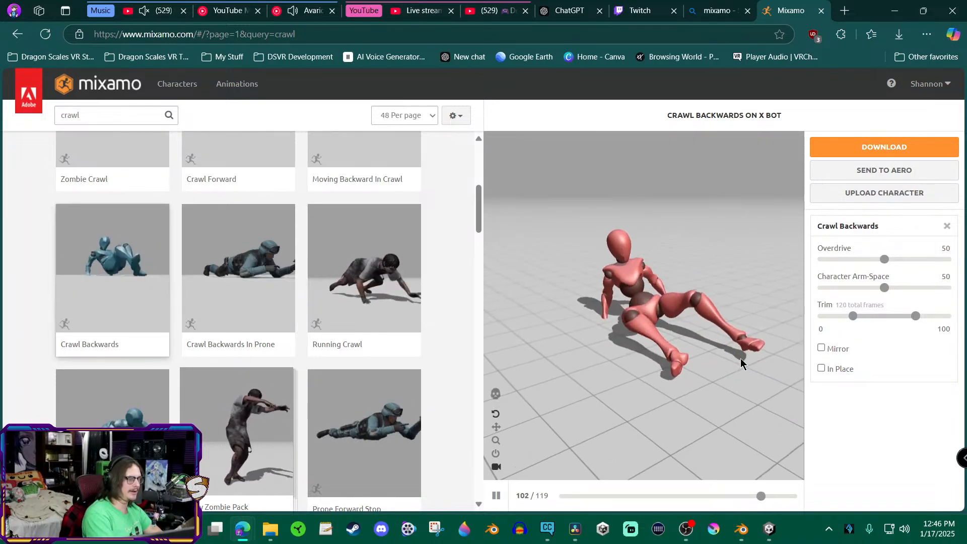
pyautogui.click(354, 323)
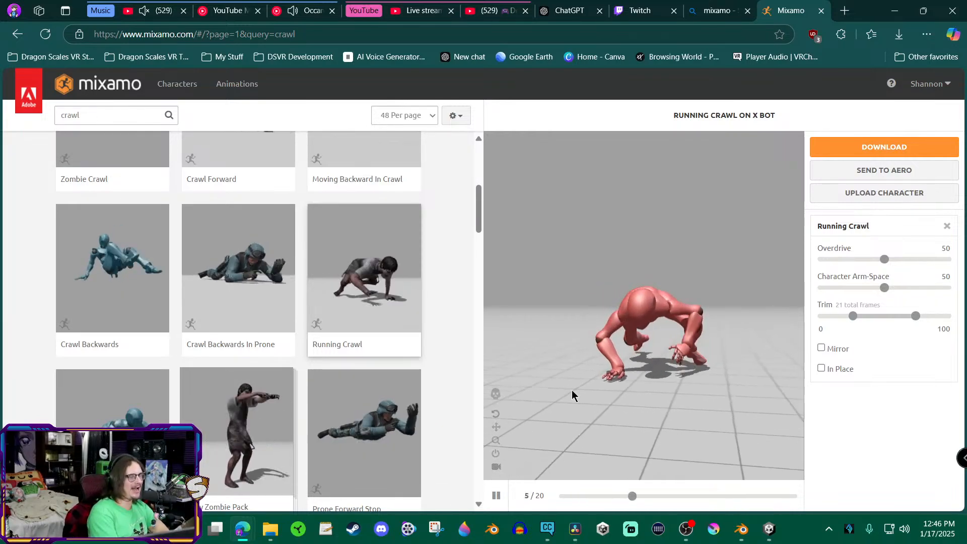
pyautogui.click(741, 529)
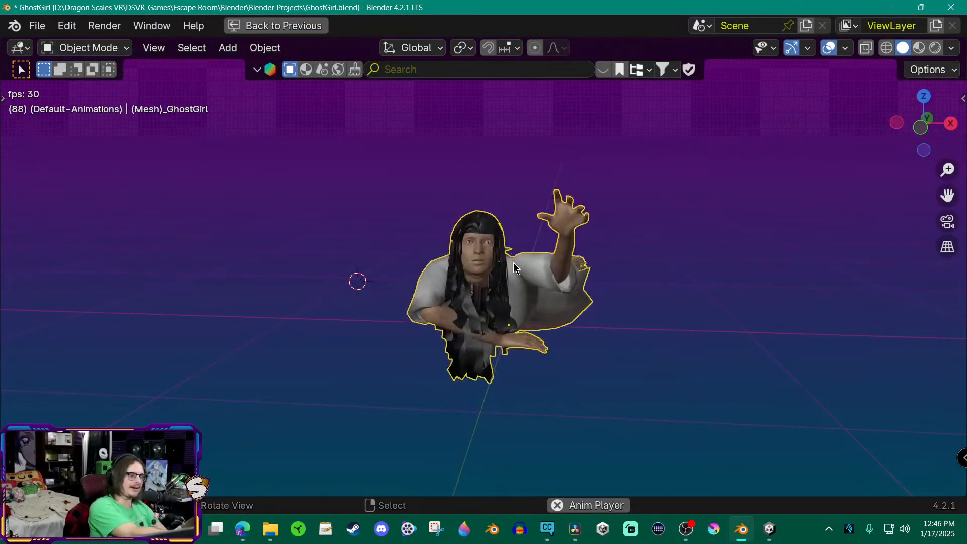
# - Switch to the Mixamo page, enable In Place for Running Crawl and examine the motion from several angles
pyautogui.moveTo(242, 529)
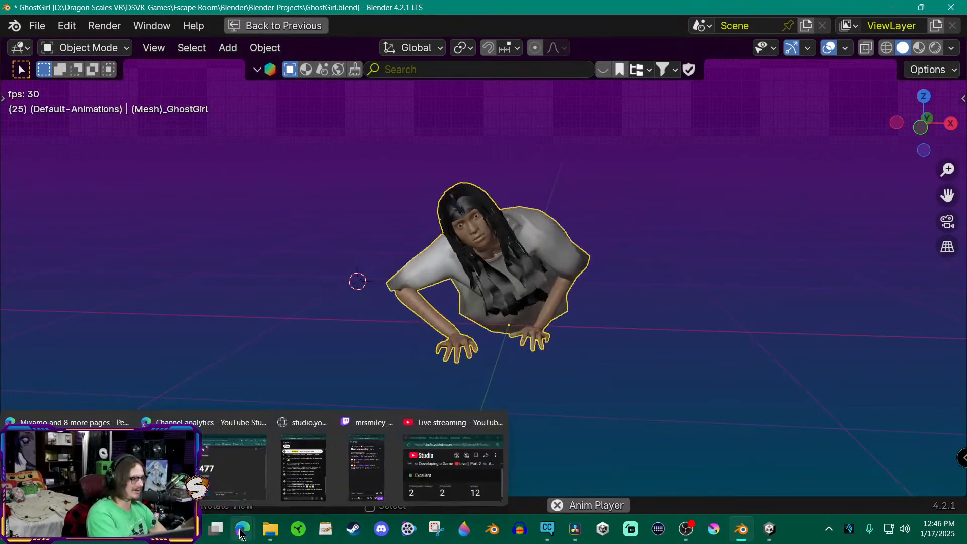
pyautogui.click(66, 454)
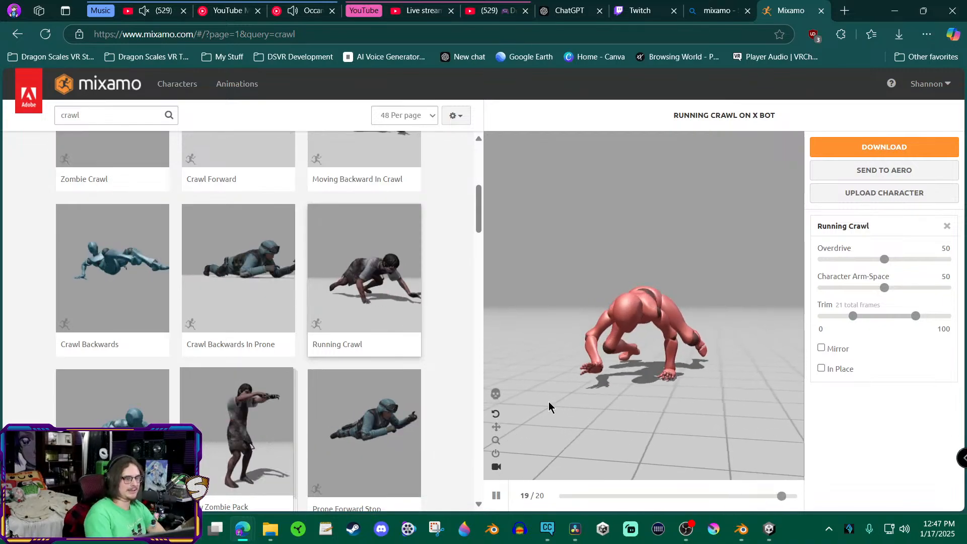
pyautogui.moveTo(753, 313); pyautogui.dragTo(623, 394)
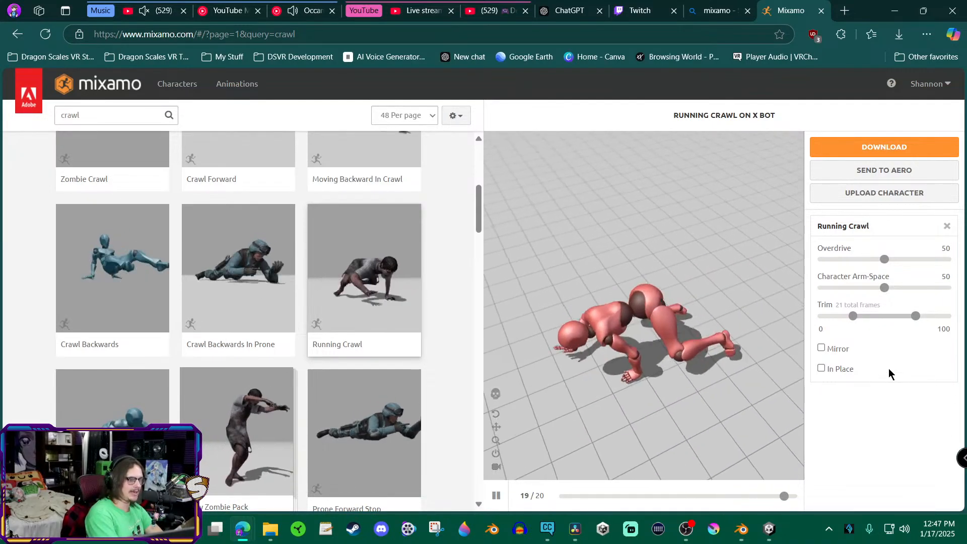
pyautogui.click(822, 368)
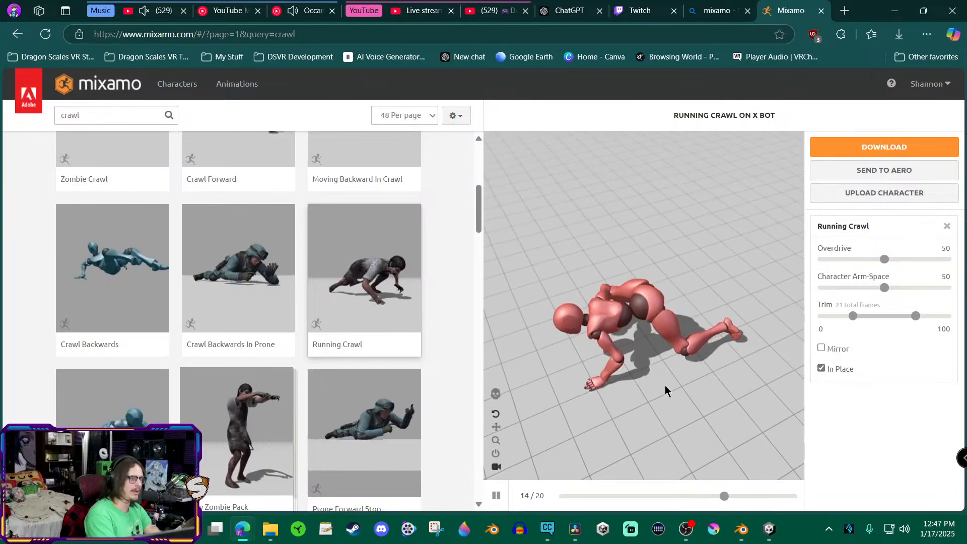
pyautogui.moveTo(672, 328); pyautogui.dragTo(539, 260)
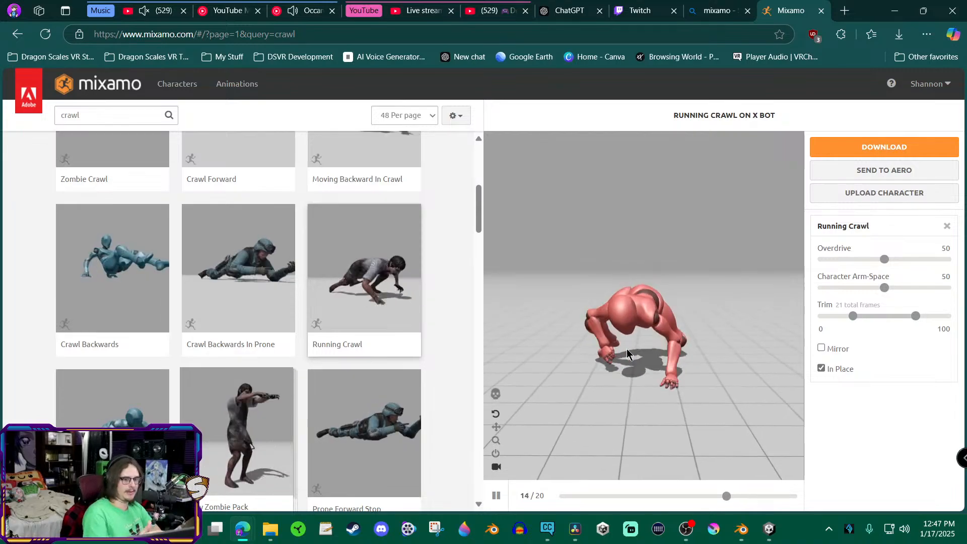
pyautogui.moveTo(626, 349); pyautogui.dragTo(589, 473)
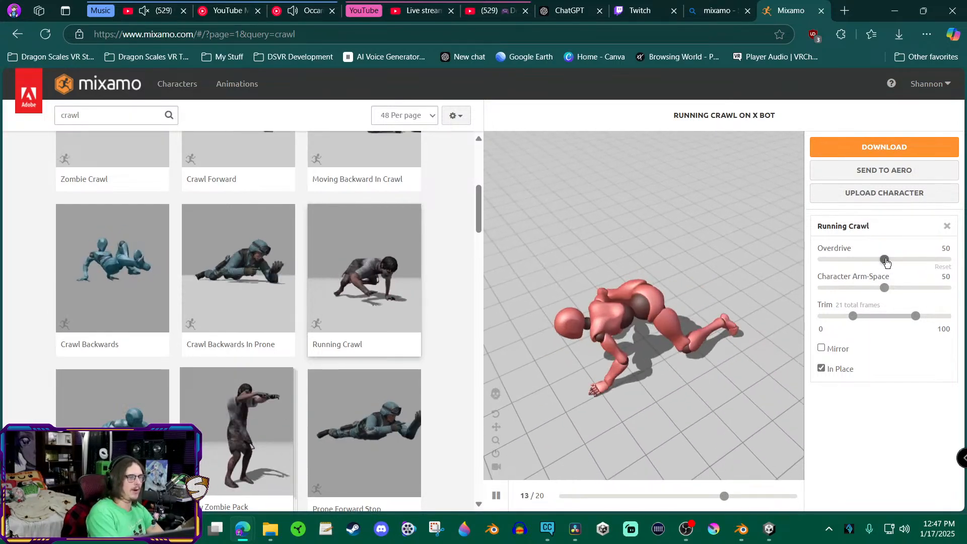
# - Try Running Crawl with Overdrive at 92, restore Overdrive to 50 and view the X Bot from the front and above
pyautogui.moveTo(885, 259); pyautogui.dragTo(938, 260)
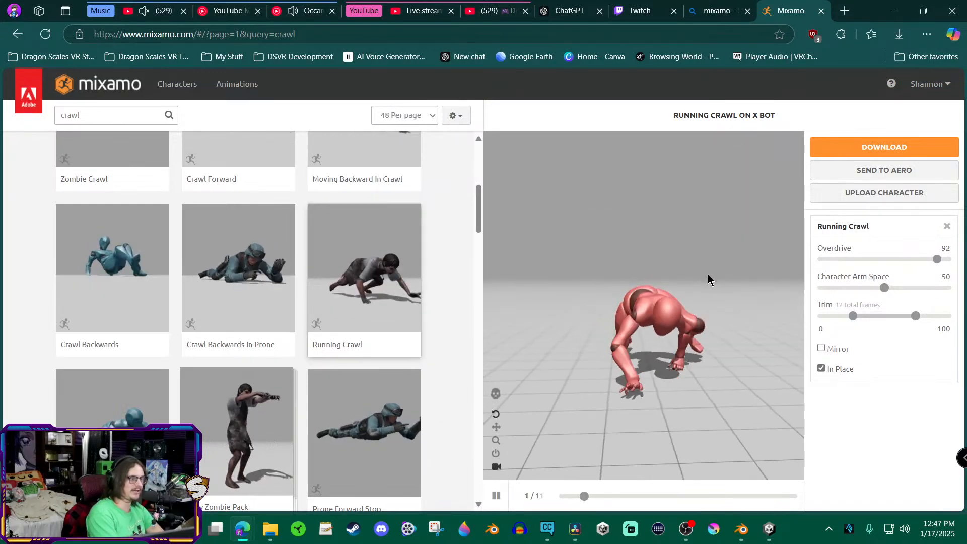
pyautogui.click(883, 259)
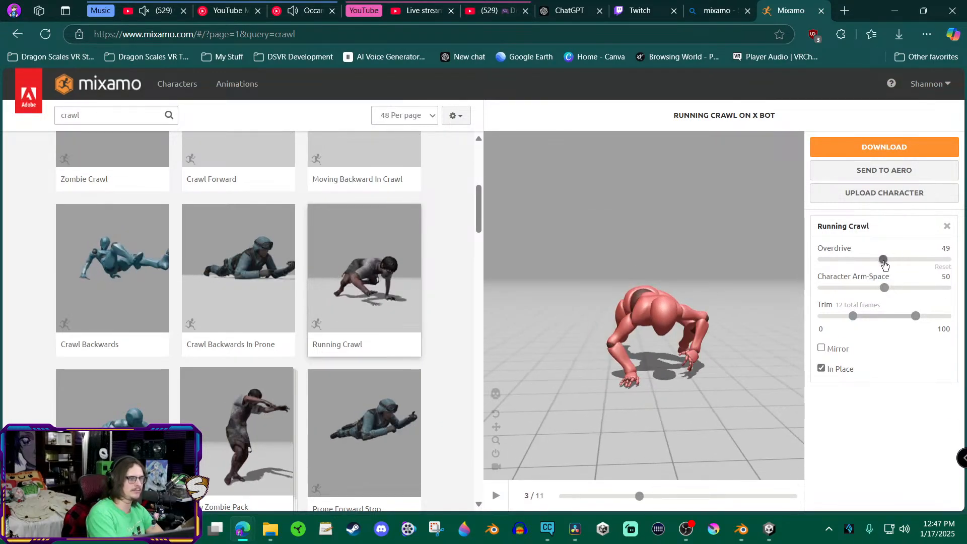
pyautogui.click(944, 248)
pyautogui.write('50')
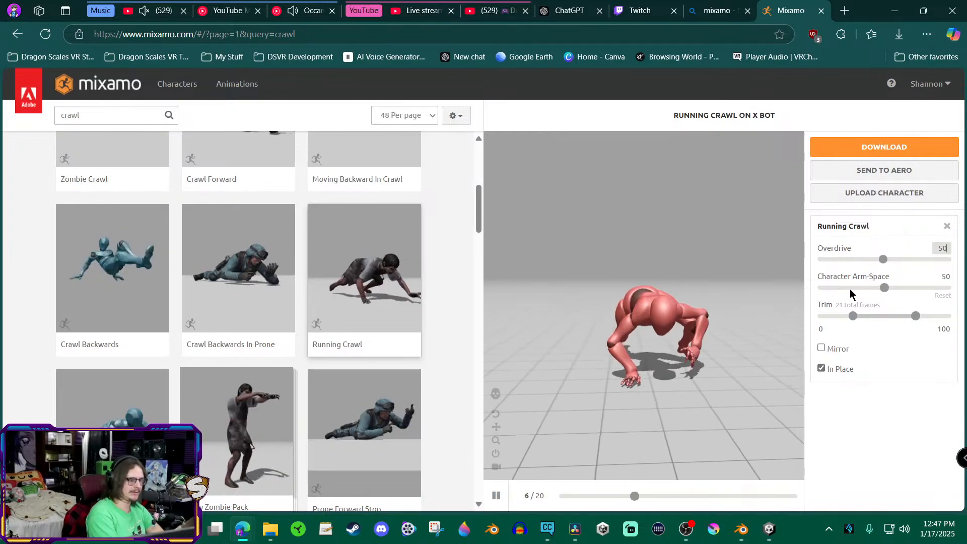
pyautogui.click(625, 352)
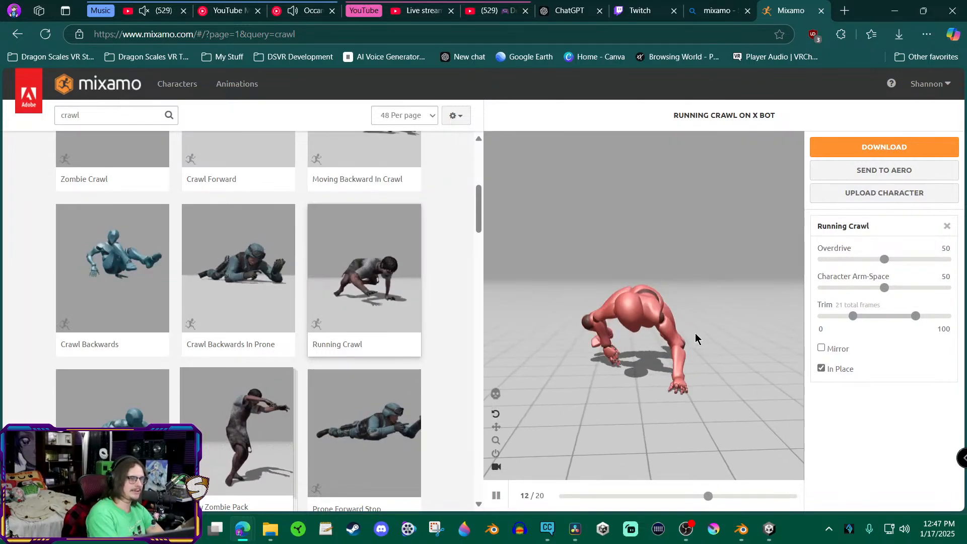
pyautogui.moveTo(677, 332); pyautogui.dragTo(673, 366)
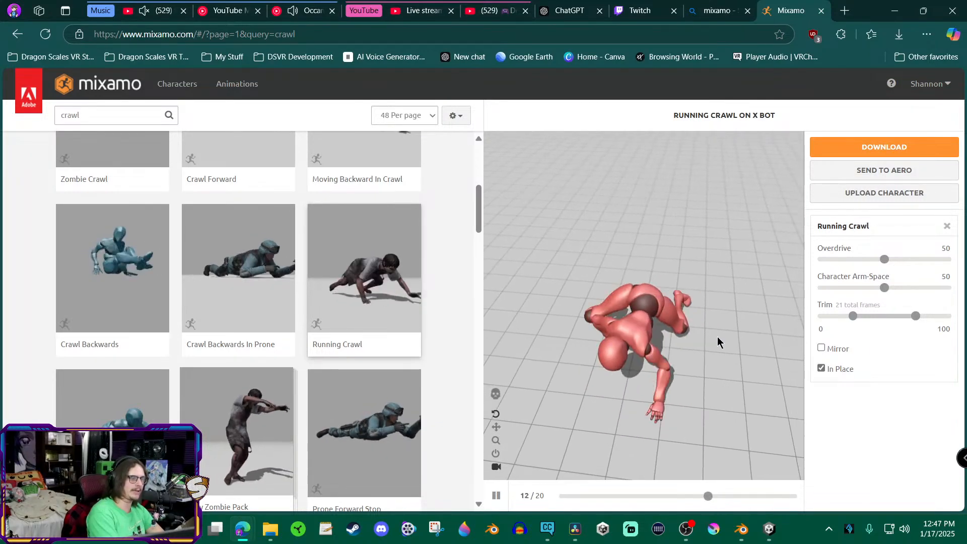
# - Compare Running Crawl with Character Arm-Space at 89, 100 and 0, and restore Character Arm-Space to 50
pyautogui.moveTo(886, 289); pyautogui.dragTo(903, 289)
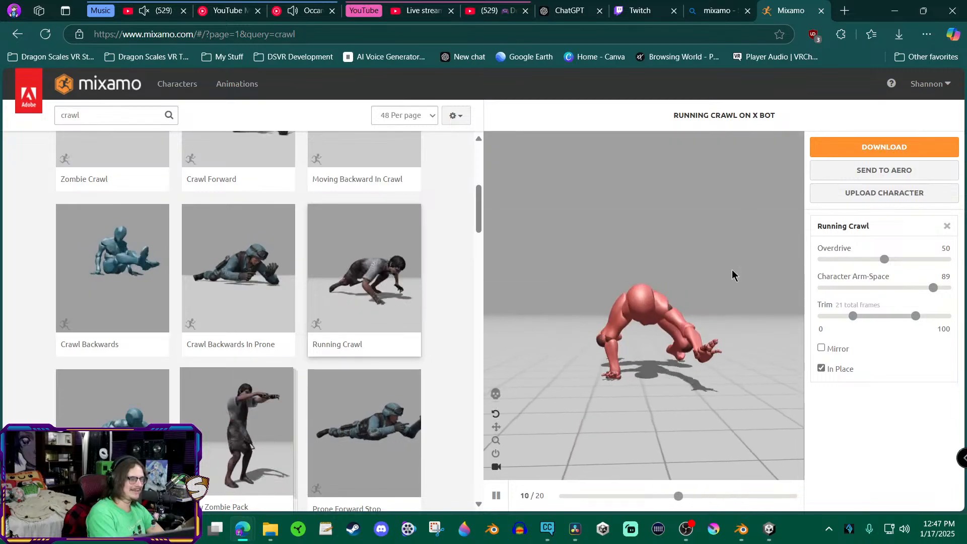
pyautogui.moveTo(934, 288); pyautogui.dragTo(957, 291)
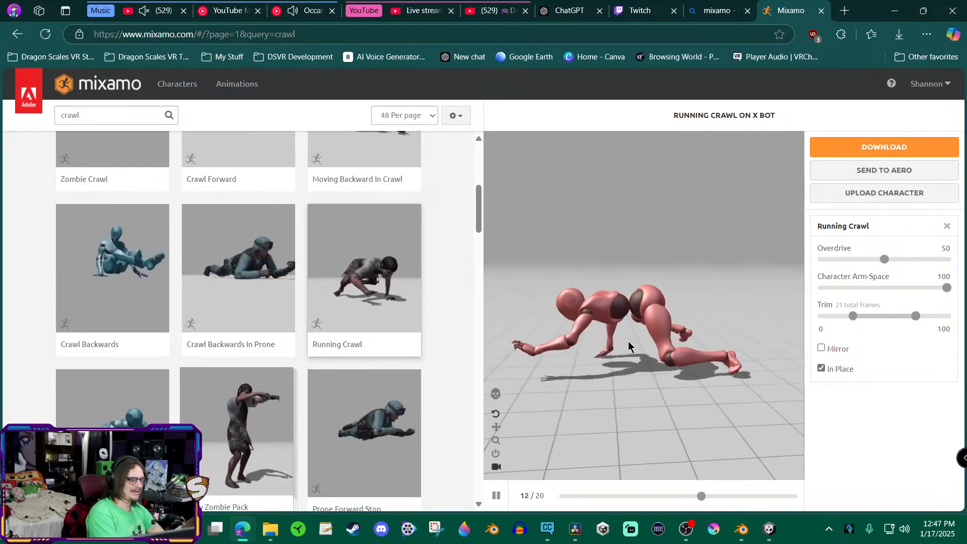
pyautogui.moveTo(947, 288); pyautogui.dragTo(754, 281)
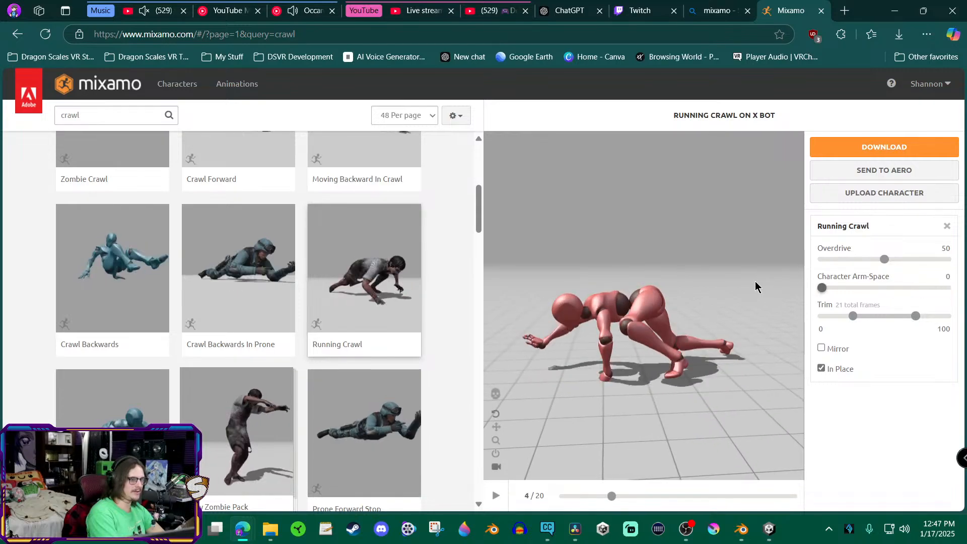
pyautogui.moveTo(636, 310); pyautogui.dragTo(793, 312)
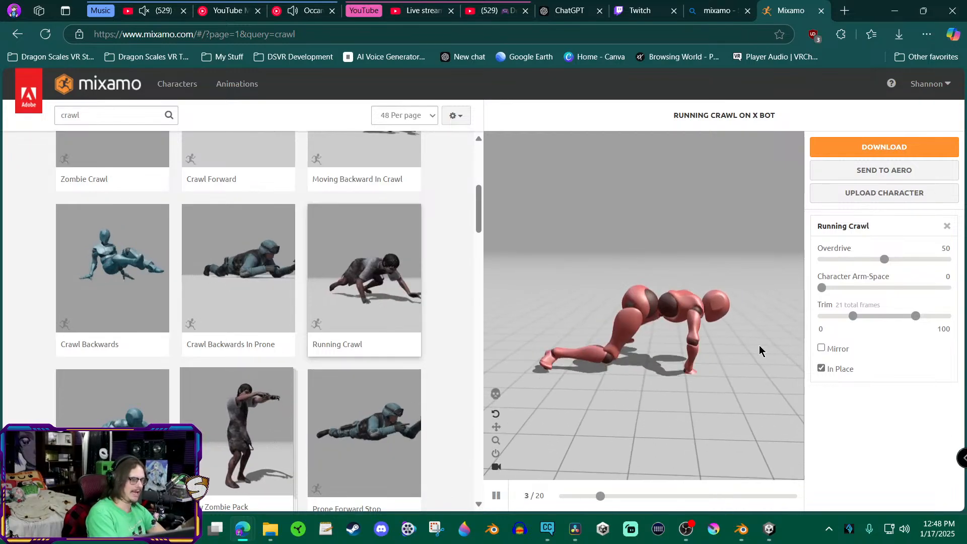
pyautogui.moveTo(822, 287); pyautogui.dragTo(885, 289)
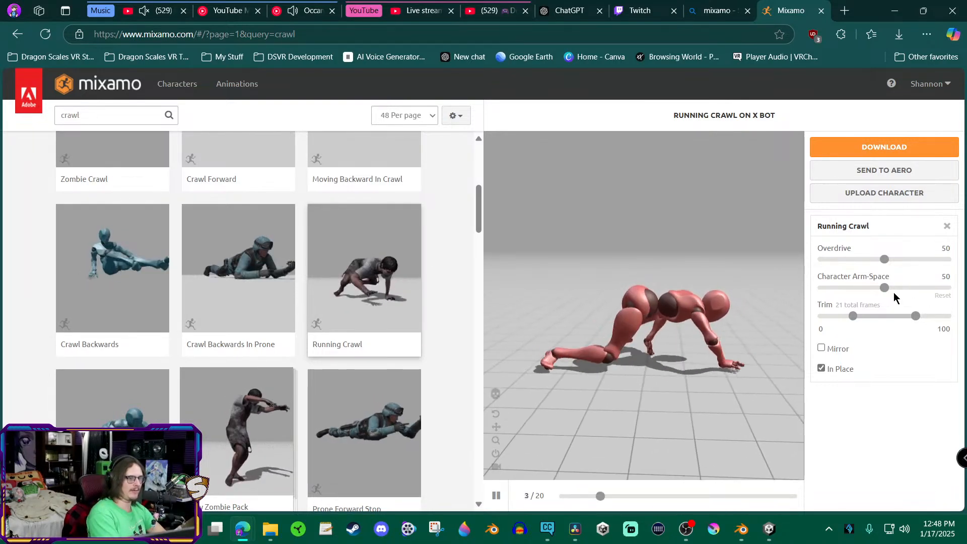
pyautogui.moveTo(884, 288); pyautogui.dragTo(949, 288)
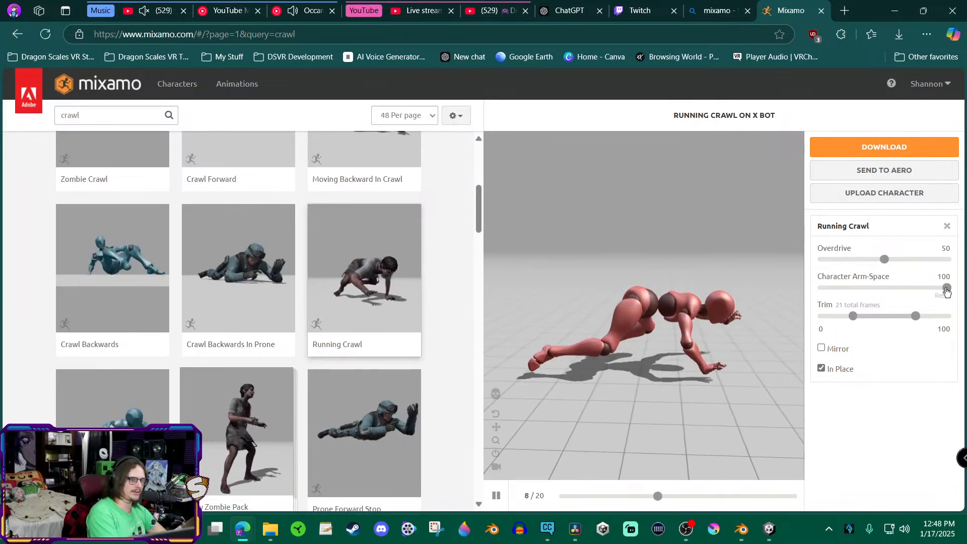
pyautogui.moveTo(946, 287); pyautogui.dragTo(884, 289)
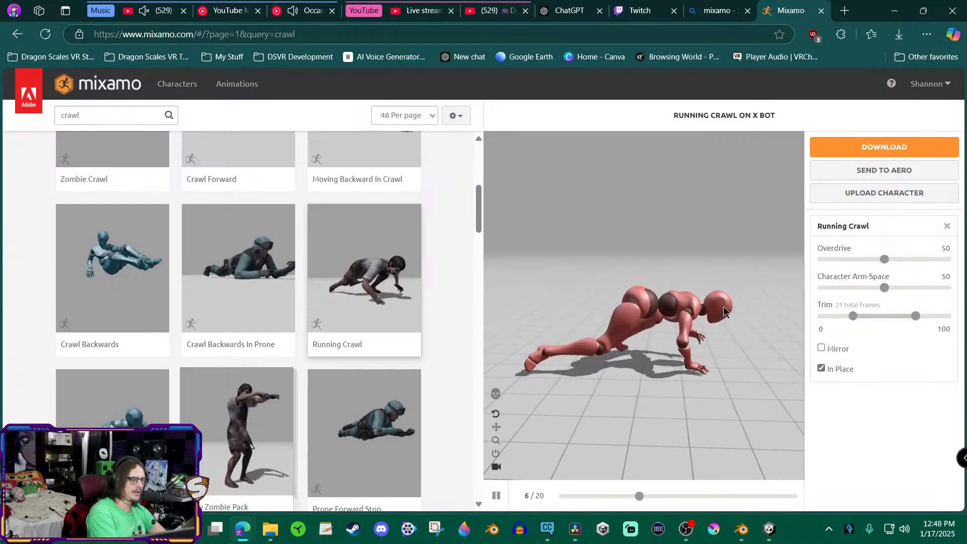
pyautogui.moveTo(624, 341); pyautogui.dragTo(658, 339)
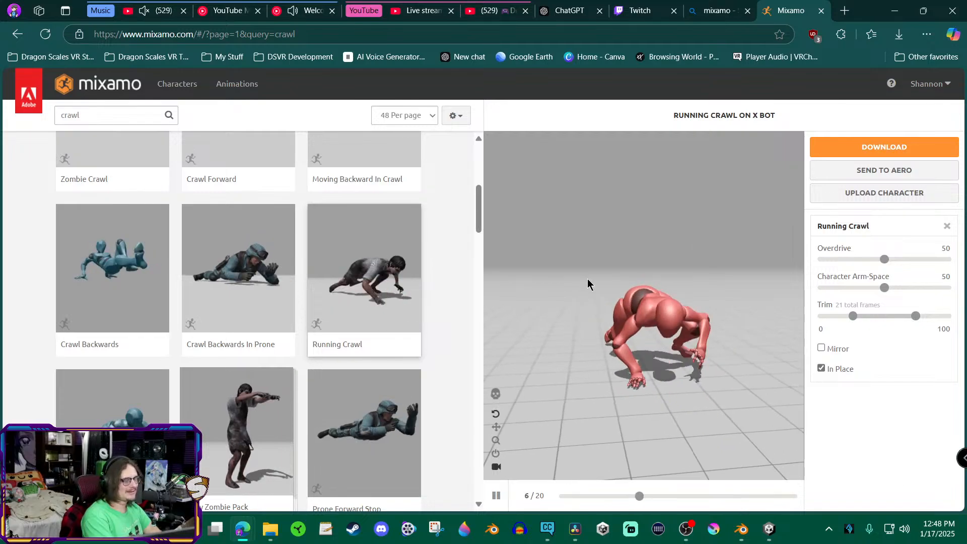
# - Browse further through the crawl results, selecting the Capoeira Pack and previewing Boxing on the X Bot
pyautogui.scroll(-5, 274, 312)
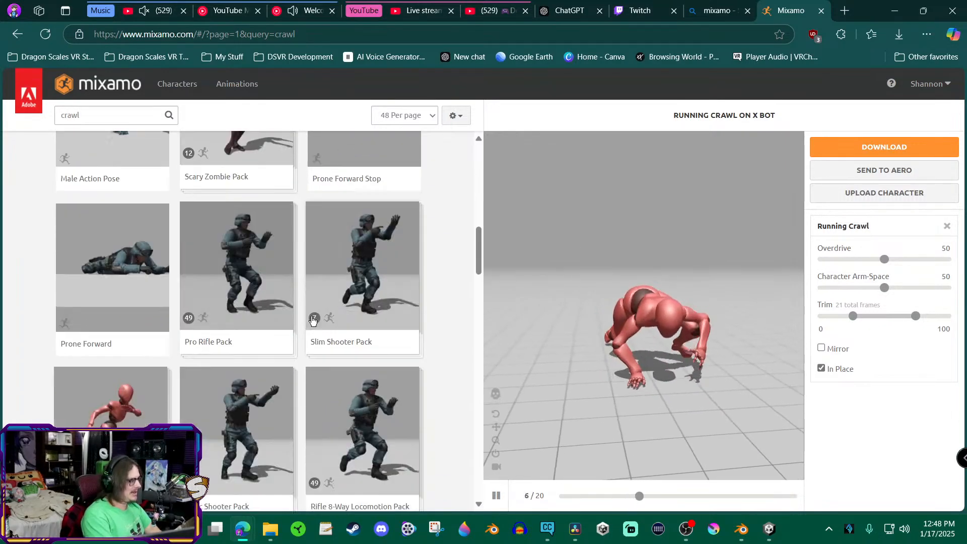
pyautogui.scroll(-2, 312, 320)
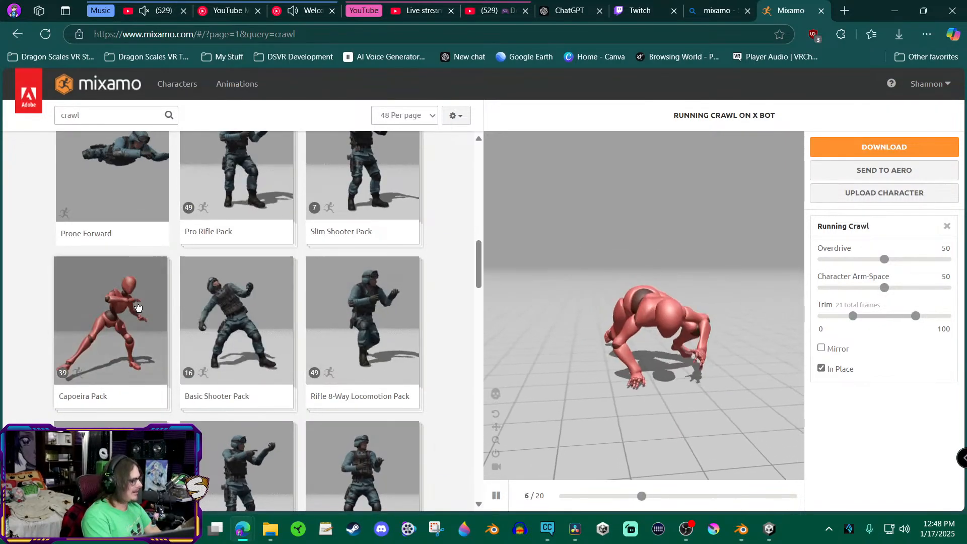
pyautogui.click(137, 306)
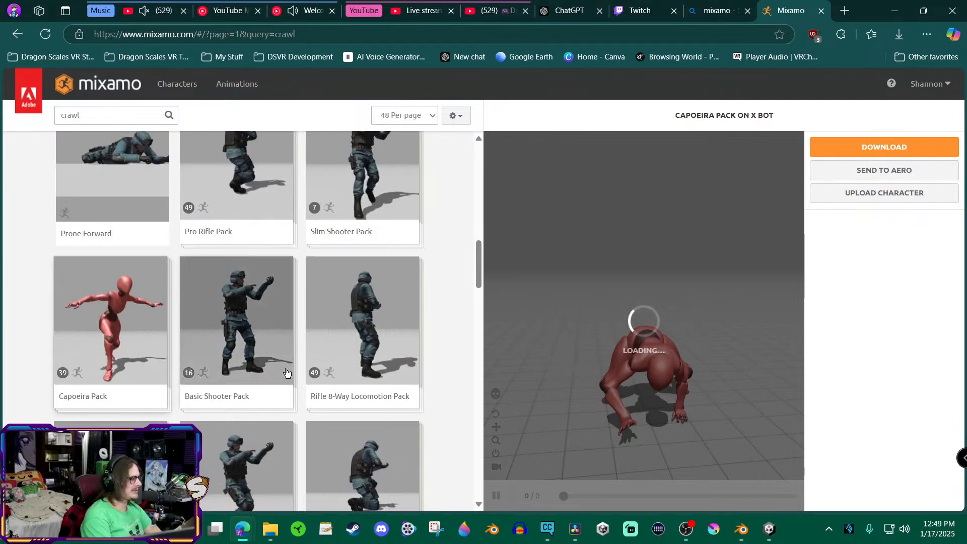
pyautogui.scroll(-5, 282, 378)
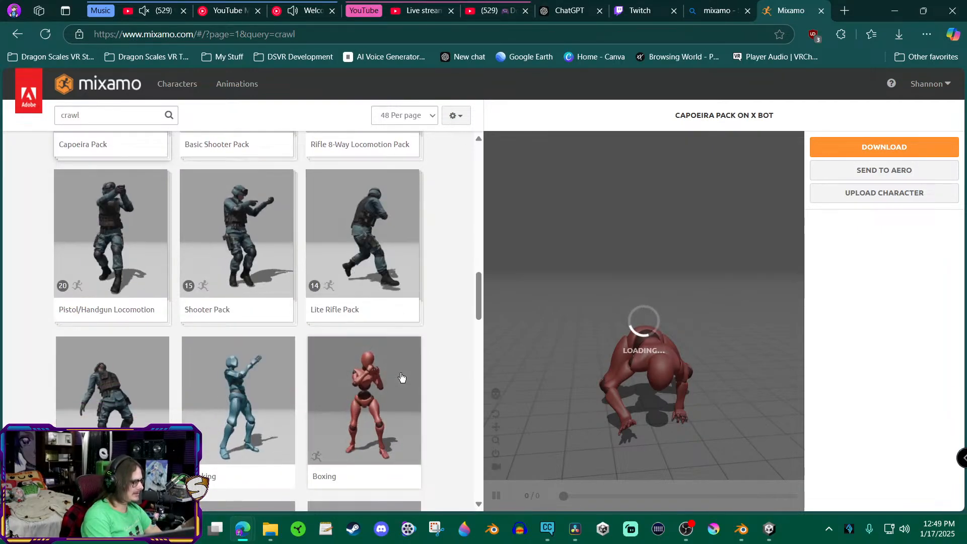
pyautogui.click(383, 379)
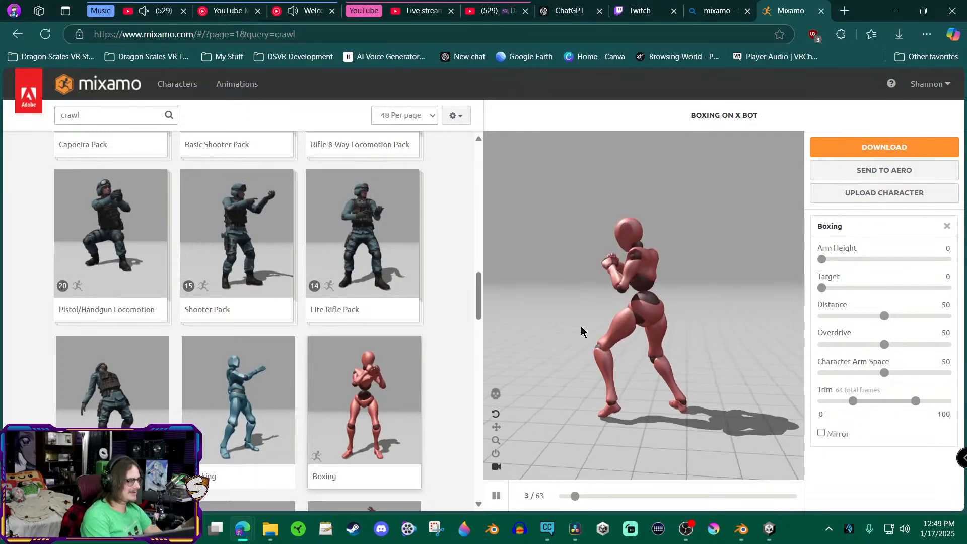
# - Look through the remaining animations on the first page of crawl results and go on to the second page
pyautogui.scroll(-4, 302, 378)
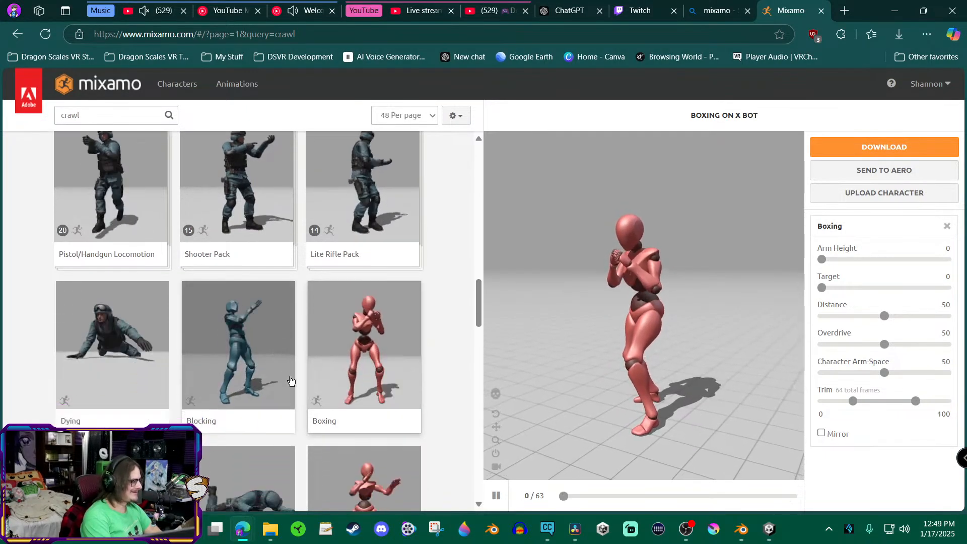
pyautogui.scroll(-3, 195, 291)
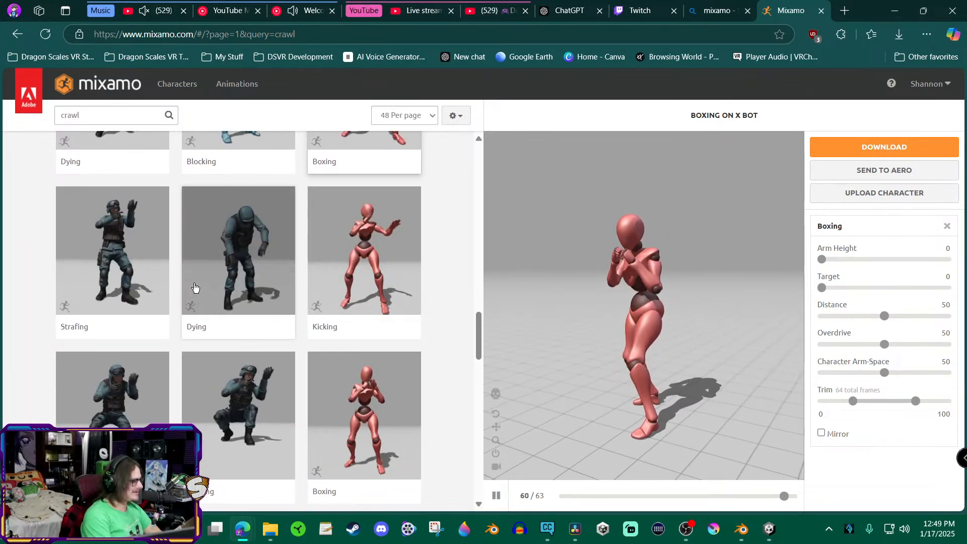
pyautogui.scroll(4, 177, 300)
pyautogui.scroll(-4, 193, 297)
pyautogui.scroll(-6, 196, 295)
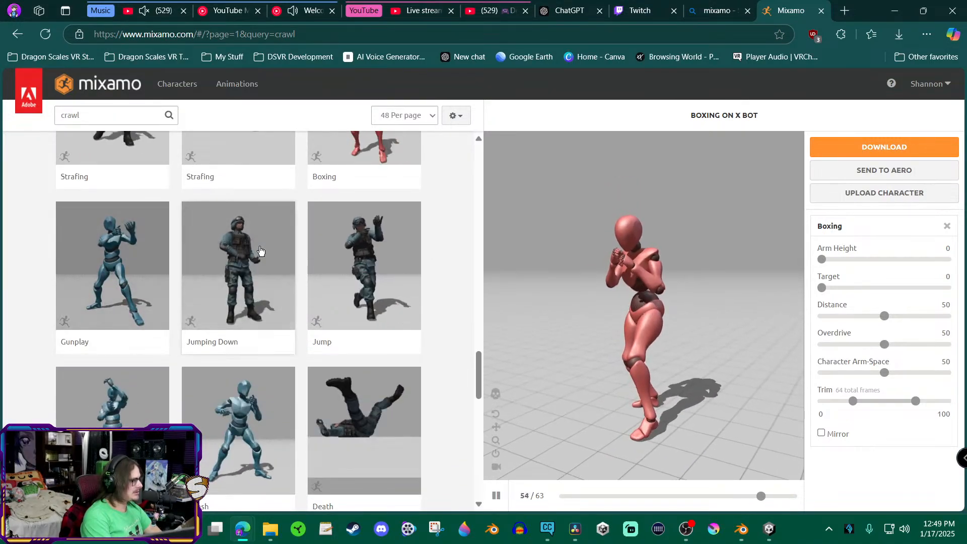
pyautogui.scroll(-3, 295, 346)
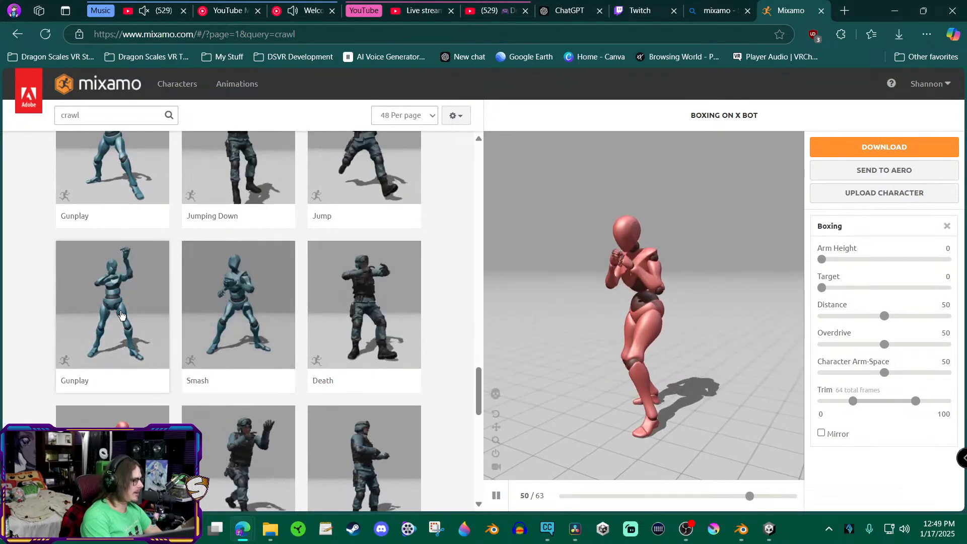
pyautogui.scroll(-3, 147, 309)
pyautogui.scroll(-2, 147, 309)
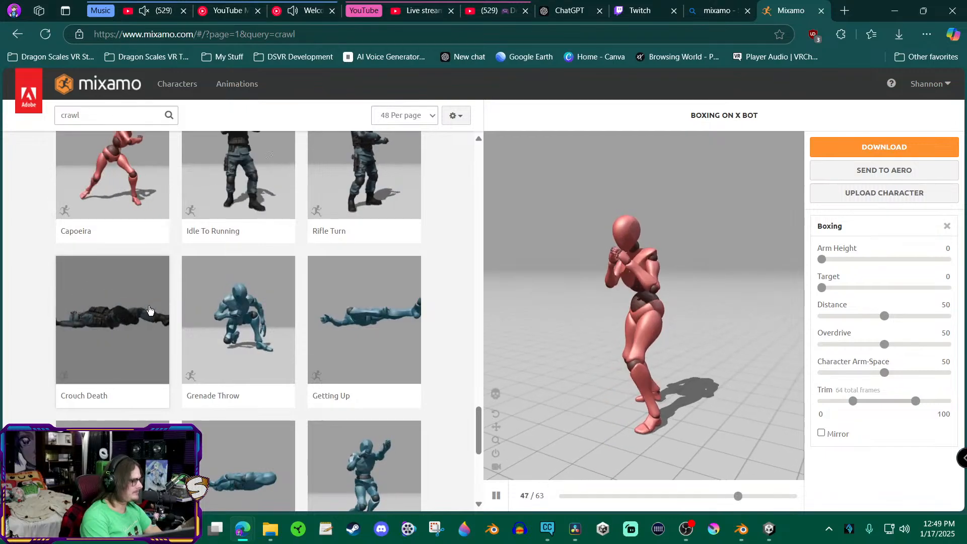
pyautogui.scroll(-4, 245, 329)
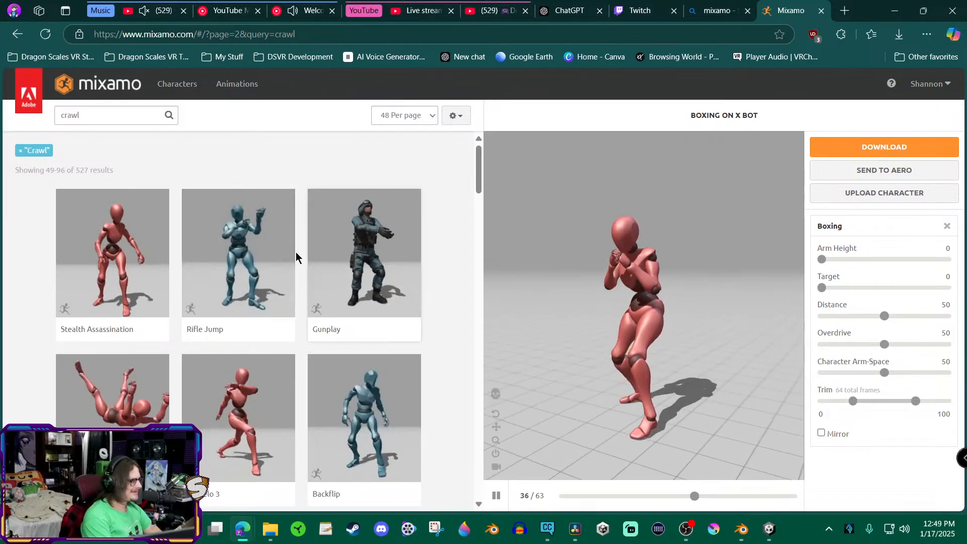
# - Scan the second page of crawl results for animations suited to the ghost girl
pyautogui.scroll(-8, 220, 214)
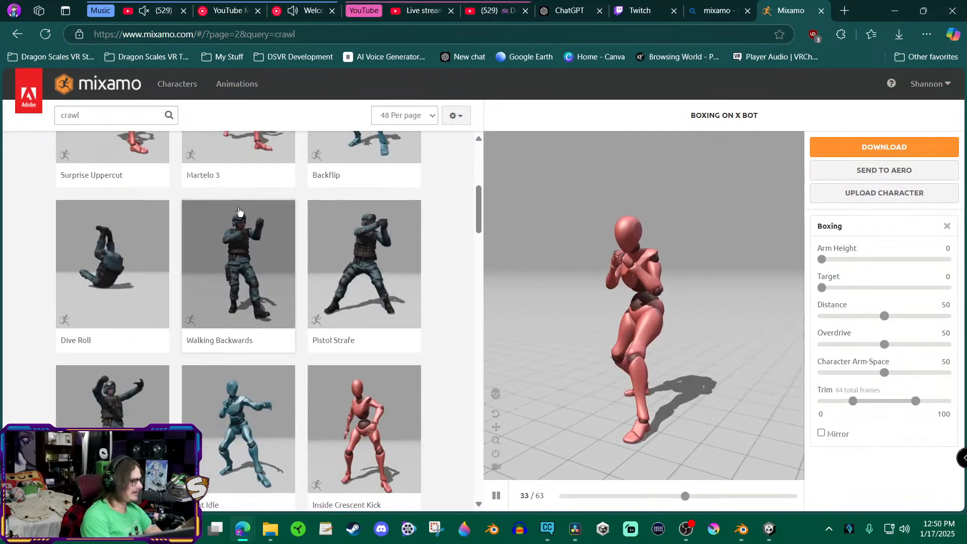
pyautogui.scroll(-5, 244, 213)
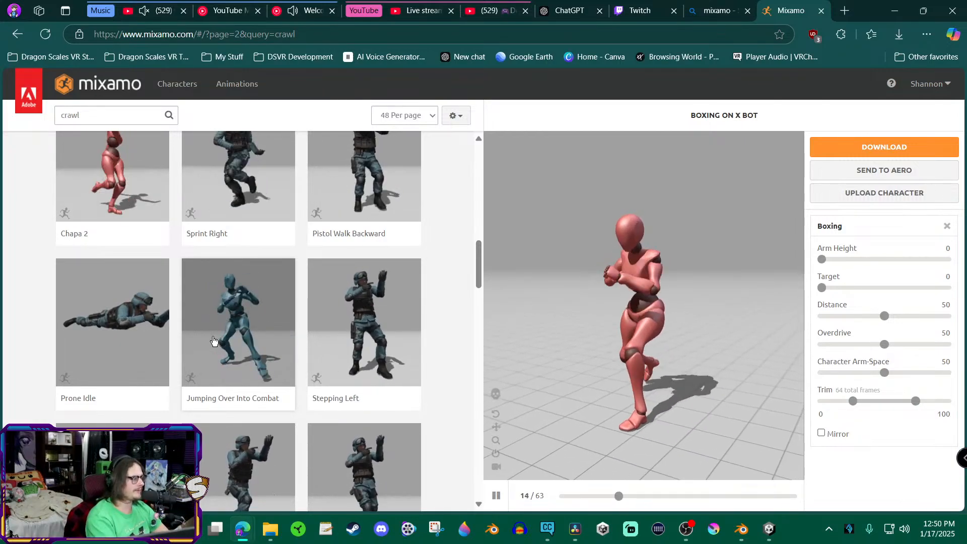
pyautogui.scroll(-8, 223, 355)
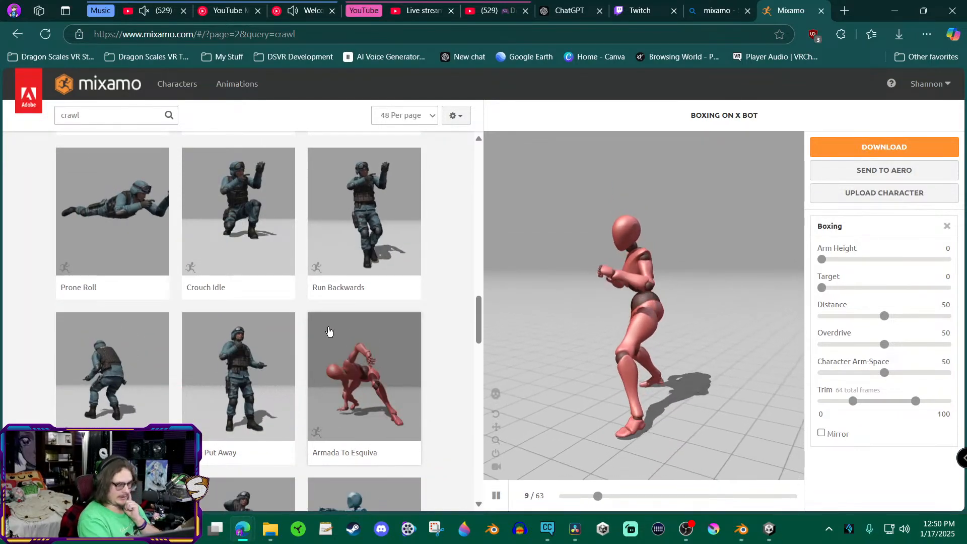
pyautogui.scroll(-6, 311, 303)
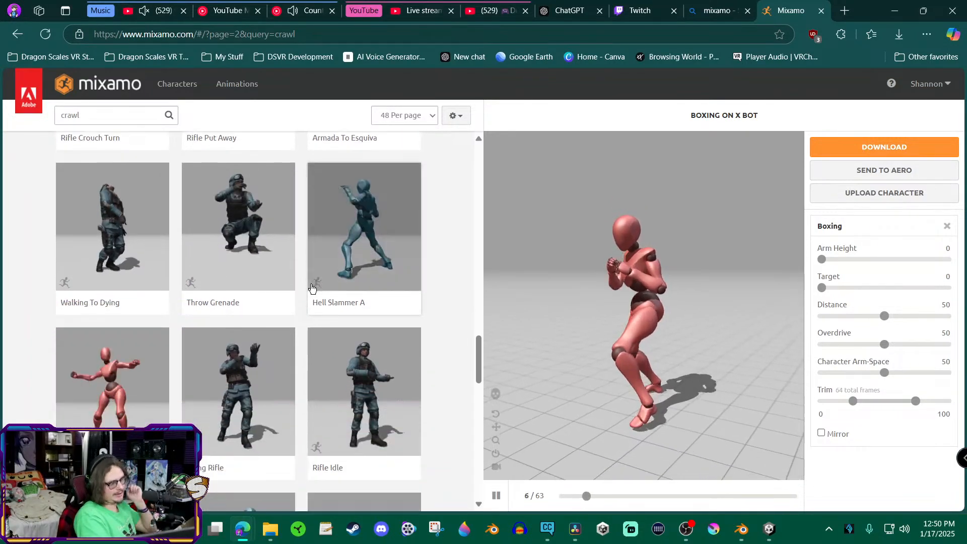
pyautogui.scroll(-3, 311, 283)
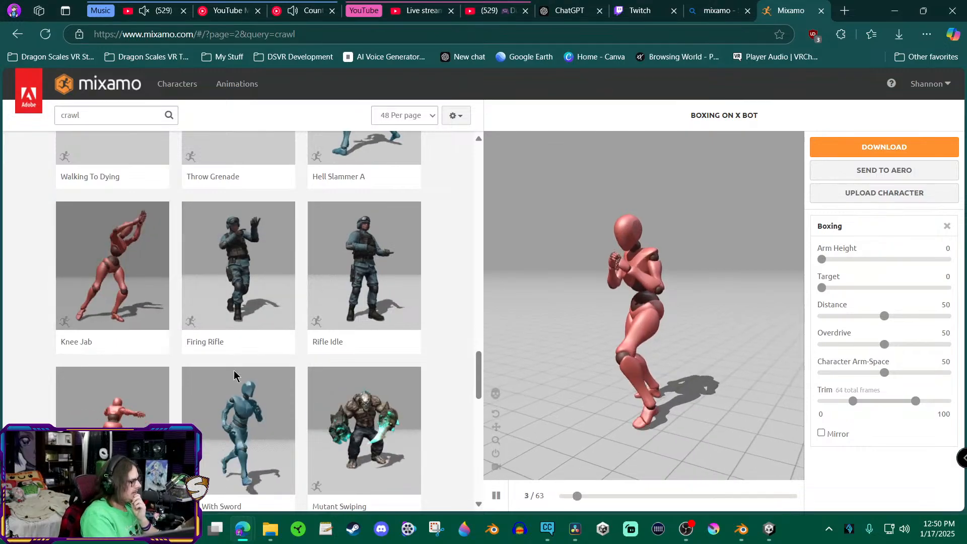
# - Select the Mutant Swiping animation on the second page of crawl results to preview it
pyautogui.scroll(-1, 267, 383)
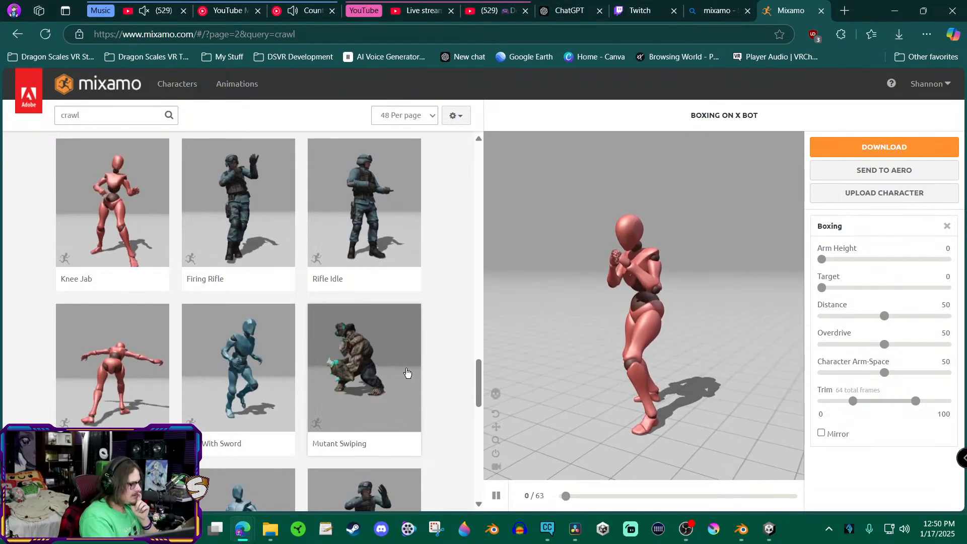
pyautogui.click(365, 355)
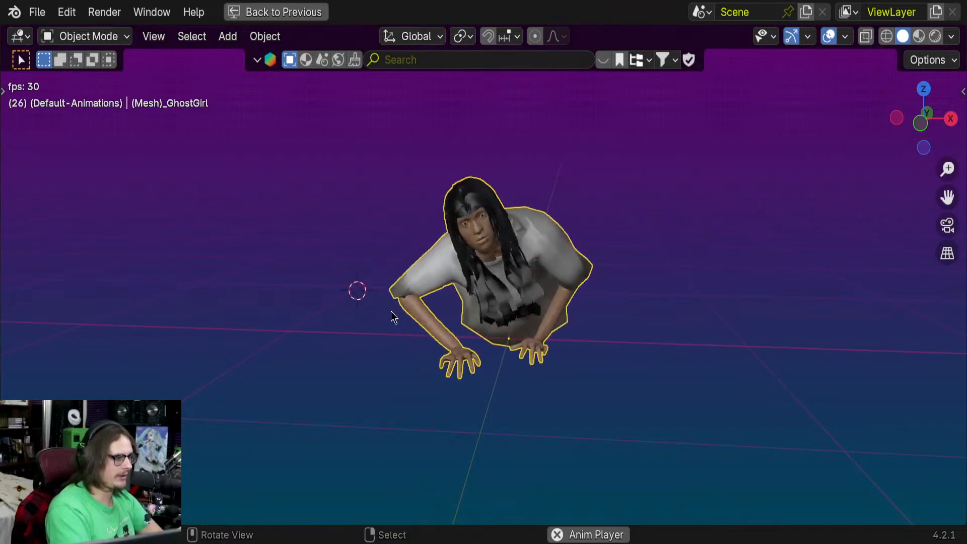
# - Switch to Blender and examine the playing ghost girl crawl from the front, side and behind, closing in on the shoulder and hair
pyautogui.moveTo(391, 318); pyautogui.dragTo(389, 384, button='middle')
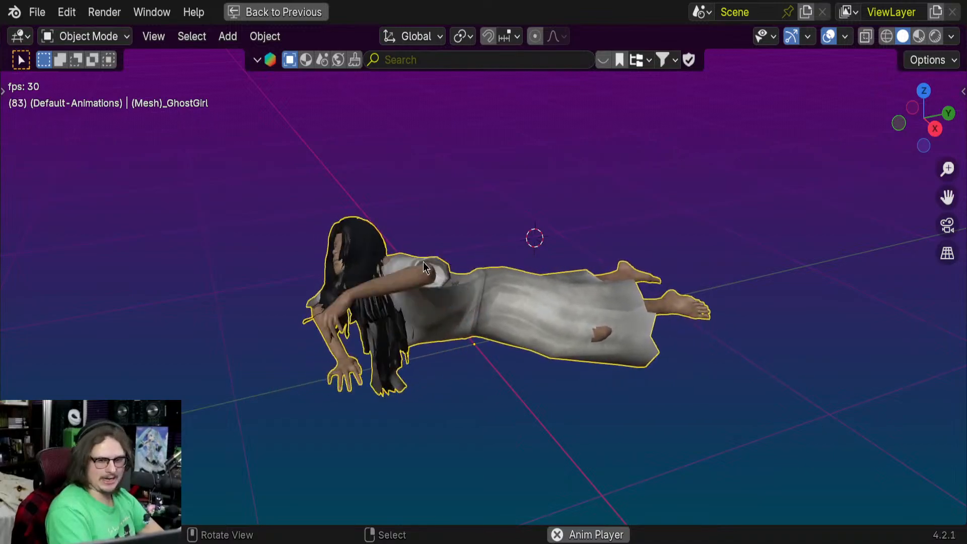
pyautogui.moveTo(422, 298); pyautogui.dragTo(603, 300, button='middle')
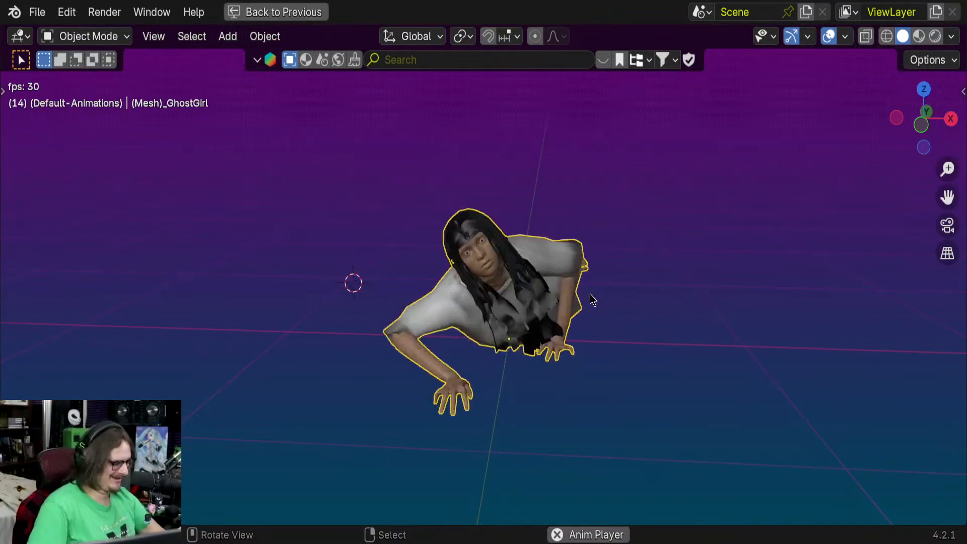
pyautogui.moveTo(617, 261); pyautogui.dragTo(642, 271, button='middle')
pyautogui.scroll(2, 663, 285)
pyautogui.scroll(-1, 641, 271)
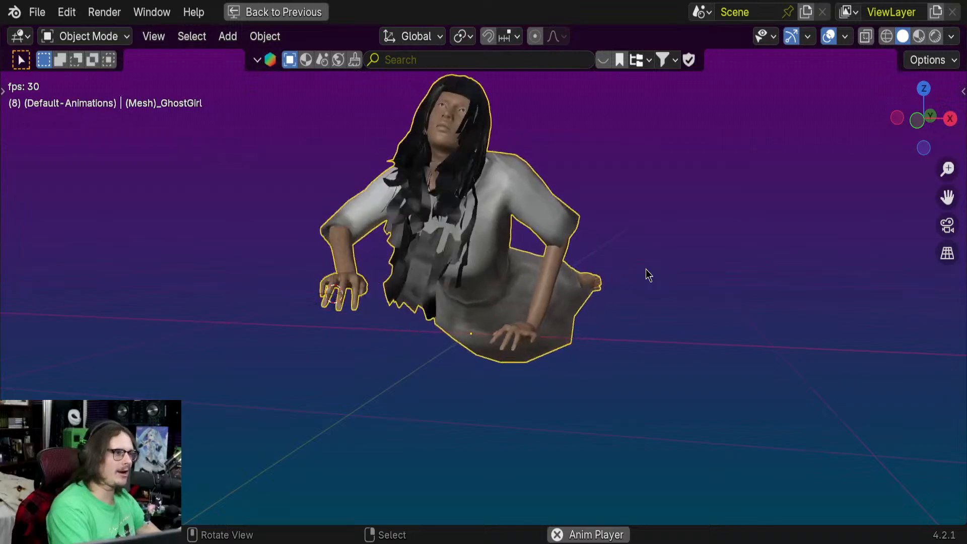
pyautogui.scroll(1, 551, 237)
pyautogui.moveTo(553, 241); pyautogui.dragTo(501, 313, button='middle')
pyautogui.scroll(2, 609, 308)
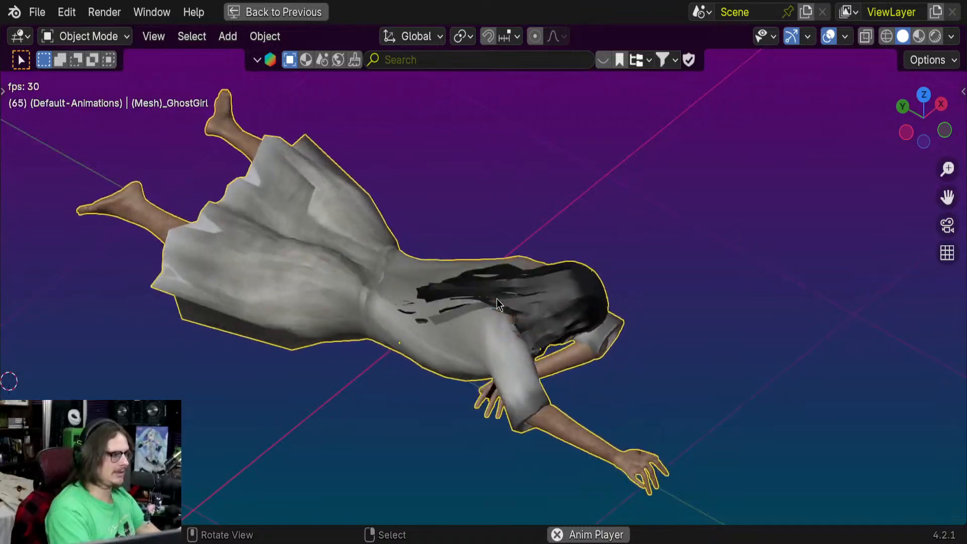
pyautogui.scroll(5, 497, 298)
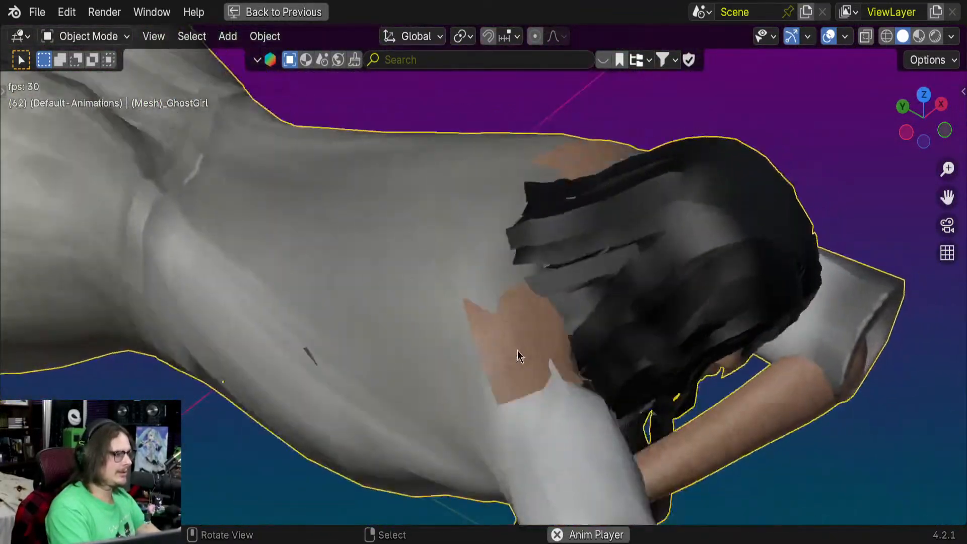
# - Restore the full Animation workspace, enlarge the timeline area and stop the crawl playback at frame 61
pyautogui.hotkey('ctrl', 'space')
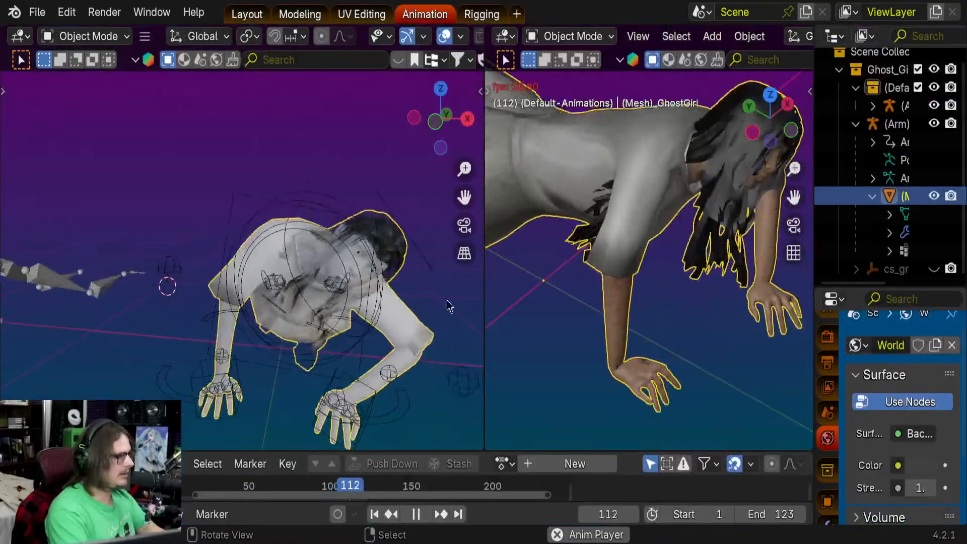
pyautogui.moveTo(471, 450); pyautogui.dragTo(475, 409)
pyautogui.moveTo(283, 450); pyautogui.dragTo(302, 455)
pyautogui.moveTo(304, 449); pyautogui.dragTo(268, 449)
pyautogui.press('space')
# - Inspect the area around the ghost girl's shoulder, sleeve and hair close up at frame 61
pyautogui.scroll(8, 705, 306)
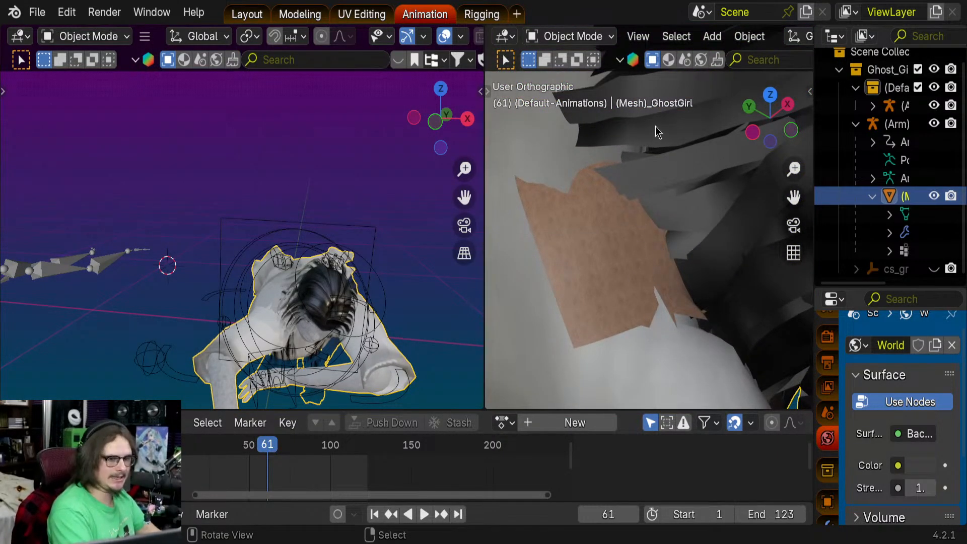
pyautogui.scroll(-2, 653, 129)
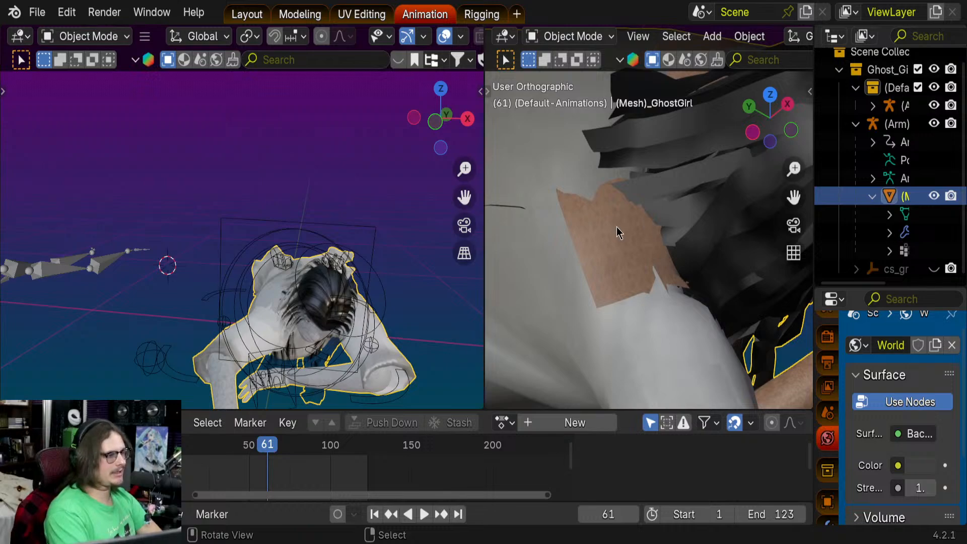
pyautogui.scroll(-4, 620, 246)
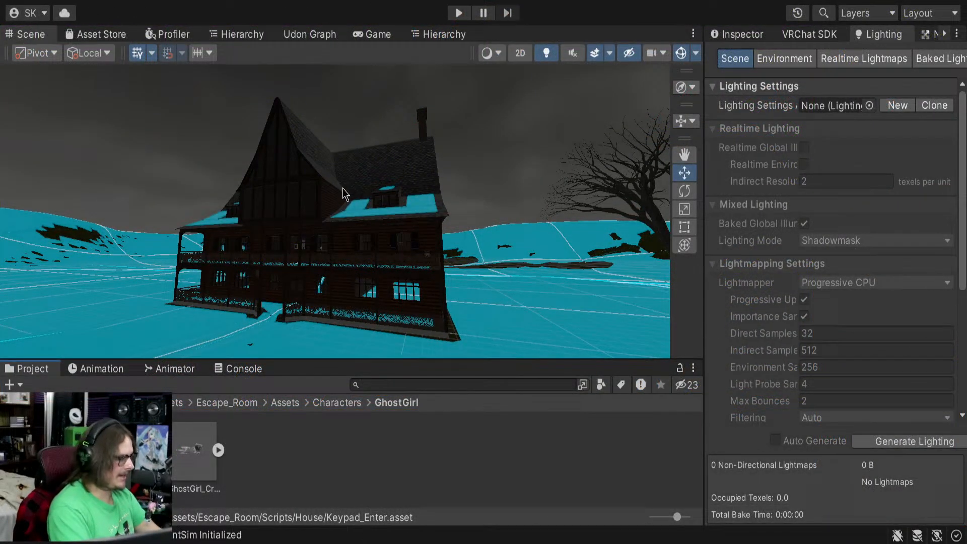
# - Switch to Unity, fly into the house room containing the ghost girl and maximize the Scene view
pyautogui.press('a')
pyautogui.moveTo(343, 189); pyautogui.dragTo(351, 159, button='right')
pyautogui.press('w')
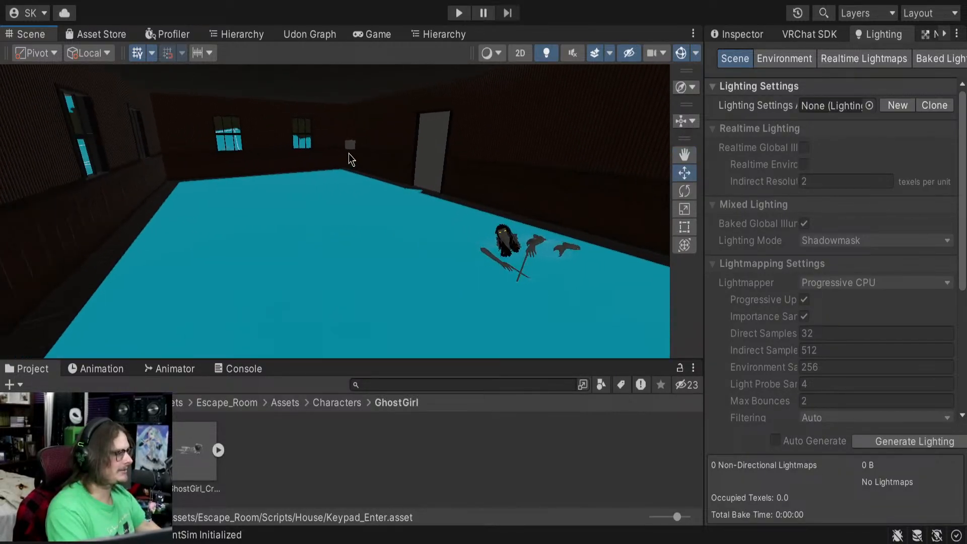
pyautogui.hotkey('shift', 'space')
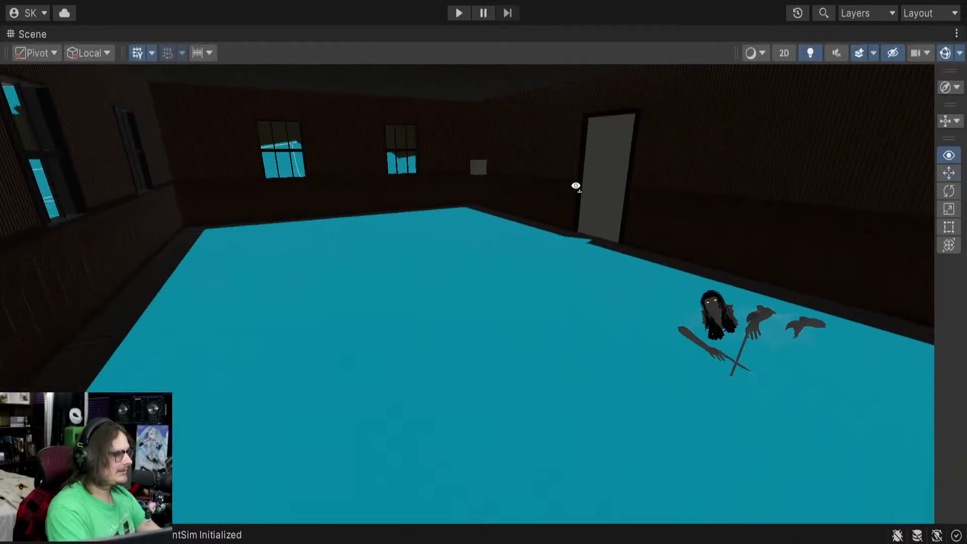
# - Examine the ghost girl's face, arms and stretched fingers close up in the room, and restore the normal editor layout
pyautogui.moveTo(574, 186); pyautogui.dragTo(861, 104, button='right')
pyautogui.press('w')
pyautogui.press('a')
pyautogui.press('d')
pyautogui.press('s')
pyautogui.press('w')
pyautogui.press('w')
pyautogui.moveTo(717, 183); pyautogui.dragTo(588, 301, button='right')
pyautogui.press('s')
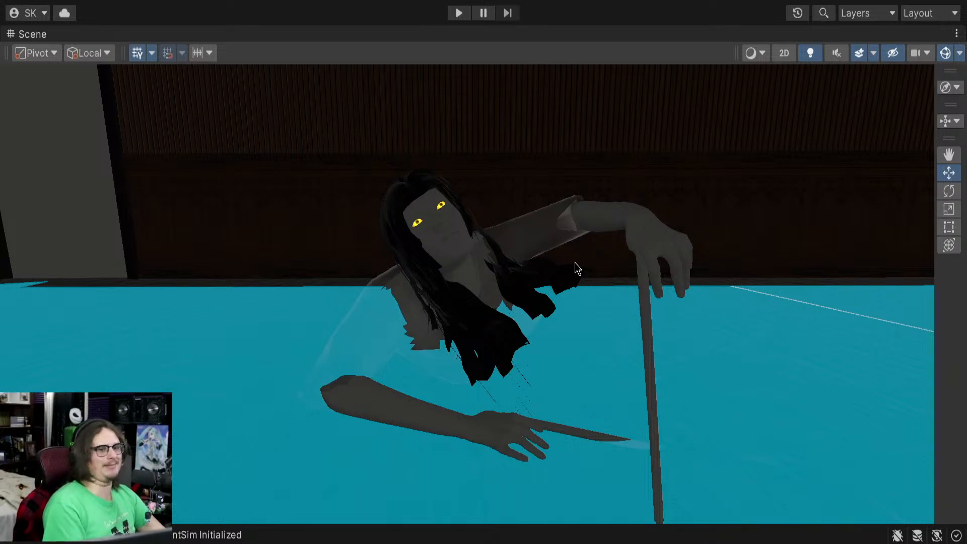
pyautogui.moveTo(575, 262); pyautogui.dragTo(613, 331, button='right')
pyautogui.hotkey('shift', 'space')
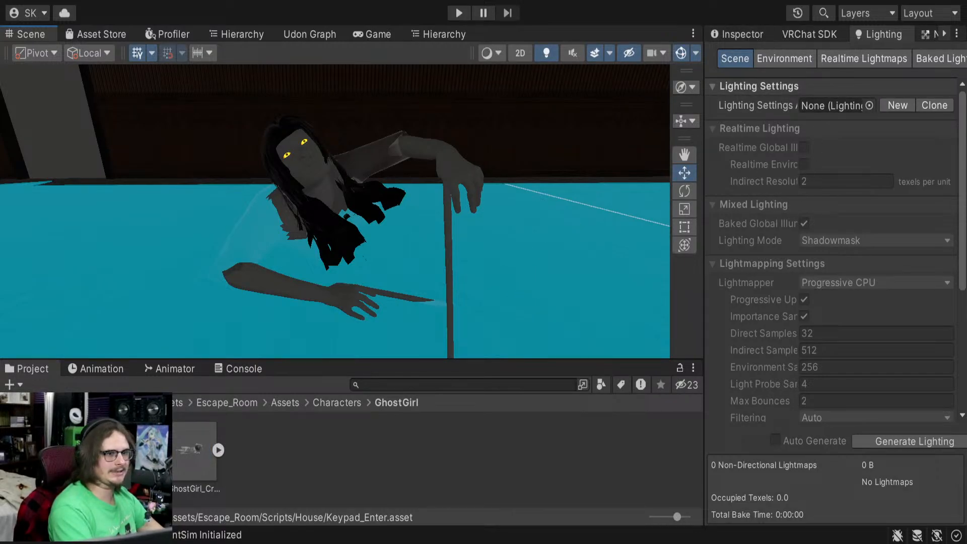
# - Expand the GhostGirl_Crawl model's contents and open its avatar for configuration
pyautogui.click(217, 451)
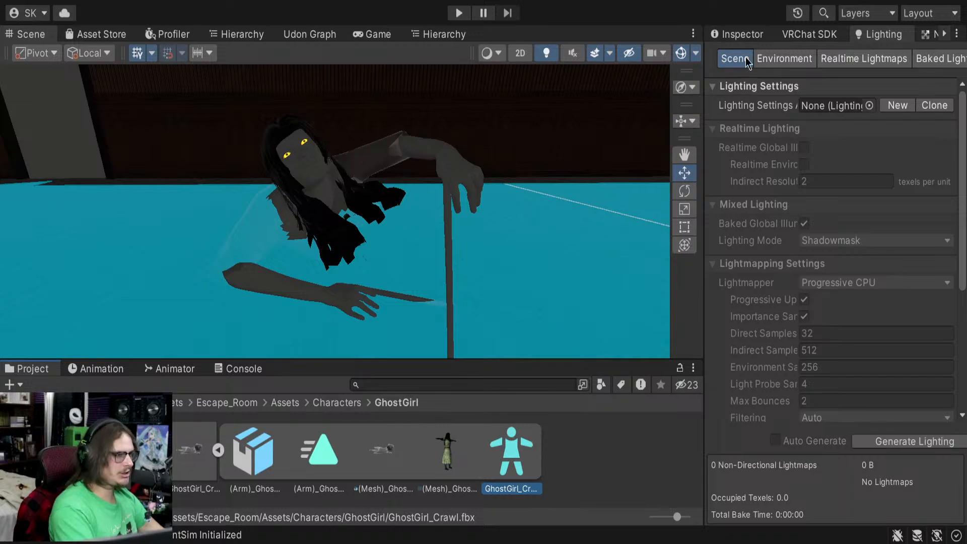
pyautogui.click(739, 36)
pyautogui.click(838, 96)
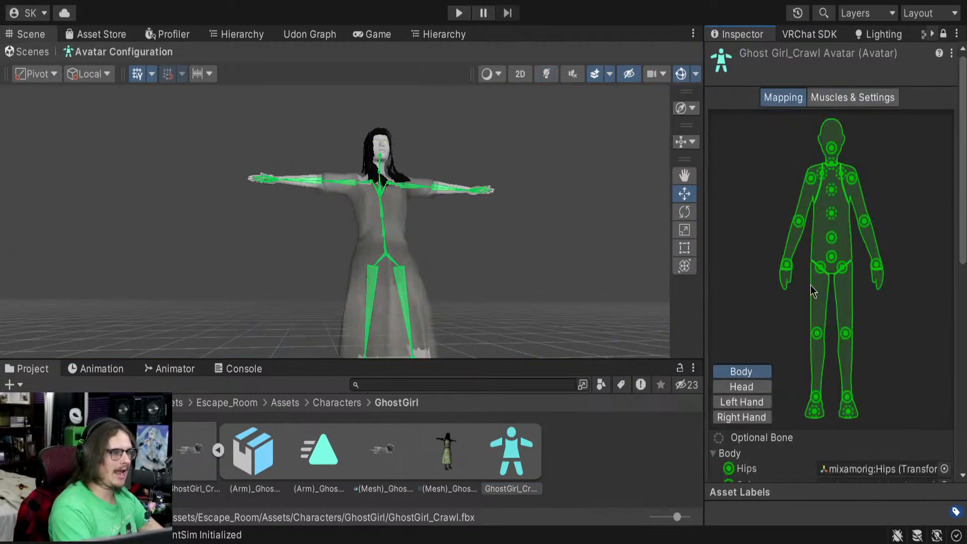
# - Inspect the avatar's finger and thumb bones and its body bone mapping, and leave the avatar configuration
pyautogui.moveTo(460, 194); pyautogui.dragTo(258, 465, button='right')
pyautogui.press('w')
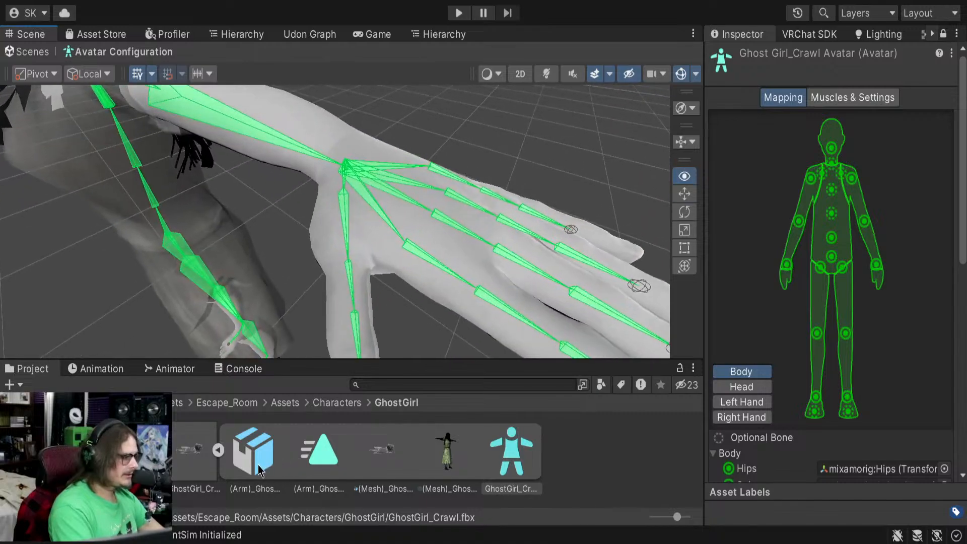
pyautogui.moveTo(353, 262); pyautogui.dragTo(563, 277, button='right')
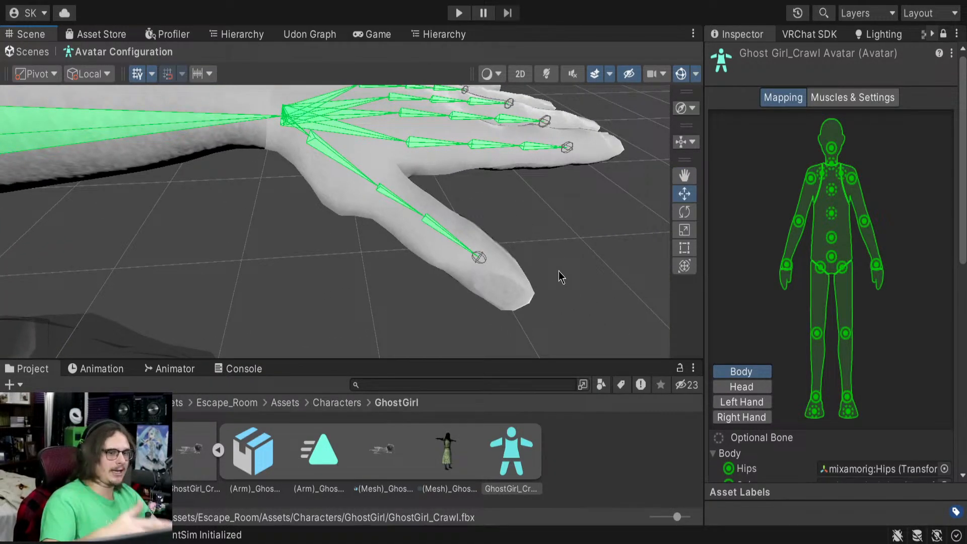
pyautogui.moveTo(521, 218); pyautogui.dragTo(622, 172, button='right')
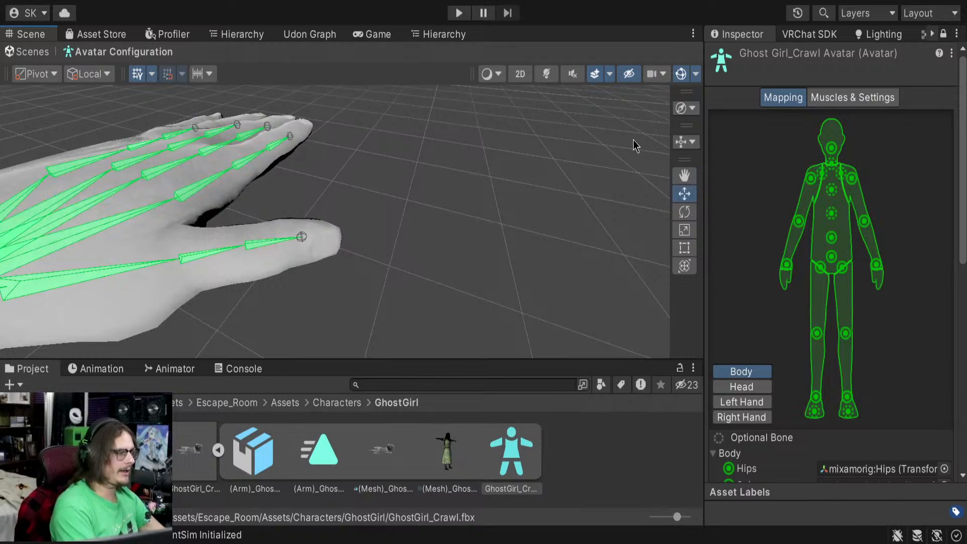
pyautogui.moveTo(554, 212); pyautogui.dragTo(351, 237, button='right')
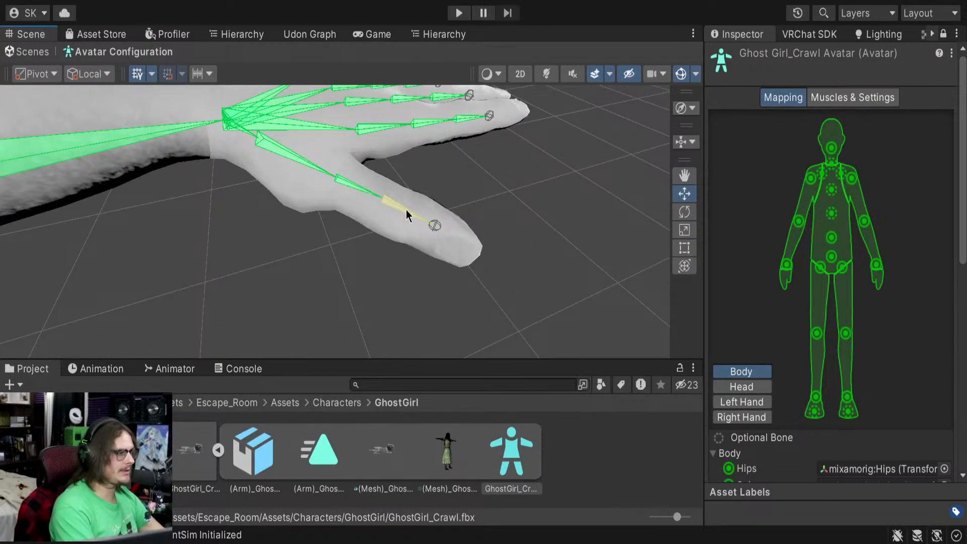
pyautogui.moveTo(392, 217); pyautogui.dragTo(331, 204, button='right')
pyautogui.scroll(-10, 899, 302)
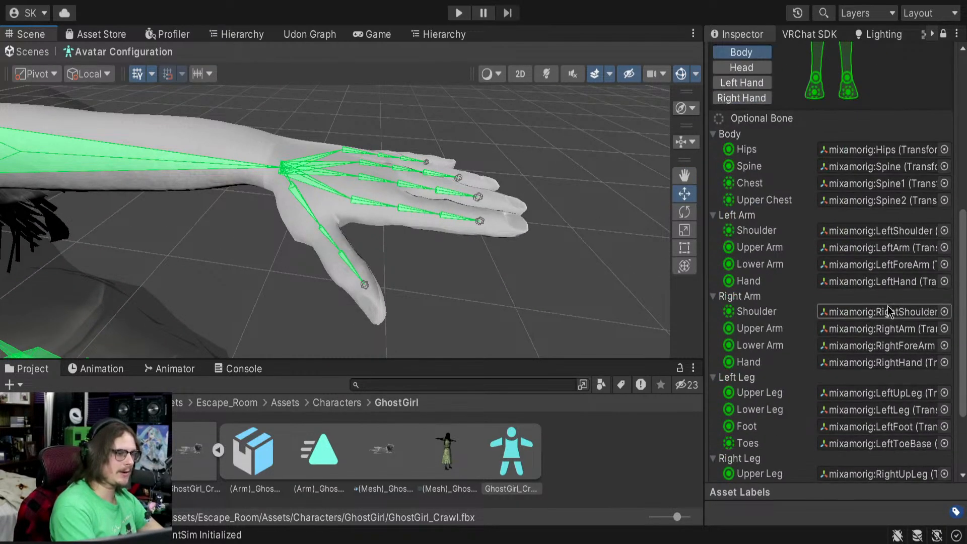
pyautogui.click(936, 468)
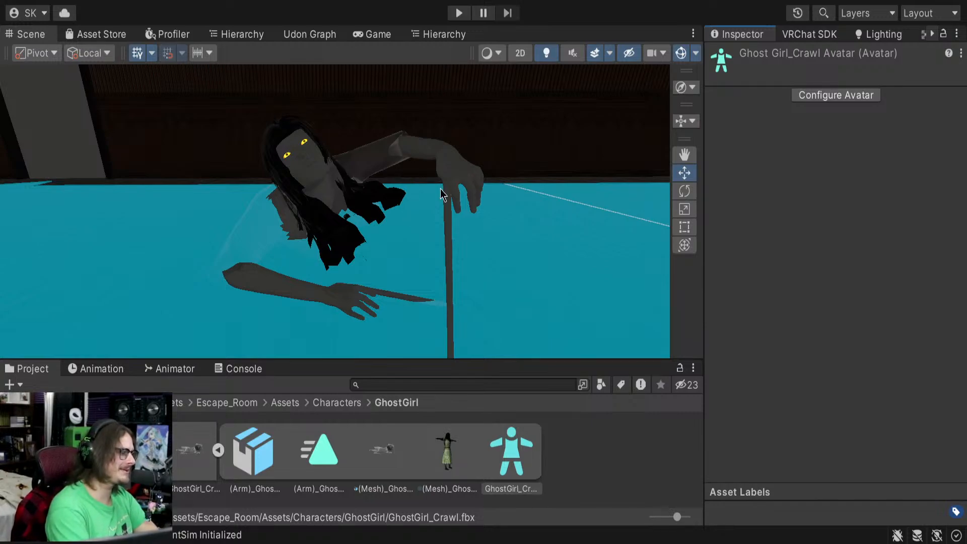
# - Check the ghost girl mesh asset, and open the Zombie_Crawl clip in a maximized Inspector with an enlarged animation preview
pyautogui.click(451, 459)
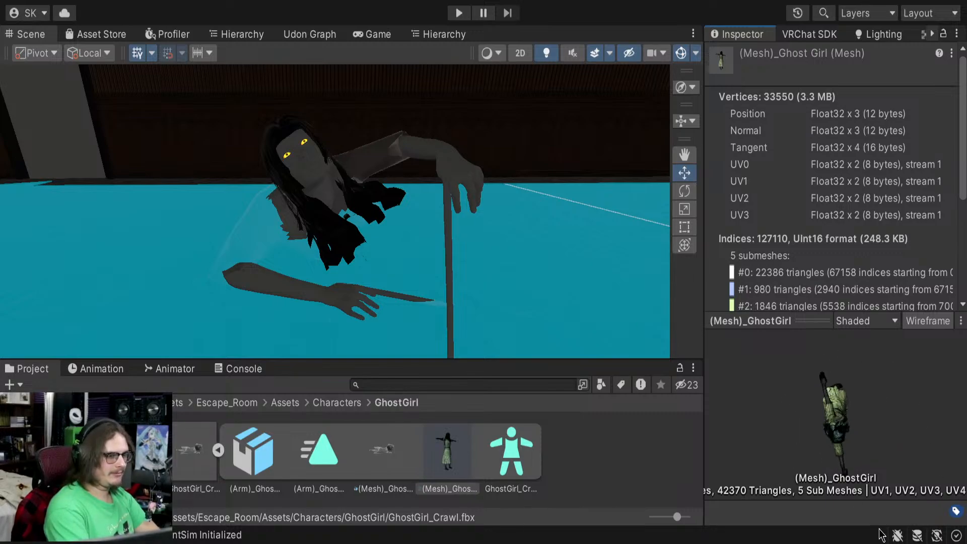
pyautogui.click(326, 448)
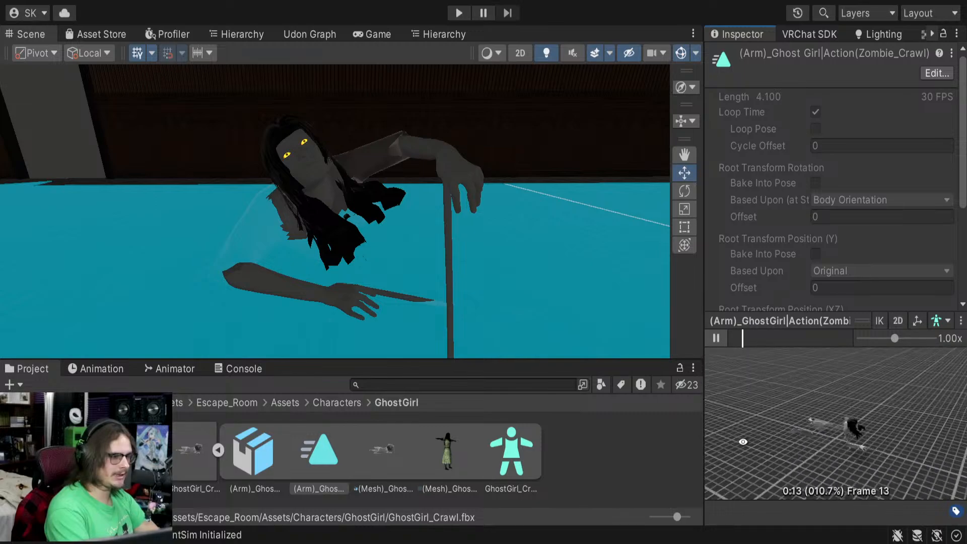
pyautogui.moveTo(743, 441); pyautogui.dragTo(681, 420)
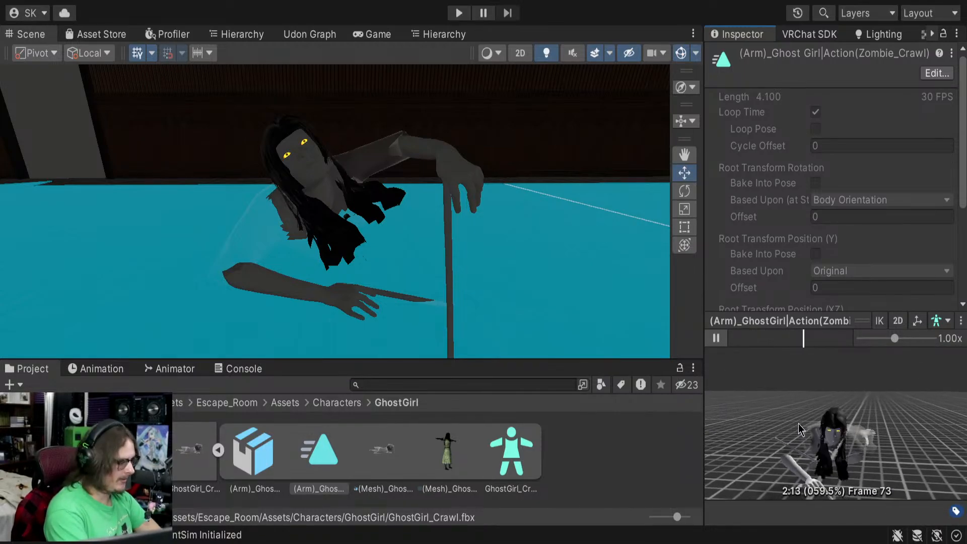
pyautogui.hotkey('shift', 'space')
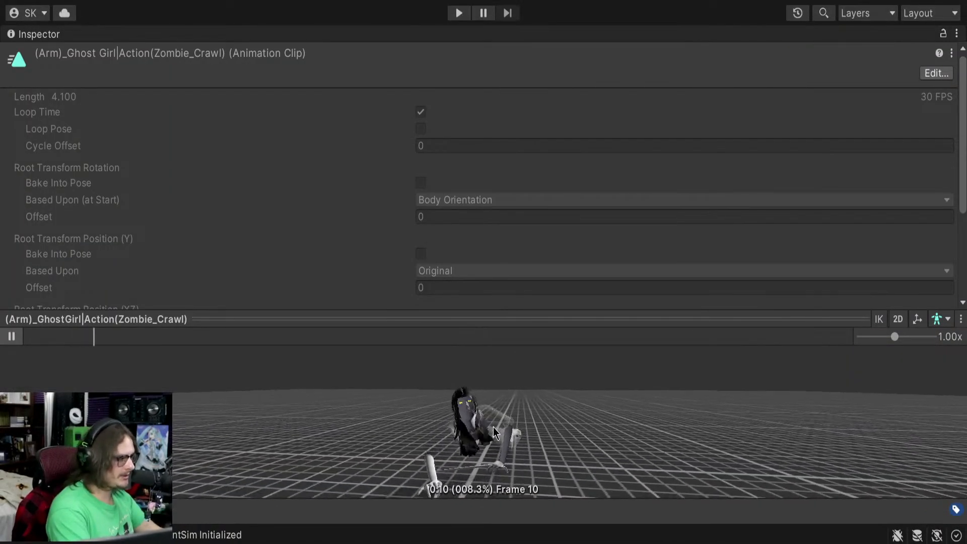
pyautogui.moveTo(506, 312); pyautogui.dragTo(454, 130)
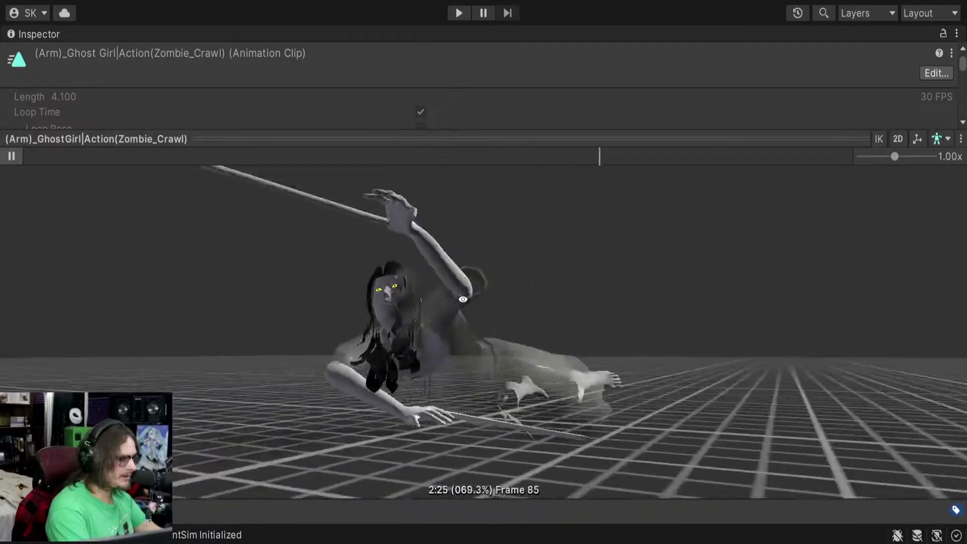
# - Examine the playing Zombie_Crawl preview from the front, above, behind and the side, checking the ghost girl's fingers and shoulder
pyautogui.moveTo(463, 299); pyautogui.dragTo(478, 349)
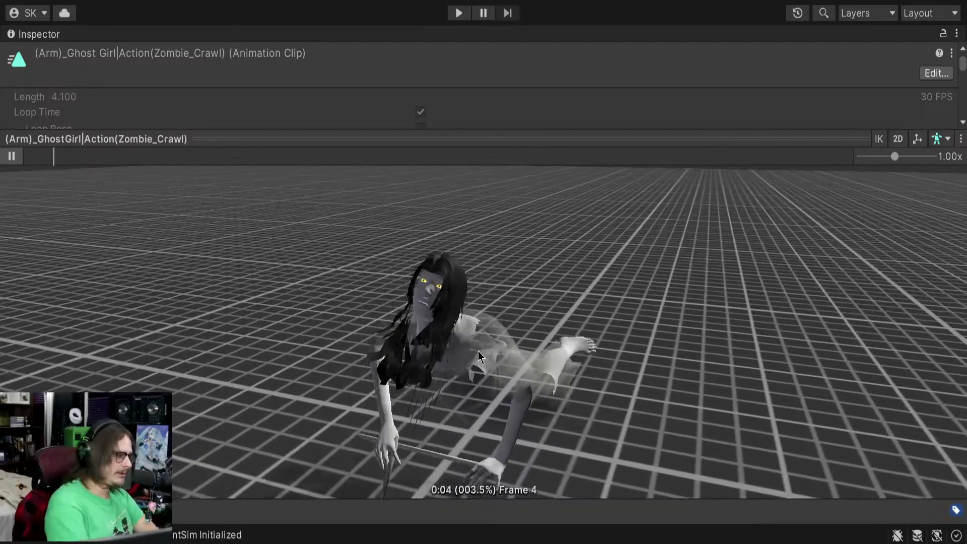
pyautogui.moveTo(479, 352); pyautogui.dragTo(514, 323)
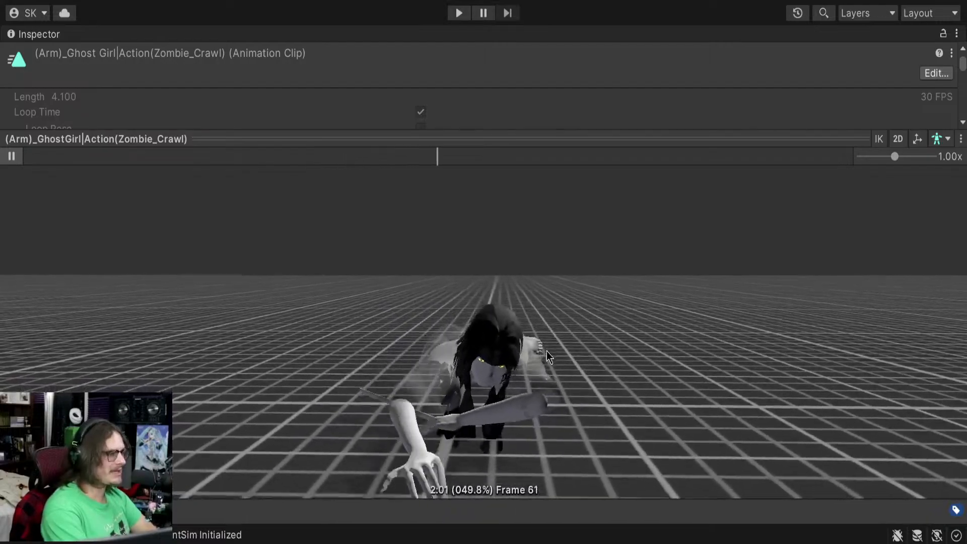
pyautogui.moveTo(546, 352); pyautogui.dragTo(803, 417)
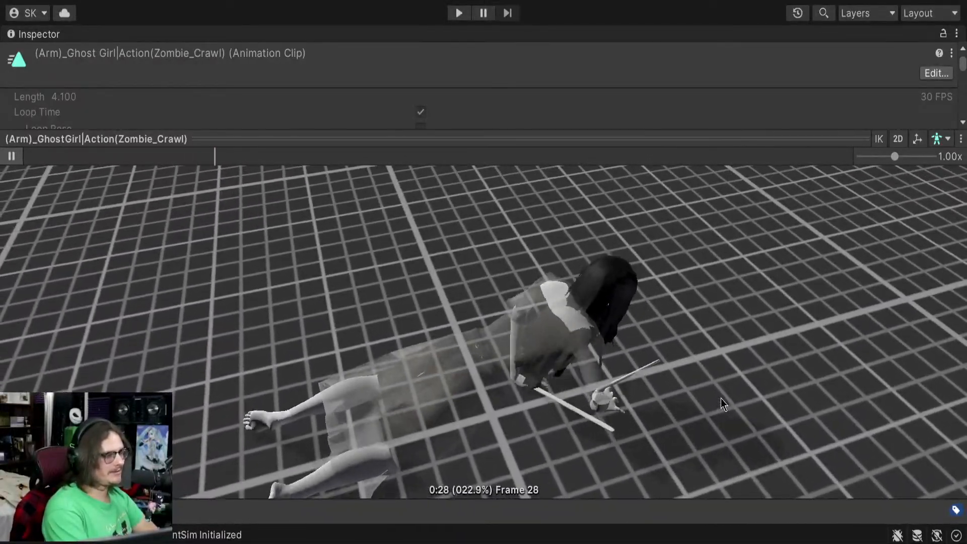
pyautogui.moveTo(721, 398); pyautogui.dragTo(464, 400)
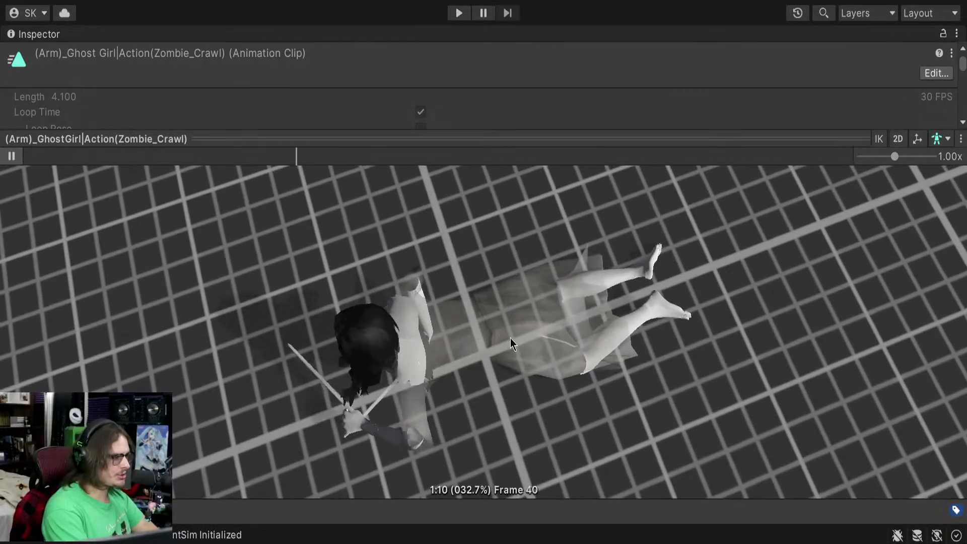
pyautogui.moveTo(512, 344); pyautogui.dragTo(571, 352)
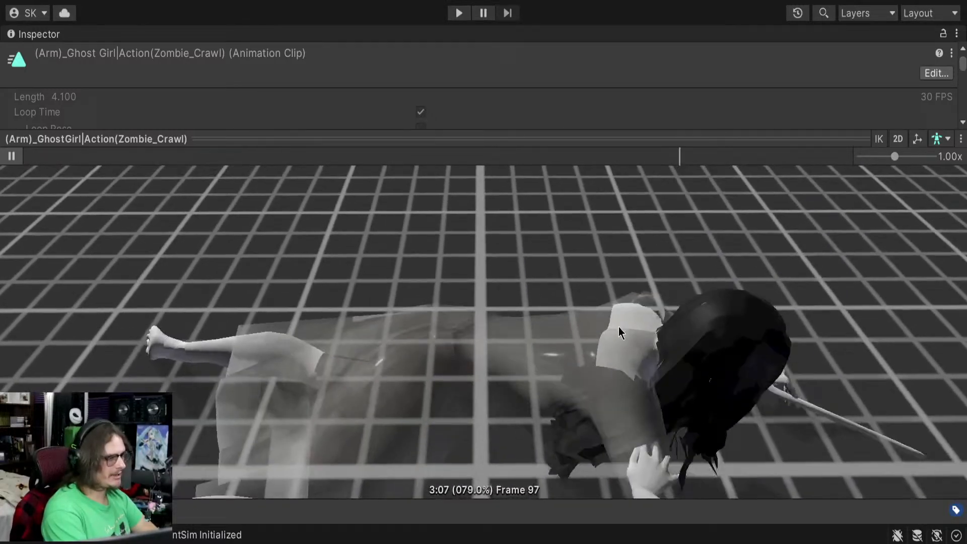
pyautogui.scroll(-4, 610, 345)
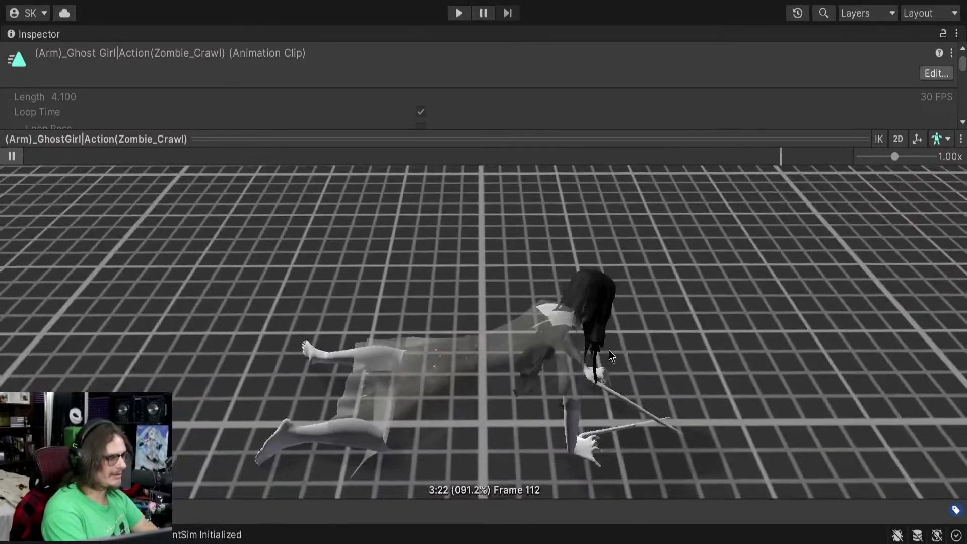
pyautogui.moveTo(609, 350); pyautogui.dragTo(542, 339)
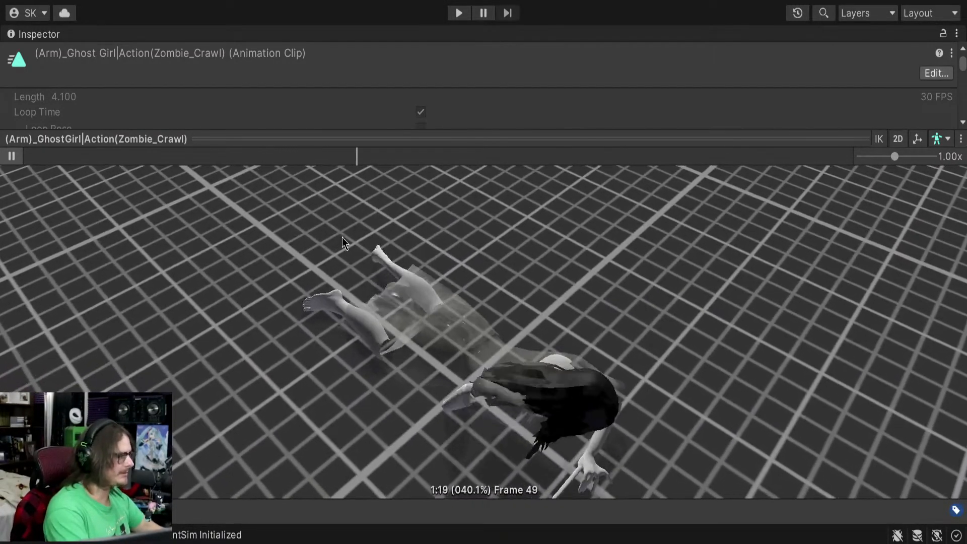
# - Restore the docked layout with a taller asset browser and open the GhostGirl_Dress material from the Materials/Characters/GhostGirl folder
pyautogui.hotkey('shift', 'space')
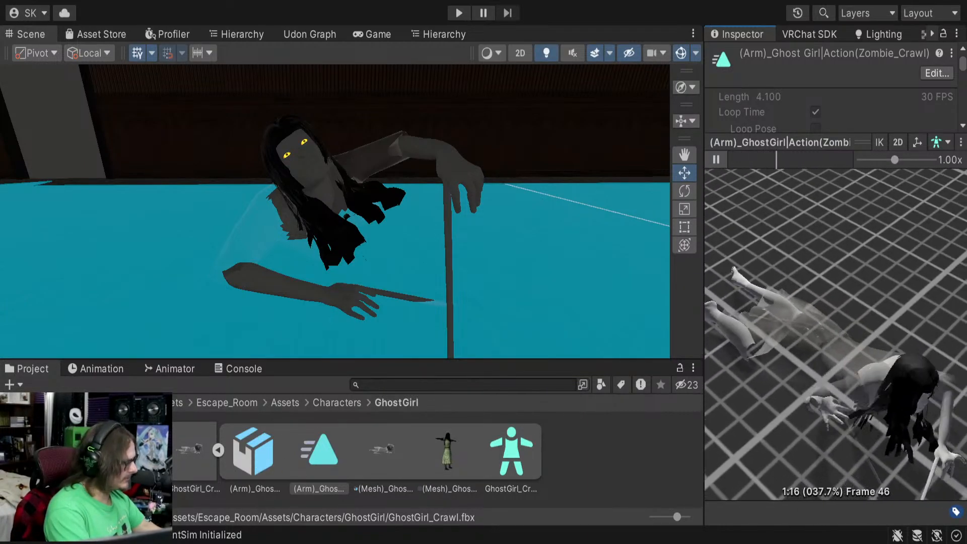
pyautogui.moveTo(233, 360); pyautogui.dragTo(257, 278)
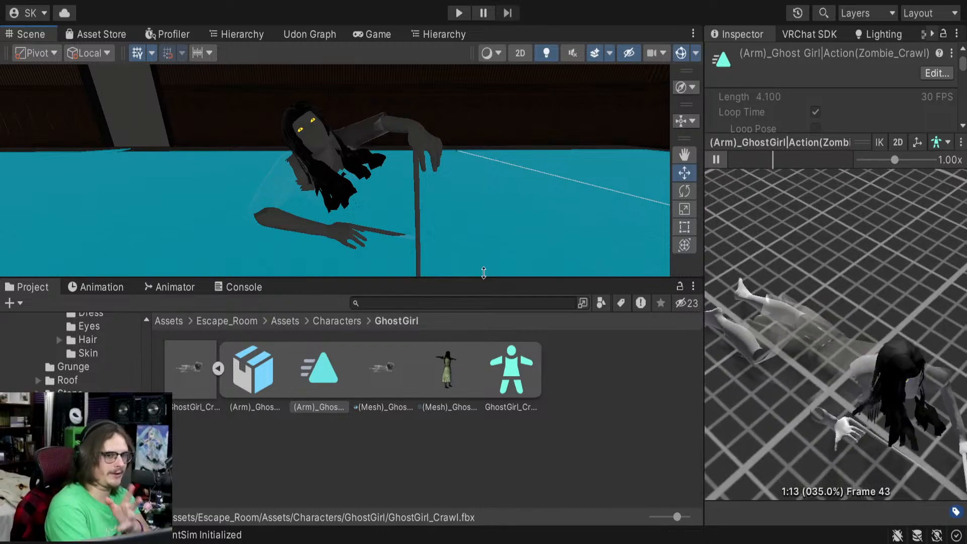
pyautogui.scroll(7, 86, 353)
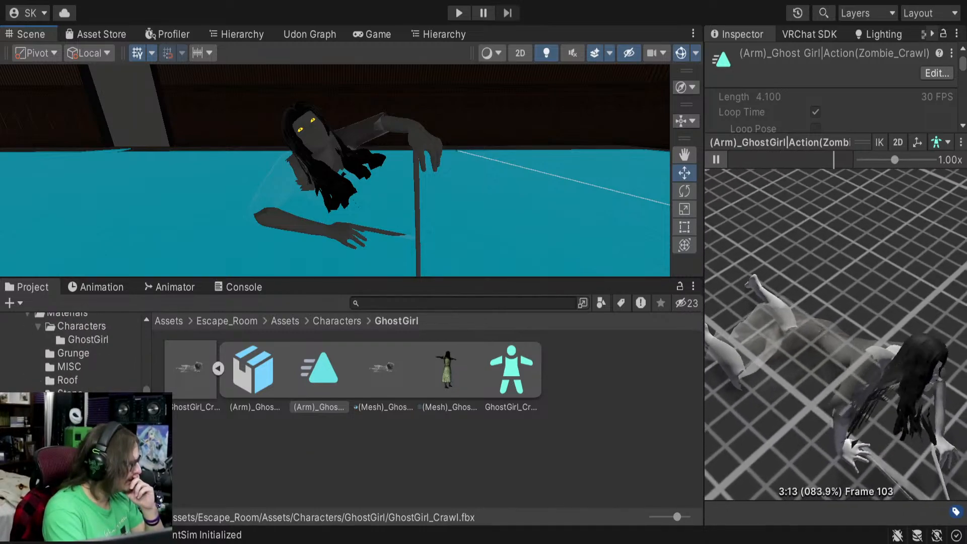
pyautogui.scroll(-3, 86, 353)
pyautogui.scroll(3, 75, 352)
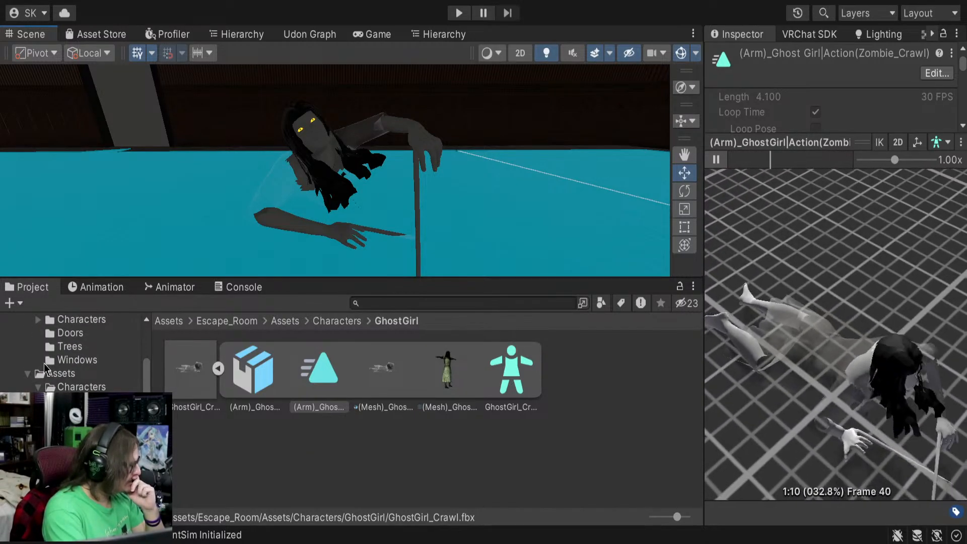
pyautogui.click(95, 454)
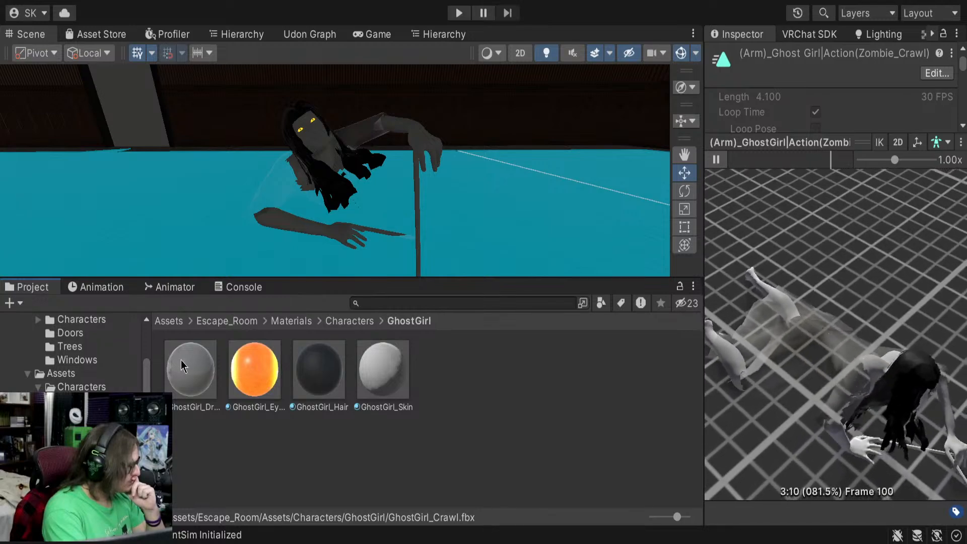
pyautogui.click(184, 367)
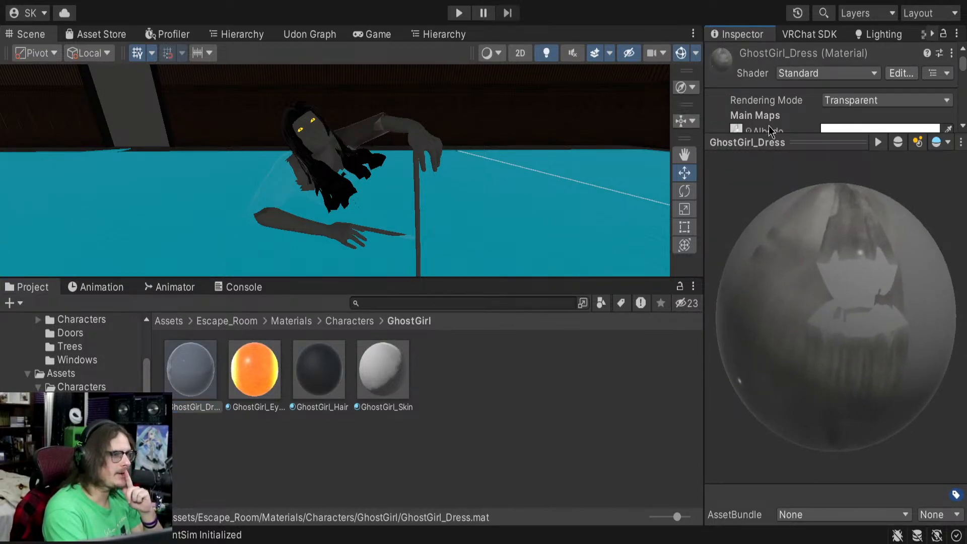
# - Set the GhostGirl_Dress material's Smoothness to 0 and check its preview sphere from several angles
pyautogui.moveTo(770, 141); pyautogui.dragTo(776, 286)
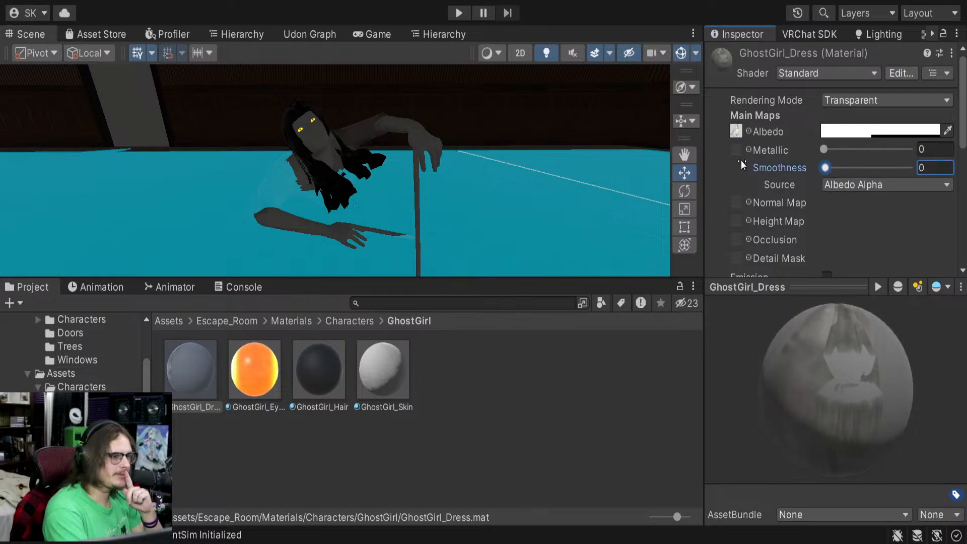
pyautogui.moveTo(796, 359); pyautogui.dragTo(749, 308)
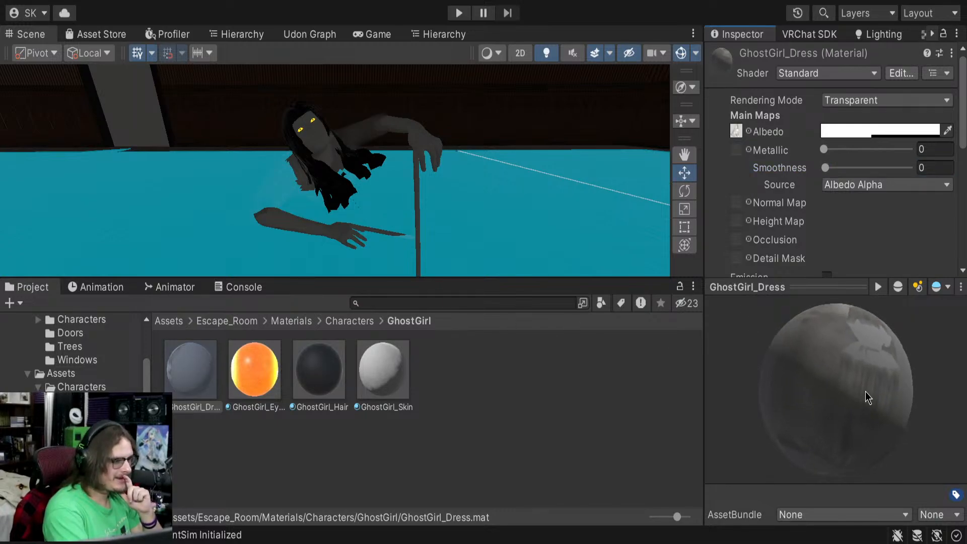
pyautogui.moveTo(868, 398); pyautogui.dragTo(801, 397)
# - Examine the ghost girl's arms, hands and hair from the side in a maximized Scene view
pyautogui.keyDown('alt'); pyautogui.moveTo(372, 161); pyautogui.dragTo(657, 236); pyautogui.keyUp('alt')
pyautogui.hotkey('shift', 'space')
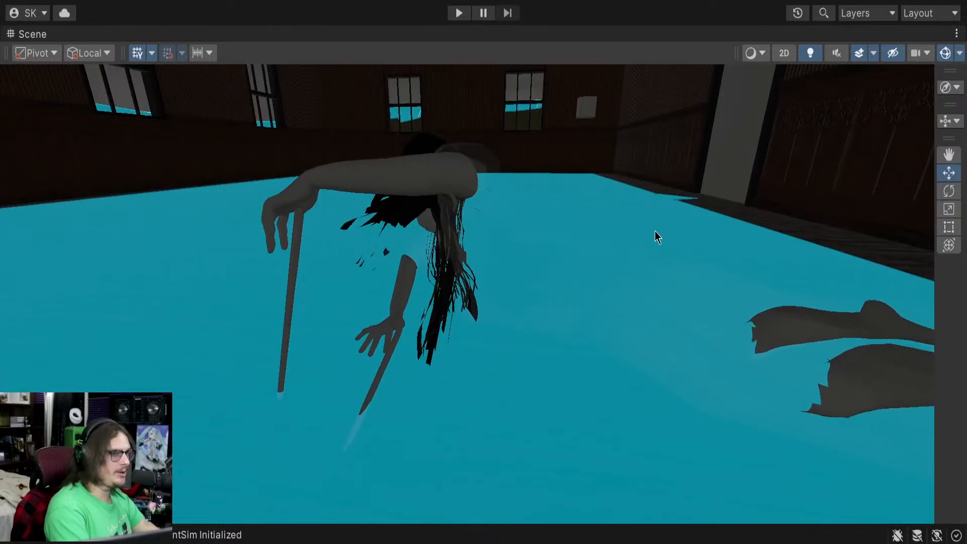
pyautogui.keyDown('alt'); pyautogui.moveTo(447, 228); pyautogui.dragTo(661, 265); pyautogui.keyUp('alt')
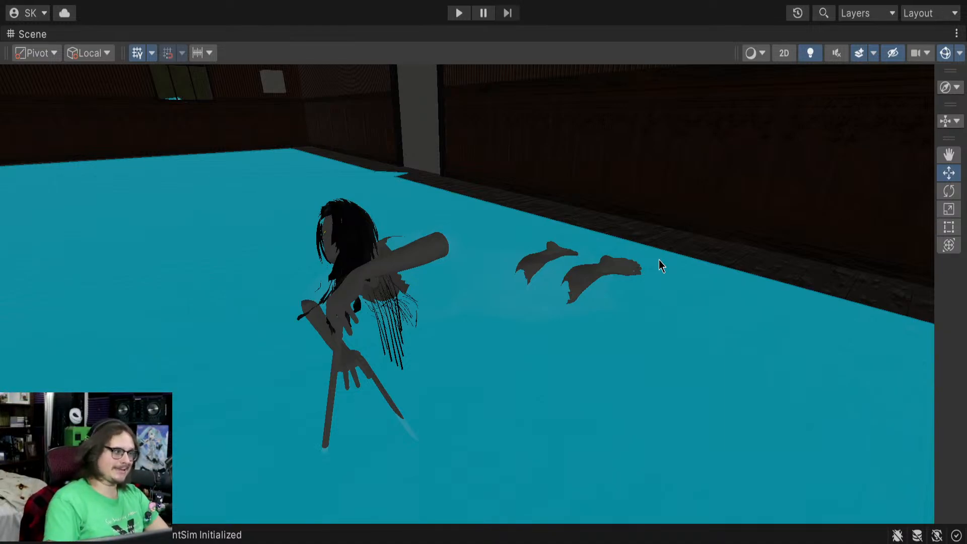
# - Survey the room's interior and the house exterior in the scene, and return to the ghost girl
pyautogui.moveTo(557, 272); pyautogui.dragTo(935, 123, button='right')
pyautogui.moveTo(705, 228); pyautogui.dragTo(509, 243, button='right')
pyautogui.press('w')
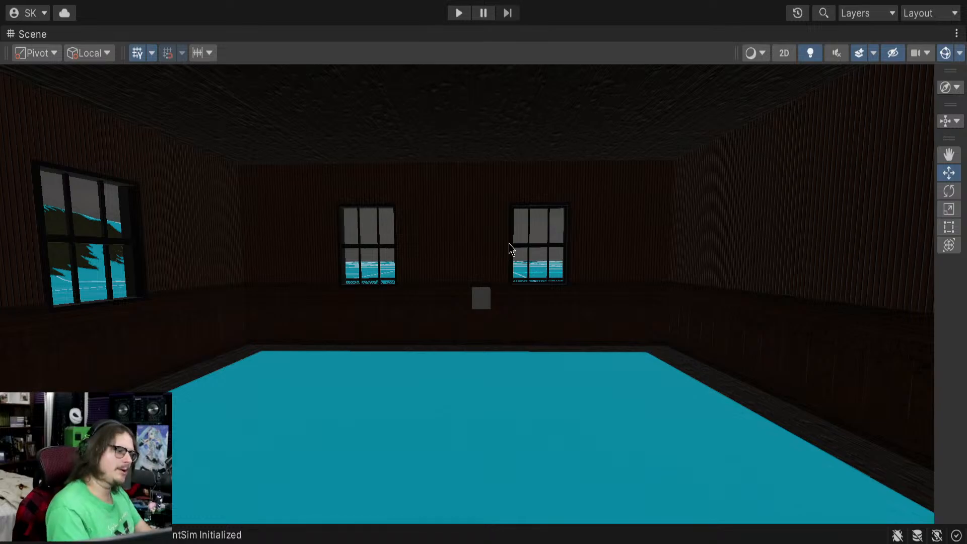
pyautogui.moveTo(501, 218); pyautogui.dragTo(624, 166, button='right')
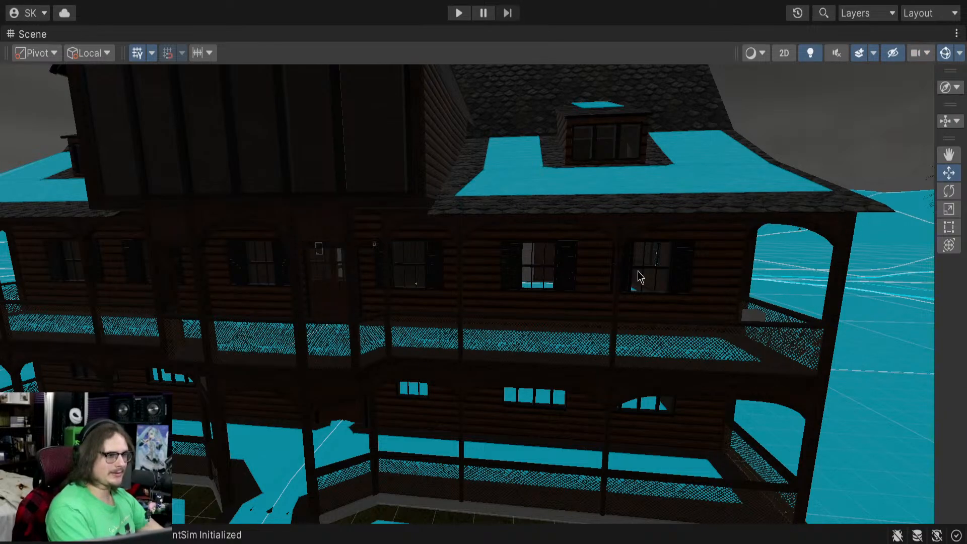
pyautogui.moveTo(638, 271); pyautogui.dragTo(313, 234, button='right')
pyautogui.scroll(-1, 626, 205)
pyautogui.press('s')
pyautogui.press('w')
pyautogui.press('s')
pyautogui.press('w')
pyautogui.press('w')
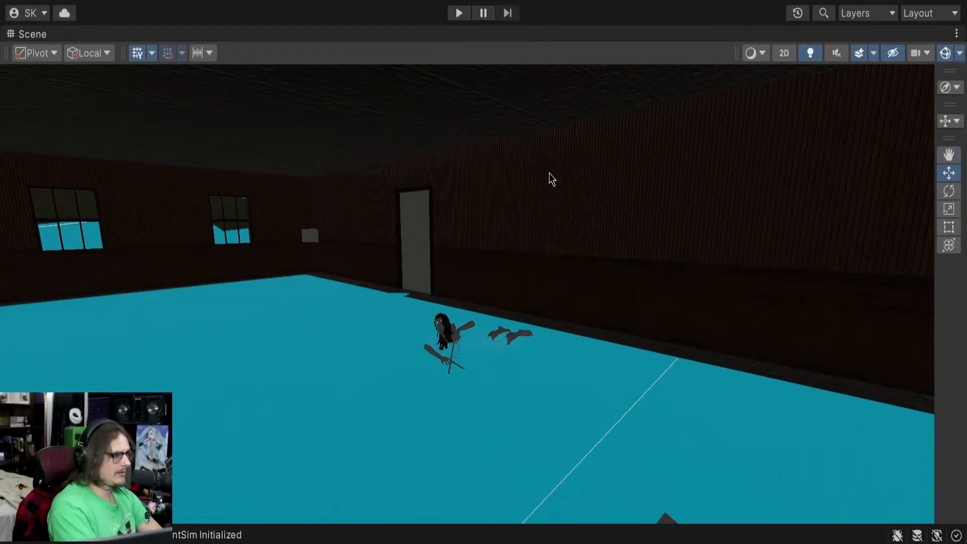
# - Restore the layout, start play mode, and detach the Game view into its own maximized window
pyautogui.hotkey('shift', 'space')
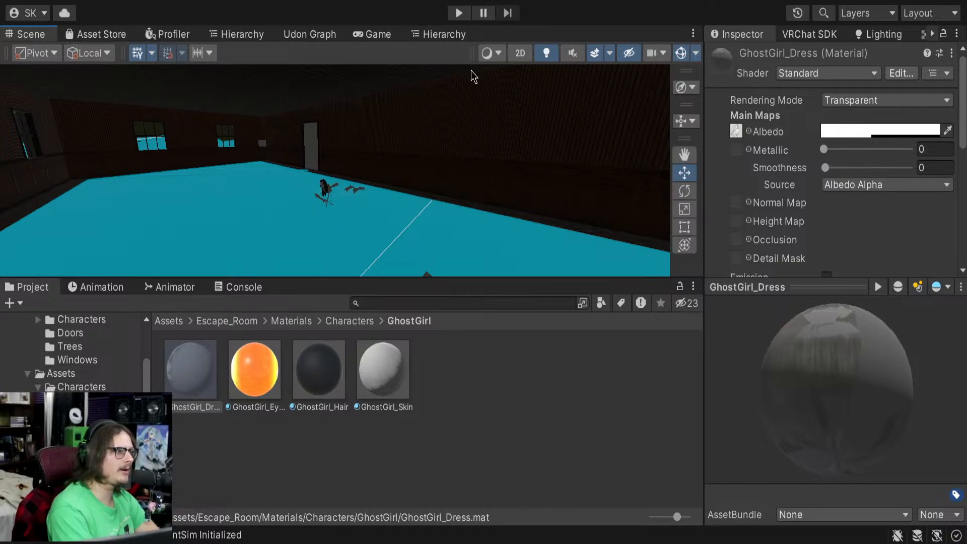
pyautogui.click(459, 15)
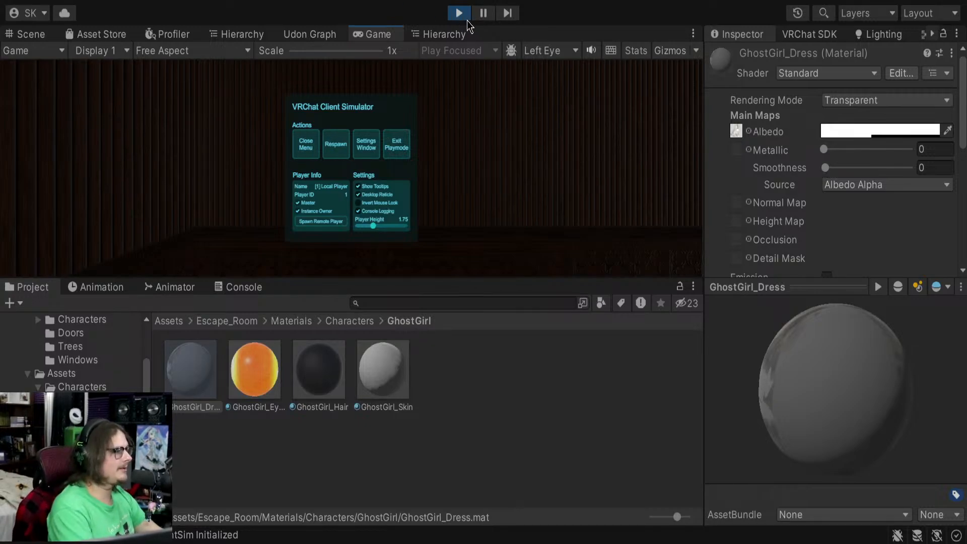
pyautogui.moveTo(379, 36); pyautogui.dragTo(391, 236)
pyautogui.moveTo(398, 196); pyautogui.dragTo(626, 147)
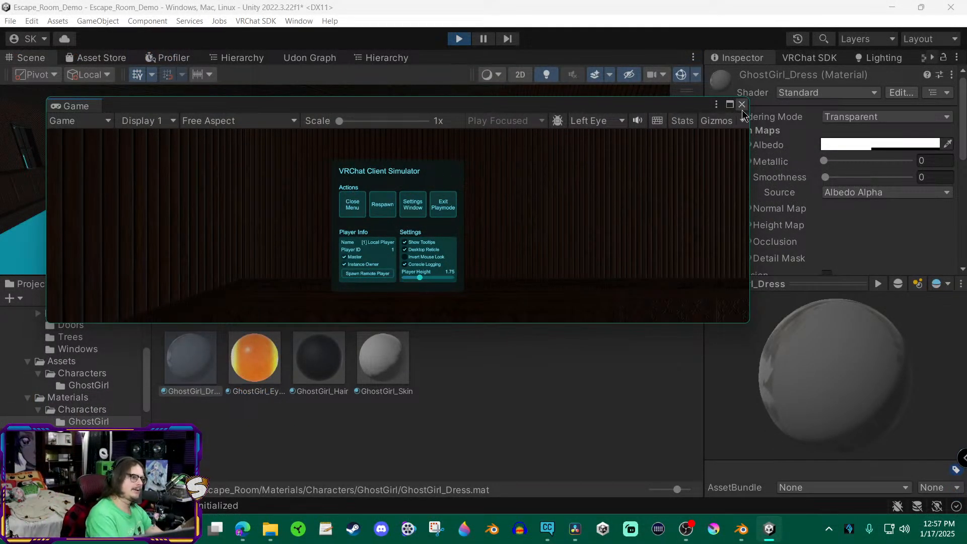
pyautogui.click(730, 104)
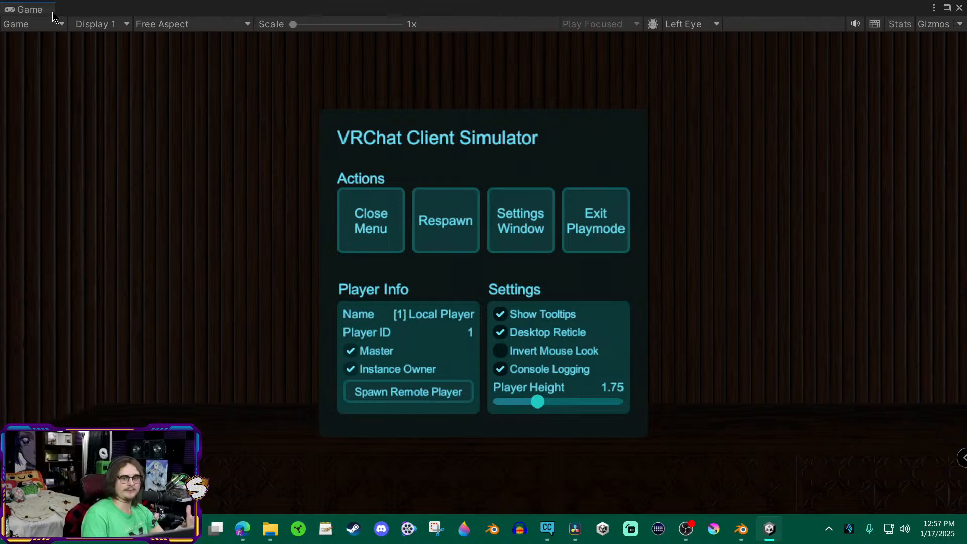
# - Close the VRChat Client Simulator menu and walk up to the ghost girl to watch her crawl in game
pyautogui.press('Escape')
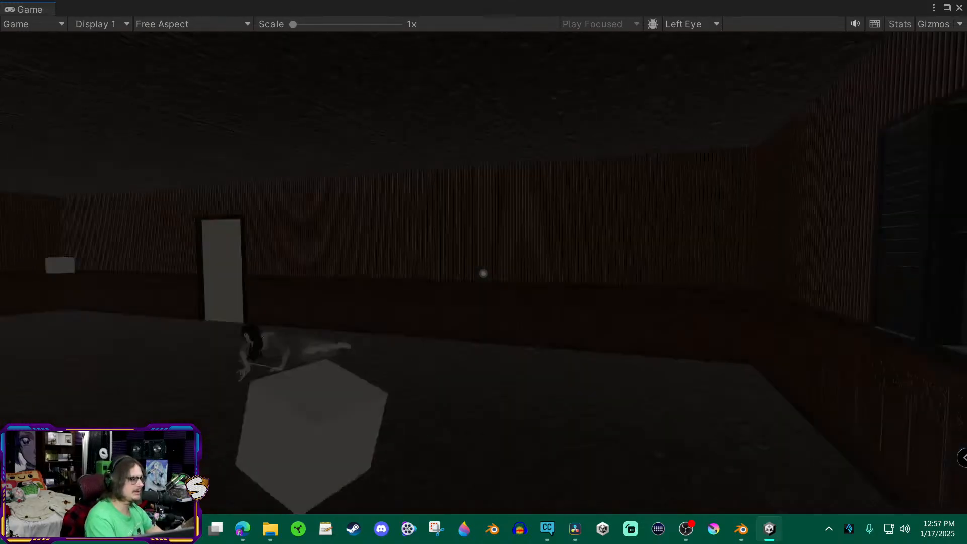
pyautogui.press('w')
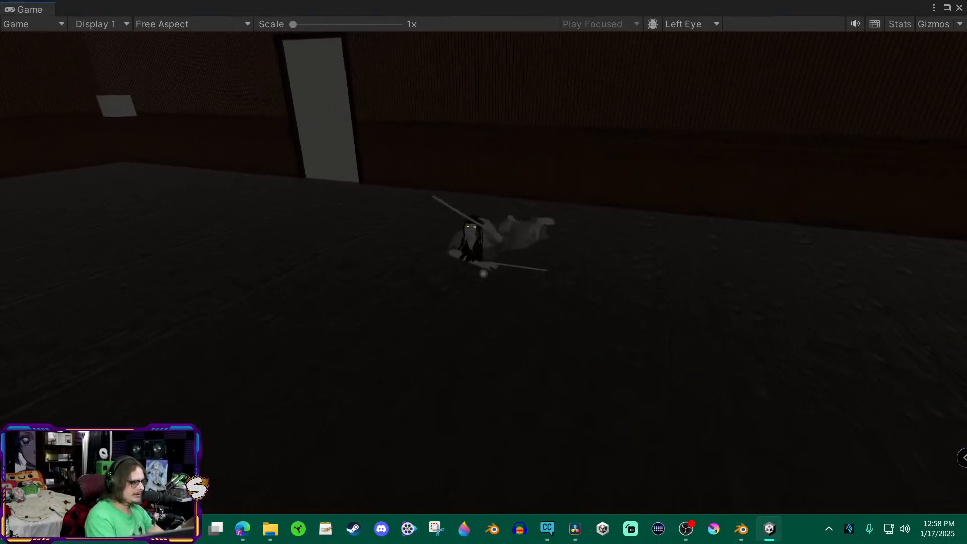
pyautogui.press('w')
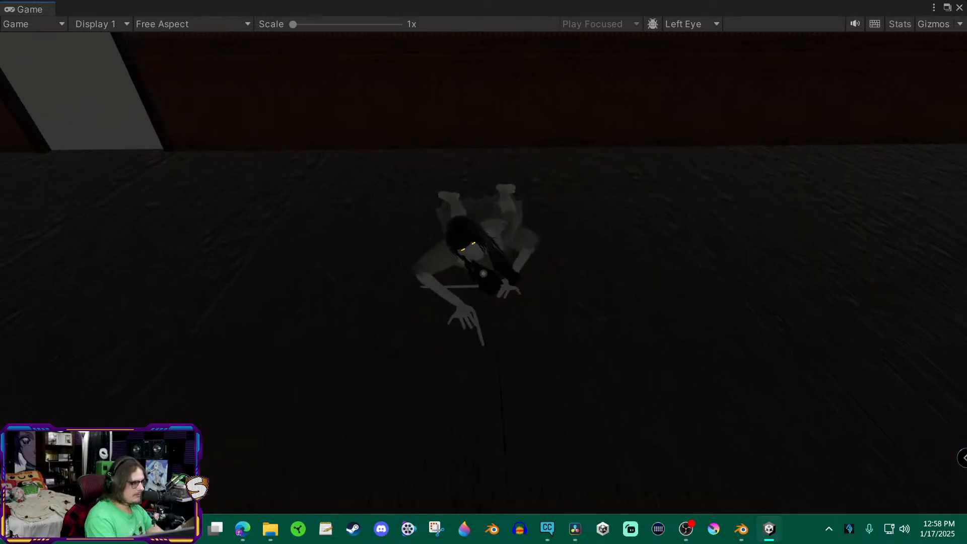
pyautogui.press('s')
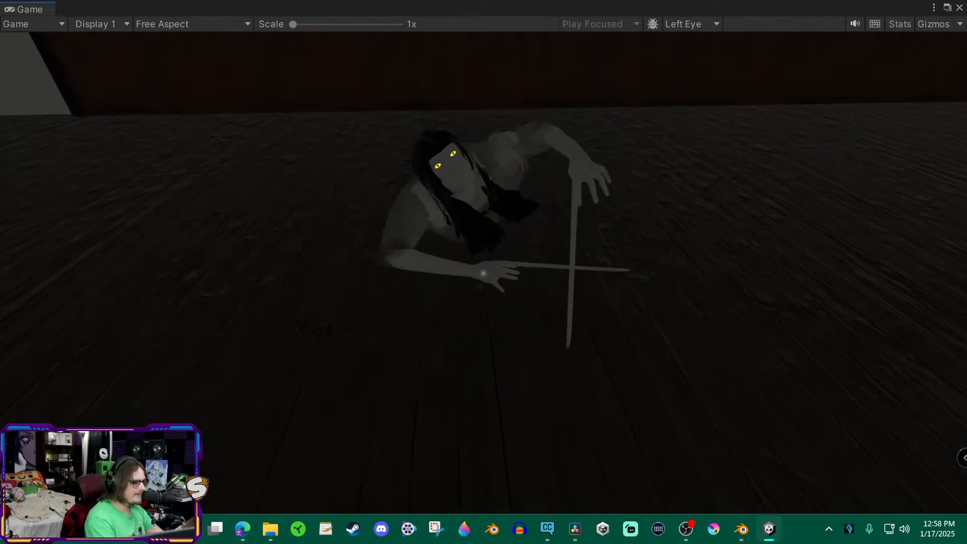
pyautogui.press('s')
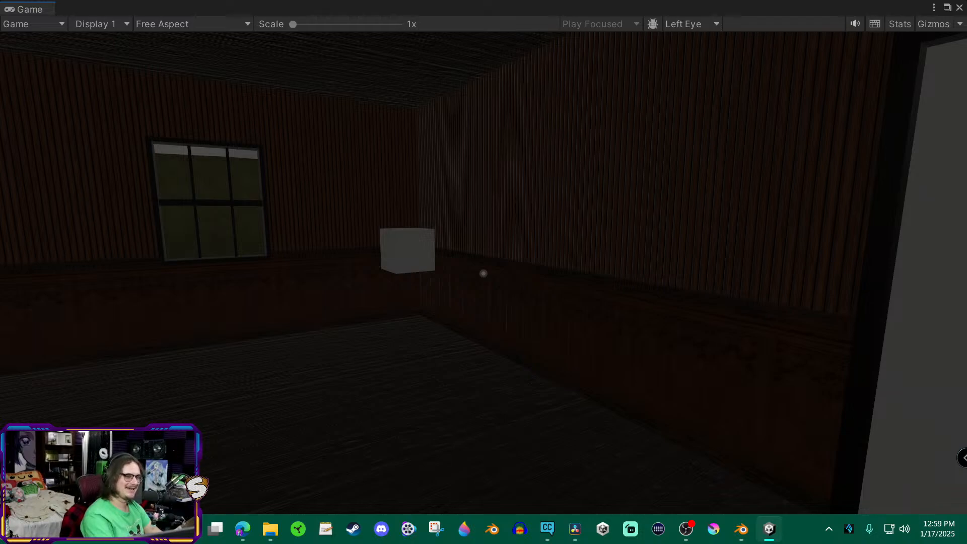
# - Walk between the white cube in the corner and the closed door, examining both in game
pyautogui.press('w')
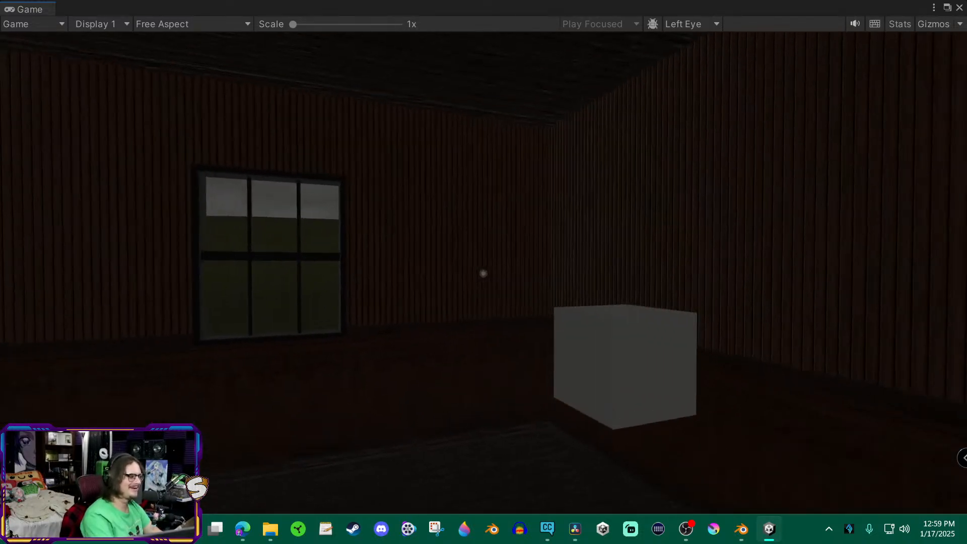
pyautogui.press('d')
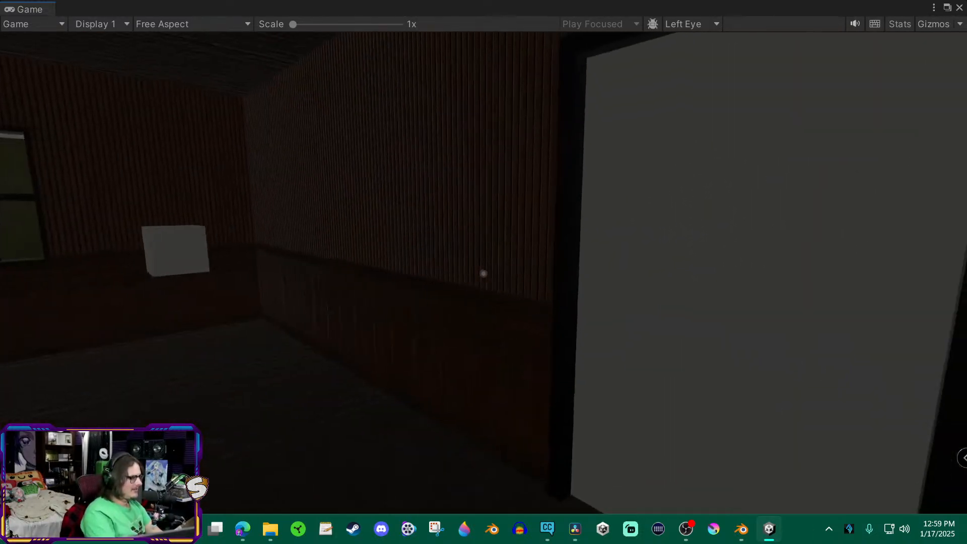
pyautogui.press('s')
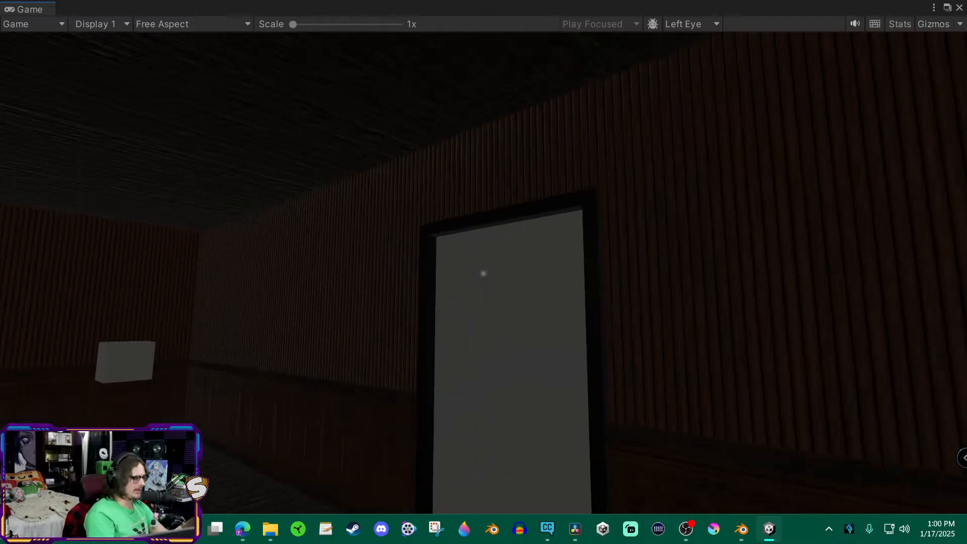
pyautogui.press('w')
pyautogui.press('w')
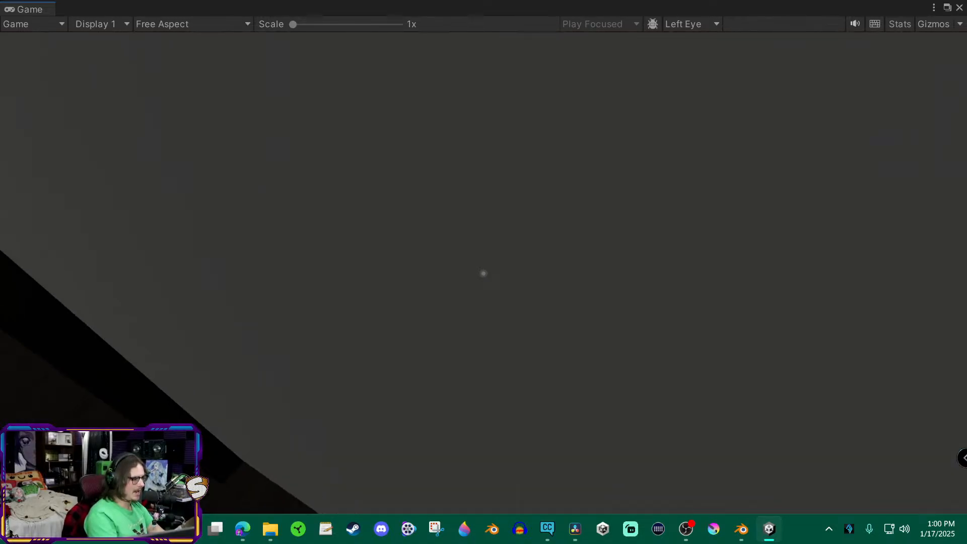
pyautogui.press('s')
pyautogui.press('s')
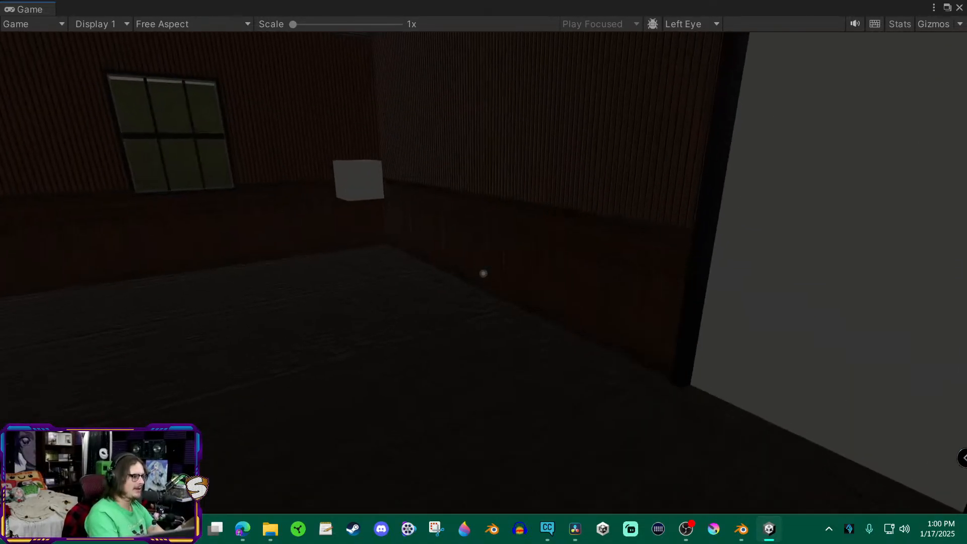
# - Approach the white cube in the corner of the room and use it
pyautogui.press('w')
pyautogui.press('w')
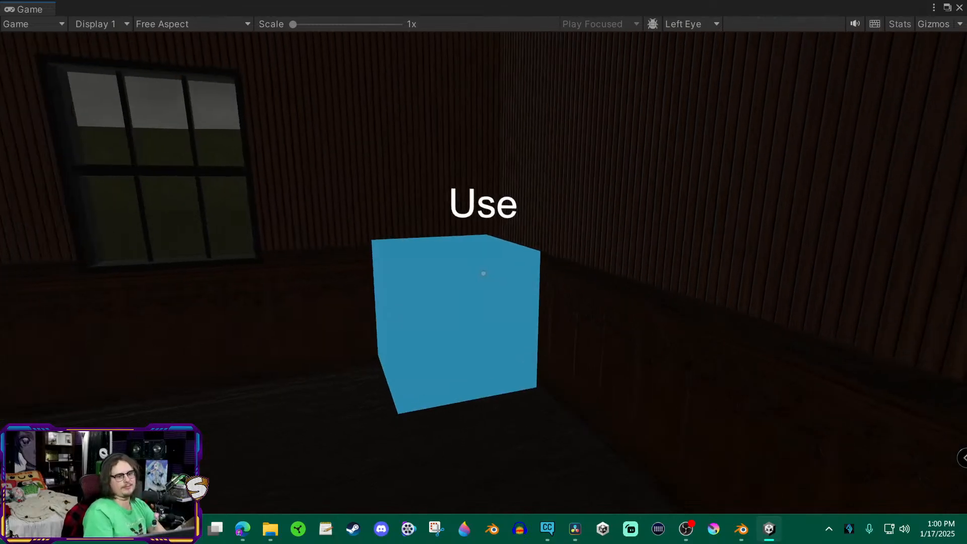
pyautogui.press('s')
pyautogui.press('e')
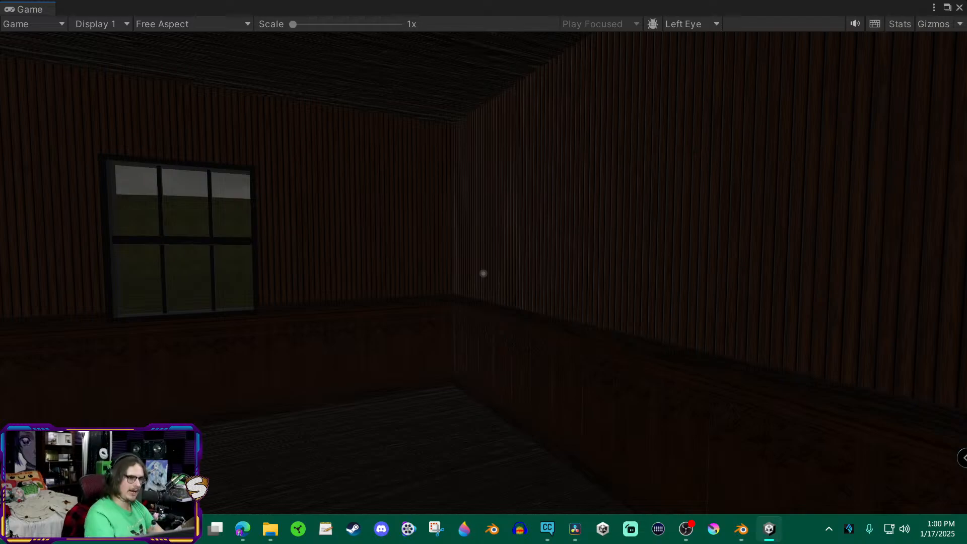
# - Open the door and walk through it into the adjoining room, facing back toward the open door
pyautogui.press('w')
pyautogui.press('e')
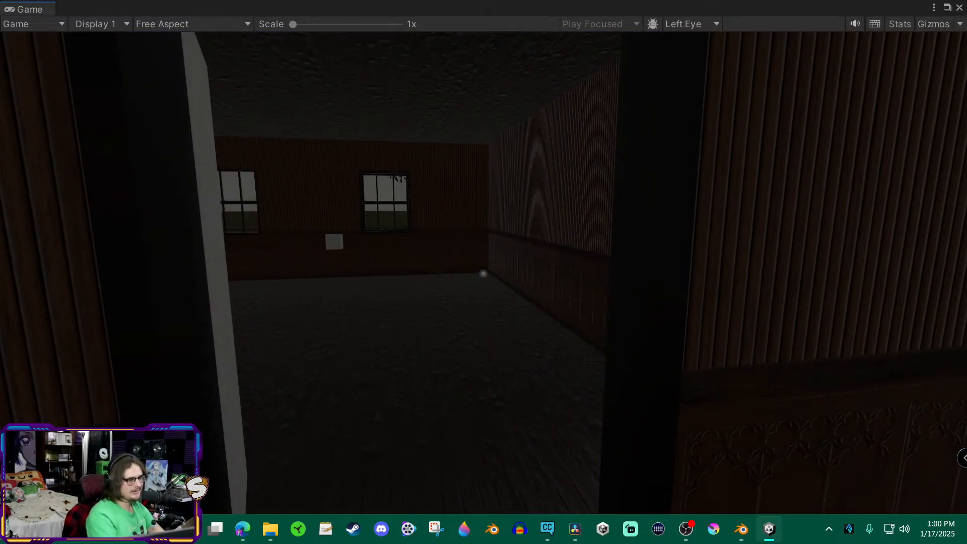
pyautogui.press('w')
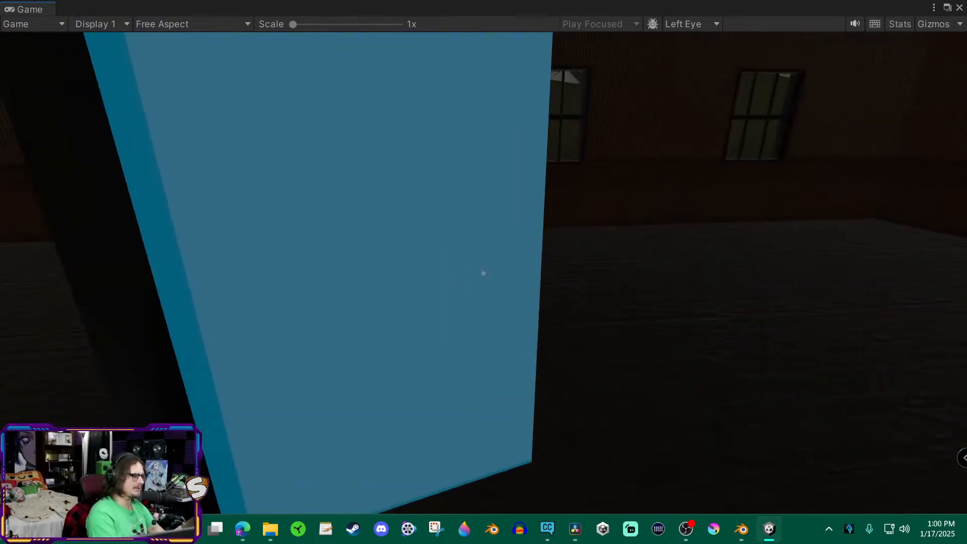
pyautogui.press('s')
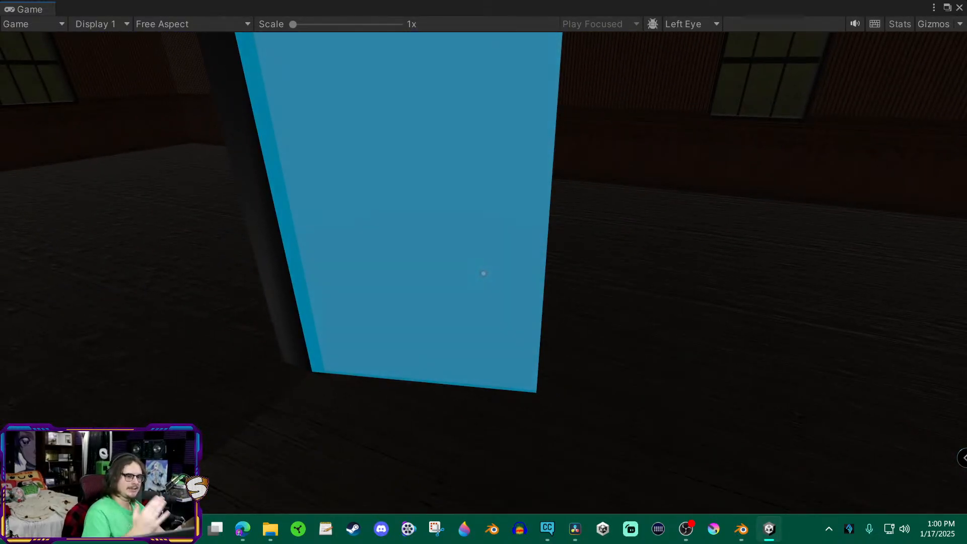
# - Close the door from the adjoining room, step back, and open it again
pyautogui.press('e')
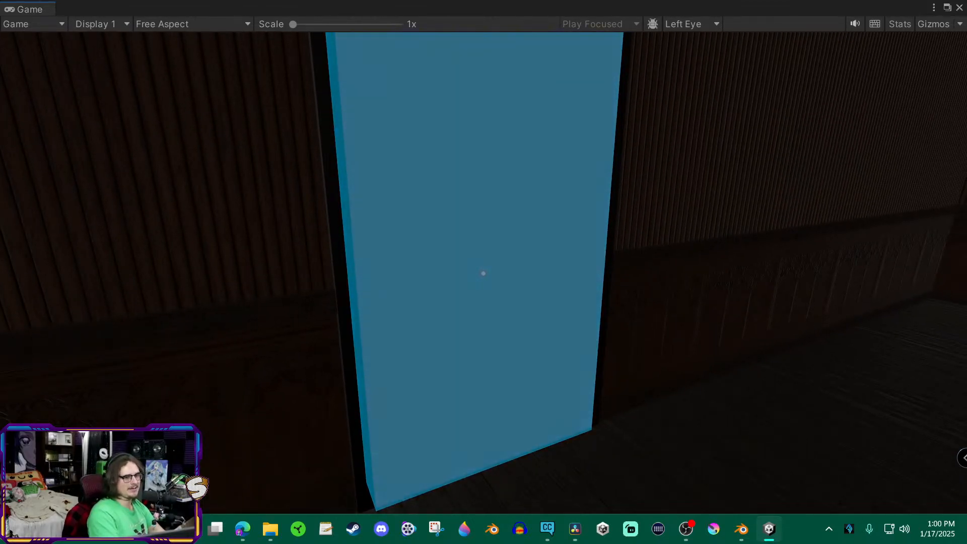
pyautogui.press('s')
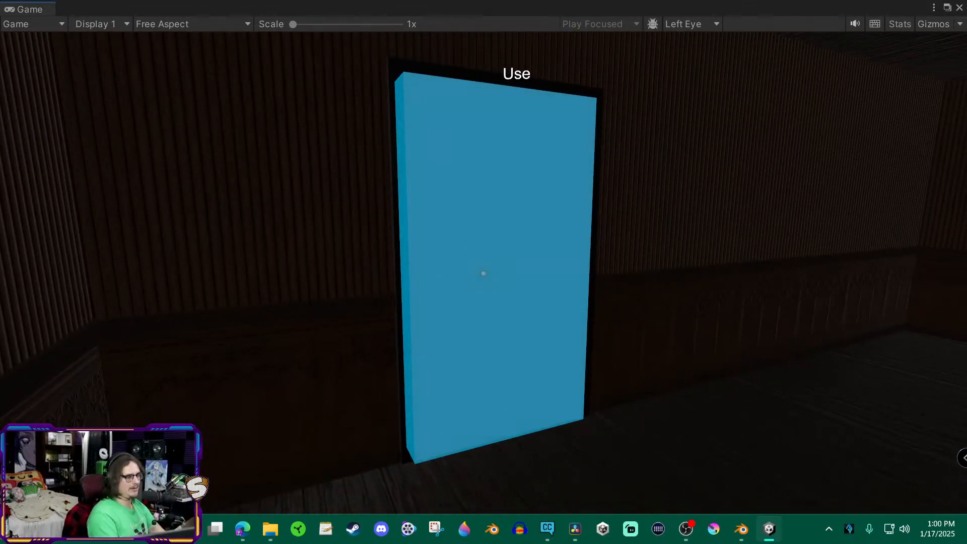
pyautogui.press('e')
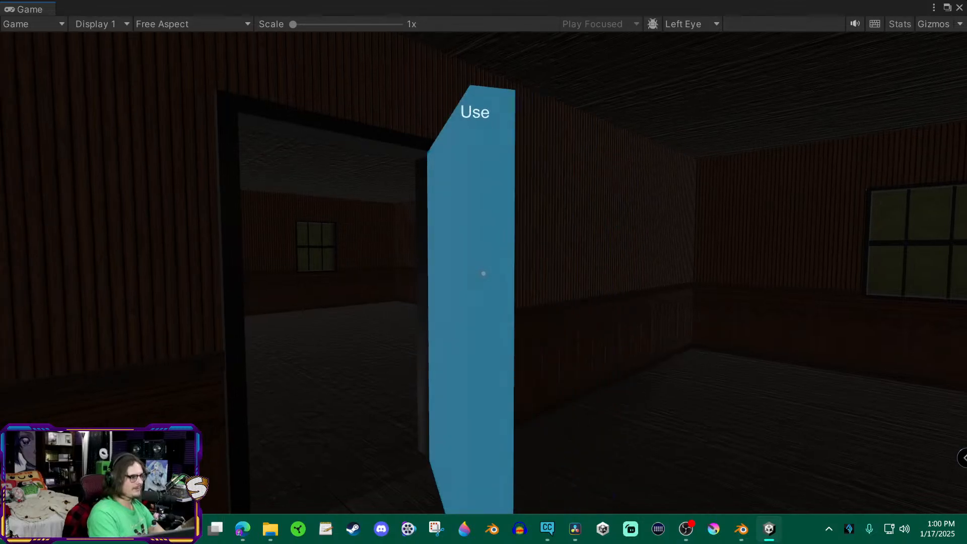
# - Walk across the room, past the white cube, up to the window overlooking the porch
pyautogui.press('w')
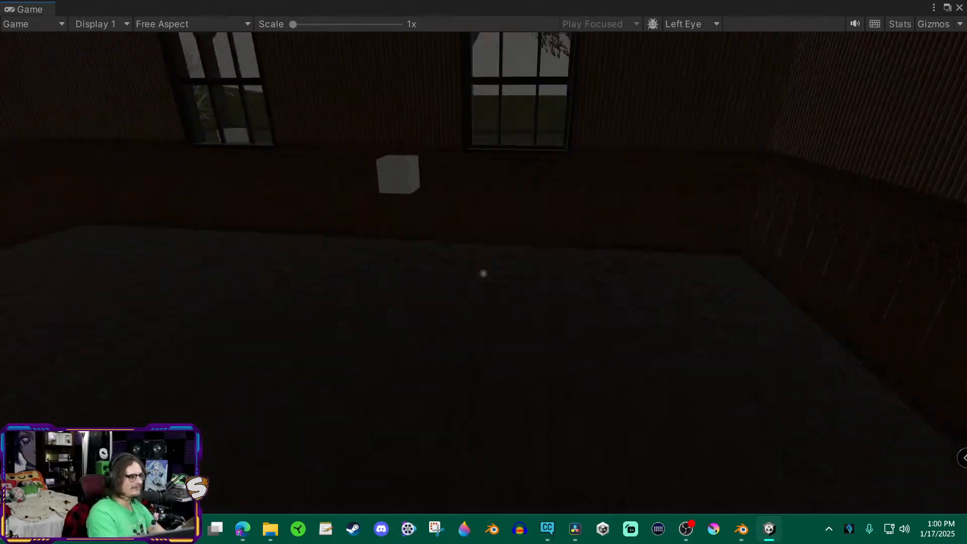
pyautogui.press('w')
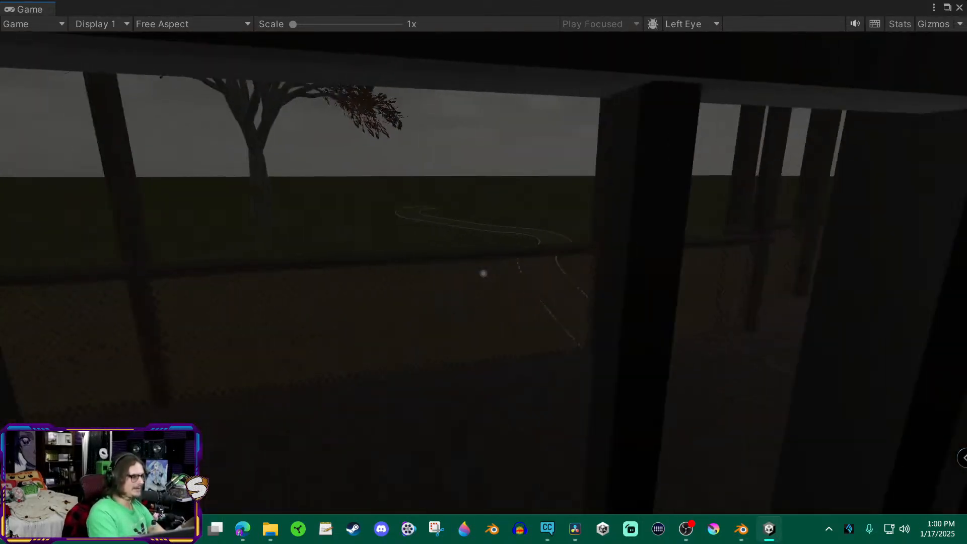
pyautogui.press('s')
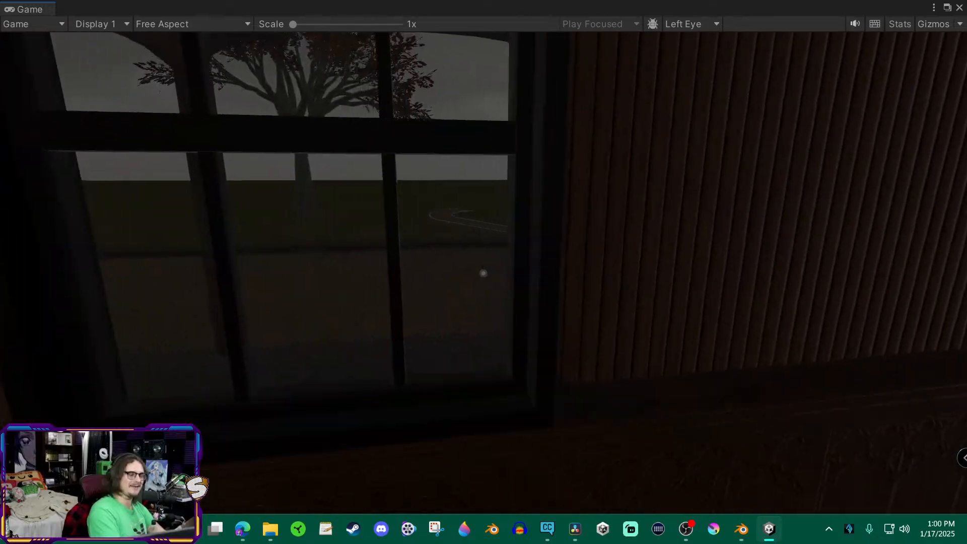
# - Sidestep back and forth in front of the window, examining its frame and the view outside
pyautogui.press('a')
pyautogui.press('d')
pyautogui.press('a')
pyautogui.press('d')
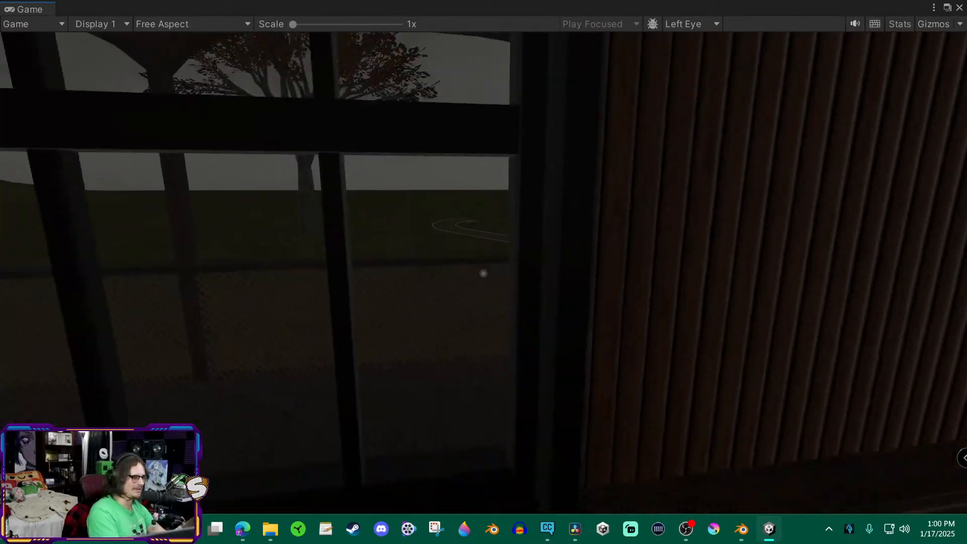
pyautogui.press('a')
pyautogui.press('d')
pyautogui.press('a')
pyautogui.press('d')
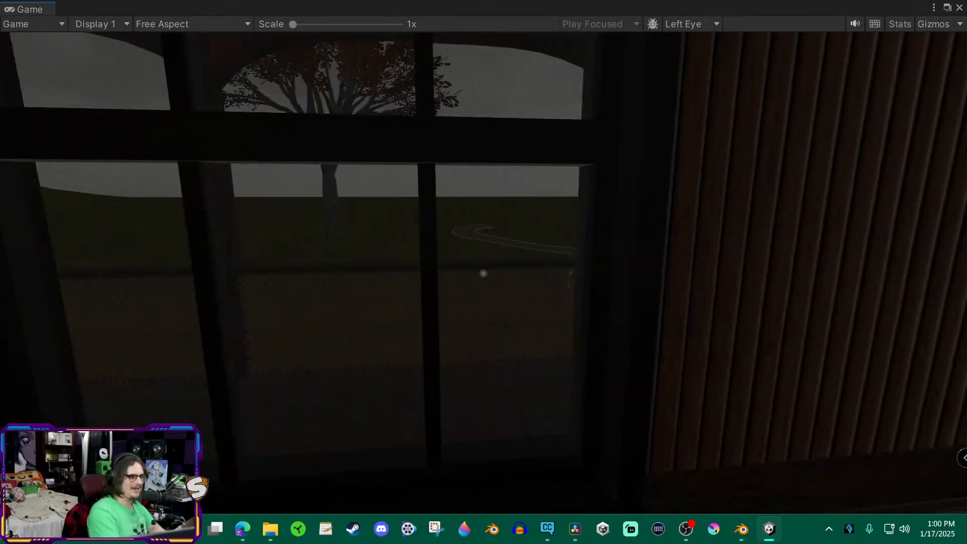
pyautogui.press('a')
pyautogui.press('w')
pyautogui.press('s')
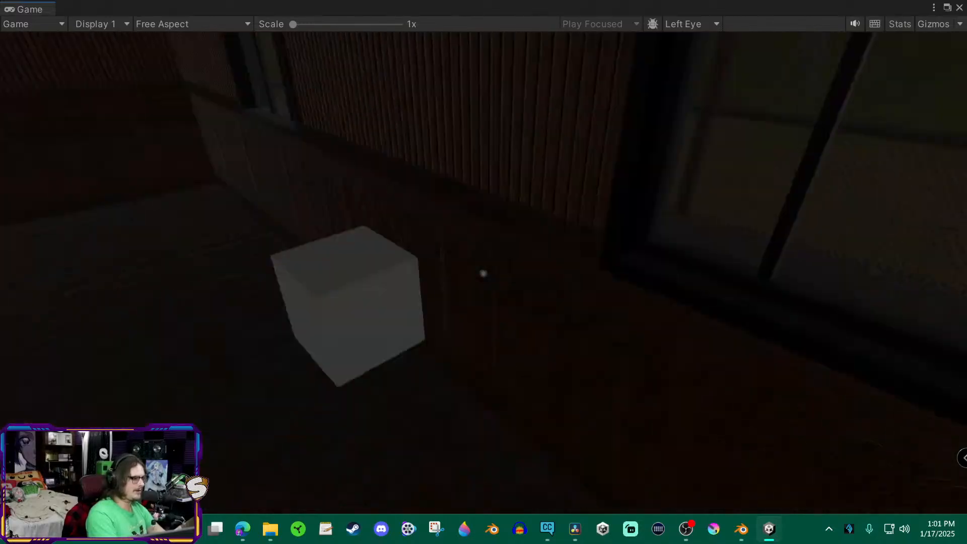
# - Use the window near the white cube to test its sash interaction
pyautogui.press('e')
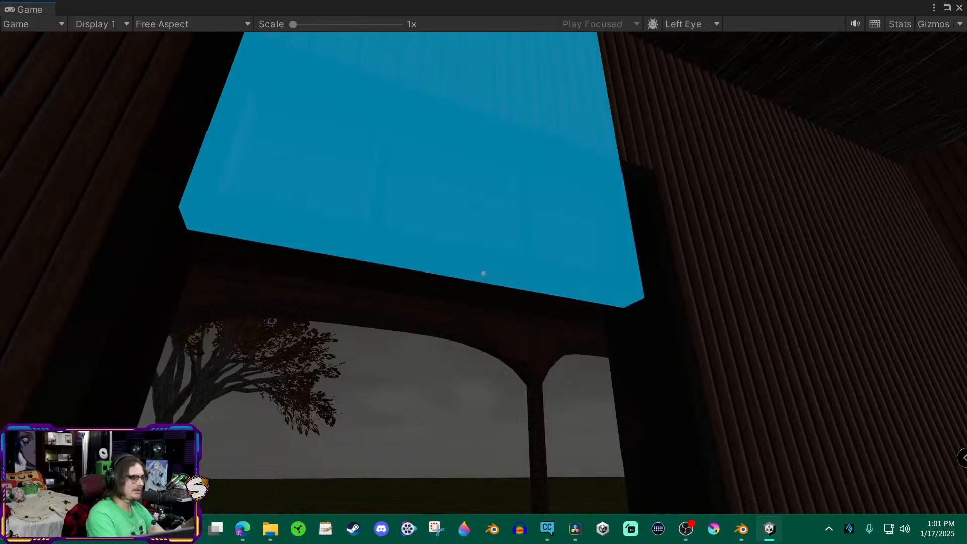
pyautogui.click(484, 273)
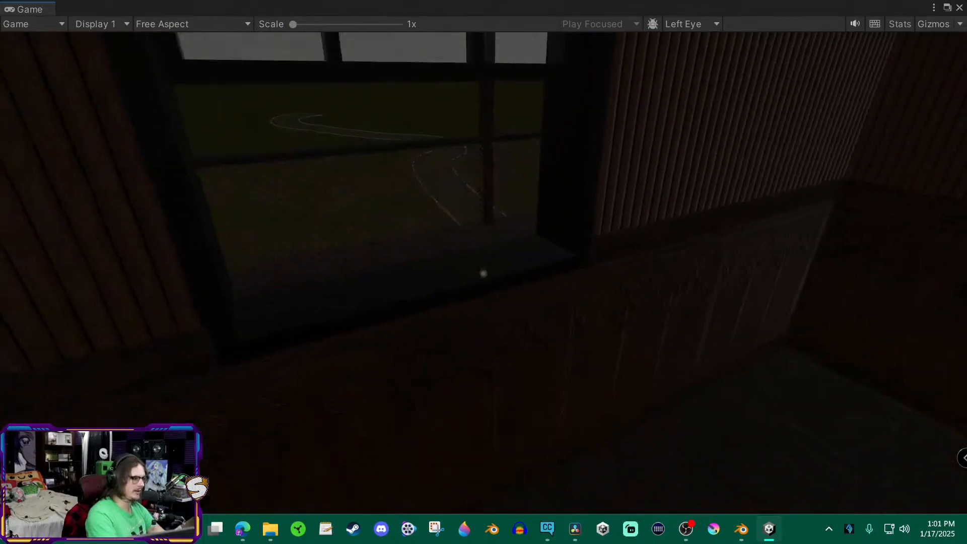
pyautogui.click(484, 274)
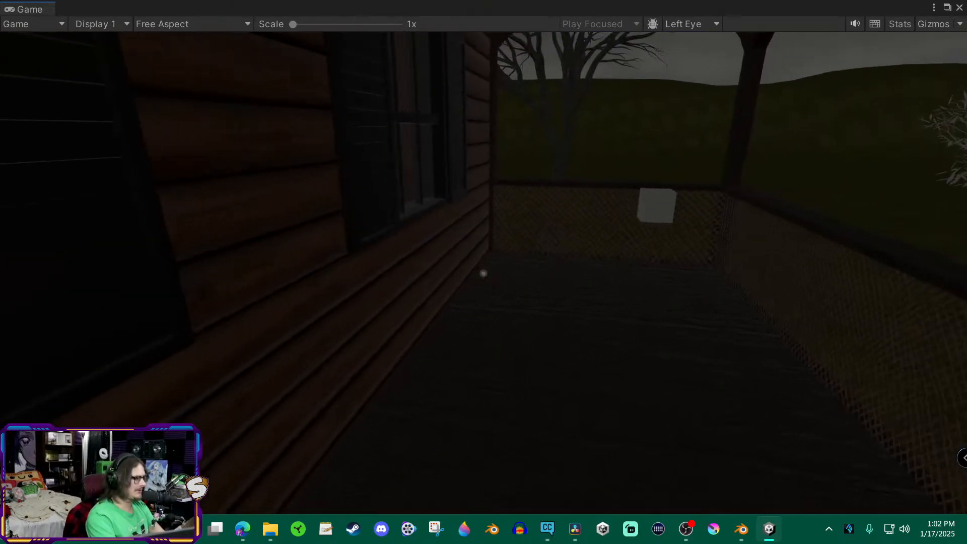
# - Walk to the end of the porch, turn around, and head past the front doors, checking the interior through the glass
pyautogui.press('w')
pyautogui.press('w')
pyautogui.press('e')
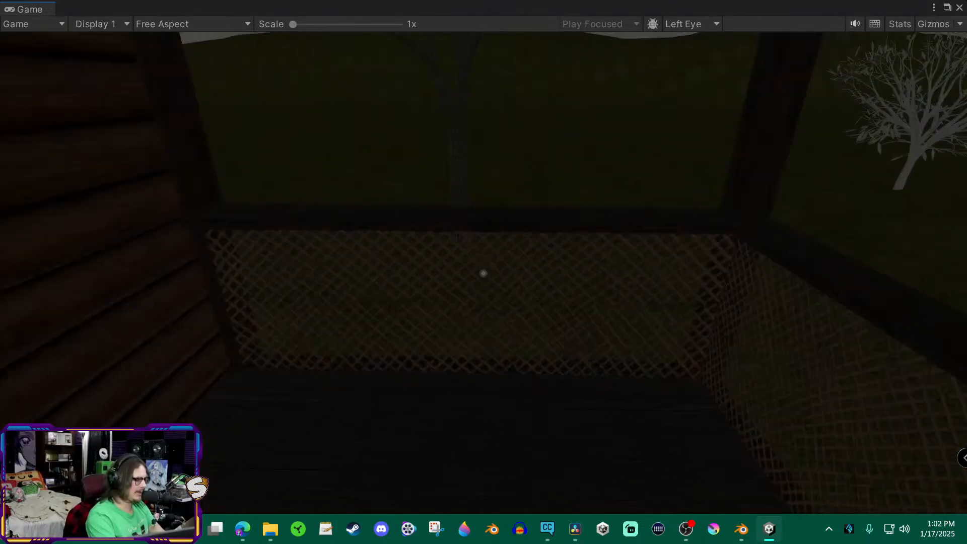
pyautogui.press('w')
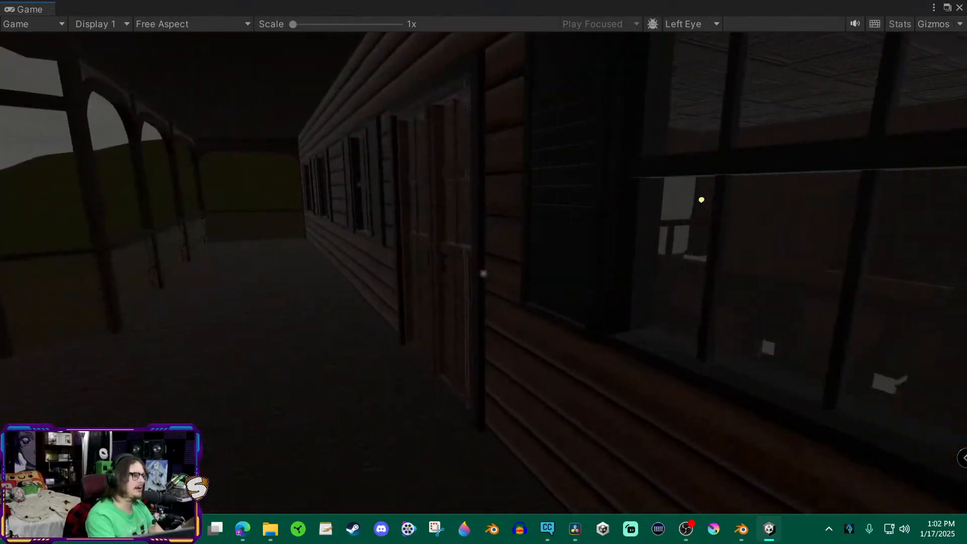
pyautogui.press('w')
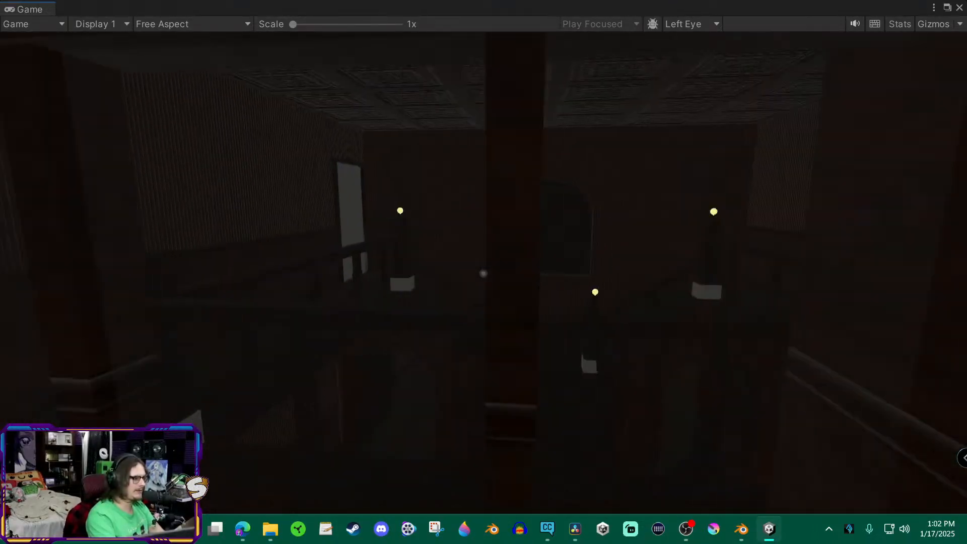
pyautogui.press('w')
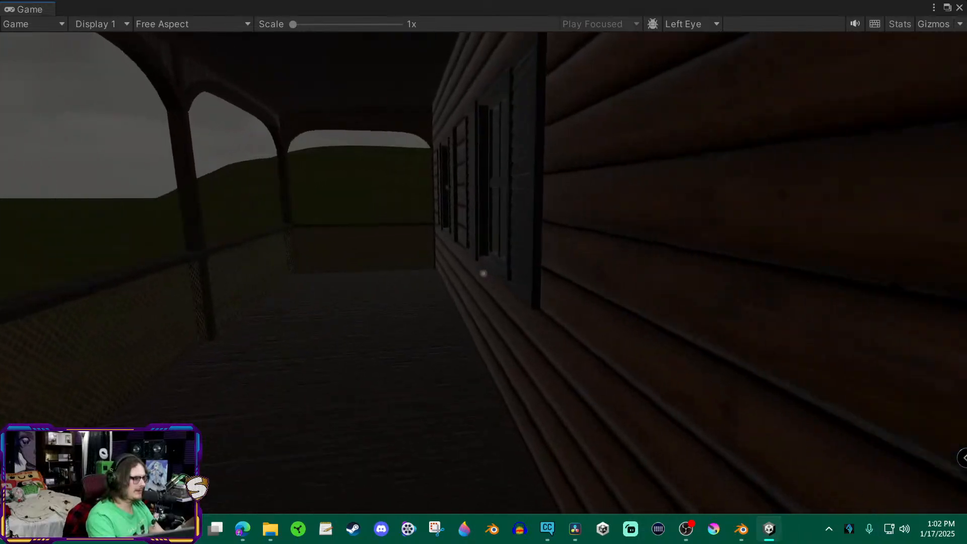
# - Approach the open porch window and go through it into the room with the keypad
pyautogui.press('e')
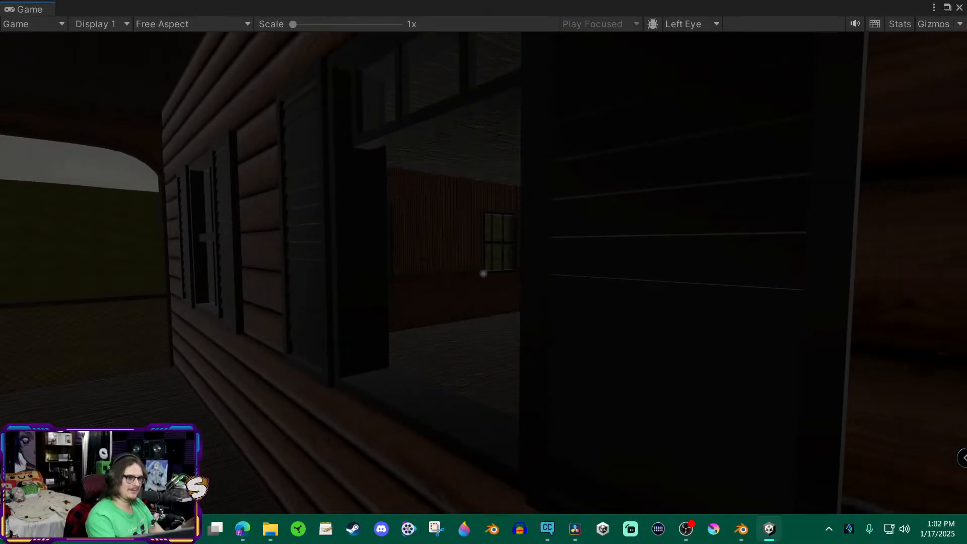
pyautogui.press('w')
pyautogui.press('a')
pyautogui.press('d')
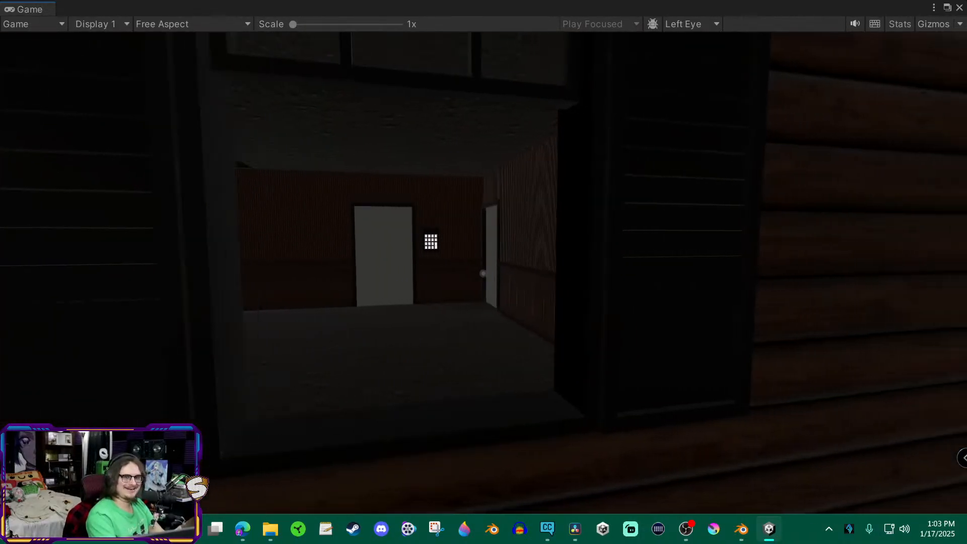
pyautogui.press('s')
pyautogui.press('w')
pyautogui.press('e')
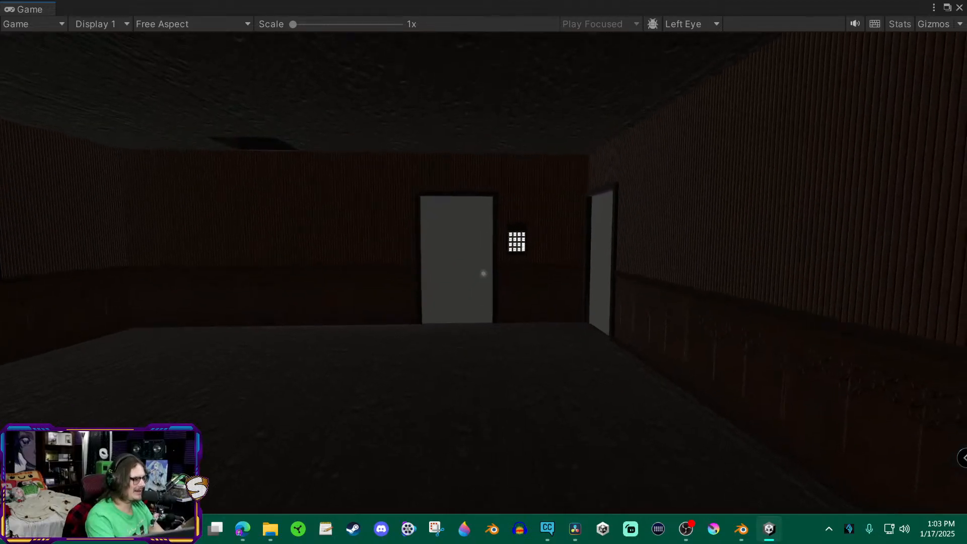
# - Walk across the room up to the keypad beside the closed door
pyautogui.press('w')
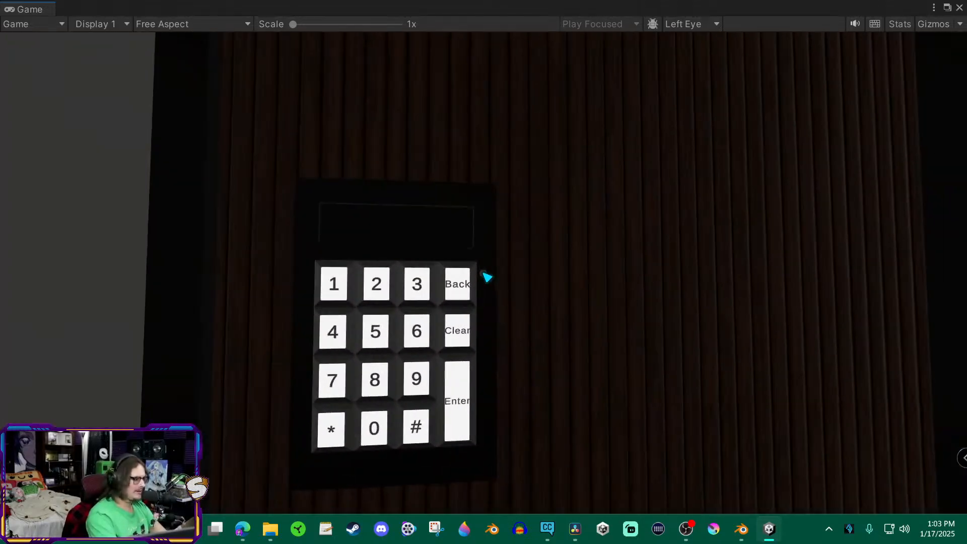
pyautogui.press('w')
pyautogui.press('s')
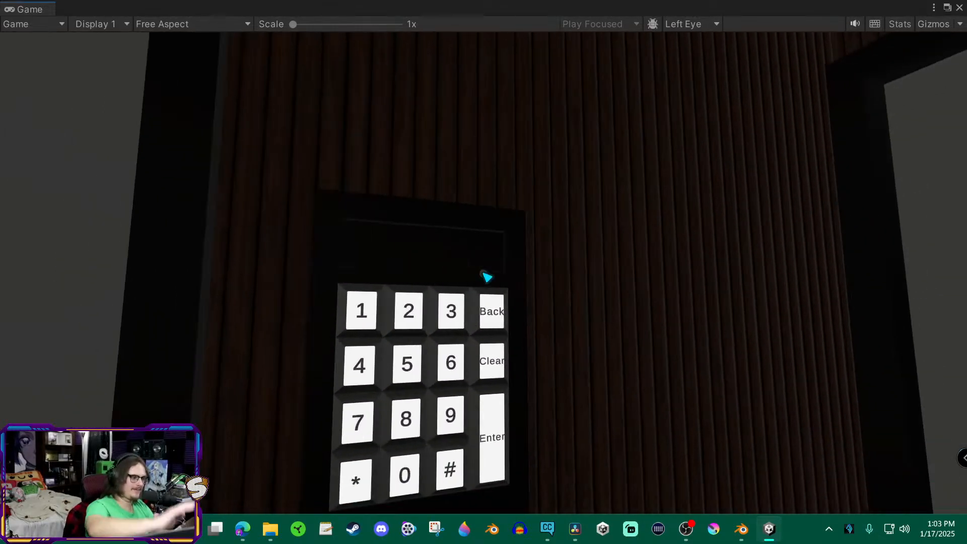
# - Step toward and away from the keypad repeatedly, examining how the pointer responds to distance and aim
pyautogui.press('s')
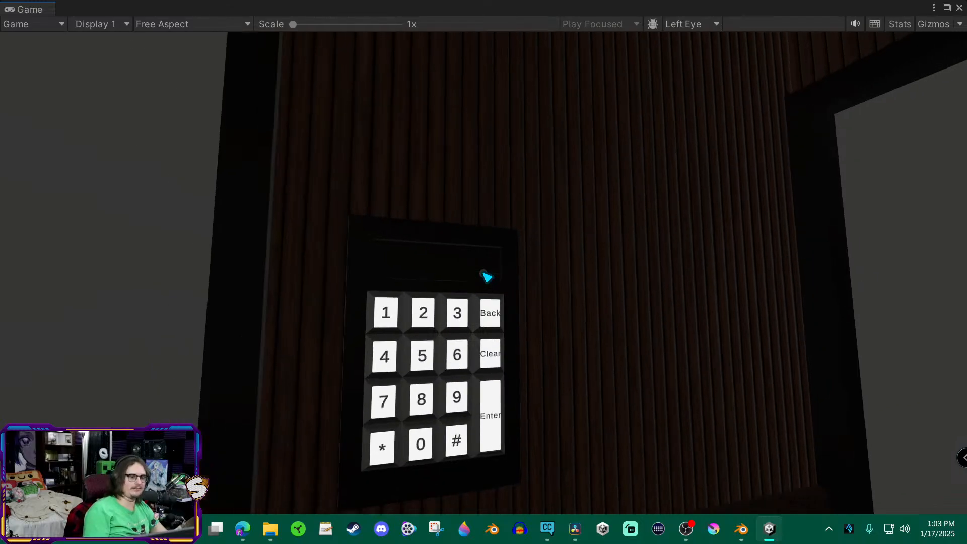
pyautogui.press('w')
pyautogui.press('s')
pyautogui.press('w')
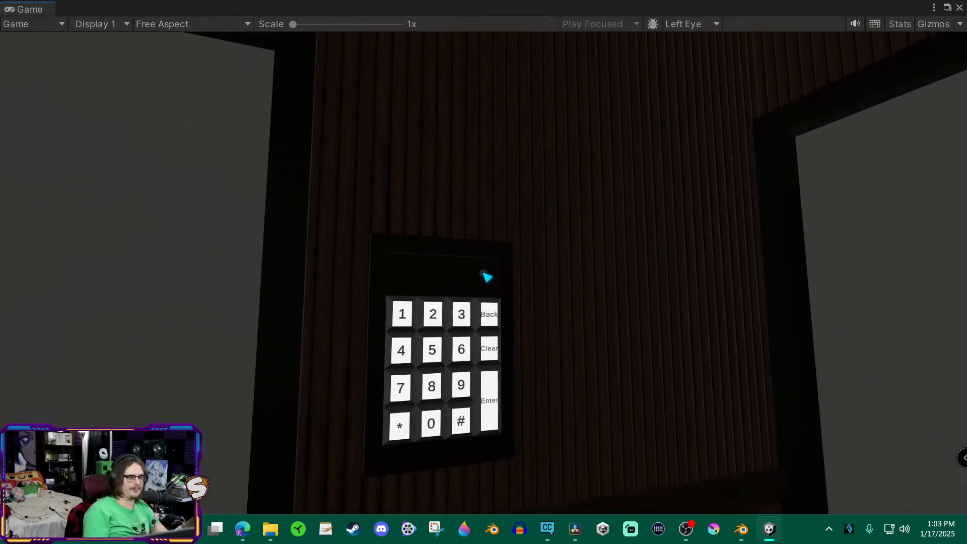
pyautogui.press('s')
pyautogui.press('w')
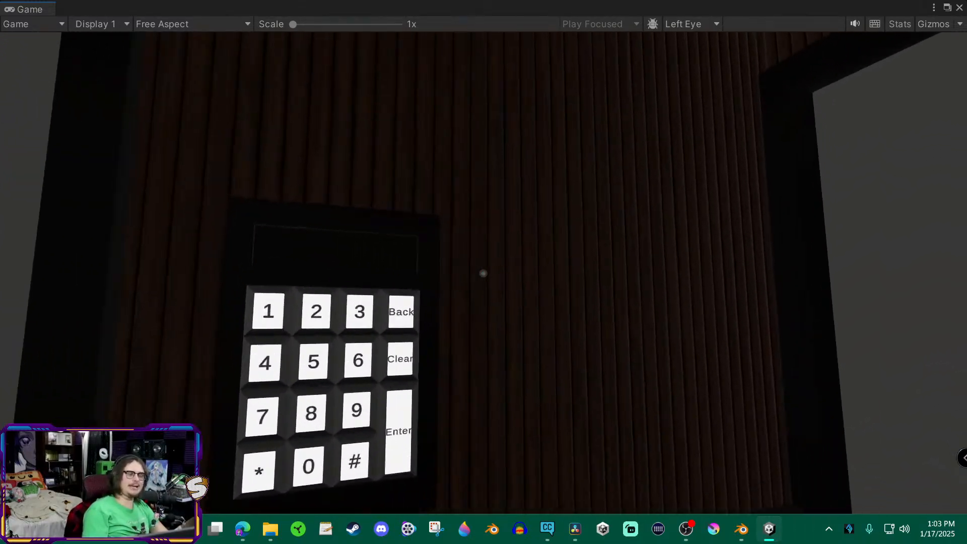
pyautogui.press('s')
pyautogui.press('w')
pyautogui.press('s')
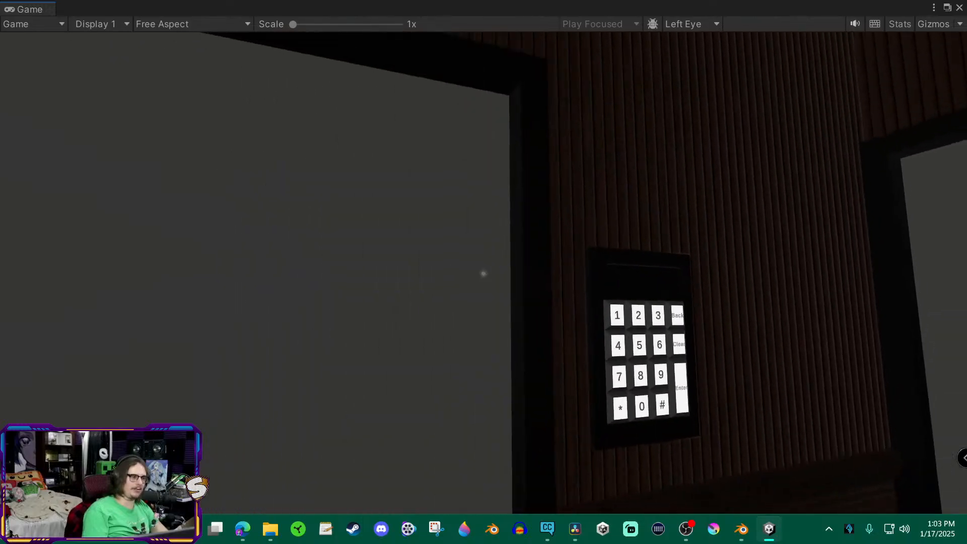
pyautogui.press('Escape')
pyautogui.press('w')
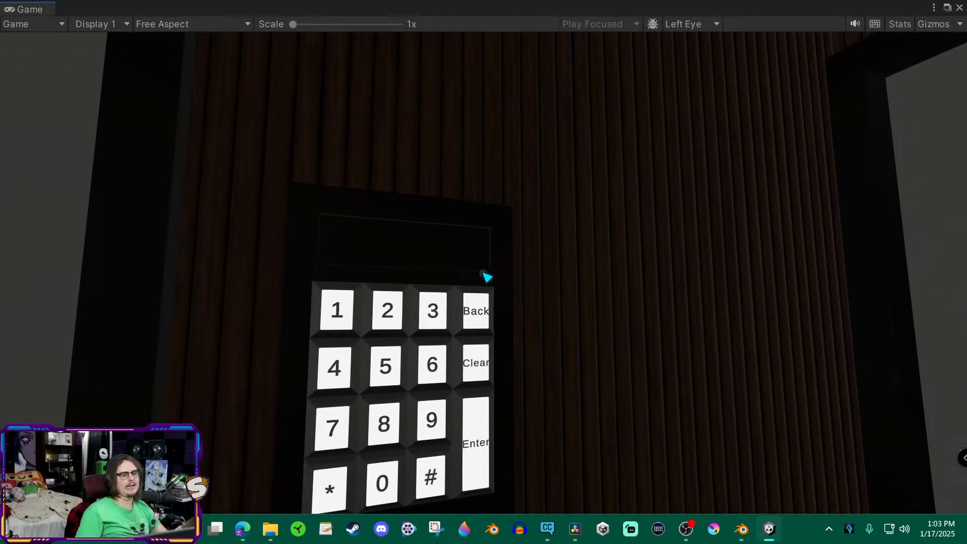
pyautogui.press('s')
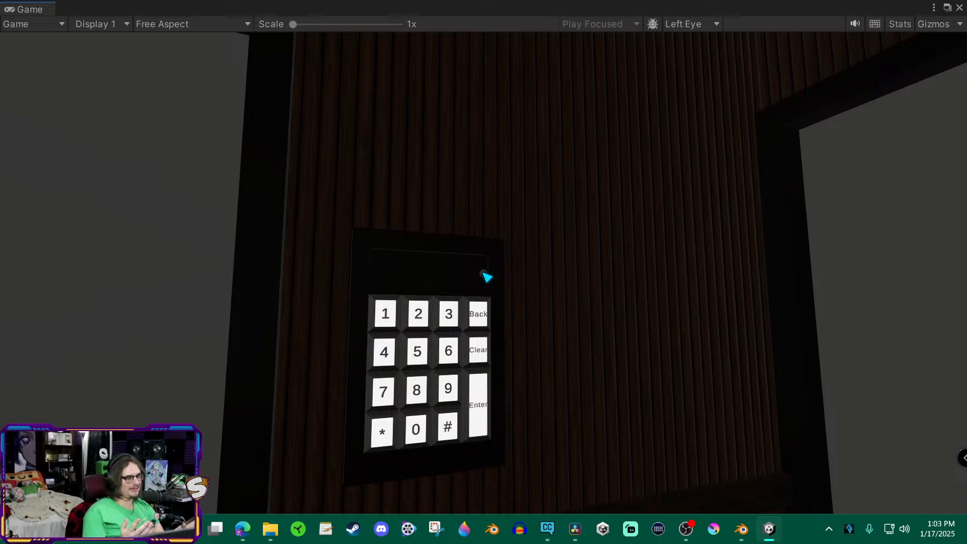
pyautogui.press('s')
pyautogui.press('a')
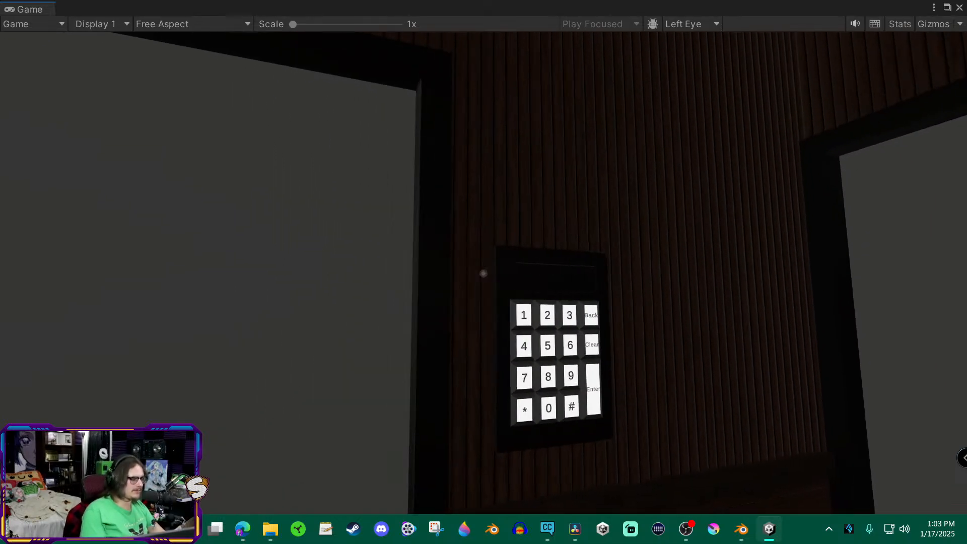
pyautogui.press('d')
pyautogui.press('w')
pyautogui.press('s')
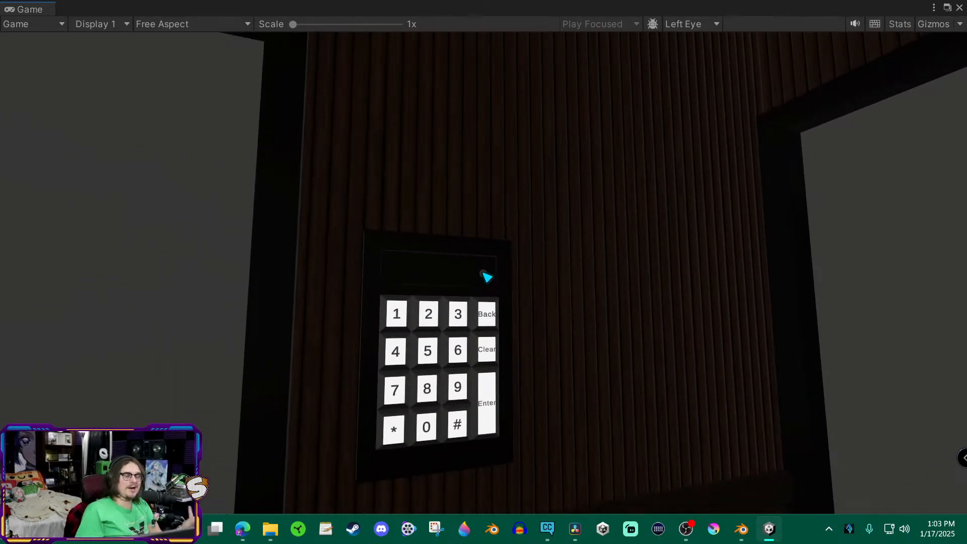
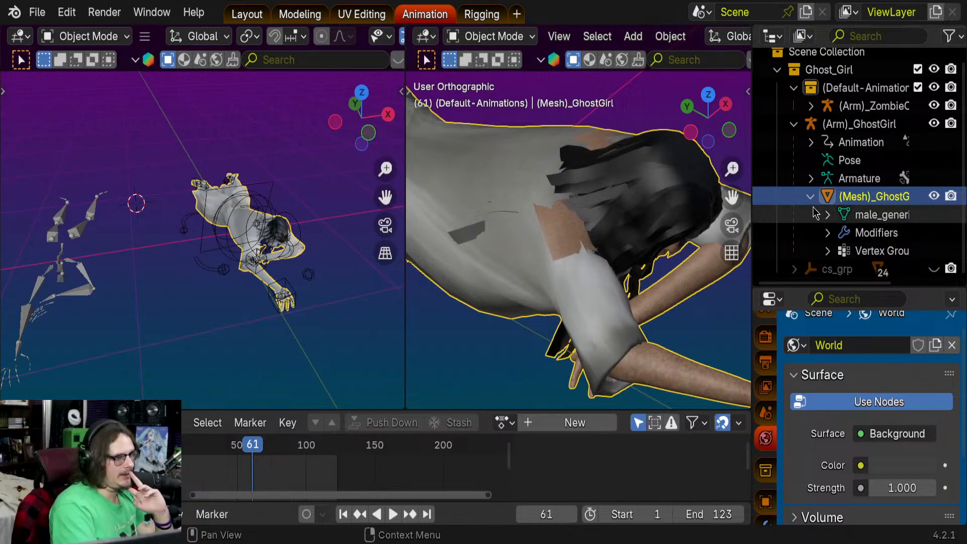
# - In Blender, examine the crawling ghost girl's shoulder, sleeve and back deformation from several angles in both viewports
pyautogui.scroll(-3, 529, 232)
pyautogui.moveTo(529, 233); pyautogui.dragTo(513, 204, button='middle')
pyautogui.scroll(10, 514, 204)
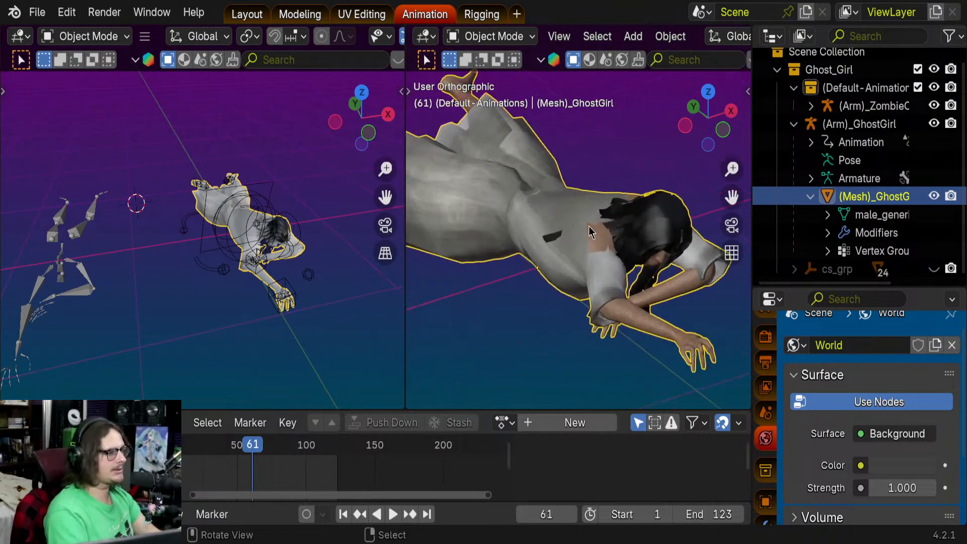
pyautogui.moveTo(539, 237); pyautogui.dragTo(636, 210, button='middle')
pyautogui.scroll(2, 607, 255)
pyautogui.scroll(-2, 611, 255)
pyautogui.scroll(-3, 628, 217)
pyautogui.scroll(3, 347, 194)
pyautogui.moveTo(312, 201); pyautogui.dragTo(272, 207, button='middle')
pyautogui.scroll(4, 264, 175)
pyautogui.scroll(-4, 267, 184)
pyautogui.scroll(-3, 239, 216)
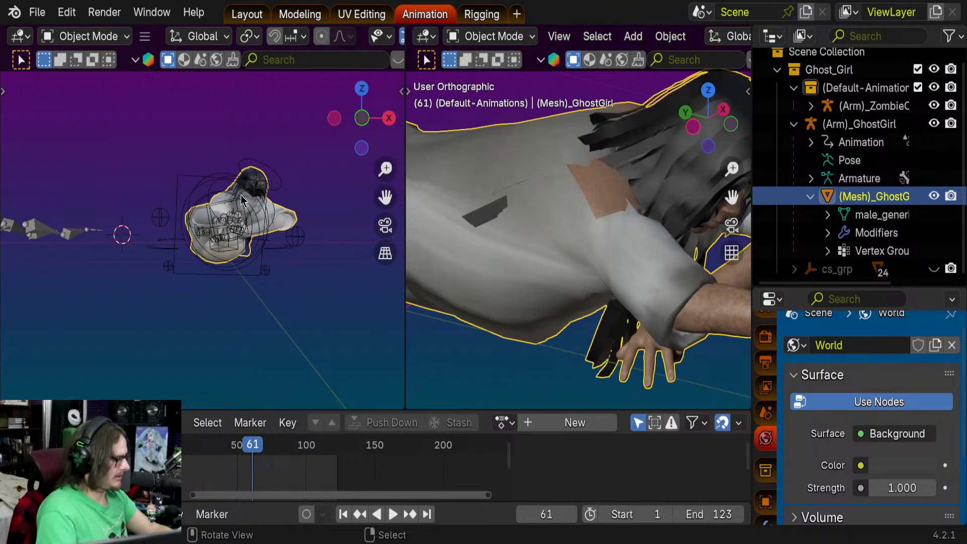
# - Enter Edit Mode on the ghost girl mesh and maximize the viewport around her torso and shoulders
pyautogui.press('Tab')
pyautogui.scroll(-3, 217, 202)
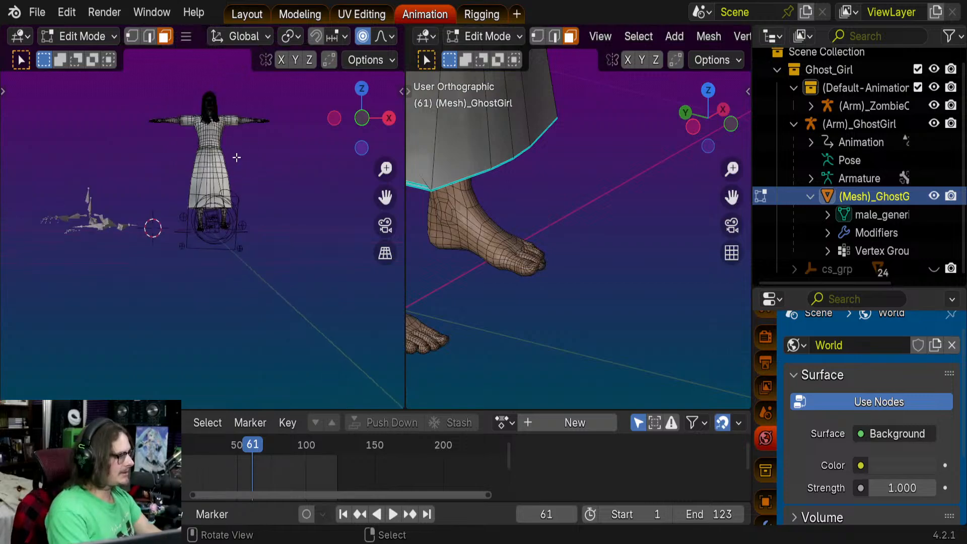
pyautogui.scroll(5, 200, 197)
pyautogui.scroll(-4, 201, 196)
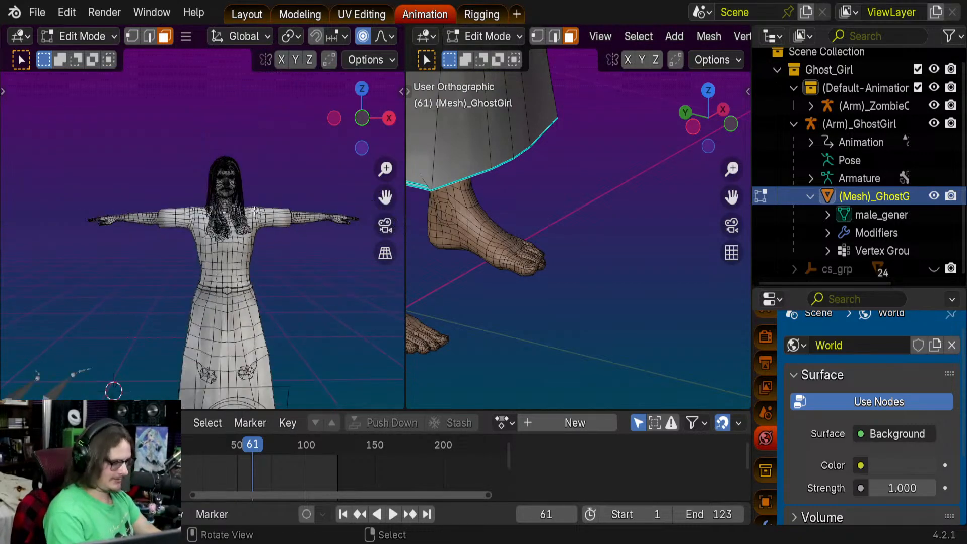
pyautogui.scroll(7, 267, 246)
pyautogui.hotkey('ctrl', 'space')
pyautogui.scroll(-5, 467, 267)
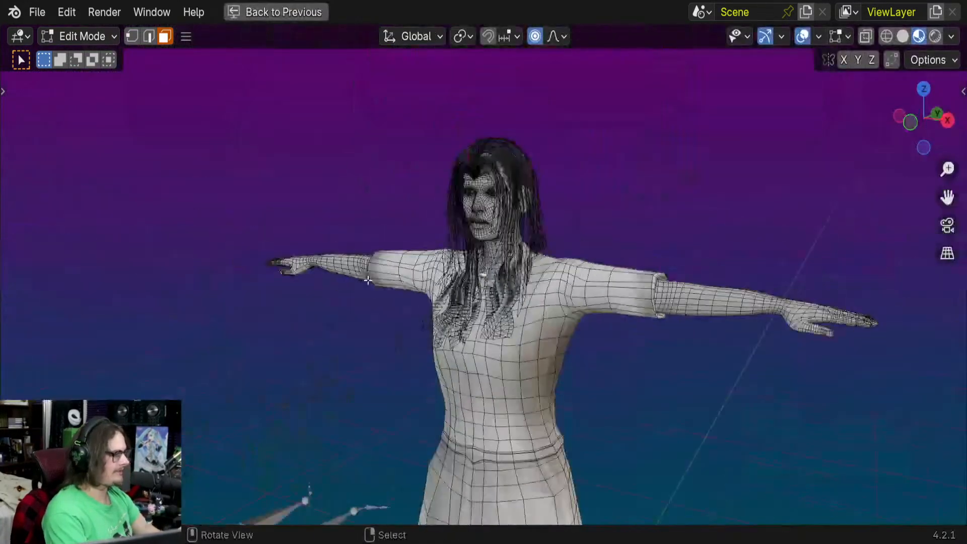
pyautogui.scroll(2, 467, 267)
pyautogui.scroll(3, 468, 267)
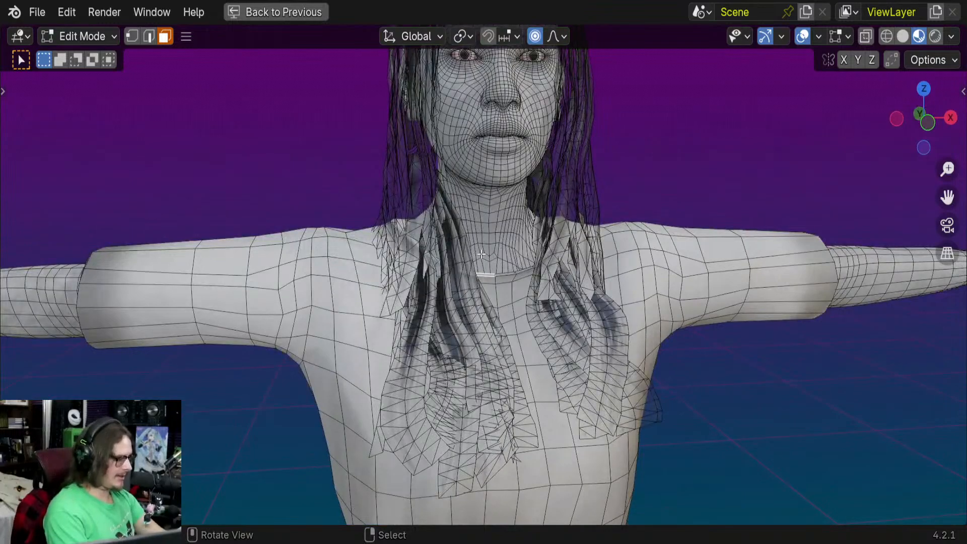
# - Switch the ghost girl mesh to wireframe shading and turn on X-ray
pyautogui.press('z')
pyautogui.click(229, 213)
pyautogui.scroll(-6, 333, 260)
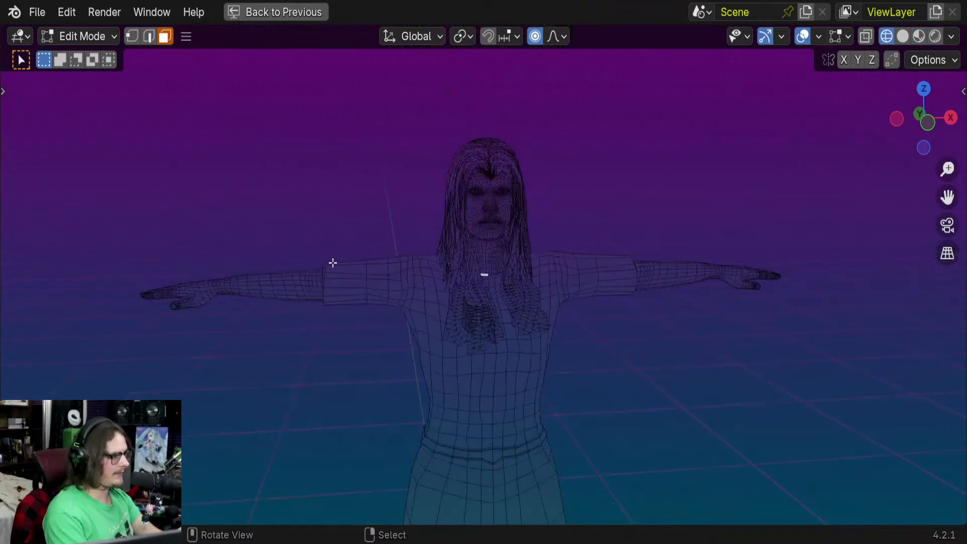
pyautogui.scroll(5, 490, 253)
pyautogui.click(849, 36)
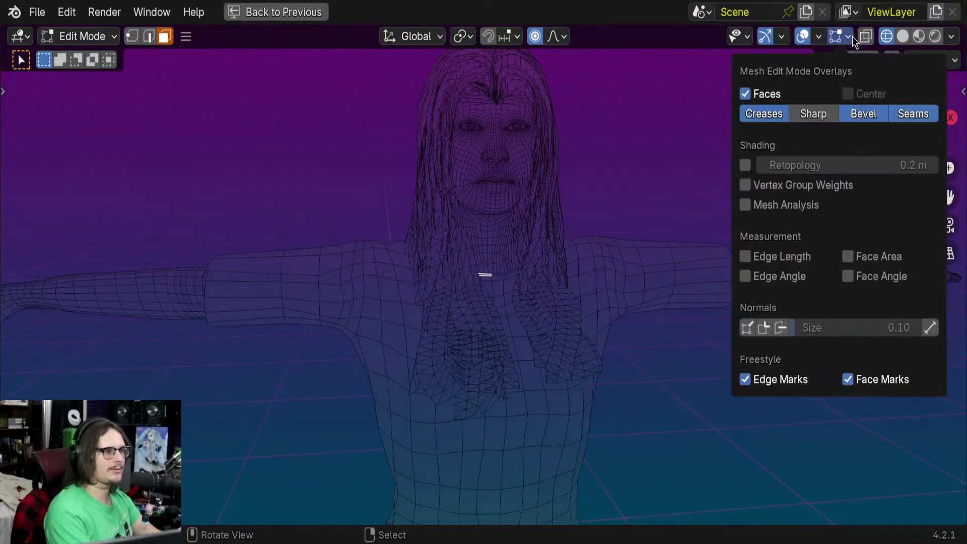
pyautogui.click(865, 36)
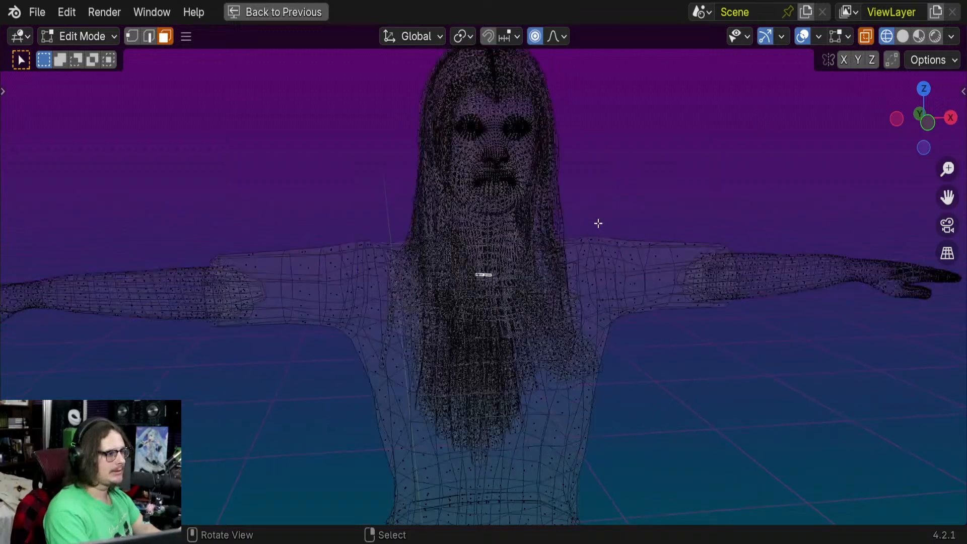
# - Try to select the connected mesh around the neck and chest with X-ray on
pyautogui.moveTo(598, 223); pyautogui.dragTo(611, 203, button='middle')
pyautogui.scroll(3, 611, 203)
pyautogui.scroll(2, 527, 214)
pyautogui.scroll(-2, 544, 194)
pyautogui.moveTo(522, 207); pyautogui.dragTo(509, 179, button='middle')
pyautogui.press('l')
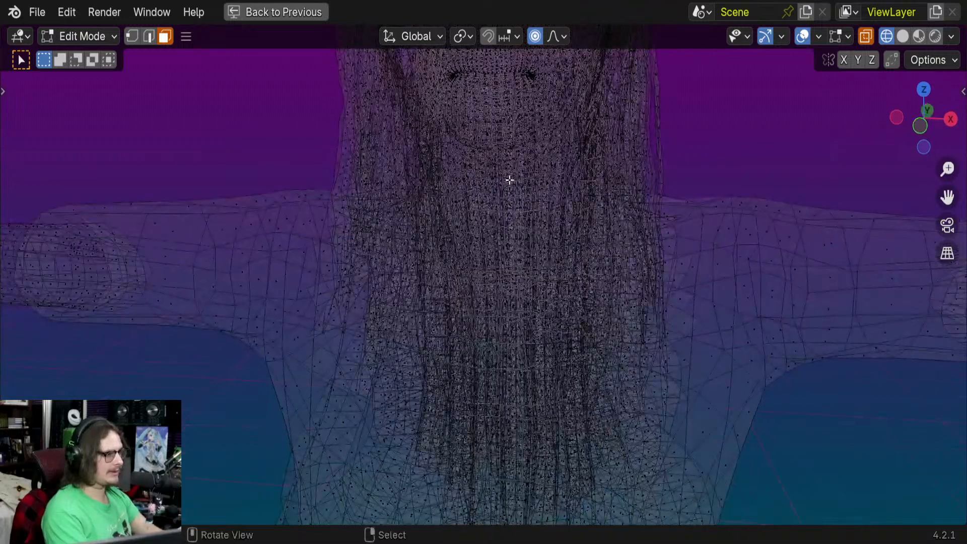
pyautogui.hotkey('alt', 'a')
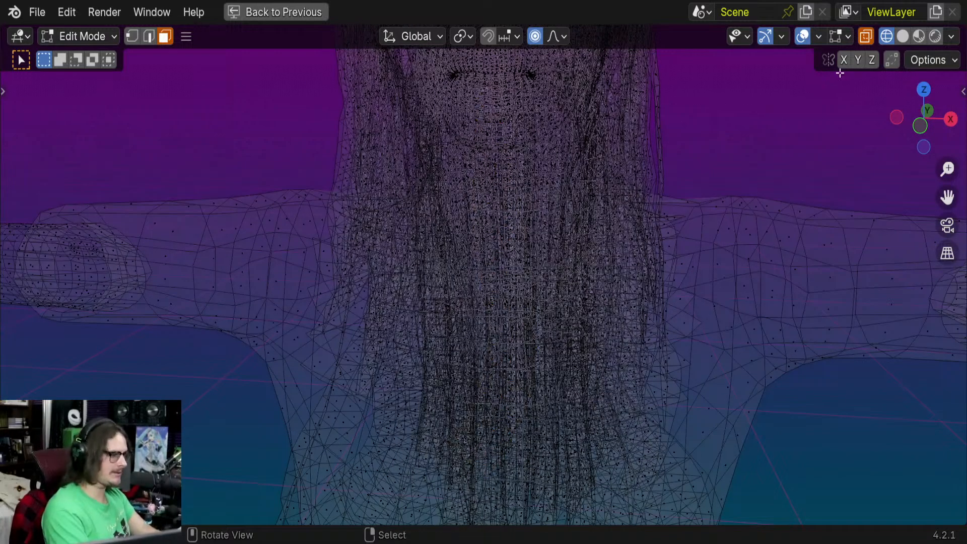
# - Turn off X-ray and select the connected mesh that forms the ghost girl's face and neck
pyautogui.click(865, 37)
pyautogui.press('l')
pyautogui.scroll(-3, 766, 130)
pyautogui.keyDown('shift'); pyautogui.moveTo(761, 132); pyautogui.dragTo(692, 188, button='middle'); pyautogui.keyUp('shift')
pyautogui.press(';')
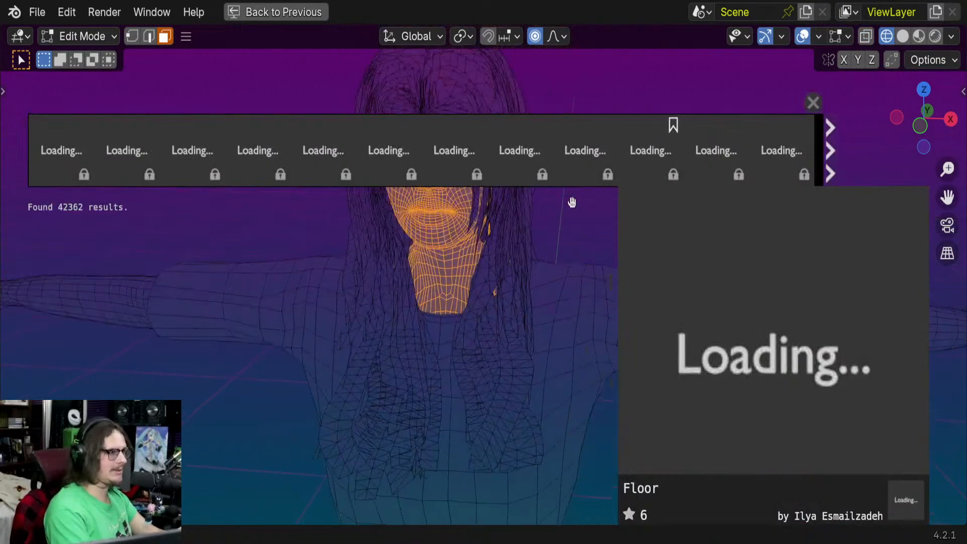
pyautogui.hotkey('alt', 'a')
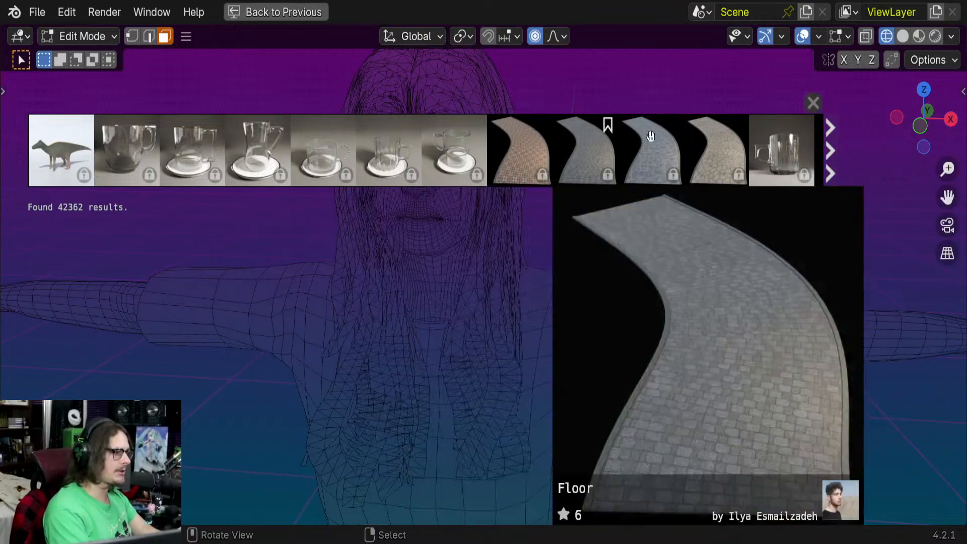
pyautogui.moveTo(687, 127)
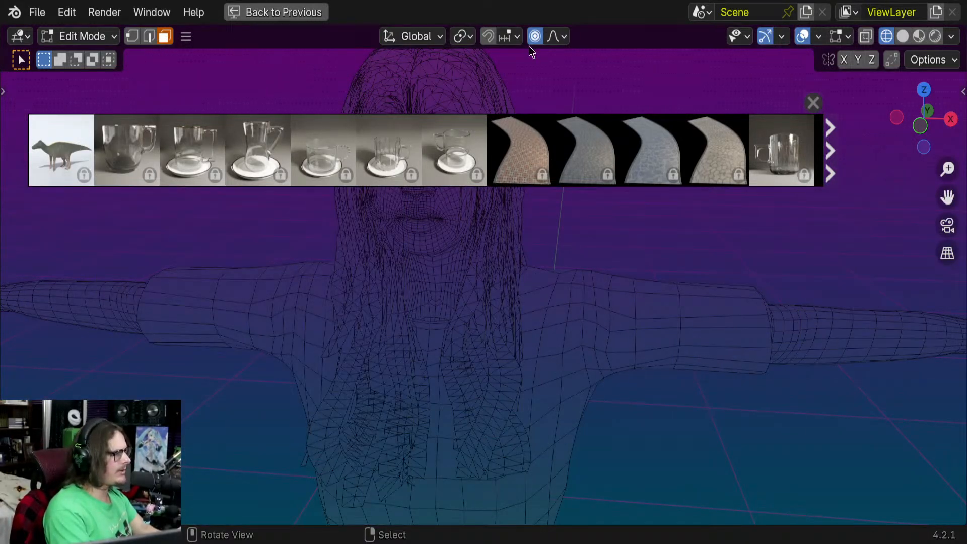
pyautogui.click(813, 104)
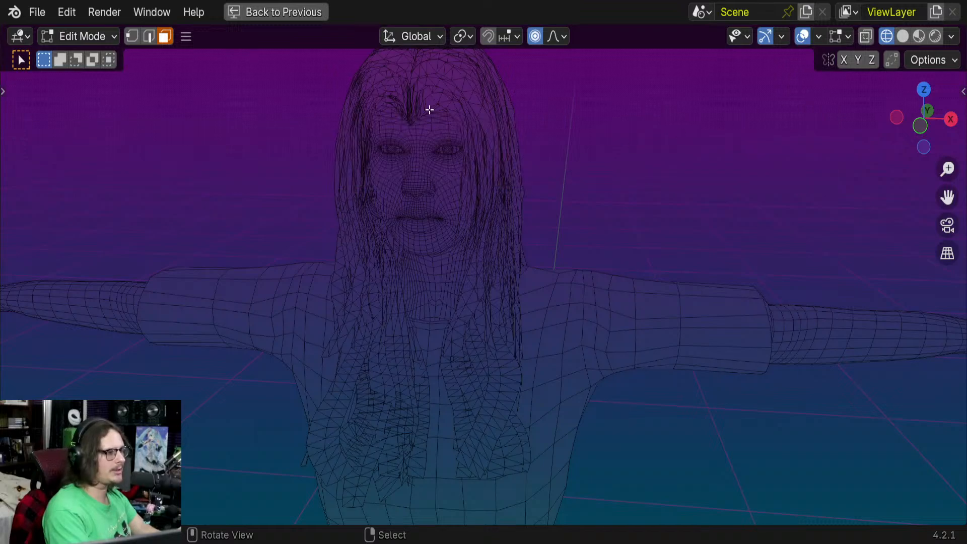
# - Select all geometry linked to the ghost girl's neck, including her face
pyautogui.moveTo(489, 170); pyautogui.dragTo(612, 210, button='middle')
pyautogui.scroll(4, 602, 233)
pyautogui.scroll(-1, 603, 233)
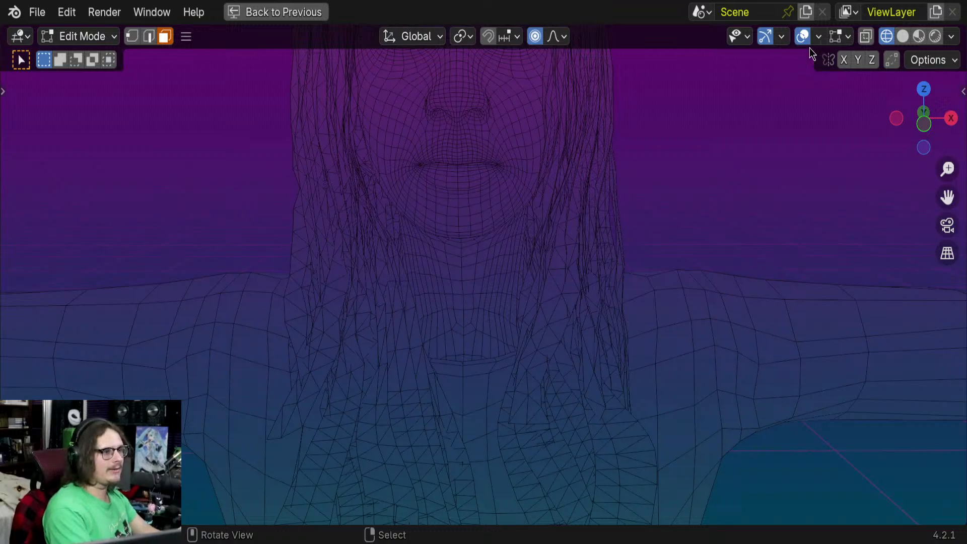
pyautogui.press('l')
pyautogui.scroll(-4, 473, 252)
pyautogui.moveTo(473, 252); pyautogui.dragTo(533, 235, button='middle')
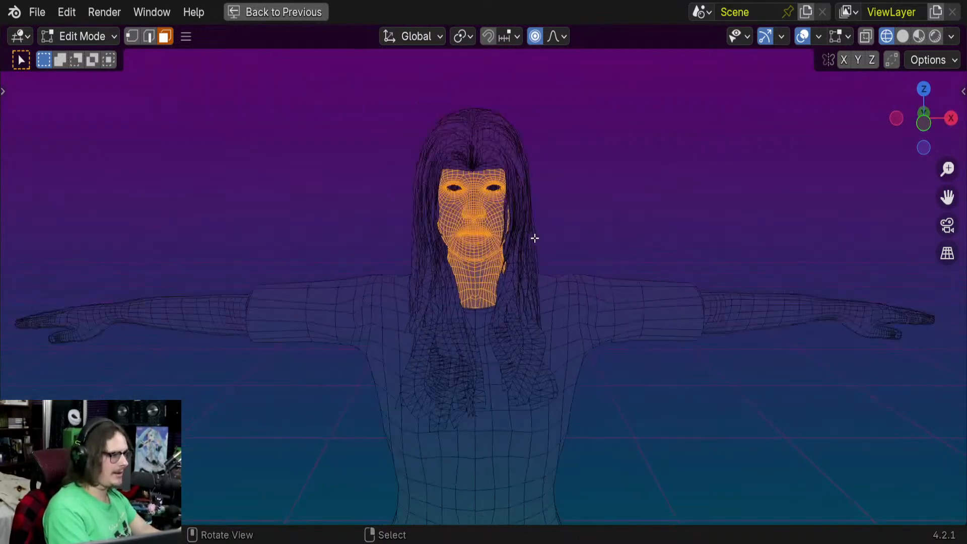
pyautogui.scroll(2, 533, 235)
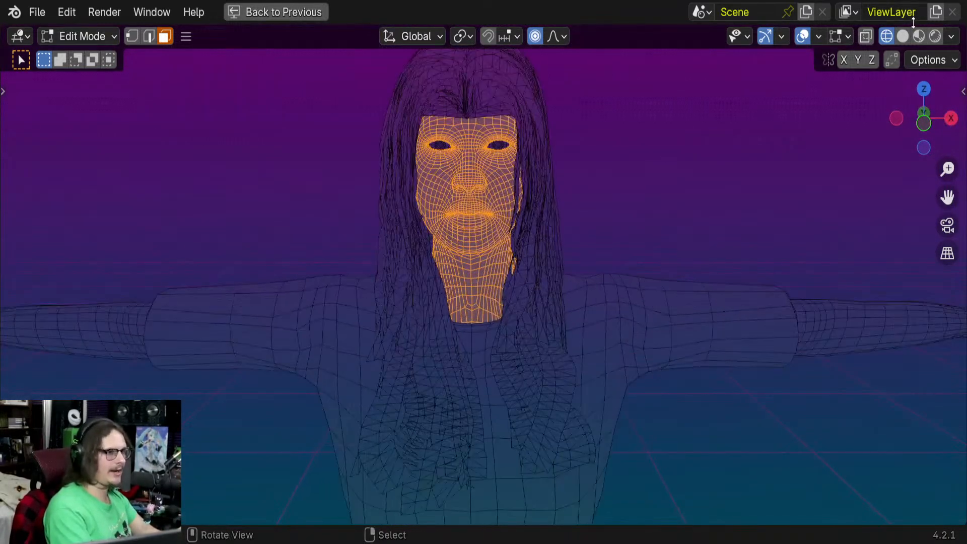
# - Turn on X-ray and examine the selected head mesh's hidden geometry beneath the hair and dress from several angles
pyautogui.click(865, 38)
pyautogui.scroll(-4, 650, 201)
pyautogui.moveTo(668, 202); pyautogui.dragTo(635, 213, button='middle')
pyautogui.scroll(5, 634, 213)
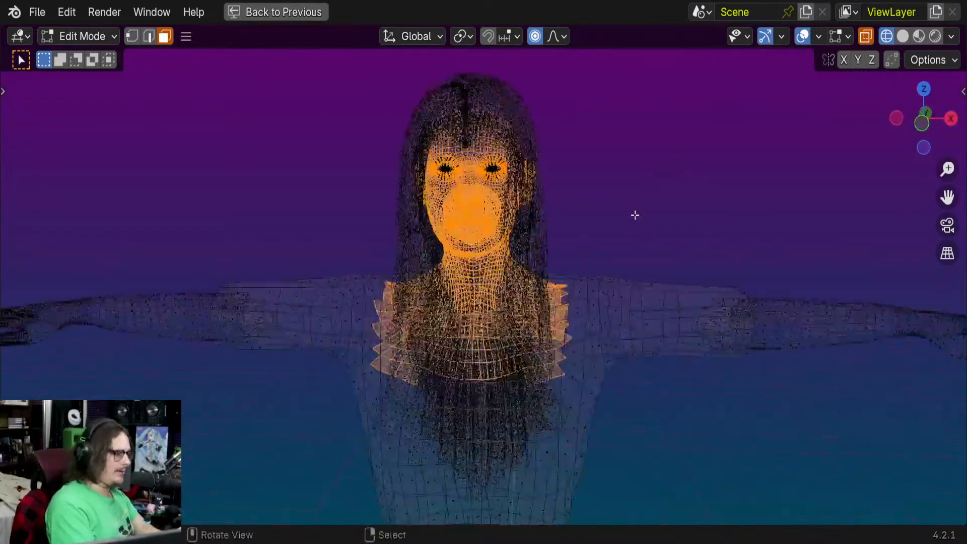
pyautogui.keyDown('shift'); pyautogui.moveTo(626, 265); pyautogui.dragTo(423, 333, button='middle'); pyautogui.keyUp('shift')
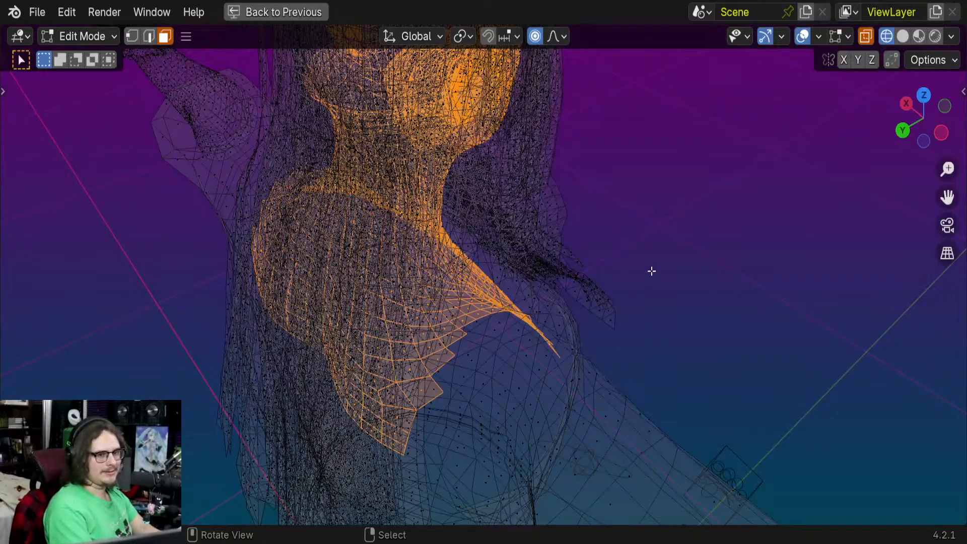
pyautogui.moveTo(652, 271); pyautogui.dragTo(575, 289, button='middle')
pyautogui.moveTo(481, 263); pyautogui.dragTo(613, 245, button='middle')
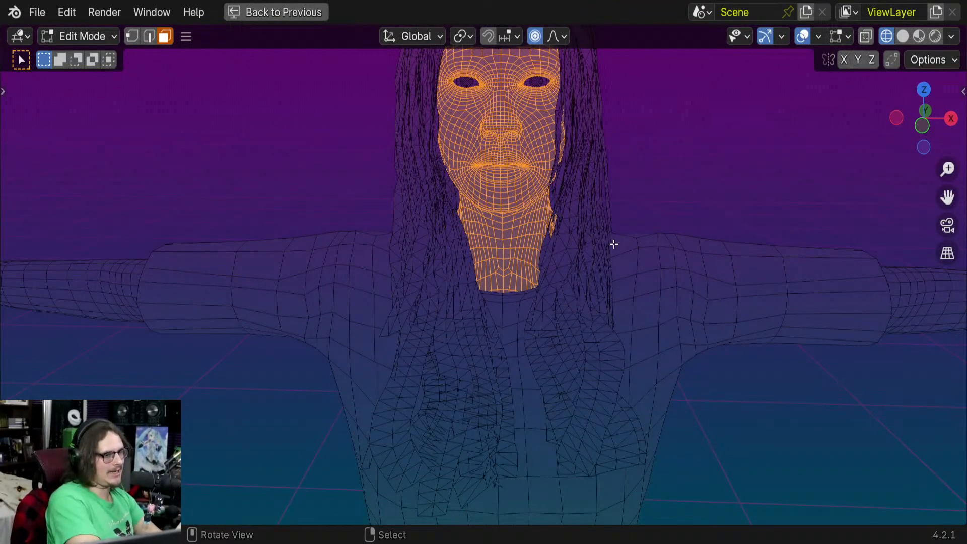
# - Temporarily move the selected head and neck mesh away from the body to inspect its extent, cancelling the move
pyautogui.moveTo(557, 219); pyautogui.dragTo(489, 364, button='middle')
pyautogui.moveTo(434, 315); pyautogui.dragTo(521, 319, button='middle')
pyautogui.scroll(2, 489, 295)
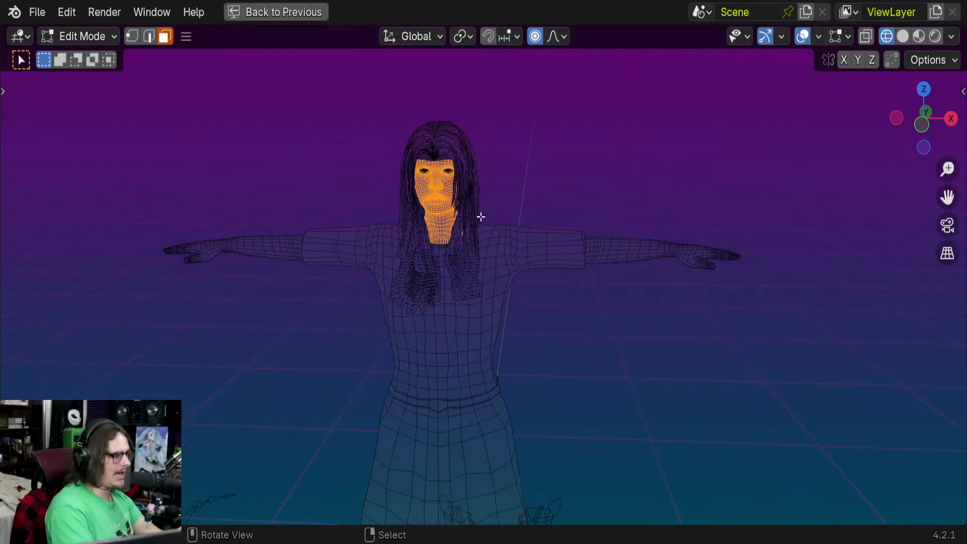
pyautogui.press('g')
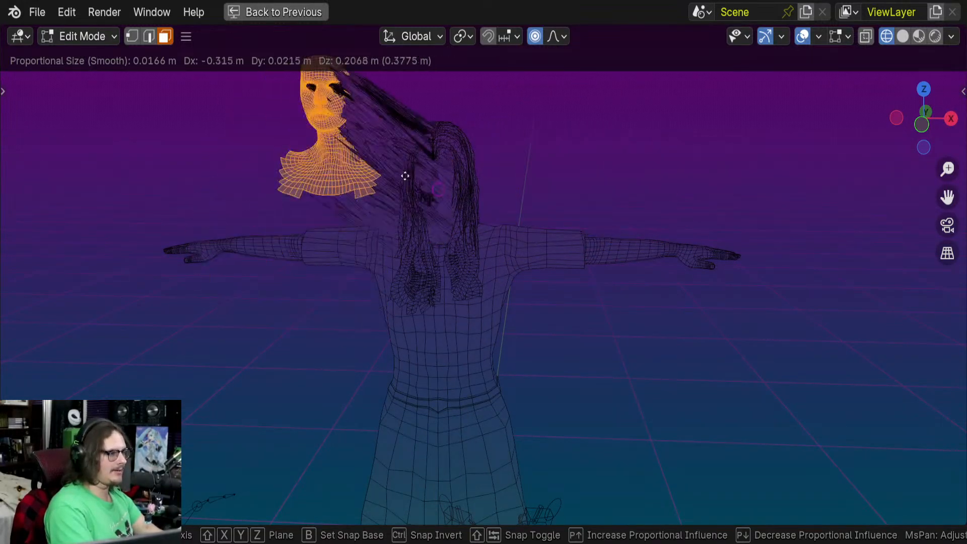
pyautogui.rightClick(658, 247)
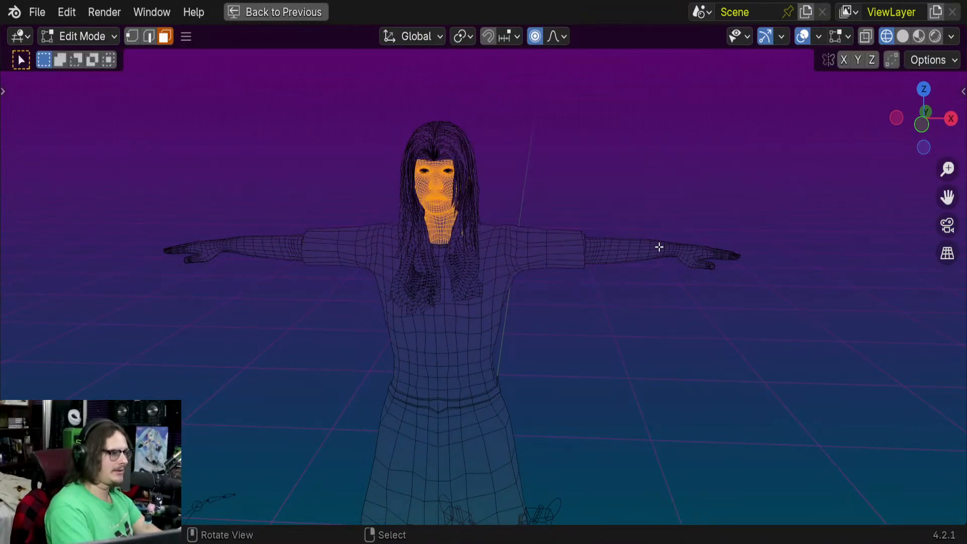
# - Turn off proportional editing, select her connected left forearm and temporarily move it out of the sleeve, cancelling the move
pyautogui.rightClick(637, 256)
pyautogui.press('g')
pyautogui.rightClick(673, 237)
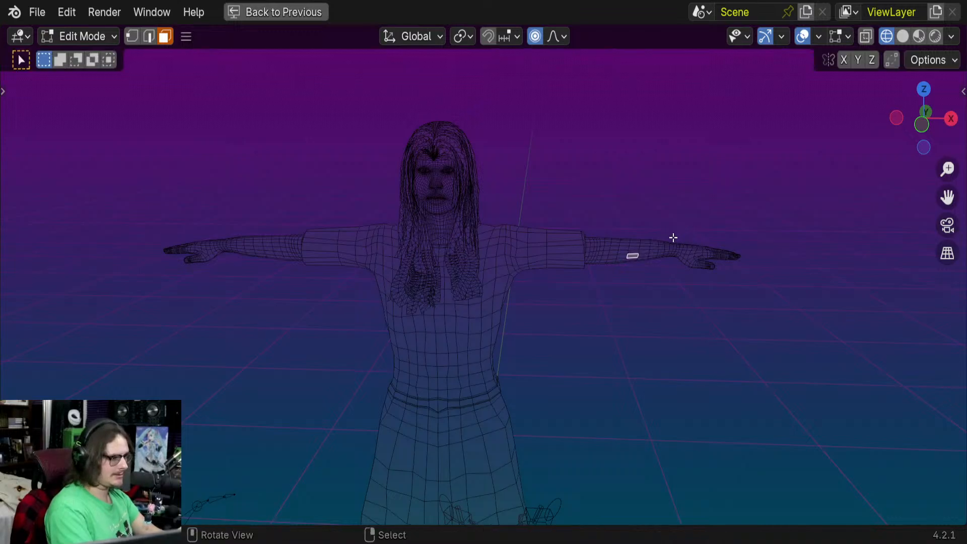
pyautogui.press('o')
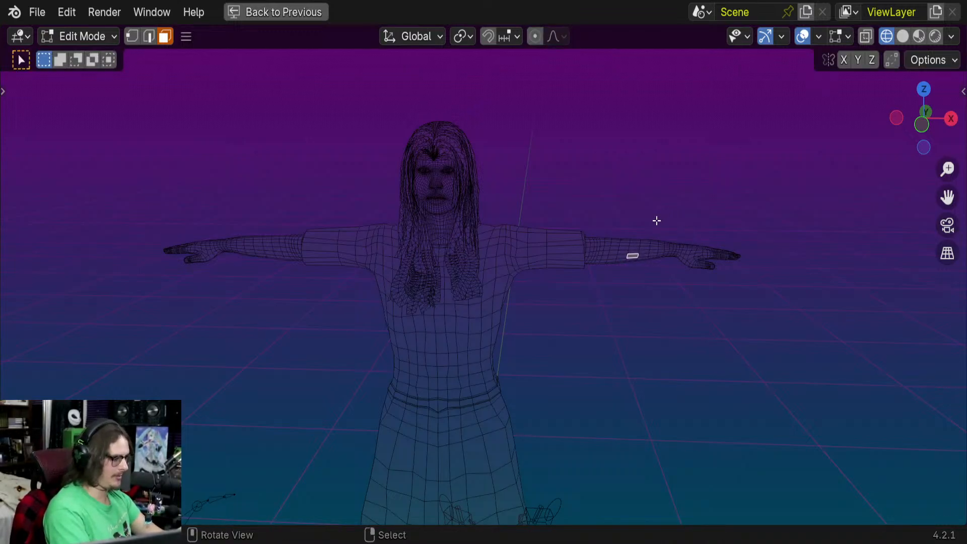
pyautogui.press('l')
pyautogui.press('g')
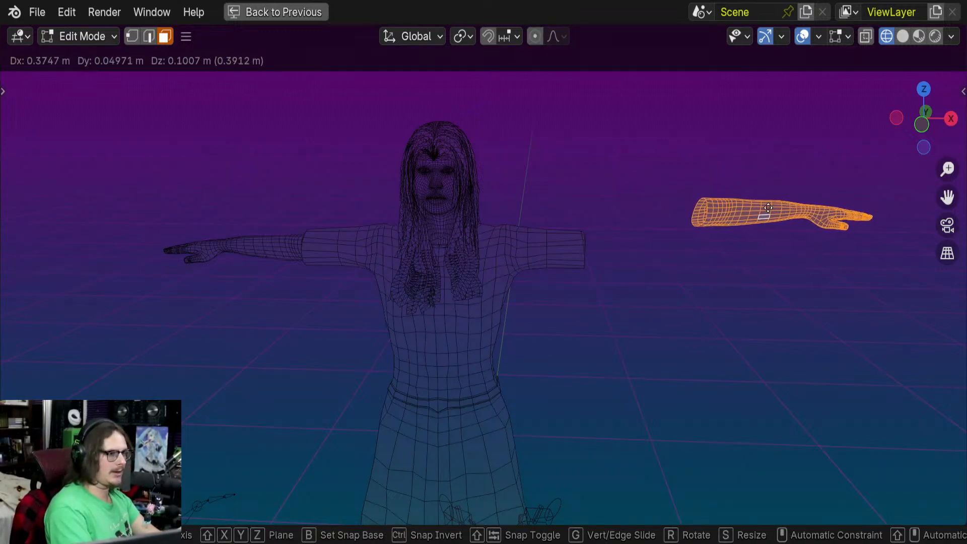
pyautogui.press('Escape')
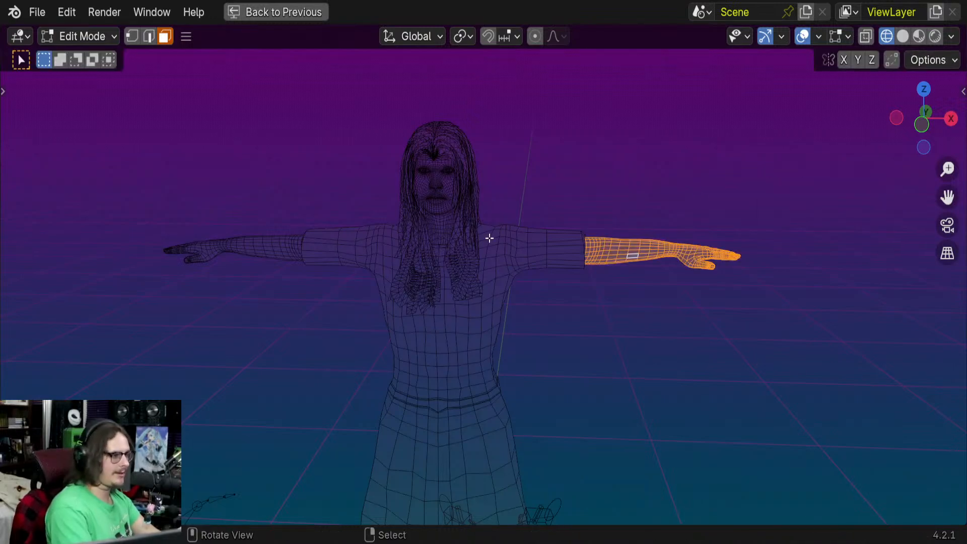
# - Select the connected right forearm and temporarily move it out of its sleeve, cancelling the move
pyautogui.click(300, 243)
pyautogui.press('k')
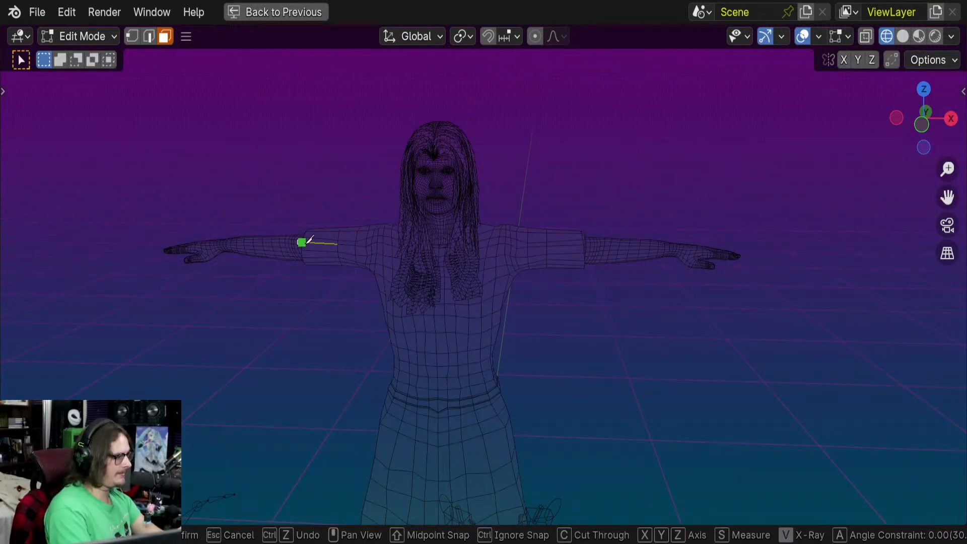
pyautogui.press('Escape')
pyautogui.hotkey('ctrl', 'l')
pyautogui.press('g')
pyautogui.rightClick(168, 225)
# - Select both connected lower legs and temporarily move them down from under the skirt, cancelling the move
pyautogui.scroll(-3, 332, 322)
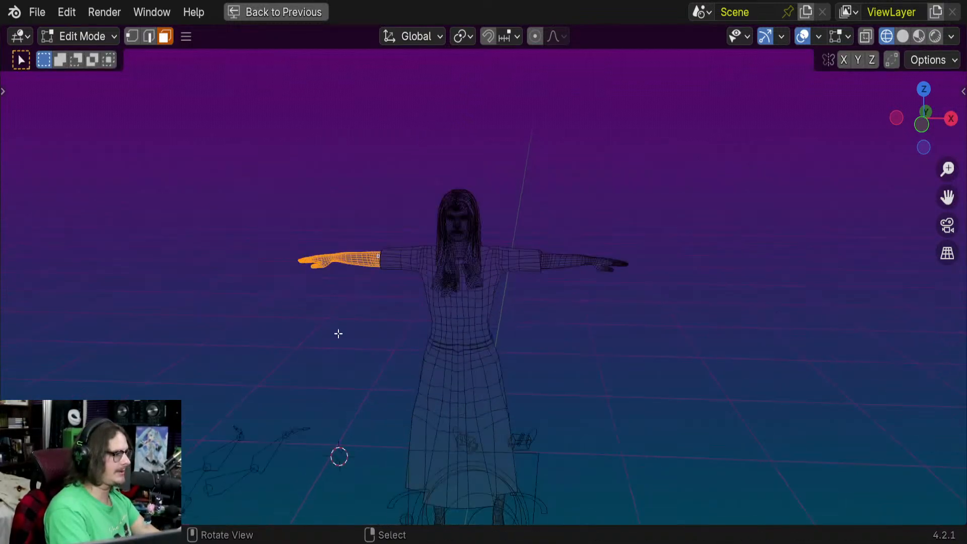
pyautogui.keyDown('shift'); pyautogui.moveTo(358, 373); pyautogui.dragTo(393, 246, button='middle'); pyautogui.keyUp('shift')
pyautogui.scroll(1, 393, 246)
pyautogui.keyDown('shift'); pyautogui.moveTo(462, 370); pyautogui.dragTo(462, 257, button='middle'); pyautogui.keyUp('shift')
pyautogui.scroll(2, 462, 257)
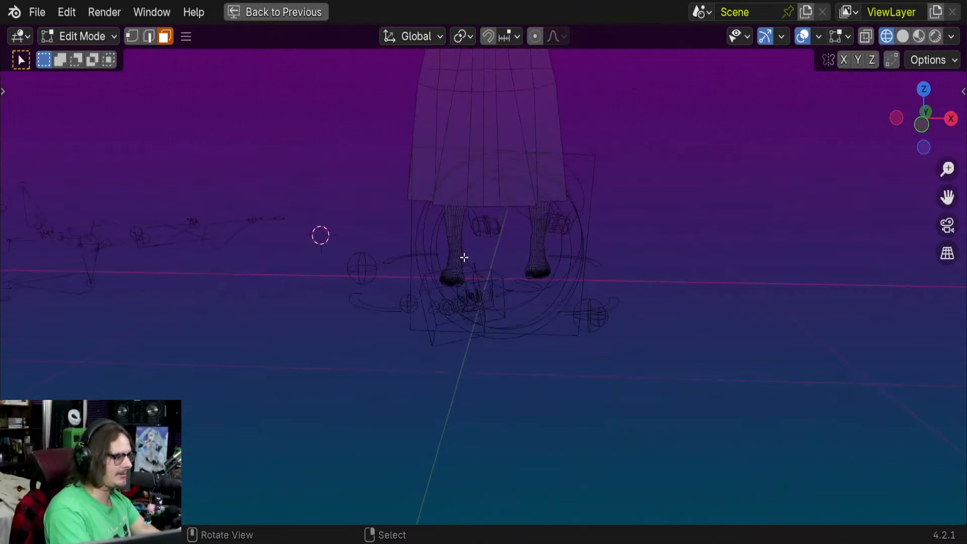
pyautogui.press('l')
pyautogui.rightClick(448, 218)
pyautogui.press('l')
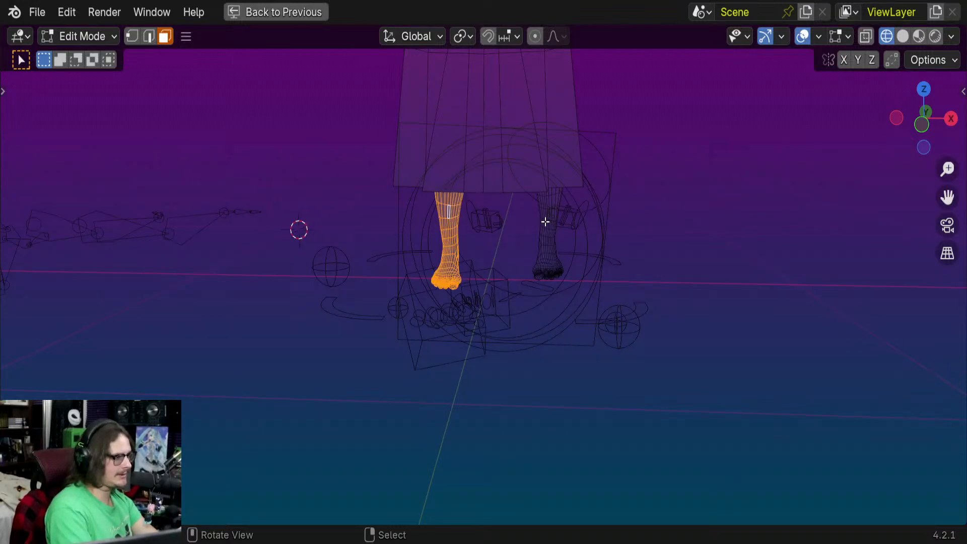
pyautogui.press('l')
pyautogui.press('g')
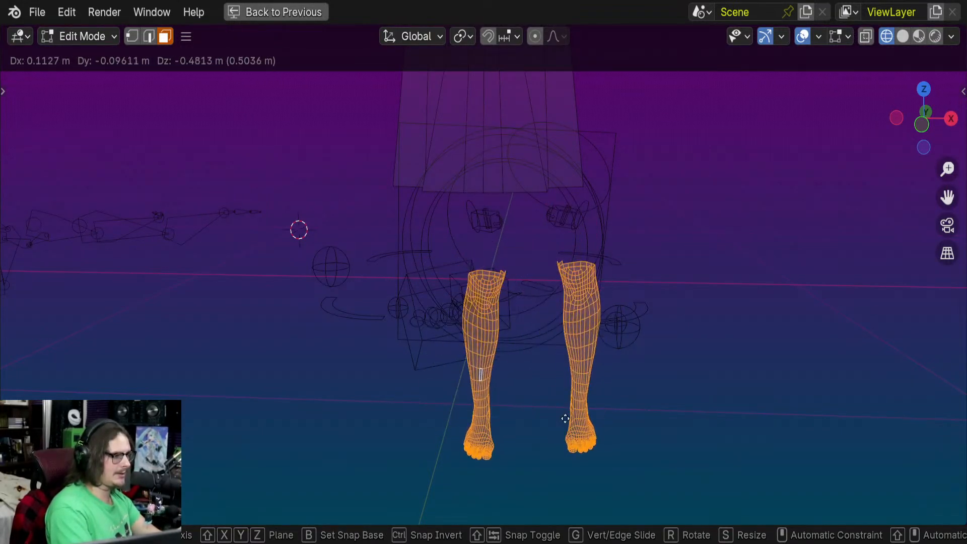
pyautogui.rightClick(557, 422)
# - Select the whole connected dress and temporarily move it away from the body parts, cancelling the move
pyautogui.scroll(-3, 564, 353)
pyautogui.keyDown('shift'); pyautogui.moveTo(564, 200); pyautogui.dragTo(562, 294, button='middle'); pyautogui.keyUp('shift')
pyautogui.scroll(1, 562, 293)
pyautogui.rightClick(515, 223)
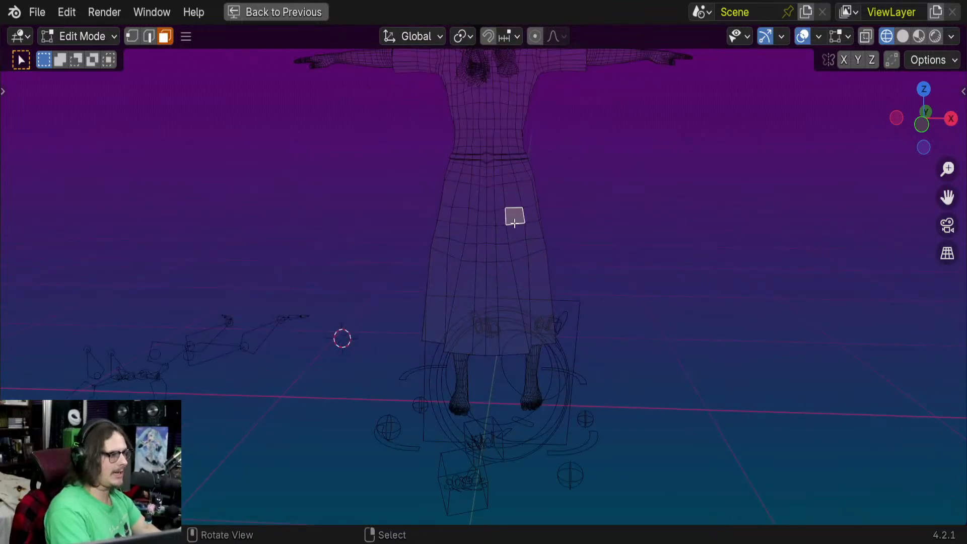
pyautogui.scroll(-1, 514, 224)
pyautogui.scroll(-2, 510, 226)
pyautogui.press('l')
pyautogui.scroll(1, 535, 266)
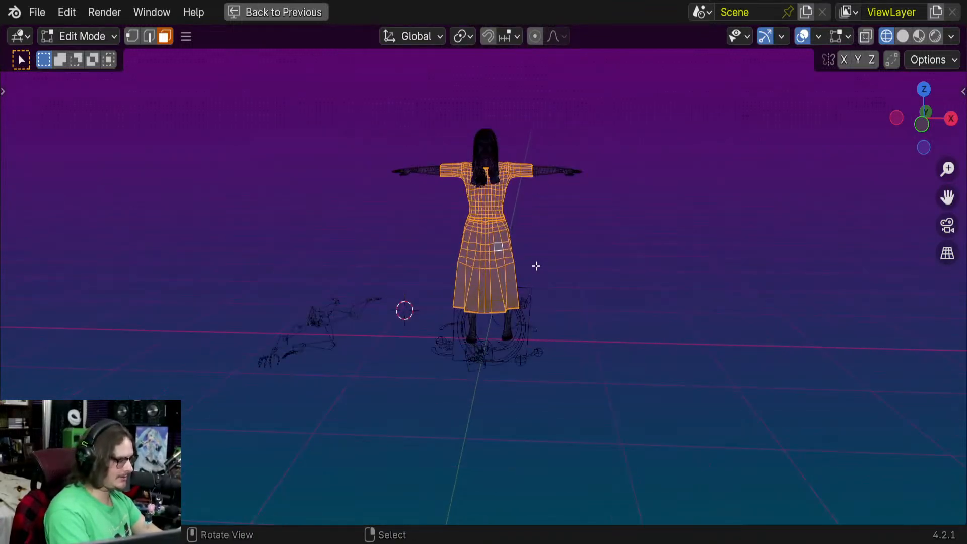
pyautogui.press('g')
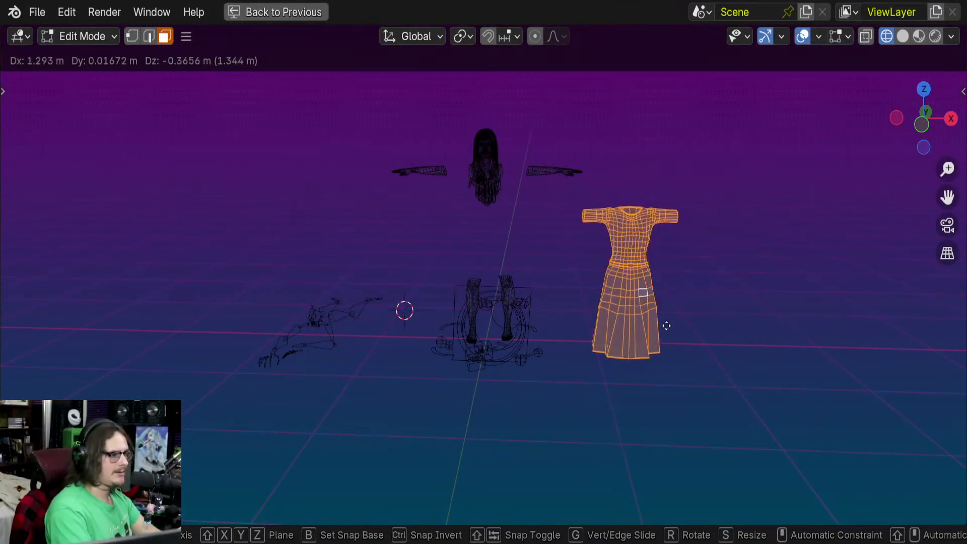
pyautogui.rightClick(594, 255)
# - Examine the selected dress mesh from several angles, ending close to the right sleeve opening around the forearm
pyautogui.moveTo(593, 255); pyautogui.dragTo(455, 358, button='middle')
pyautogui.press('Tab')
pyautogui.press('Tab')
pyautogui.moveTo(333, 269); pyautogui.dragTo(518, 389, button='middle')
pyautogui.scroll(-5, 519, 389)
pyautogui.moveTo(572, 151); pyautogui.dragTo(581, 235, button='middle')
pyautogui.scroll(4, 599, 297)
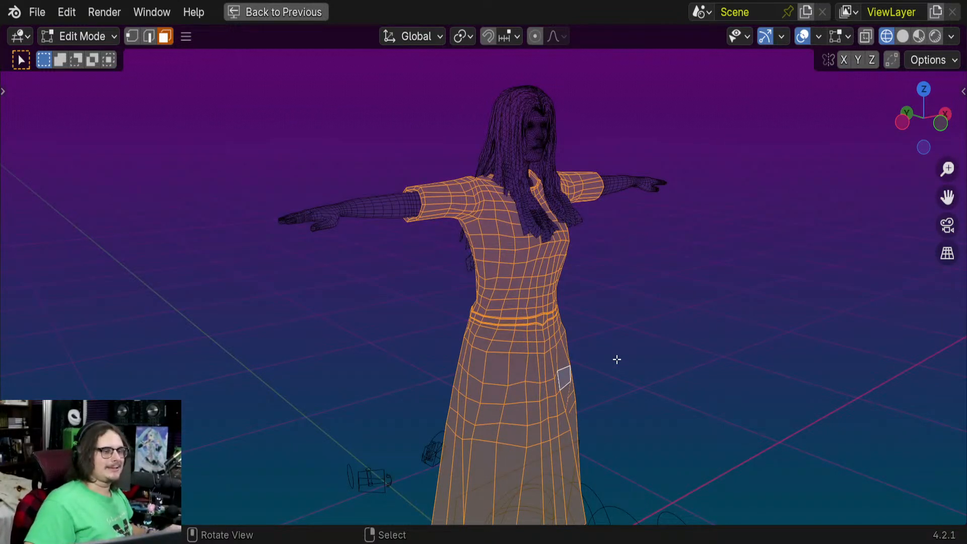
pyautogui.scroll(4, 663, 274)
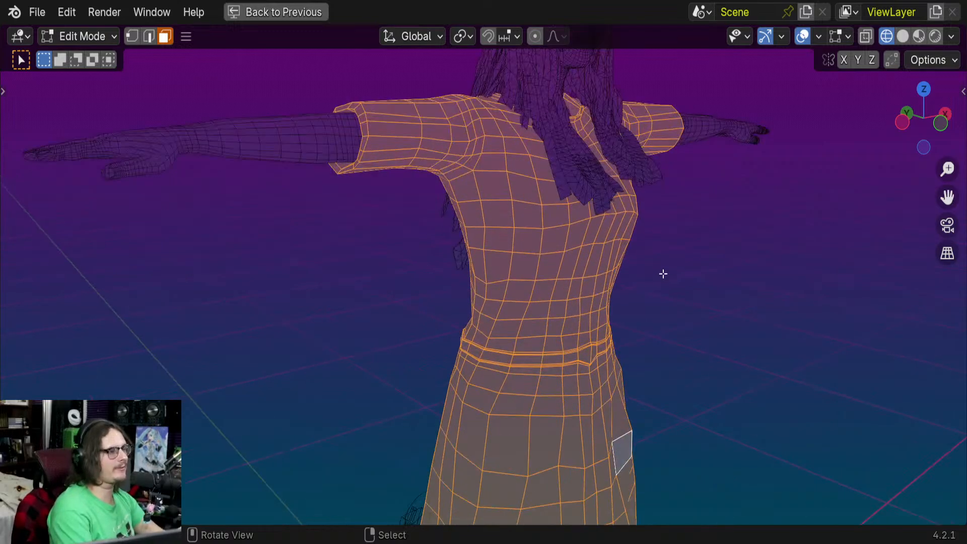
pyautogui.moveTo(663, 274); pyautogui.dragTo(604, 242, button='middle')
pyautogui.scroll(6, 604, 241)
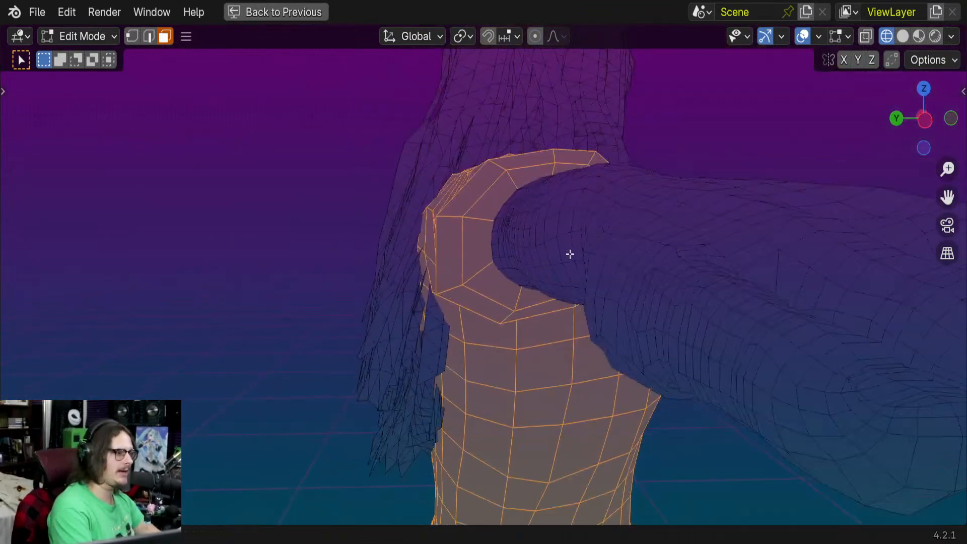
# - Select the ring of faces along the right sleeve's inner cuff and centre the view on it for inspection
pyautogui.rightClick(542, 178)
pyautogui.keyDown('alt'); pyautogui.rightClick(542, 179); pyautogui.keyUp('alt')
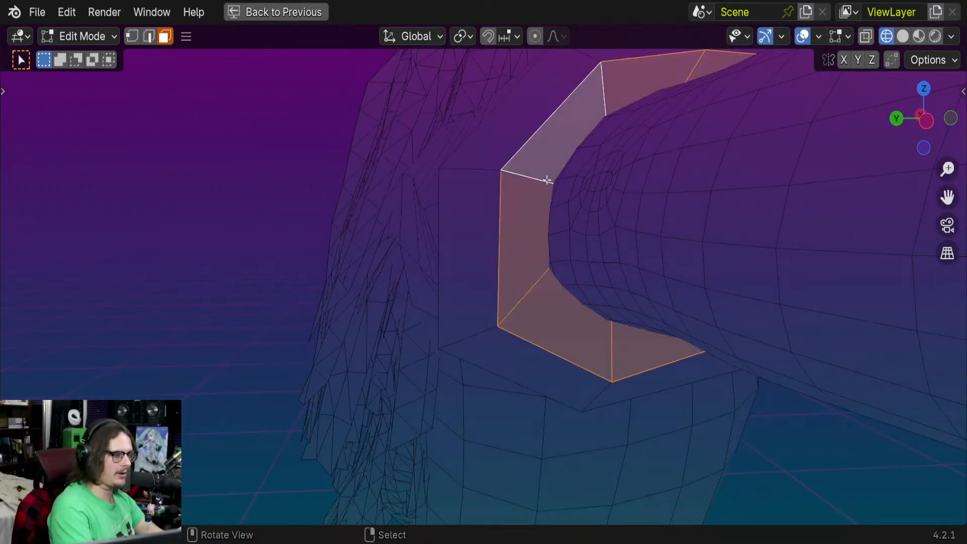
pyautogui.press('KP_Decimal')
pyautogui.scroll(-4, 544, 179)
pyautogui.moveTo(474, 210); pyautogui.dragTo(500, 178, button='middle')
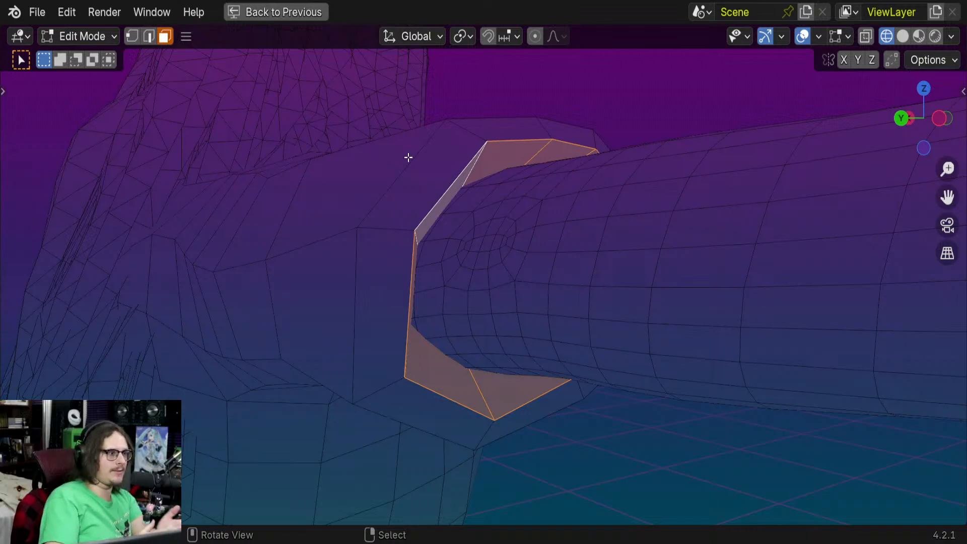
# - Hide the selected ring of faces along the right sleeve's inner cuff
pyautogui.moveTo(419, 155); pyautogui.dragTo(629, 159, button='middle')
pyautogui.scroll(-3, 466, 232)
pyautogui.moveTo(530, 119); pyautogui.dragTo(476, 220, button='middle')
pyautogui.scroll(-1, 632, 216)
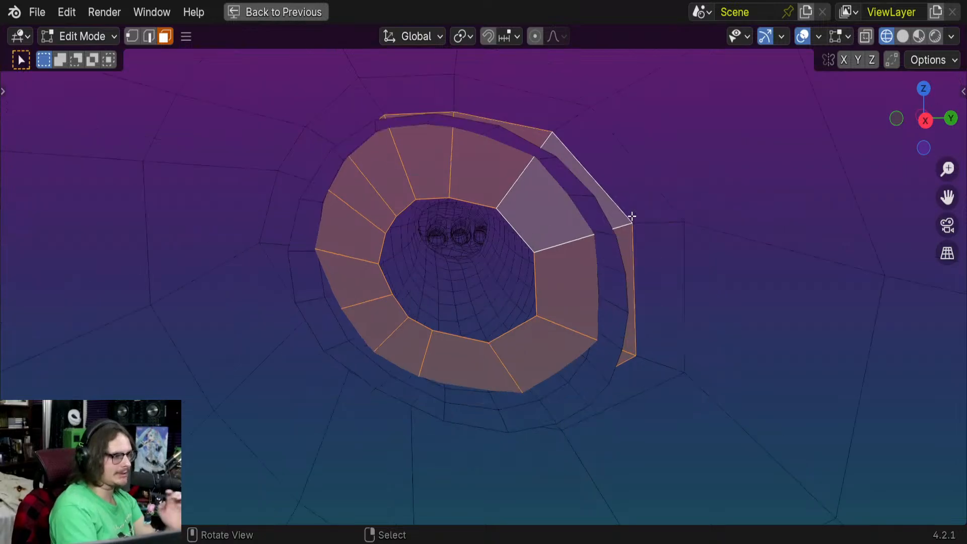
pyautogui.moveTo(643, 220); pyautogui.dragTo(706, 162, button='middle')
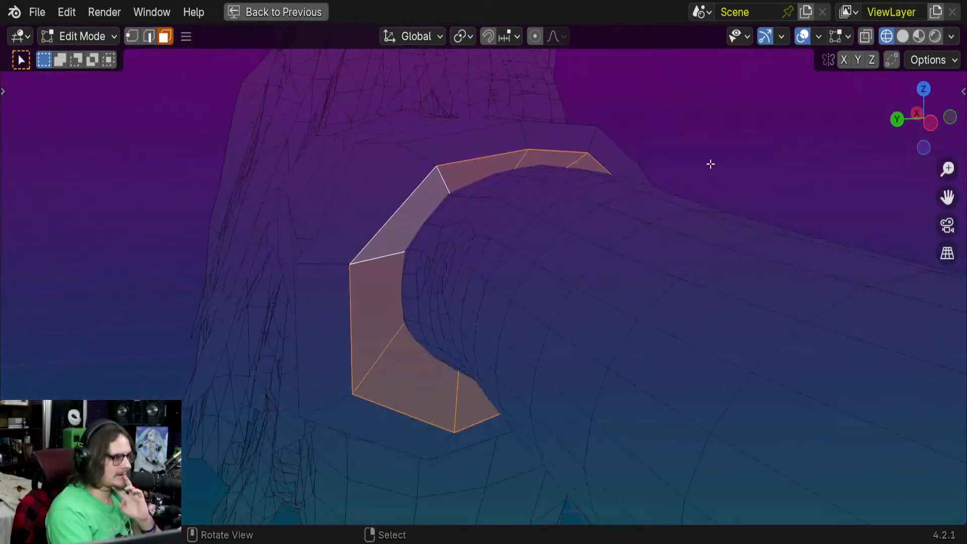
pyautogui.press('h')
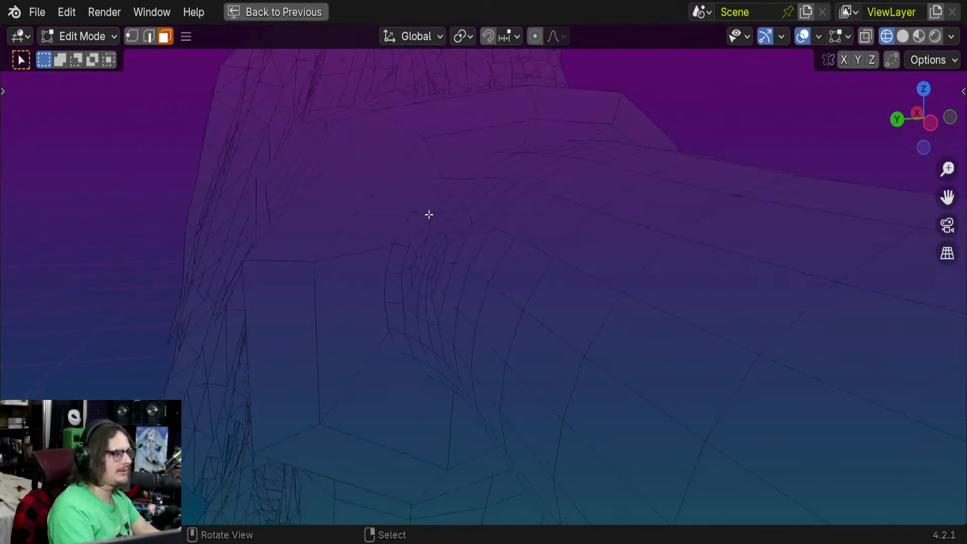
# - Switch the viewport to solid shading and set its colour display to Texture
pyautogui.press('z')
pyautogui.click(552, 214)
pyautogui.moveTo(557, 210)
pyautogui.mouseDown(button='middle')
pyautogui.moveTo(631, 208)
pyautogui.moveTo(552, 248)
pyautogui.moveTo(409, 280)
pyautogui.moveTo(433, 262)
pyautogui.mouseUp(button='middle')
pyautogui.click(952, 37)
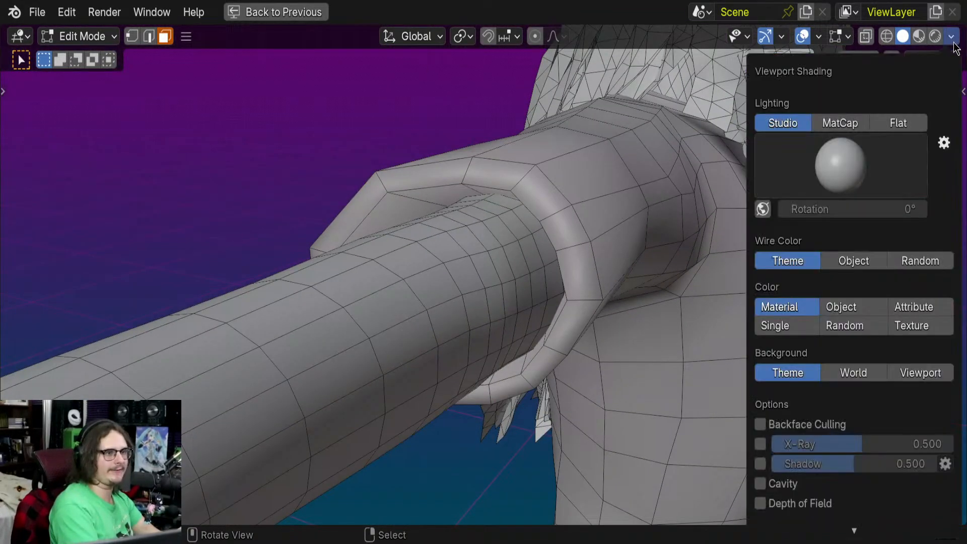
pyautogui.click(915, 328)
# - Examine the textured sleeves, arms, hair and bodice of the ghost girl from several angles
pyautogui.scroll(-6, 446, 259)
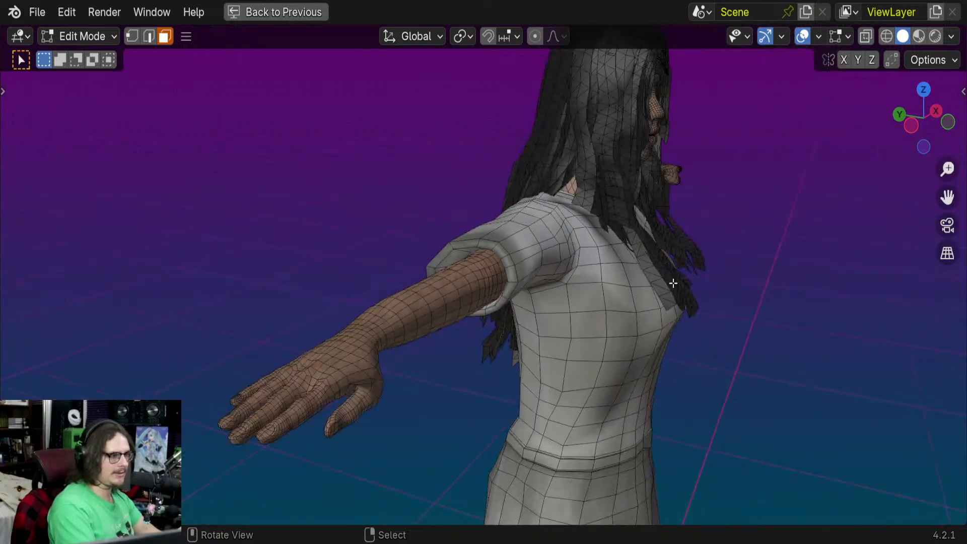
pyautogui.moveTo(595, 255); pyautogui.dragTo(723, 263, button='middle')
pyautogui.moveTo(611, 256); pyautogui.dragTo(282, 222, button='middle')
pyautogui.scroll(-4, 283, 221)
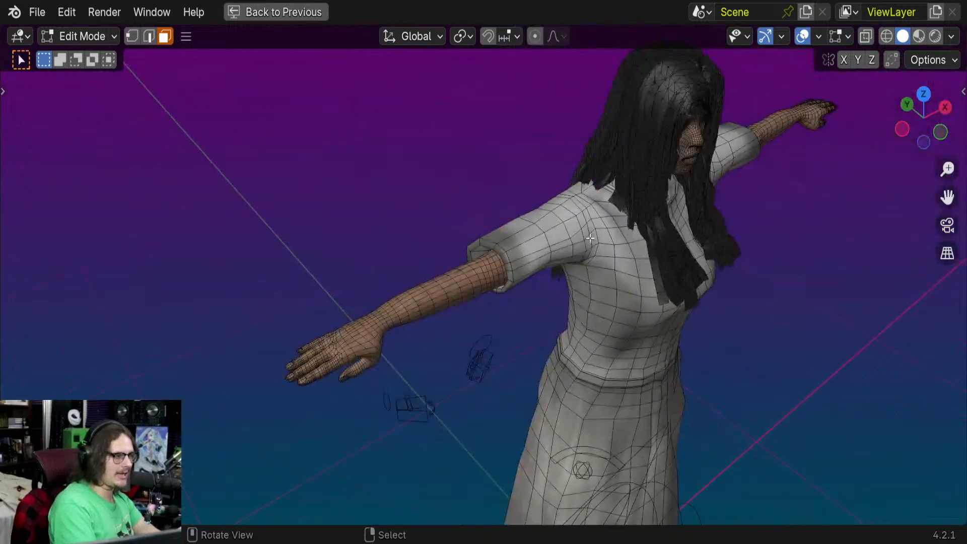
pyautogui.moveTo(745, 261); pyautogui.dragTo(596, 270, button='middle')
pyautogui.scroll(4, 603, 250)
pyautogui.keyDown('shift'); pyautogui.moveTo(705, 303); pyautogui.dragTo(620, 233, button='middle'); pyautogui.keyUp('shift')
pyautogui.scroll(-8, 616, 228)
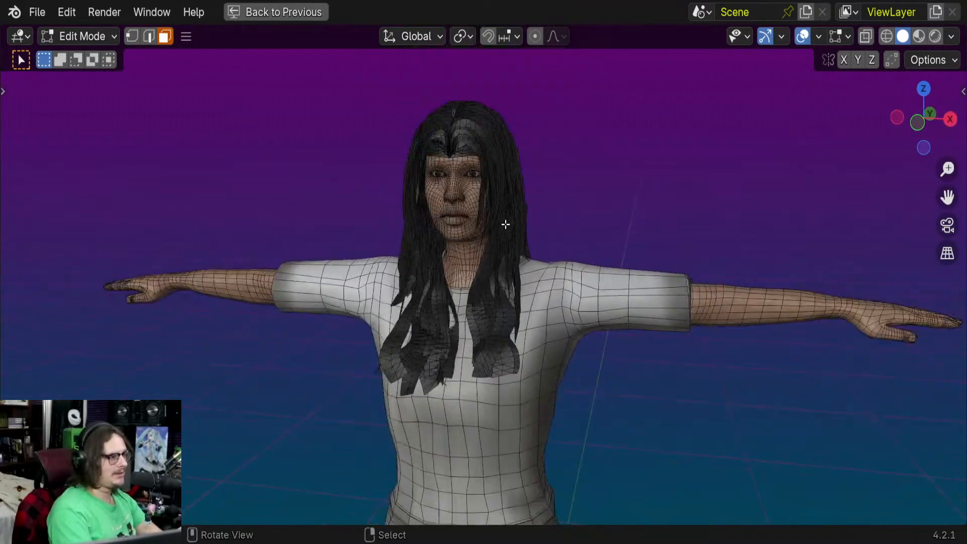
pyautogui.moveTo(520, 305); pyautogui.dragTo(725, 263, button='middle')
pyautogui.keyDown('shift'); pyautogui.moveTo(707, 317); pyautogui.dragTo(851, 315, button='middle'); pyautogui.keyUp('shift')
pyautogui.scroll(4, 539, 270)
pyautogui.moveTo(353, 216); pyautogui.dragTo(606, 199, button='middle')
pyautogui.keyDown('shift'); pyautogui.moveTo(403, 199); pyautogui.dragTo(517, 274, button='middle'); pyautogui.keyUp('shift')
pyautogui.scroll(3, 439, 318)
pyautogui.scroll(-5, 736, 252)
pyautogui.scroll(3, 735, 252)
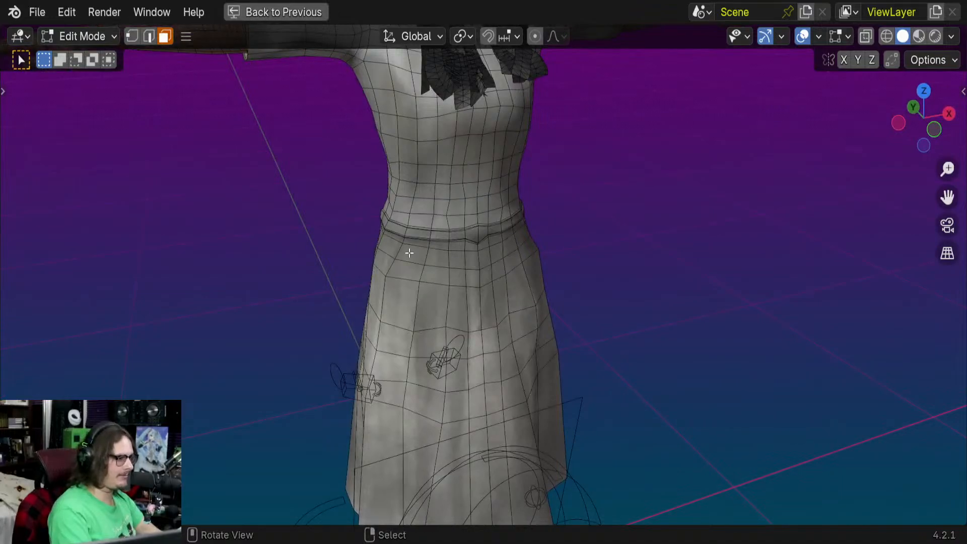
# - Examine the dress's skirt, waistband and torso mesh, including how the sleeves join the bodice
pyautogui.scroll(-5, 409, 253)
pyautogui.moveTo(278, 401); pyautogui.dragTo(354, 231, button='middle')
pyautogui.scroll(6, 354, 230)
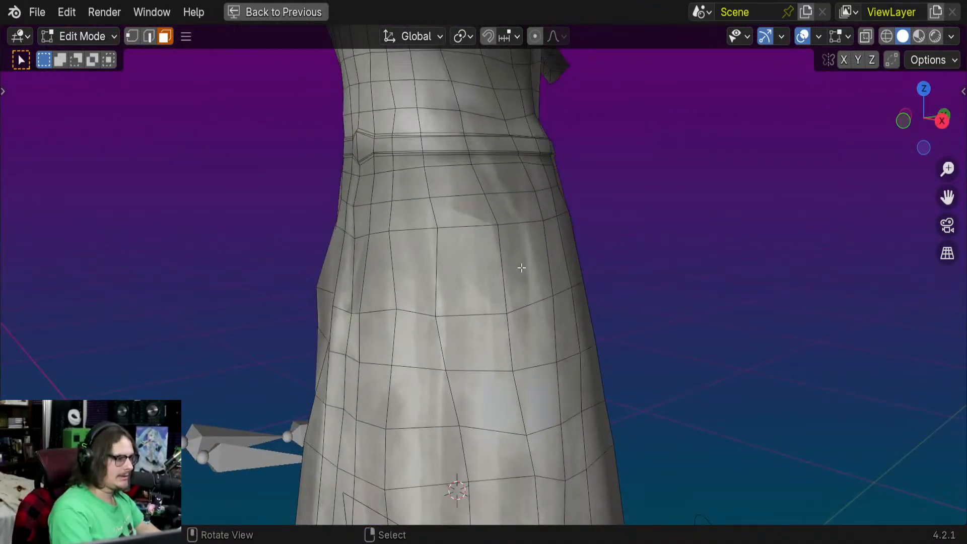
pyautogui.moveTo(522, 267); pyautogui.dragTo(620, 229, button='middle')
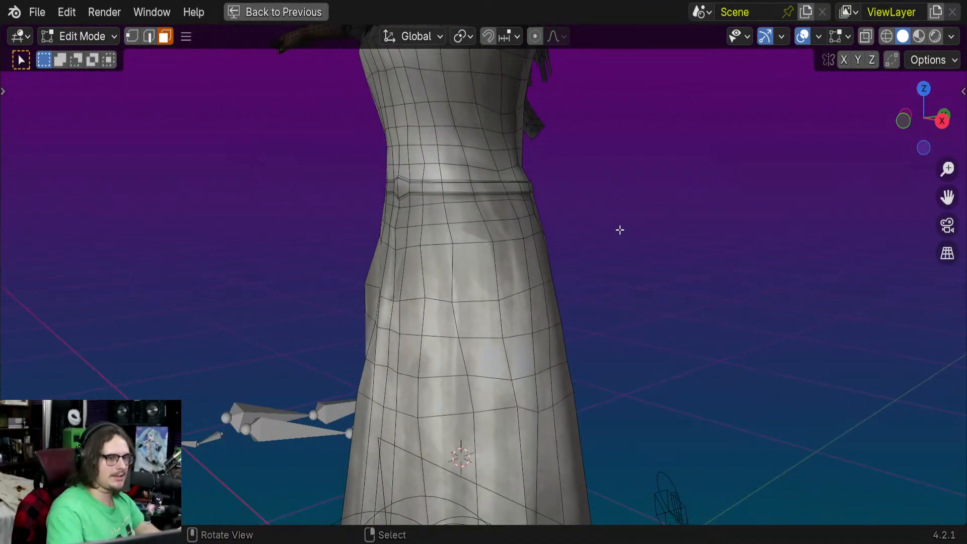
pyautogui.scroll(-2, 538, 220)
pyautogui.keyDown('shift'); pyautogui.moveTo(561, 140); pyautogui.dragTo(686, 240, button='middle'); pyautogui.keyUp('shift')
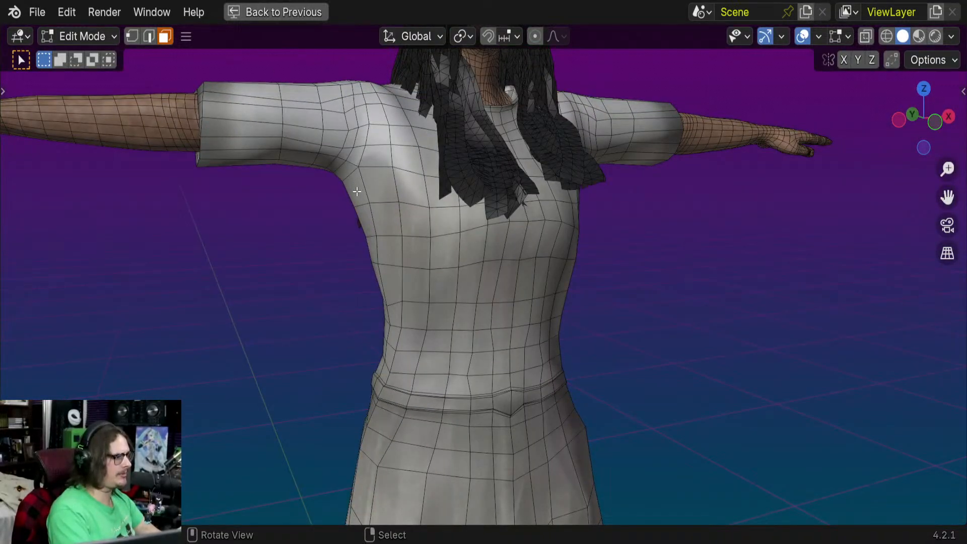
pyautogui.keyDown('shift'); pyautogui.moveTo(357, 191); pyautogui.dragTo(497, 313, button='middle'); pyautogui.keyUp('shift')
pyautogui.moveTo(496, 312); pyautogui.dragTo(549, 298, button='middle')
pyautogui.scroll(3, 549, 298)
pyautogui.scroll(-5, 549, 297)
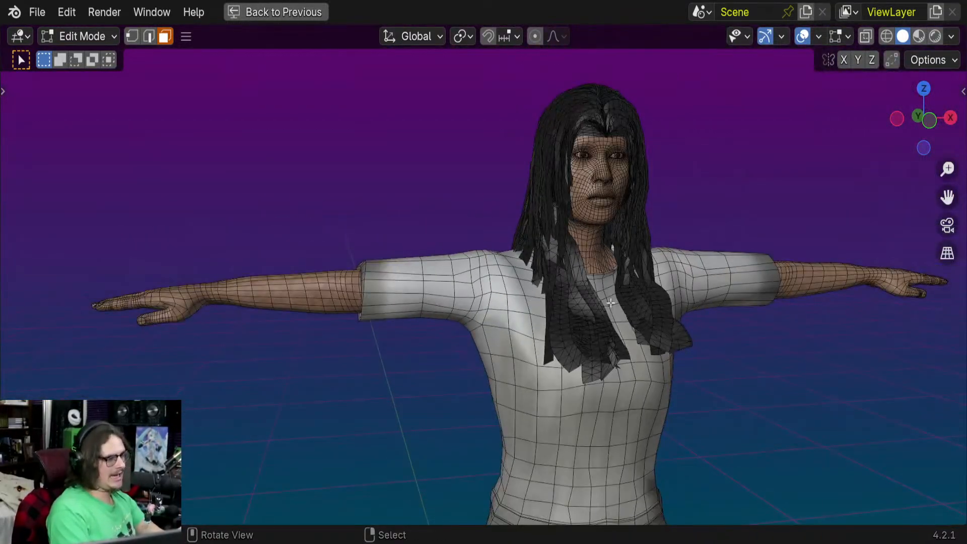
pyautogui.keyDown('shift'); pyautogui.moveTo(611, 302); pyautogui.dragTo(608, 198, button='middle'); pyautogui.keyUp('shift')
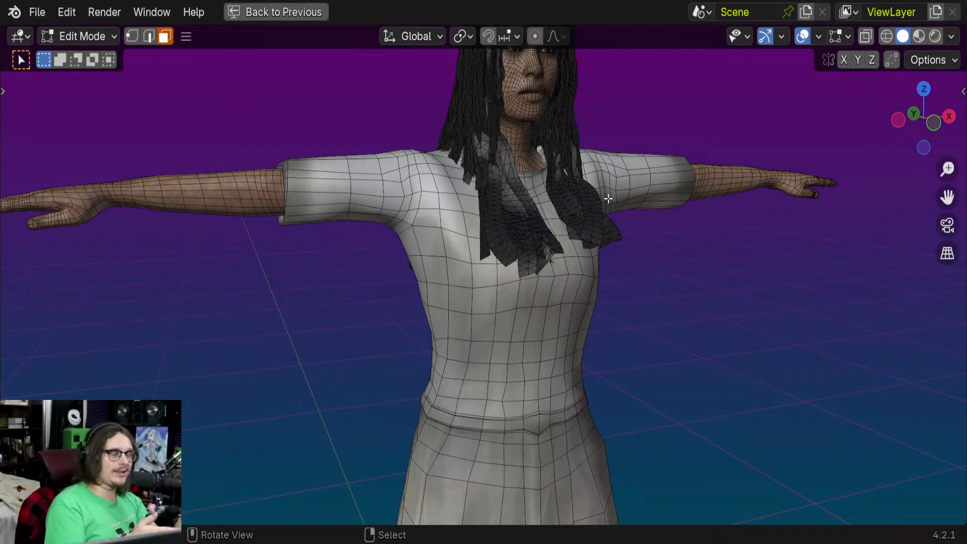
pyautogui.scroll(-4, 538, 170)
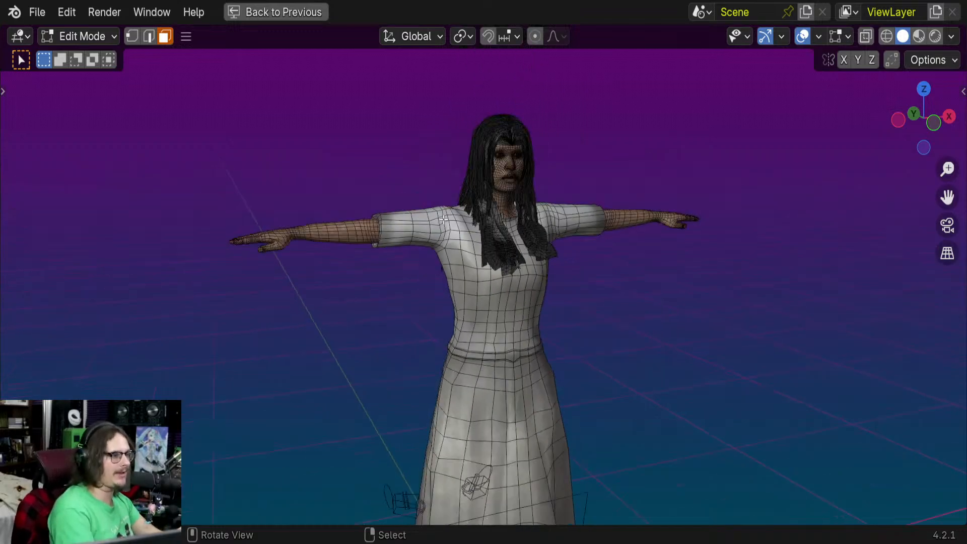
pyautogui.moveTo(538, 170); pyautogui.dragTo(476, 181, button='middle')
pyautogui.scroll(4, 476, 201)
pyautogui.keyDown('shift'); pyautogui.moveTo(468, 262); pyautogui.dragTo(509, 241, button='middle'); pyautogui.keyUp('shift')
pyautogui.scroll(-3, 430, 250)
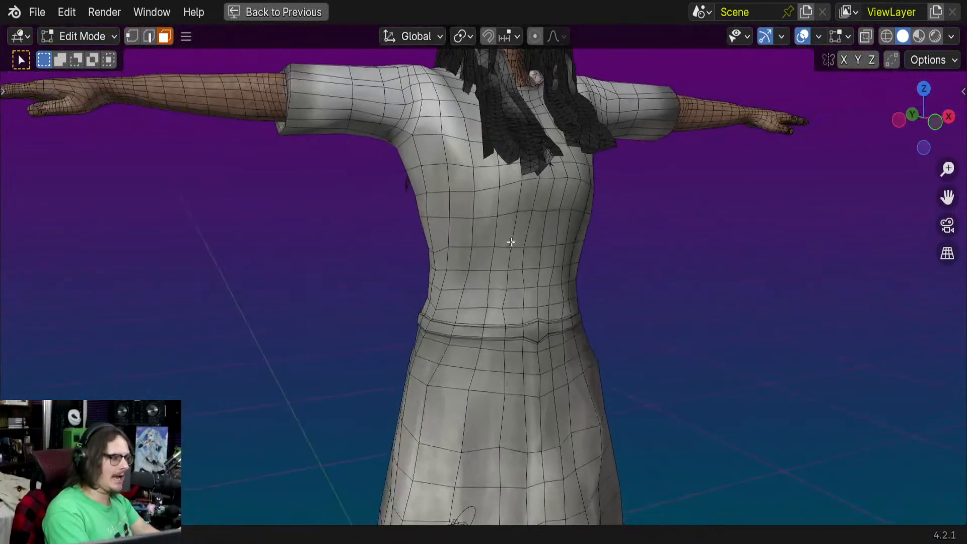
pyautogui.scroll(3, 522, 241)
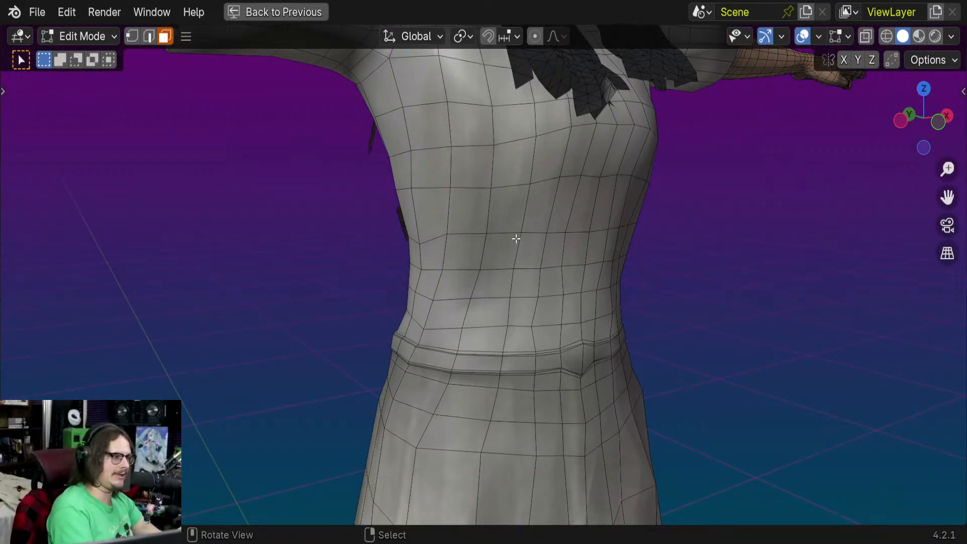
pyautogui.scroll(-4, 517, 238)
# - Return to Object Mode and examine how the posed dress deforms around the waist and skirt
pyautogui.press('Tab')
pyautogui.press('Tab')
pyautogui.press('Tab')
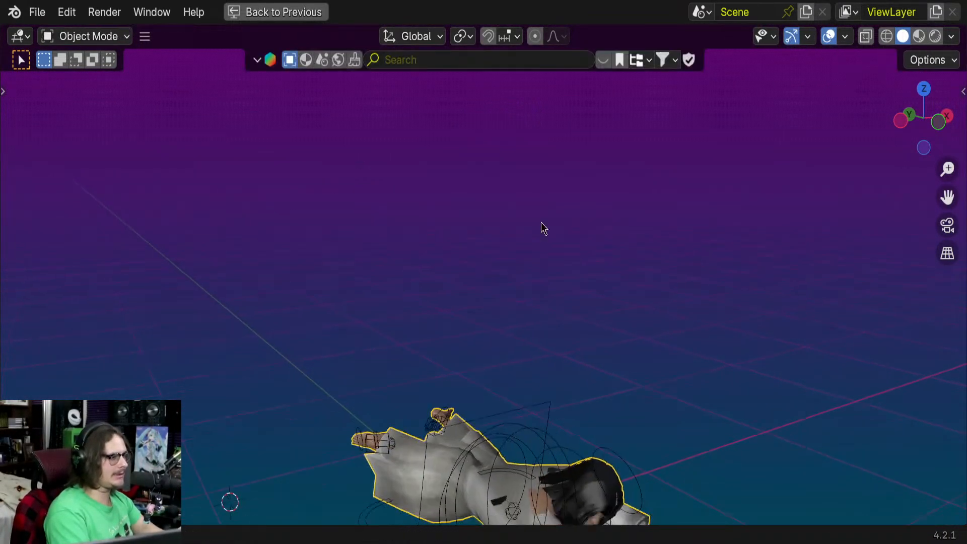
pyautogui.moveTo(541, 222); pyautogui.dragTo(607, 125, button='middle')
pyautogui.scroll(4, 496, 306)
pyautogui.keyDown('shift'); pyautogui.moveTo(493, 306); pyautogui.dragTo(548, 377, button='middle'); pyautogui.keyUp('shift')
pyautogui.scroll(2, 459, 291)
pyautogui.scroll(2, 704, 296)
pyautogui.scroll(2, 534, 323)
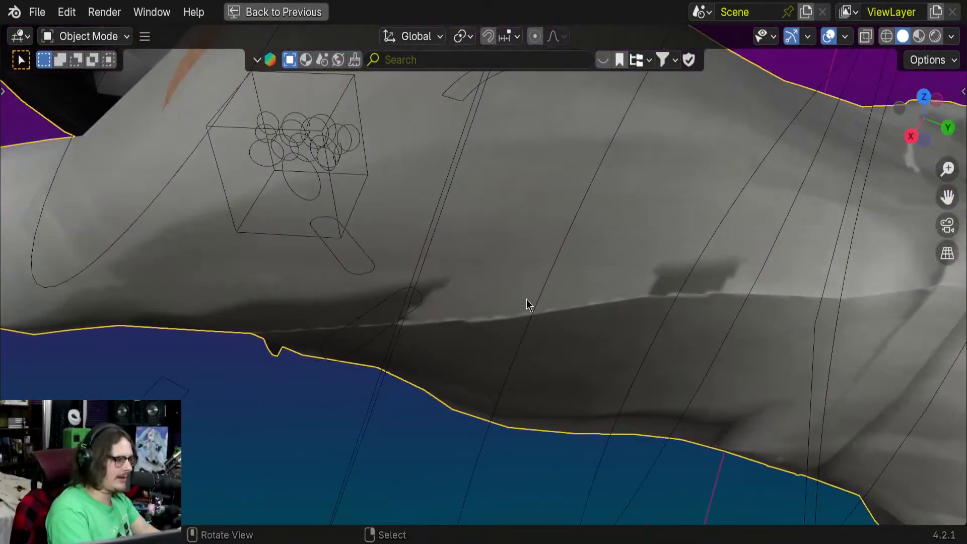
pyautogui.scroll(-3, 509, 306)
pyautogui.moveTo(509, 306); pyautogui.dragTo(502, 357, button='middle')
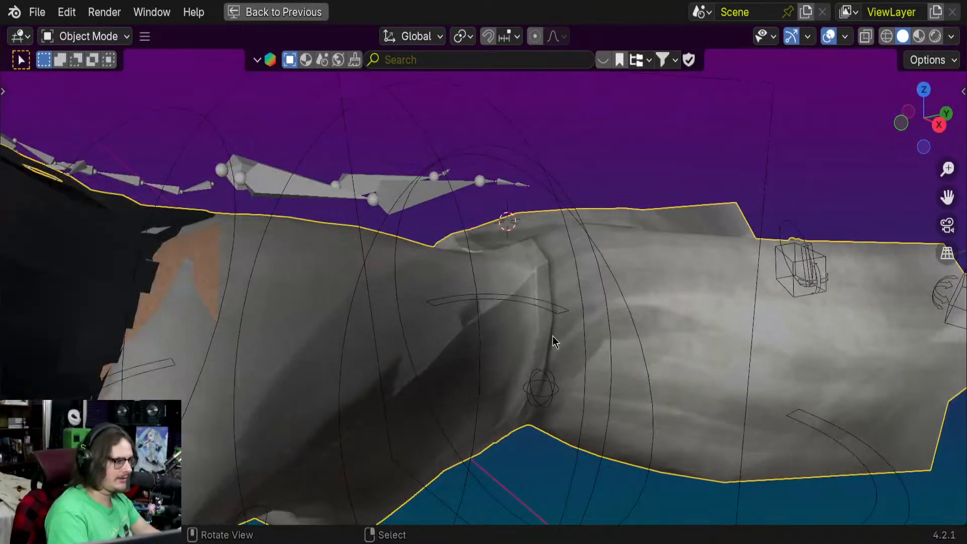
pyautogui.scroll(-5, 615, 322)
pyautogui.moveTo(615, 323); pyautogui.dragTo(579, 356, button='middle')
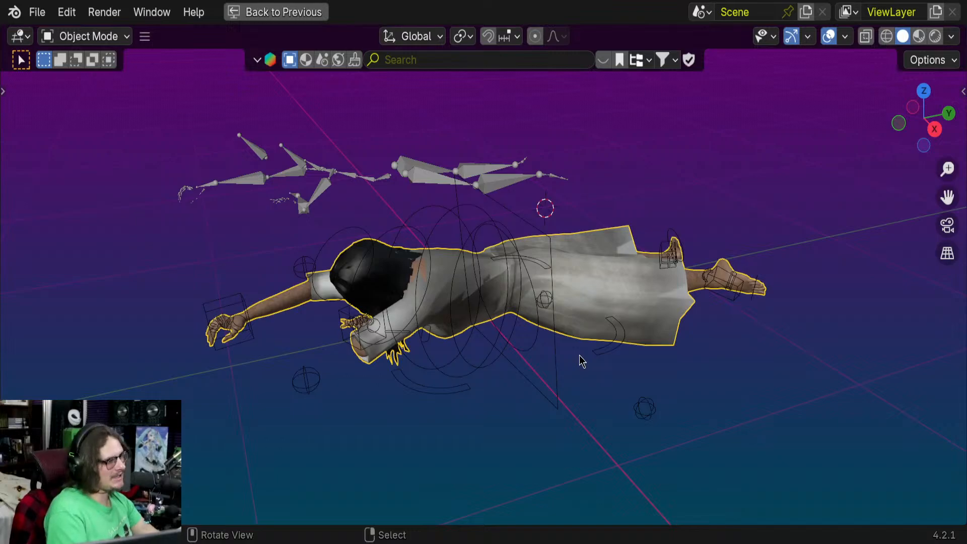
# - Examine the posed character from underneath and around the upper back, where skin shows near the hair and shoulder
pyautogui.moveTo(562, 311); pyautogui.dragTo(558, 281, button='middle')
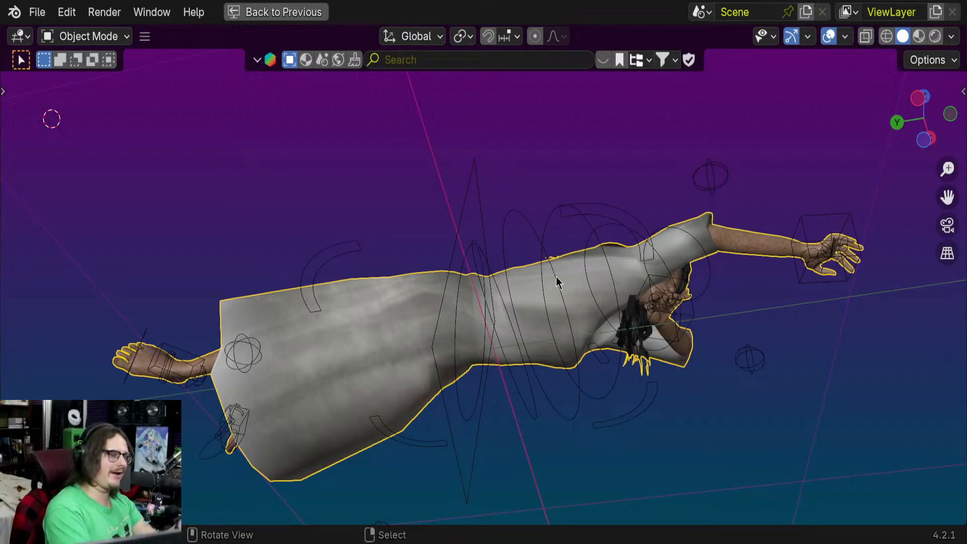
pyautogui.moveTo(559, 287); pyautogui.dragTo(691, 282, button='middle')
pyautogui.scroll(-5, 628, 255)
pyautogui.scroll(4, 655, 272)
pyautogui.scroll(3, 560, 263)
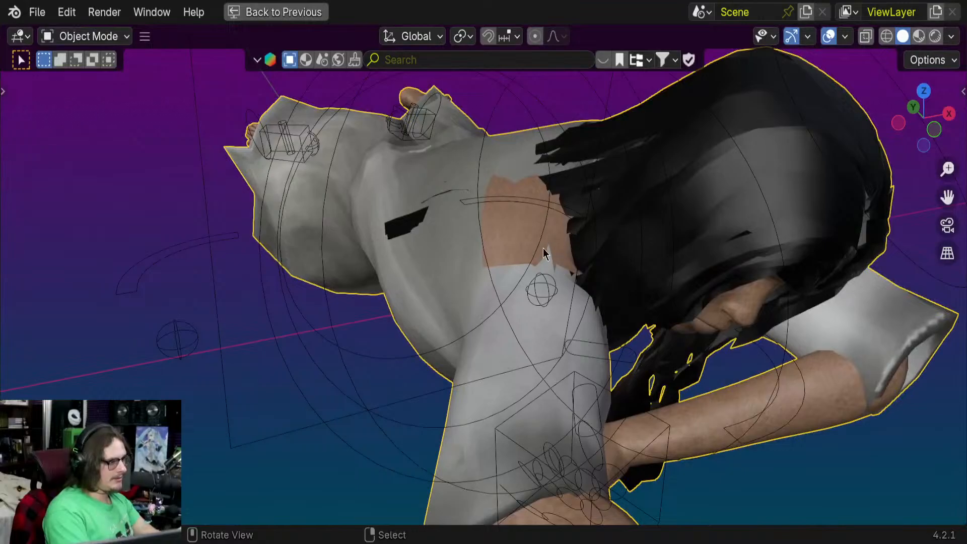
pyautogui.moveTo(543, 248); pyautogui.dragTo(514, 252, button='middle')
pyautogui.scroll(-5, 515, 252)
# - Edit the mesh again, select the connected head and neck mesh, and isolate it in wireframe by hiding everything else
pyautogui.press('Tab')
pyautogui.keyDown('shift'); pyautogui.moveTo(519, 211); pyautogui.dragTo(518, 308, button='middle'); pyautogui.keyUp('shift')
pyautogui.scroll(-7, 518, 309)
pyautogui.keyDown('shift'); pyautogui.moveTo(507, 157); pyautogui.dragTo(507, 264, button='middle'); pyautogui.keyUp('shift')
pyautogui.scroll(4, 508, 265)
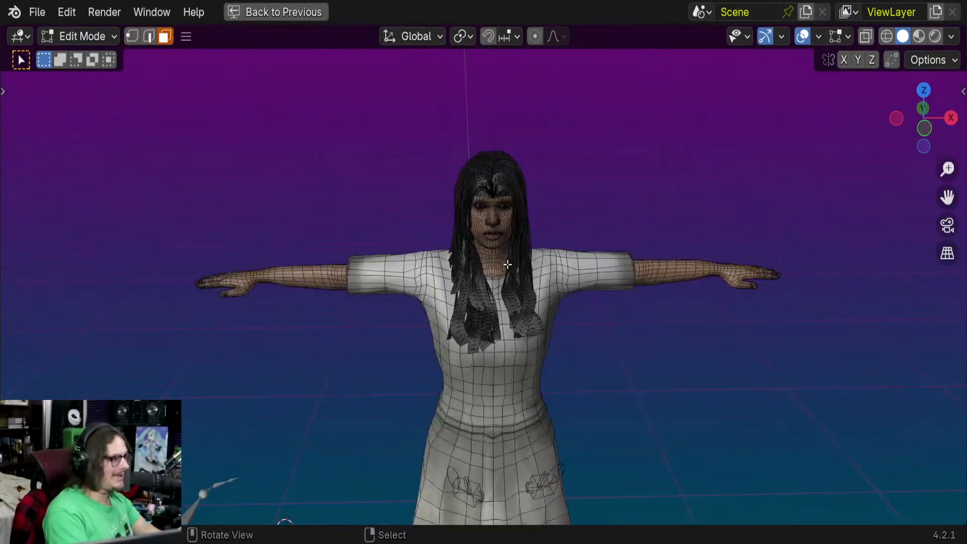
pyautogui.scroll(5, 507, 265)
pyautogui.press('l')
pyautogui.hotkey('shift', 'z')
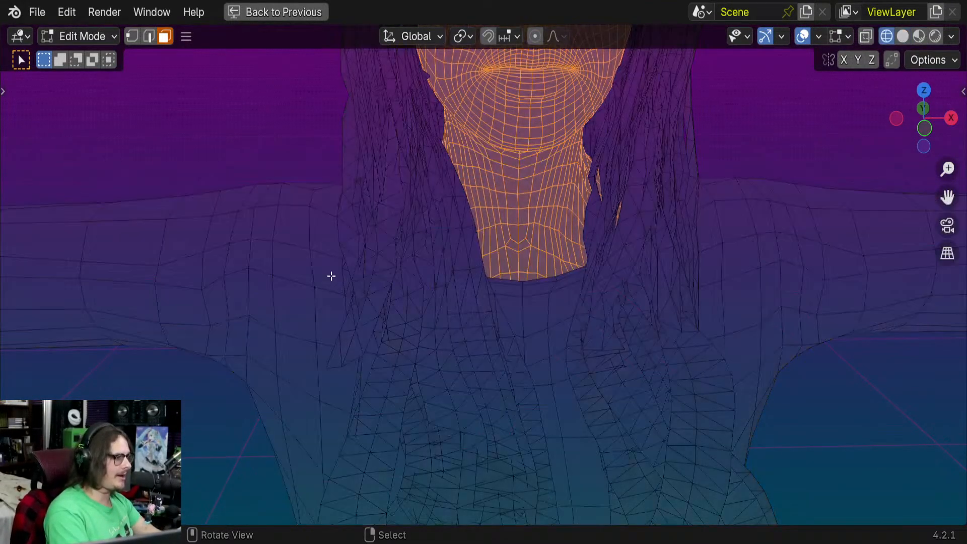
pyautogui.scroll(-3, 400, 301)
pyautogui.moveTo(399, 300)
pyautogui.mouseDown(button='middle')
pyautogui.moveTo(475, 283)
pyautogui.moveTo(462, 305)
pyautogui.moveTo(503, 282)
pyautogui.moveTo(469, 279)
pyautogui.moveTo(598, 207)
pyautogui.moveTo(397, 287)
pyautogui.mouseUp(button='middle')
pyautogui.hotkey('shift', 'h')
pyautogui.scroll(-3, 459, 292)
pyautogui.scroll(3, 468, 279)
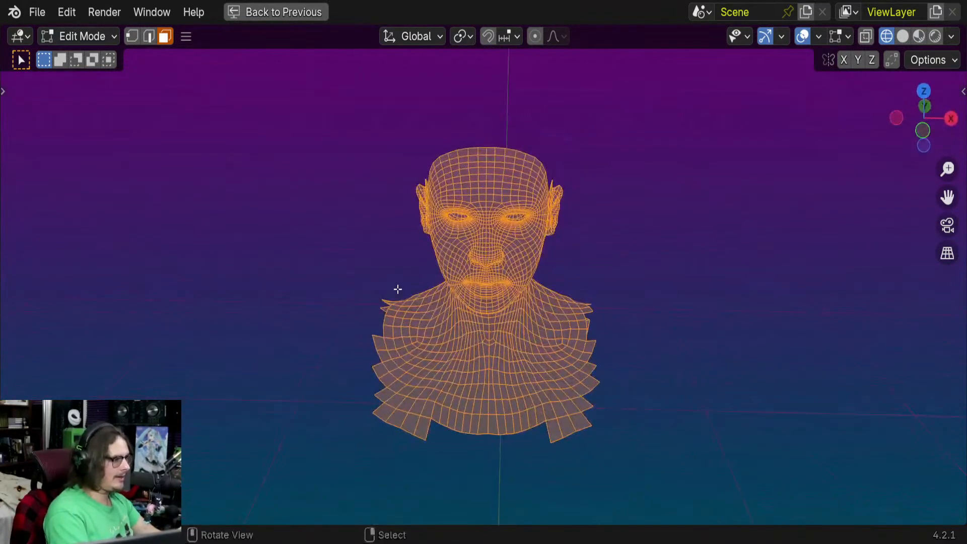
pyautogui.scroll(3, 388, 287)
# - Enable X-ray and circle-select the chest and shoulder faces below the neck from the front
pyautogui.click(351, 290)
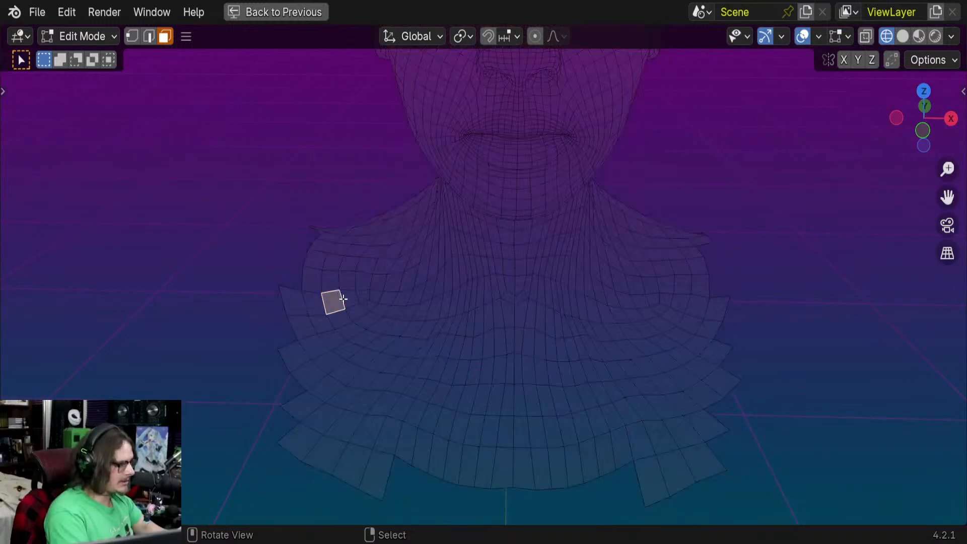
pyautogui.scroll(-3, 404, 274)
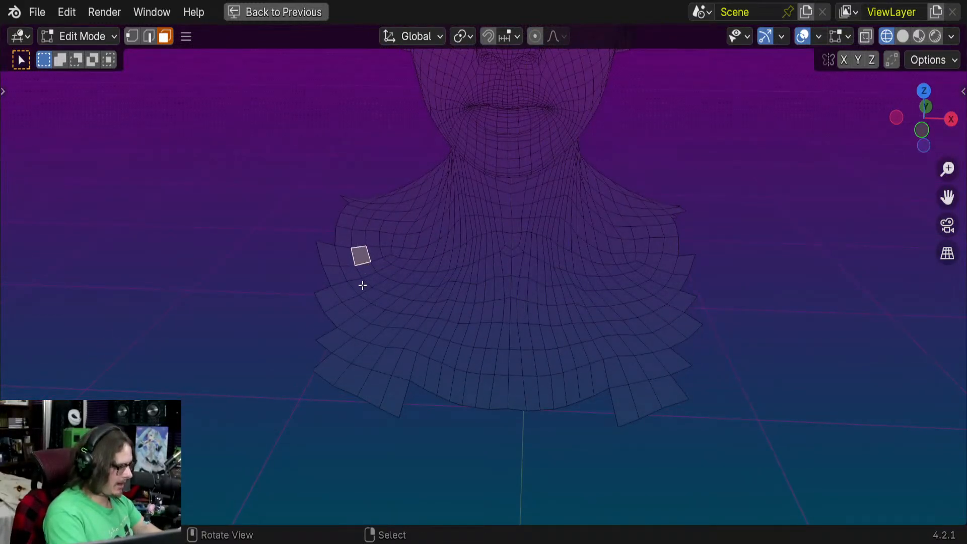
pyautogui.scroll(-1, 379, 284)
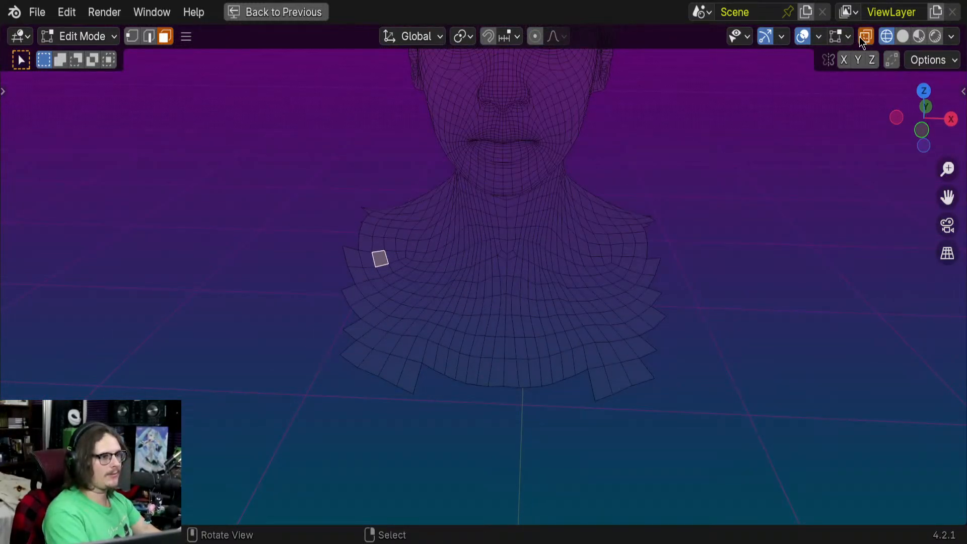
pyautogui.press('KP_7')
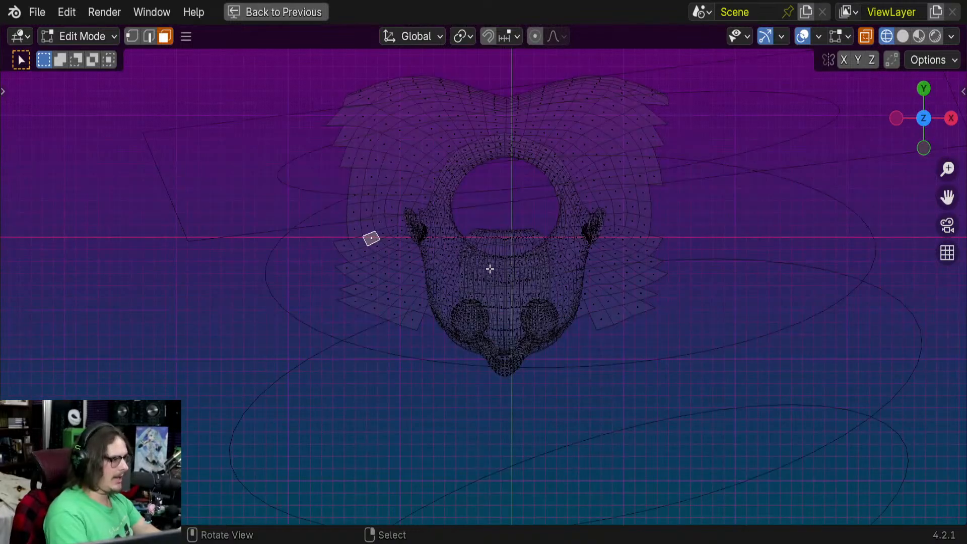
pyautogui.moveTo(490, 269); pyautogui.dragTo(424, 259, button='middle')
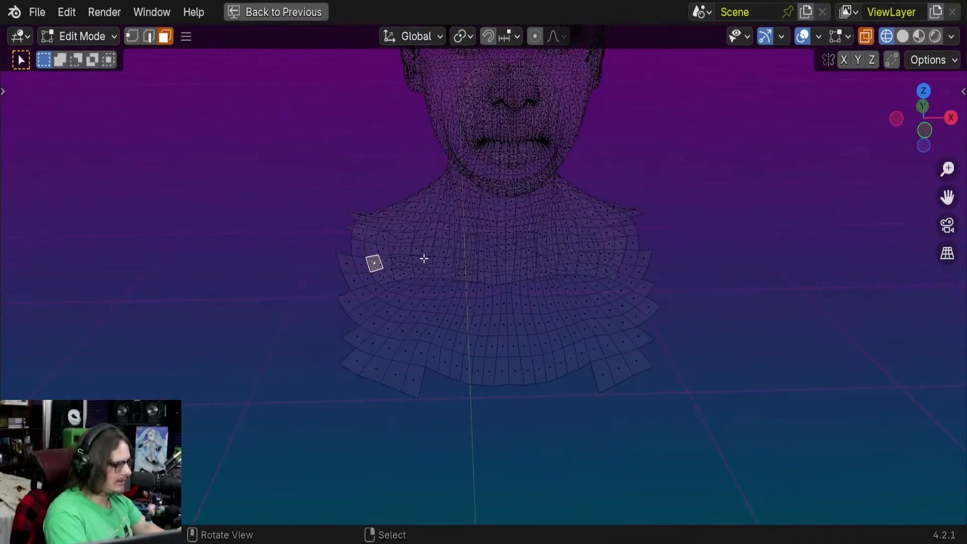
pyautogui.press('c')
pyautogui.scroll(-5, 345, 250)
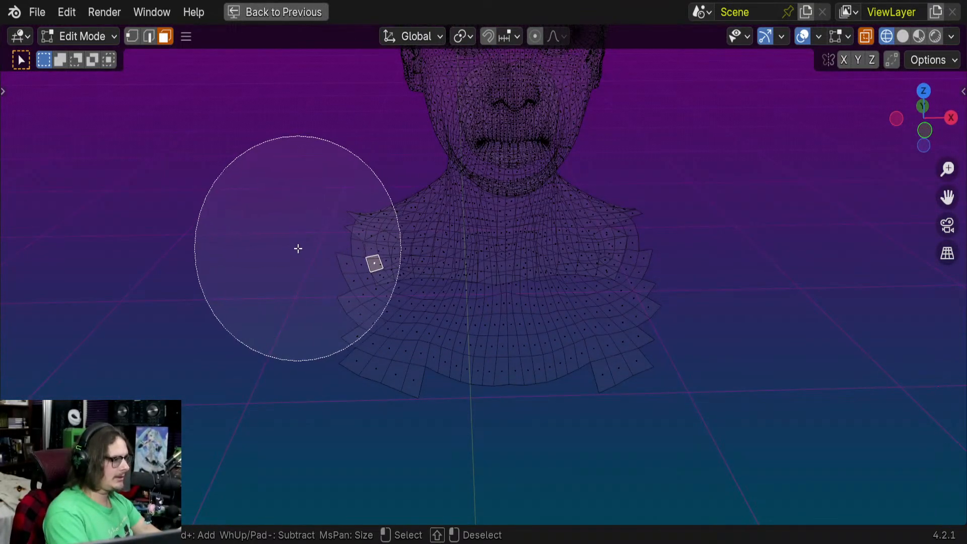
pyautogui.moveTo(297, 248)
pyautogui.mouseDown()
pyautogui.moveTo(520, 349)
pyautogui.moveTo(598, 330)
pyautogui.mouseUp()
pyautogui.rightClick(619, 328)
# - Add the remaining side faces of the left shoulder area to the circle selection
pyautogui.moveTo(637, 321); pyautogui.dragTo(479, 319, button='middle')
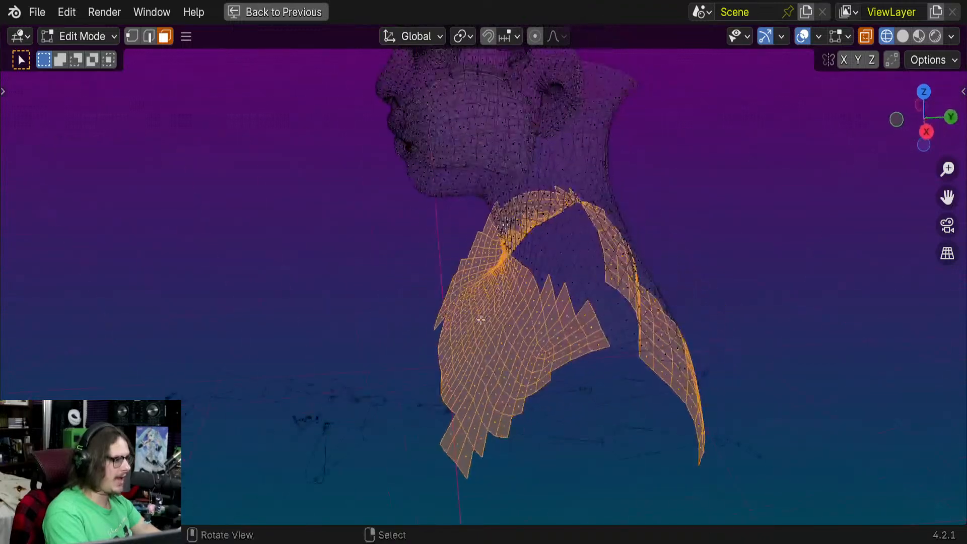
pyautogui.moveTo(662, 366)
pyautogui.keyDown('shift'); pyautogui.mouseDown(button='middle')
pyautogui.moveTo(523, 339)
pyautogui.moveTo(509, 349)
pyautogui.mouseUp(button='middle'); pyautogui.keyUp('shift')
pyautogui.press('c')
pyautogui.moveTo(429, 330)
pyautogui.mouseDown()
pyautogui.moveTo(618, 318)
pyautogui.moveTo(532, 342)
pyautogui.mouseUp()
pyautogui.rightClick(532, 343)
# - Add the remaining upper-back and shoulder faces to the circle selection from behind, and check it from the front
pyautogui.moveTo(599, 329); pyautogui.dragTo(460, 319, button='middle')
pyautogui.scroll(-2, 468, 321)
pyautogui.press('c')
pyautogui.moveTo(572, 332); pyautogui.dragTo(674, 298)
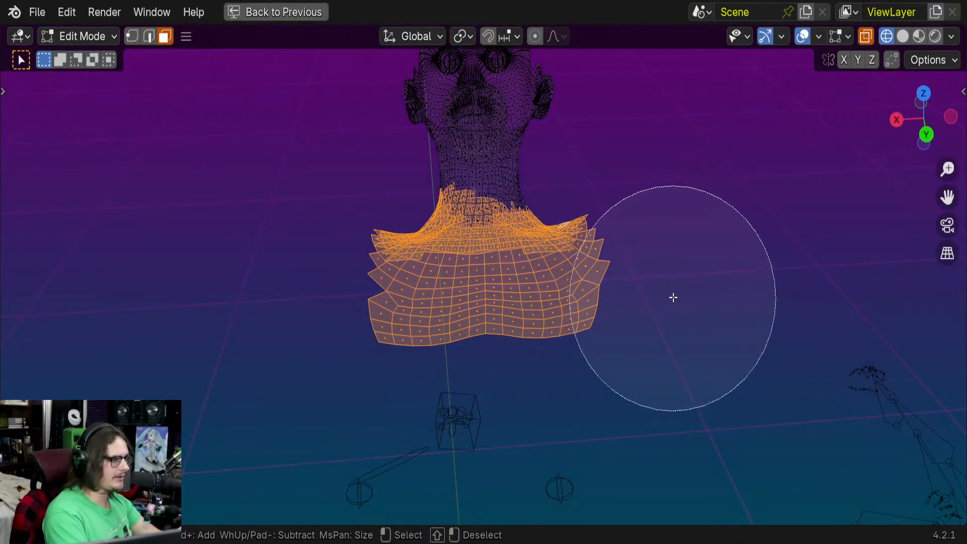
pyautogui.rightClick(673, 298)
pyautogui.moveTo(640, 300)
pyautogui.mouseDown(button='middle')
pyautogui.moveTo(427, 308)
pyautogui.moveTo(499, 288)
pyautogui.mouseUp(button='middle')
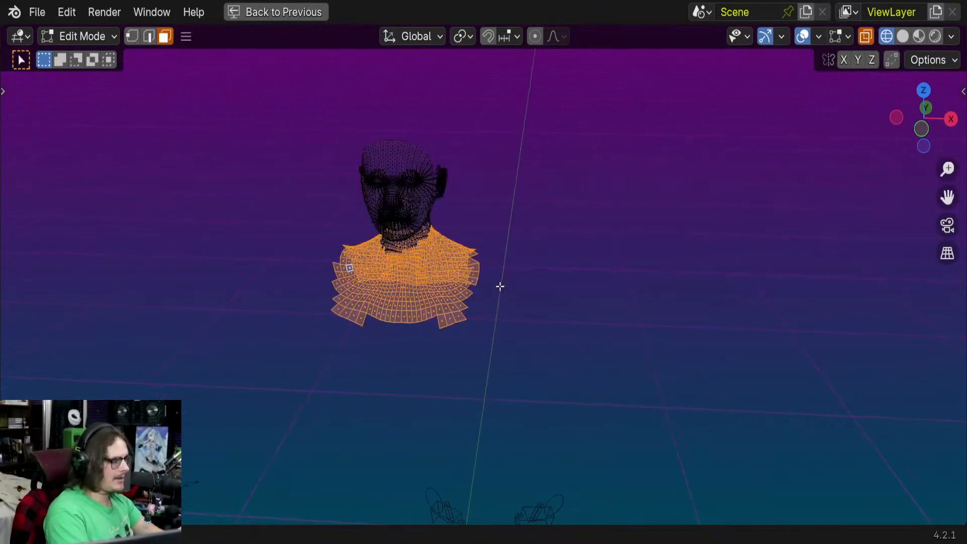
pyautogui.scroll(2, 546, 300)
pyautogui.keyDown('shift'); pyautogui.moveTo(546, 300); pyautogui.dragTo(606, 307, button='middle'); pyautogui.keyUp('shift')
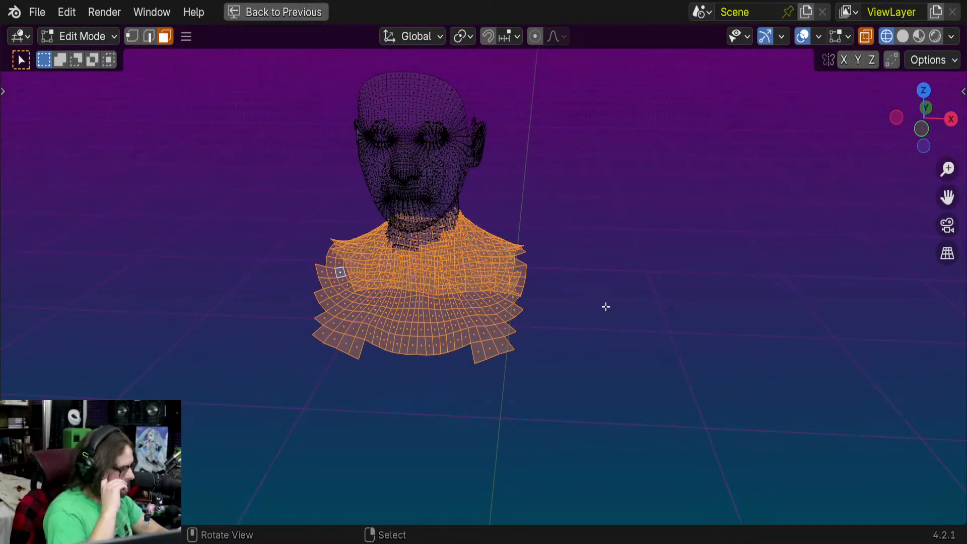
pyautogui.hotkey('alt', 'h')
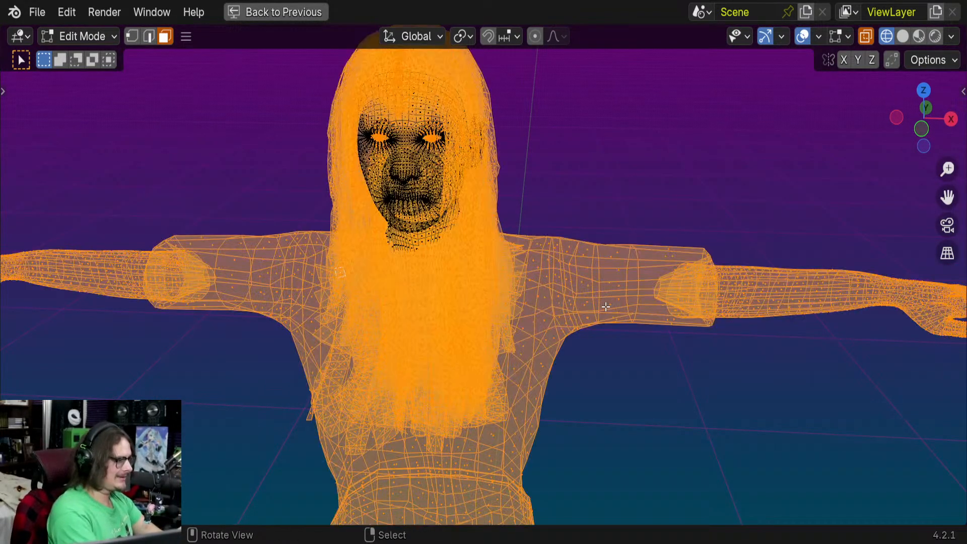
pyautogui.scroll(2, 700, 239)
pyautogui.moveTo(557, 282); pyautogui.dragTo(595, 279, button='middle')
pyautogui.scroll(-1, 577, 277)
pyautogui.hotkey('ctrl', 'z')
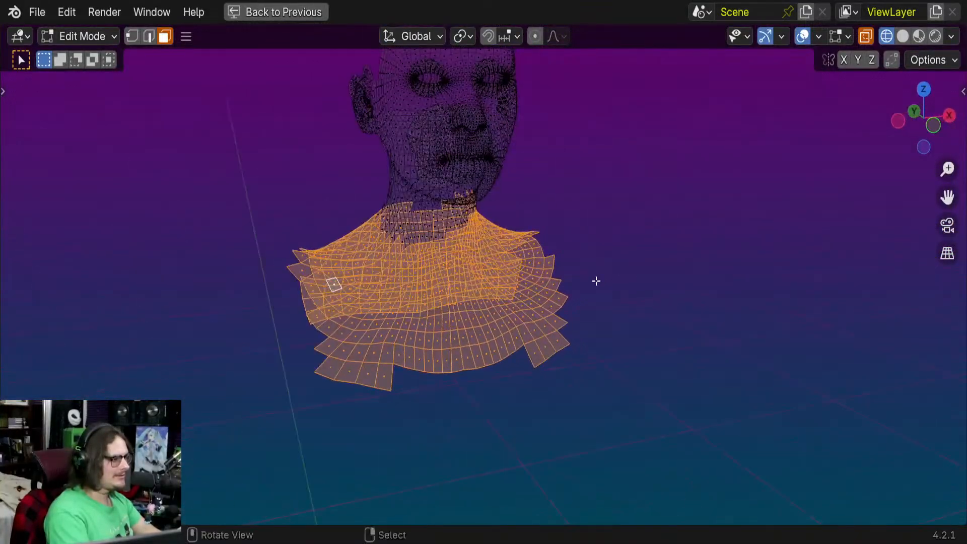
# - Box-deselect the neck and upper-chest faces from the front, and delete the chest and shoulder faces still selected
pyautogui.scroll(2, 522, 304)
pyautogui.scroll(-1, 625, 311)
pyautogui.moveTo(625, 312); pyautogui.dragTo(535, 287, button='middle')
pyautogui.press('KP_1')
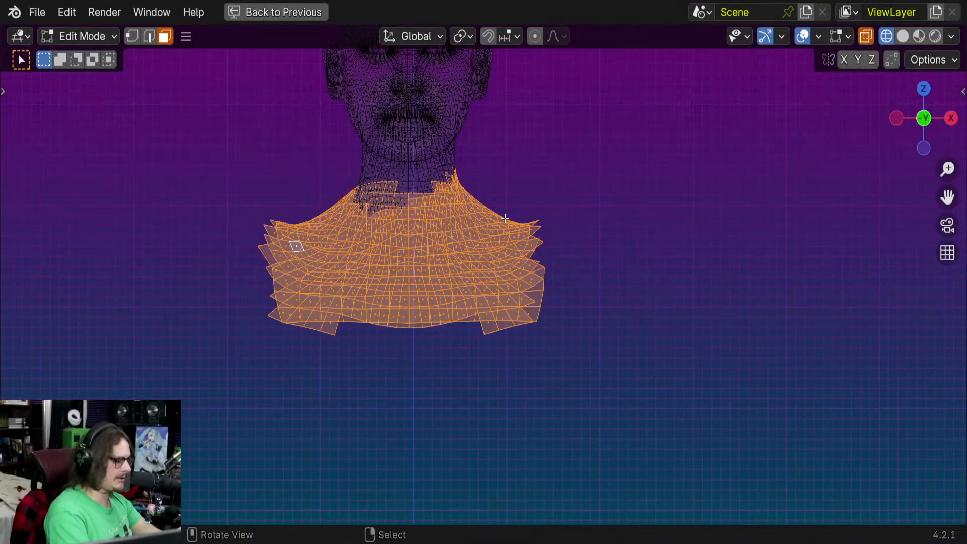
pyautogui.press('b')
pyautogui.moveTo(323, 157); pyautogui.dragTo(493, 258)
pyautogui.moveTo(314, 197); pyautogui.dragTo(506, 157, button='middle')
pyautogui.press('x')
pyautogui.click(229, 304)
# - Reveal all the hidden geometry in Edit Mode and check the trimmed neck skin against the dress and hair
pyautogui.press('Tab')
pyautogui.press('h')
pyautogui.hotkey('alt', 'h')
pyautogui.scroll(-5, 495, 146)
pyautogui.scroll(5, 496, 151)
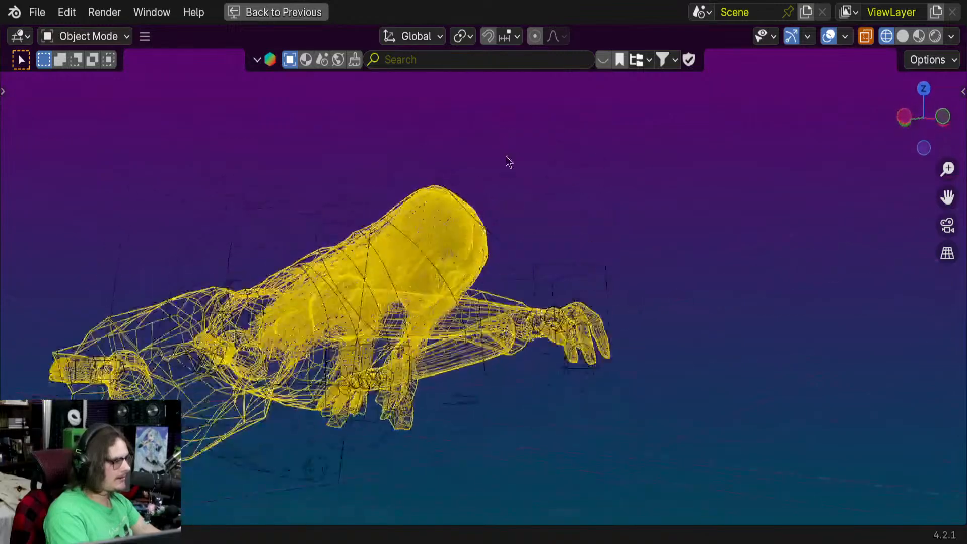
pyautogui.press('Tab')
pyautogui.press('h')
pyautogui.hotkey('alt', 'h')
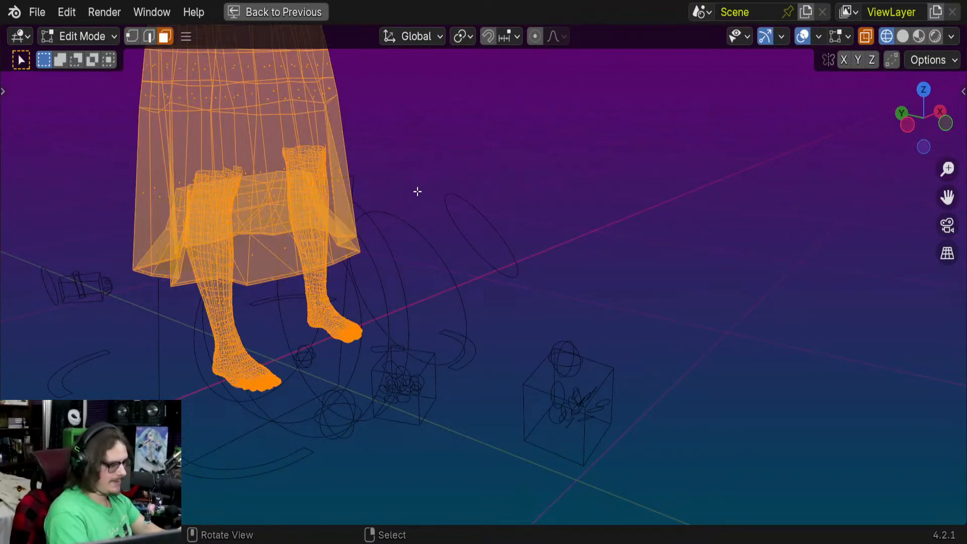
pyautogui.press('KP_Decimal')
pyautogui.scroll(4, 435, 291)
pyautogui.scroll(6, 425, 291)
pyautogui.moveTo(434, 290); pyautogui.dragTo(402, 300, button='middle')
pyautogui.scroll(3, 411, 292)
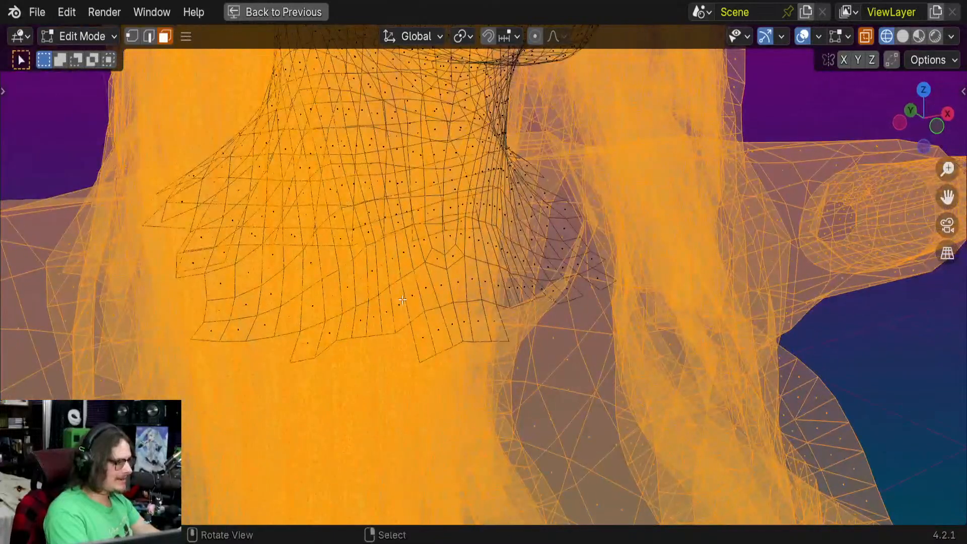
pyautogui.scroll(-1, 477, 285)
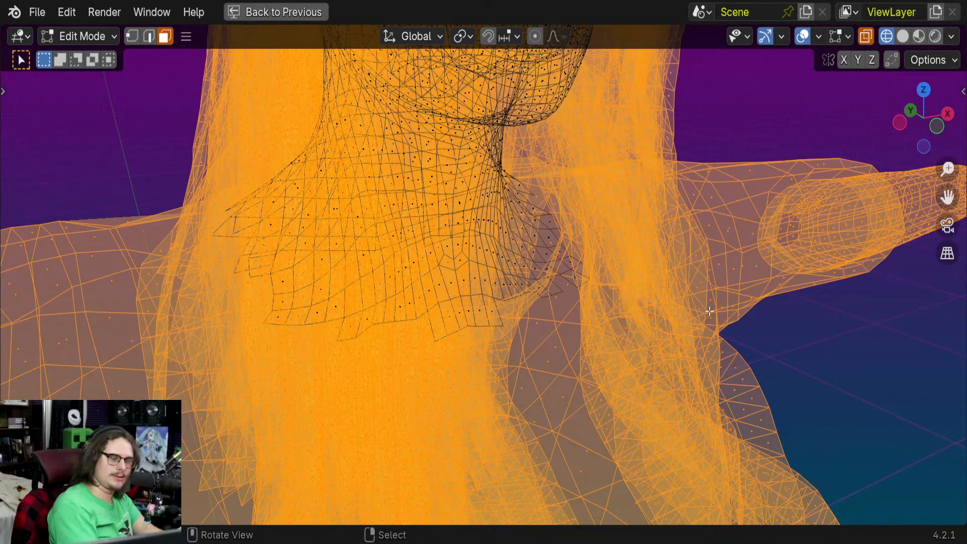
pyautogui.scroll(-4, 691, 301)
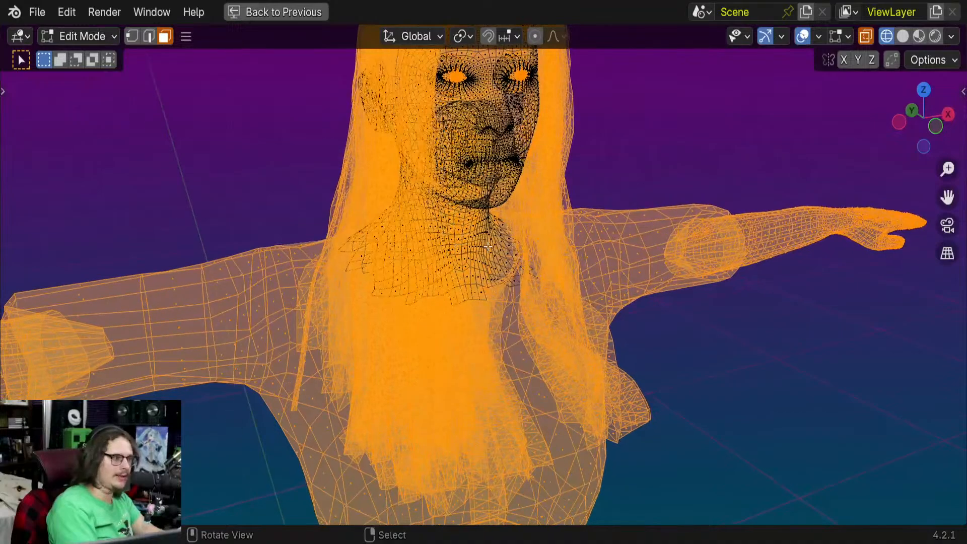
# - Select a single face on the side of the neck and centre the view on it
pyautogui.click(488, 246)
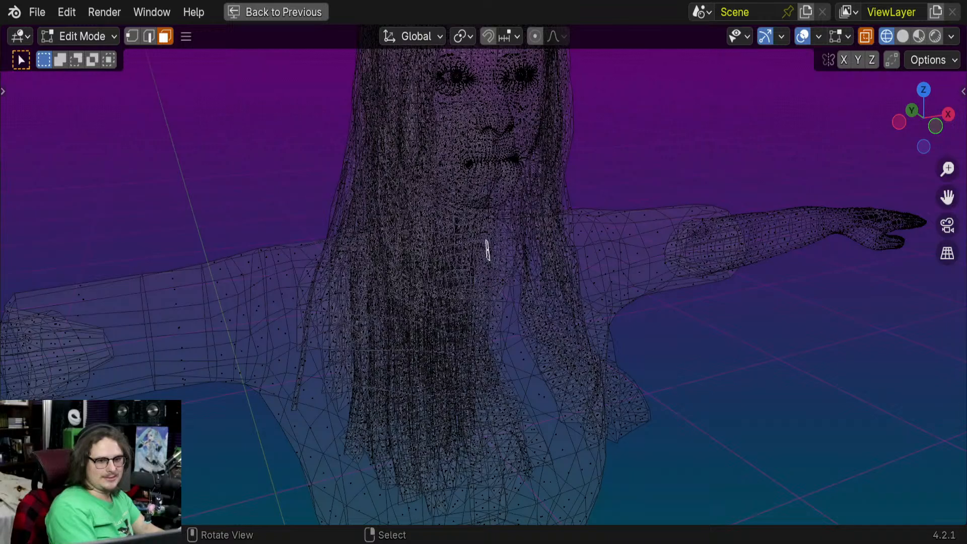
pyautogui.moveTo(690, 261); pyautogui.dragTo(631, 245, button='middle')
pyautogui.scroll(3, 631, 245)
pyautogui.scroll(-2, 630, 245)
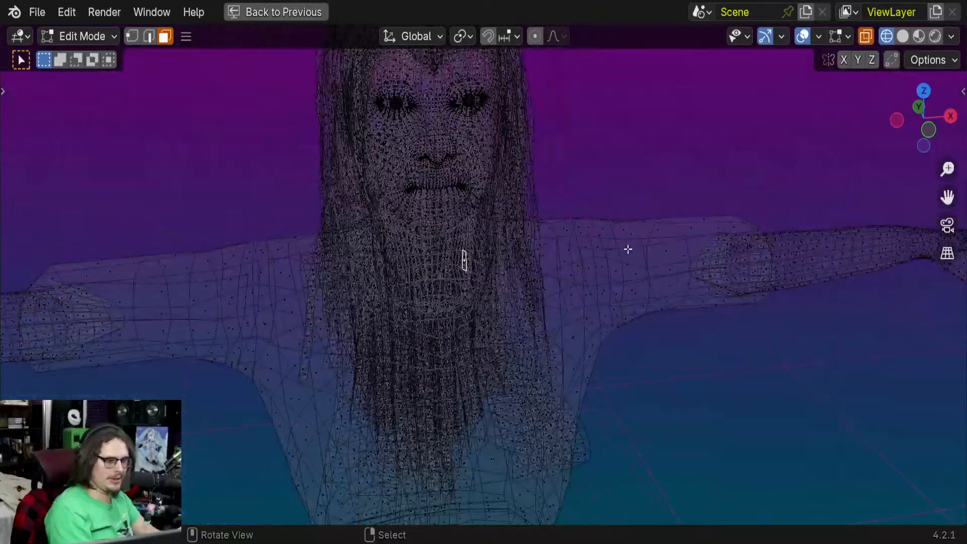
pyautogui.scroll(5, 628, 249)
pyautogui.scroll(-4, 623, 248)
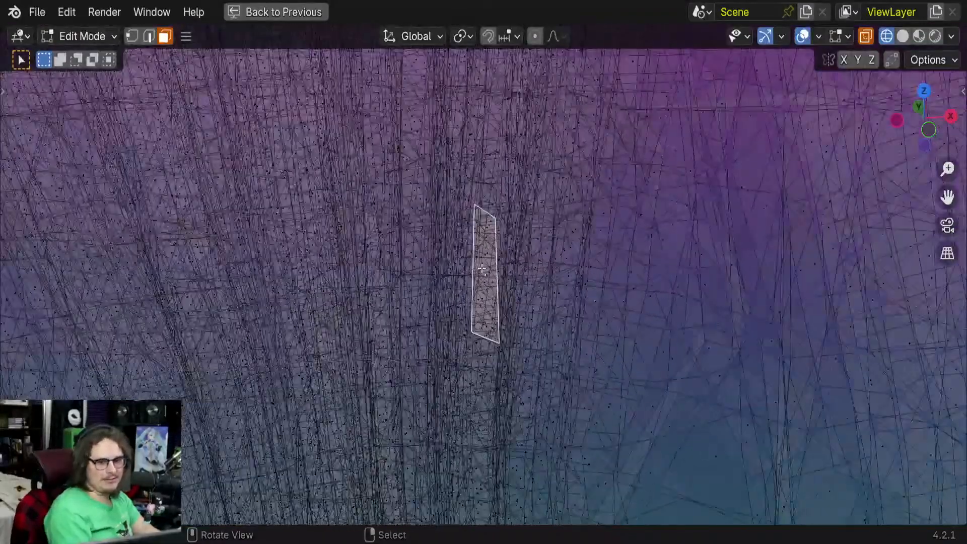
pyautogui.scroll(-1, 485, 274)
pyautogui.scroll(-5, 501, 262)
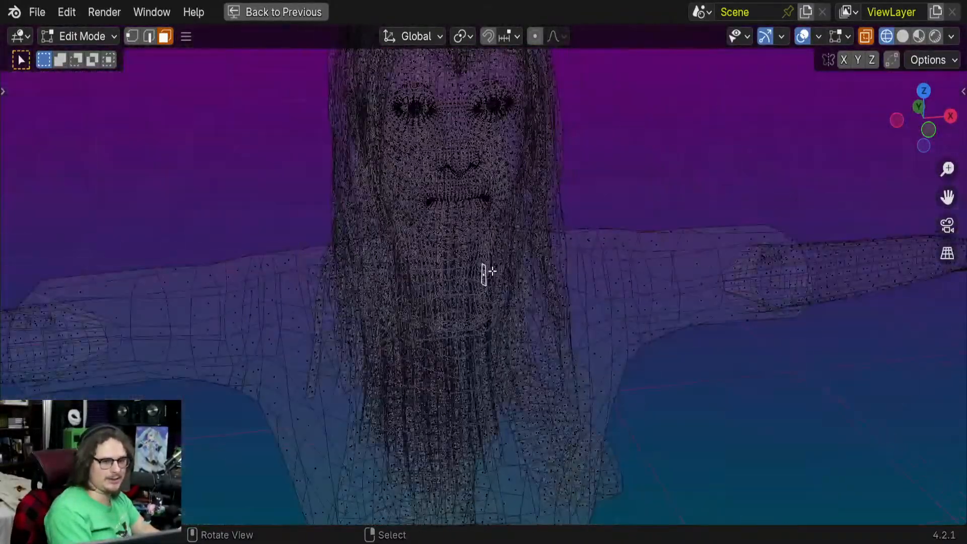
pyautogui.moveTo(490, 274); pyautogui.dragTo(504, 214, button='middle')
pyautogui.moveTo(412, 231); pyautogui.dragTo(380, 231, button='middle')
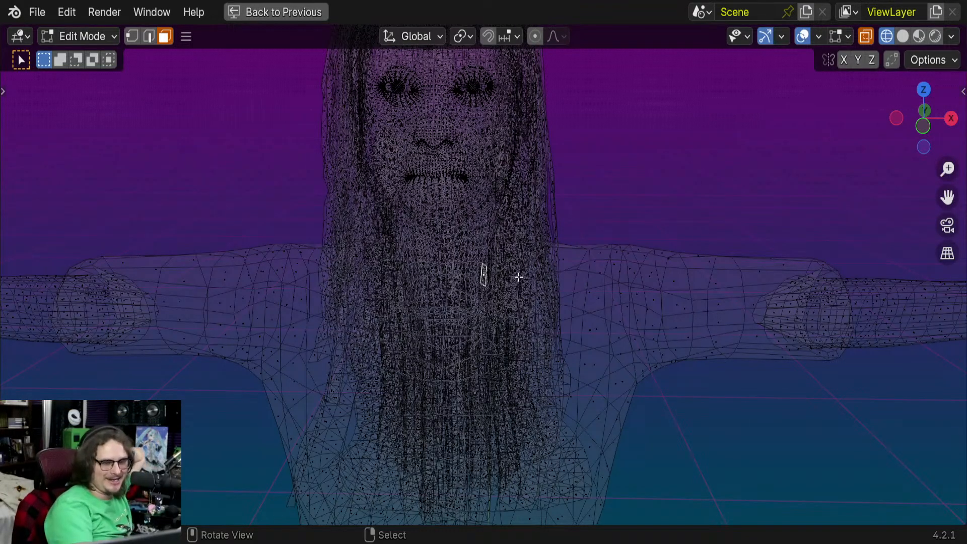
pyautogui.press('KP_Decimal')
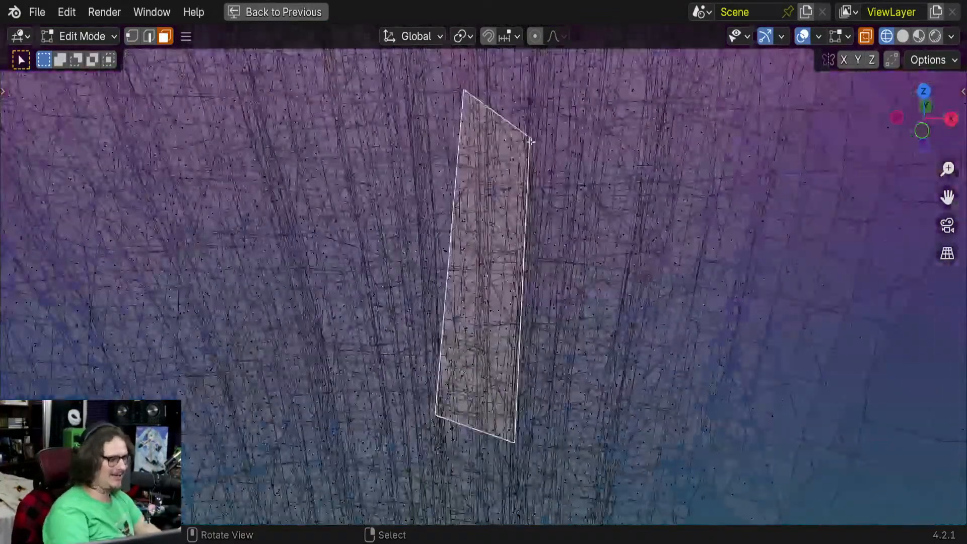
pyautogui.moveTo(531, 141); pyautogui.dragTo(616, 250, button='middle')
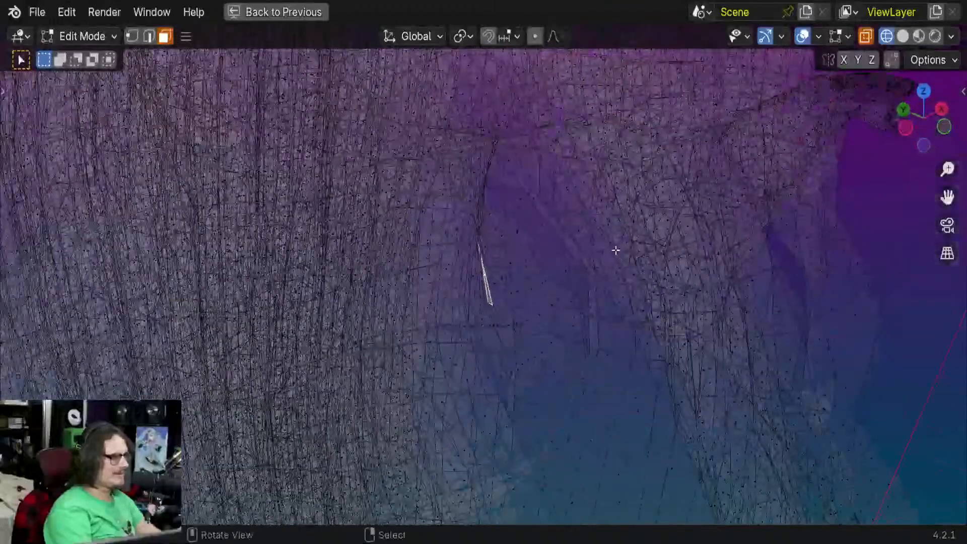
# - Switch the viewport to solid shading and inspect the gap between the trimmed chest skin and the dress collar
pyautogui.press('Tab')
pyautogui.moveTo(442, 244); pyautogui.dragTo(505, 296, button='middle')
pyautogui.press('Tab')
pyautogui.scroll(-10, 505, 295)
pyautogui.scroll(8, 505, 296)
pyautogui.scroll(7, 532, 327)
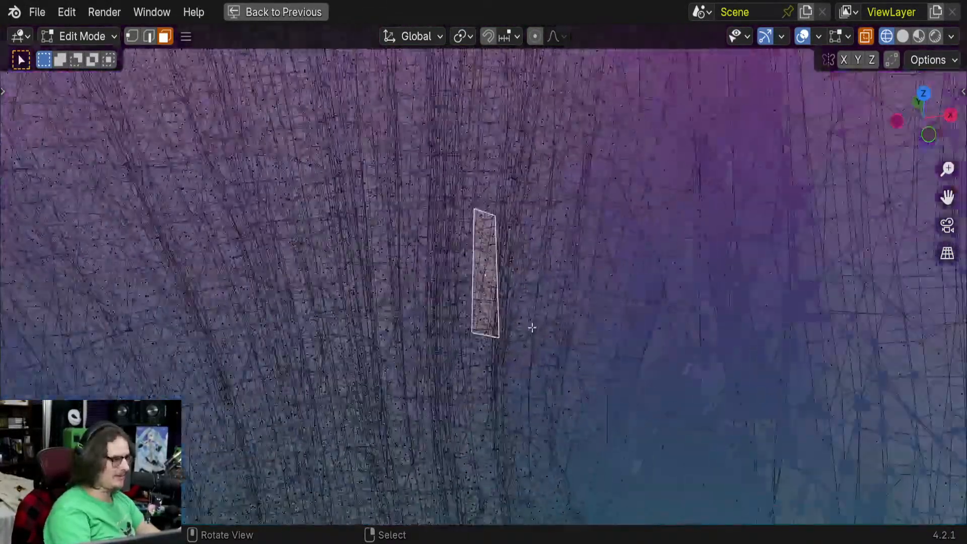
pyautogui.moveTo(533, 328)
pyautogui.mouseDown(button='middle')
pyautogui.moveTo(523, 242)
pyautogui.moveTo(607, 276)
pyautogui.moveTo(570, 292)
pyautogui.moveTo(630, 302)
pyautogui.moveTo(376, 242)
pyautogui.mouseUp(button='middle')
pyautogui.press('z')
pyautogui.click(611, 303)
pyautogui.scroll(4, 376, 242)
pyautogui.moveTo(340, 194); pyautogui.dragTo(387, 230, button='middle')
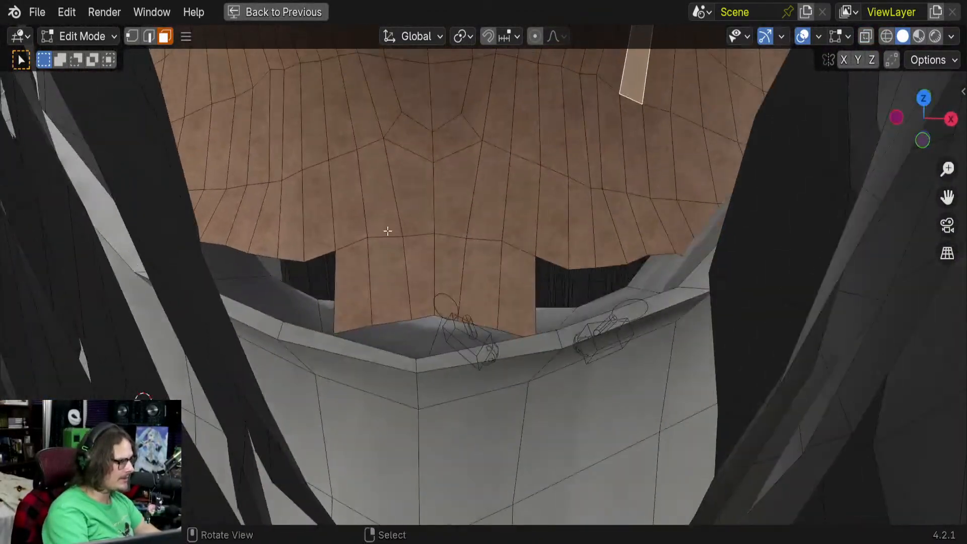
# - Switch to edge selection and try to select the open boundary edges of the trimmed skin beside the collar gap
pyautogui.scroll(2, 313, 250)
pyautogui.press('2')
pyautogui.scroll(-8, 301, 254)
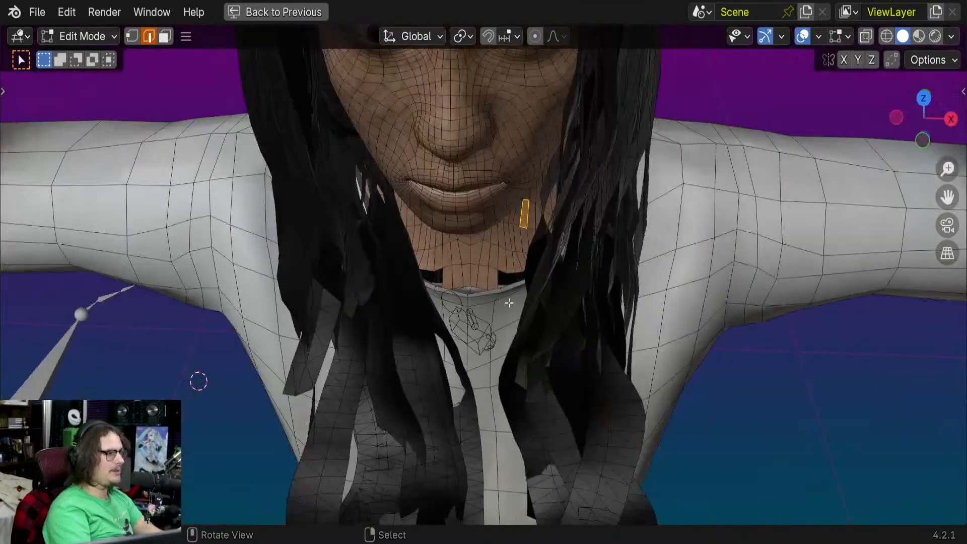
pyautogui.moveTo(534, 297)
pyautogui.mouseDown(button='middle')
pyautogui.moveTo(540, 237)
pyautogui.moveTo(529, 292)
pyautogui.mouseUp(button='middle')
pyautogui.scroll(4, 407, 268)
pyautogui.rightClick(406, 268)
pyautogui.keyDown('alt'); pyautogui.rightClick(389, 250); pyautogui.keyUp('alt')
pyautogui.keyDown('alt'); pyautogui.rightClick(393, 254); pyautogui.keyUp('alt')
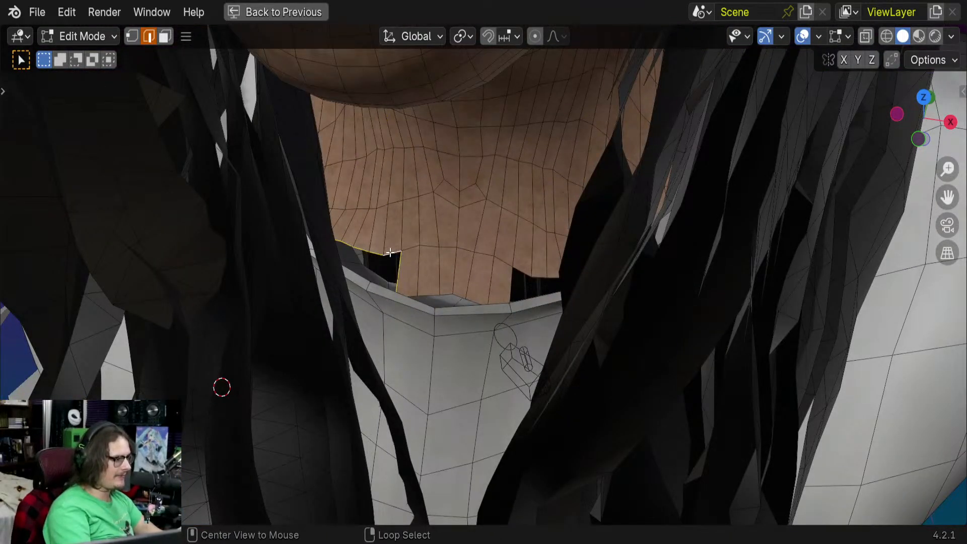
pyautogui.moveTo(394, 255); pyautogui.dragTo(427, 257, button='middle')
pyautogui.scroll(3, 428, 257)
pyautogui.rightClick(333, 277)
pyautogui.moveTo(339, 274); pyautogui.dragTo(437, 228, button='middle')
pyautogui.rightClick(436, 227)
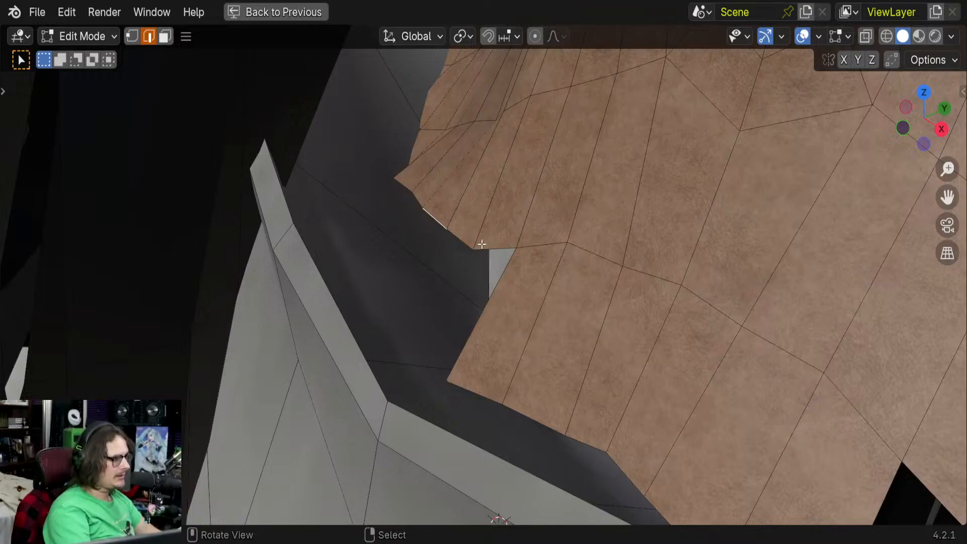
# - Select the vertex at the inner corner of the skin notch and move it down toward the collar with smooth proportional editing
pyautogui.press('`')
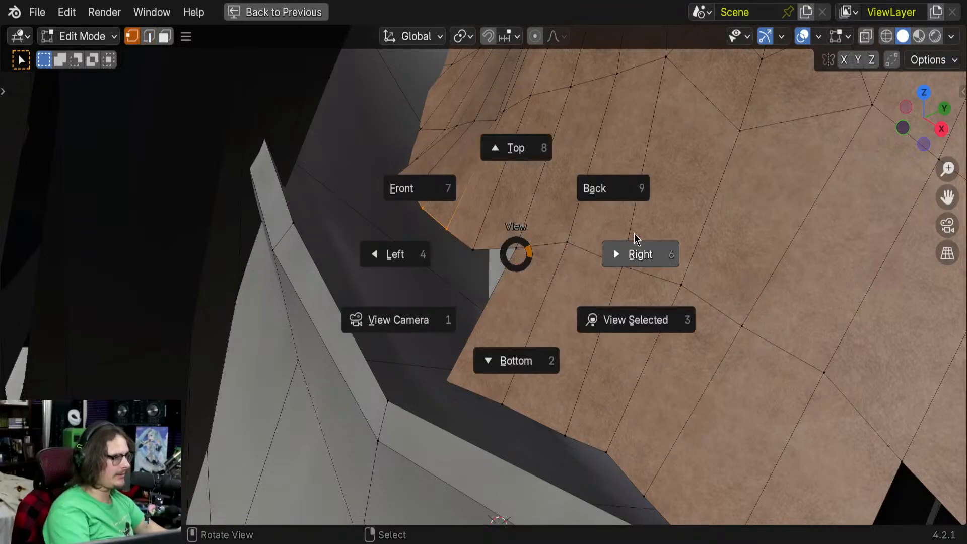
pyautogui.press('Escape')
pyautogui.press('1')
pyautogui.rightClick(514, 251)
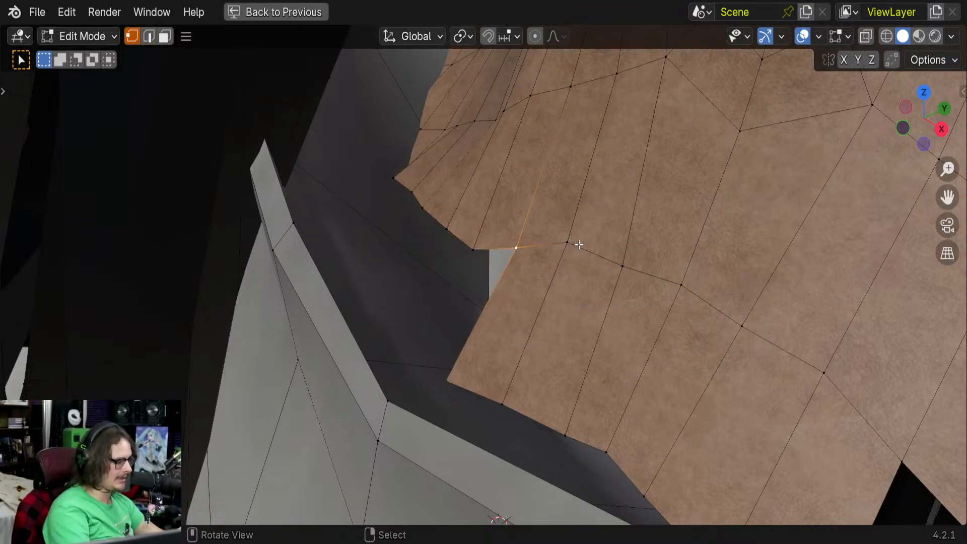
pyautogui.moveTo(579, 244); pyautogui.dragTo(637, 181, button='middle')
pyautogui.press('o')
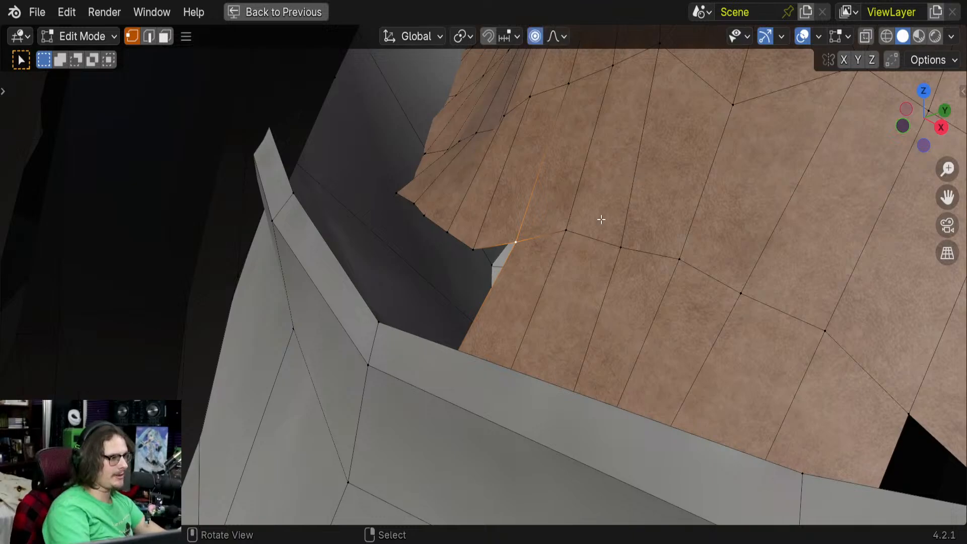
pyautogui.press('g')
pyautogui.scroll(2, 659, 212)
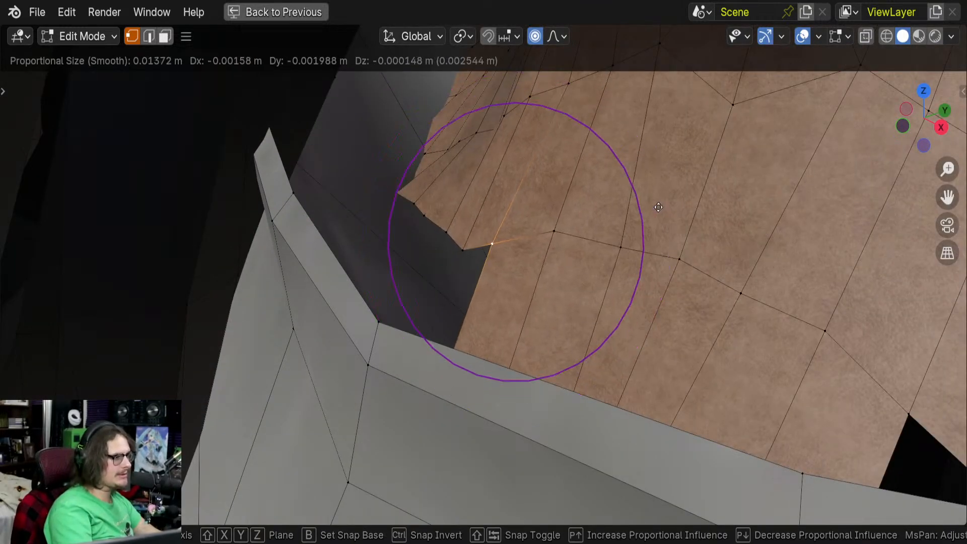
pyautogui.scroll(-4, 662, 242)
pyautogui.scroll(3, 663, 258)
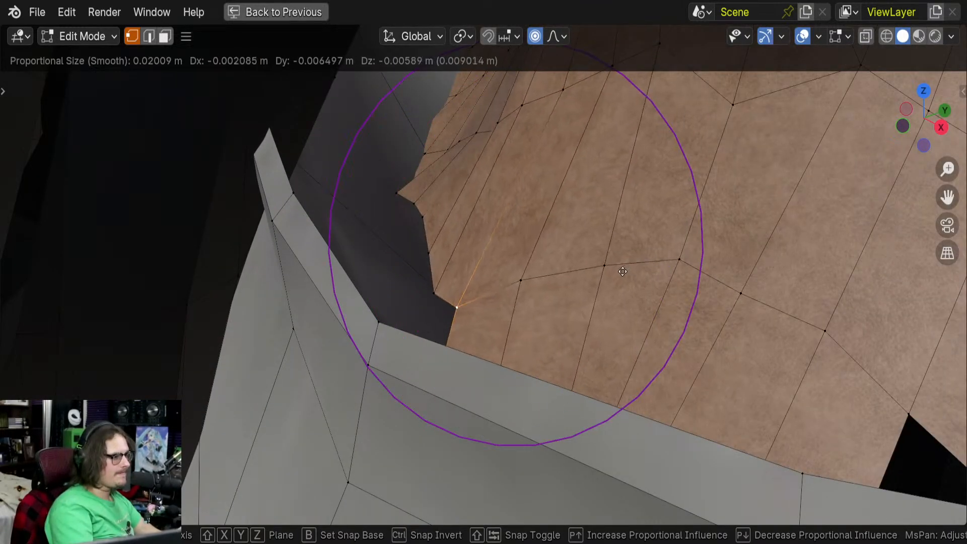
pyautogui.scroll(-5, 629, 282)
pyautogui.click(484, 255)
# - Pull the neighbouring boundary skin closer to the dress collar with proportional editing and check the closed gap
pyautogui.moveTo(484, 256); pyautogui.dragTo(440, 320, button='middle')
pyautogui.press('g')
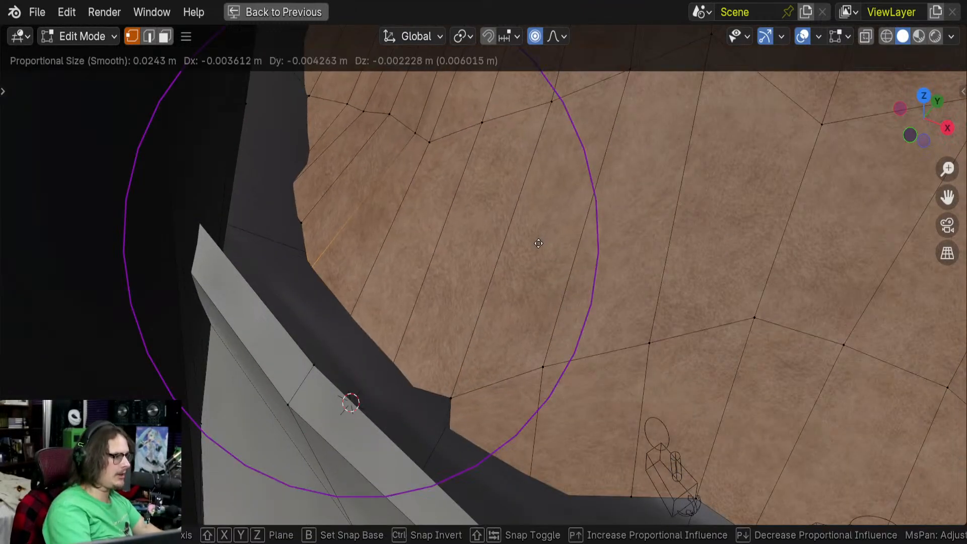
pyautogui.click(511, 251)
pyautogui.moveTo(511, 250); pyautogui.dragTo(392, 334, button='middle')
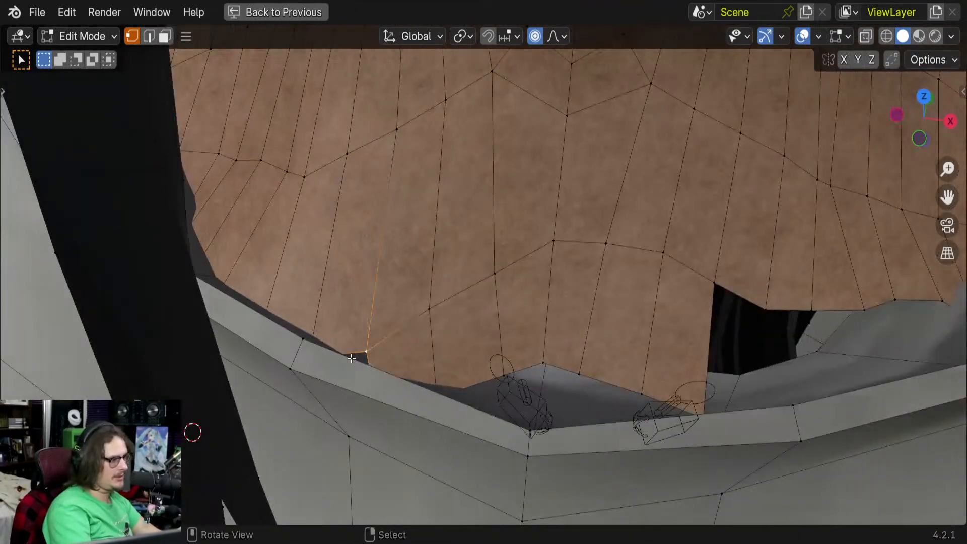
pyautogui.scroll(-10, 527, 313)
pyautogui.press('Tab')
pyautogui.press('Tab')
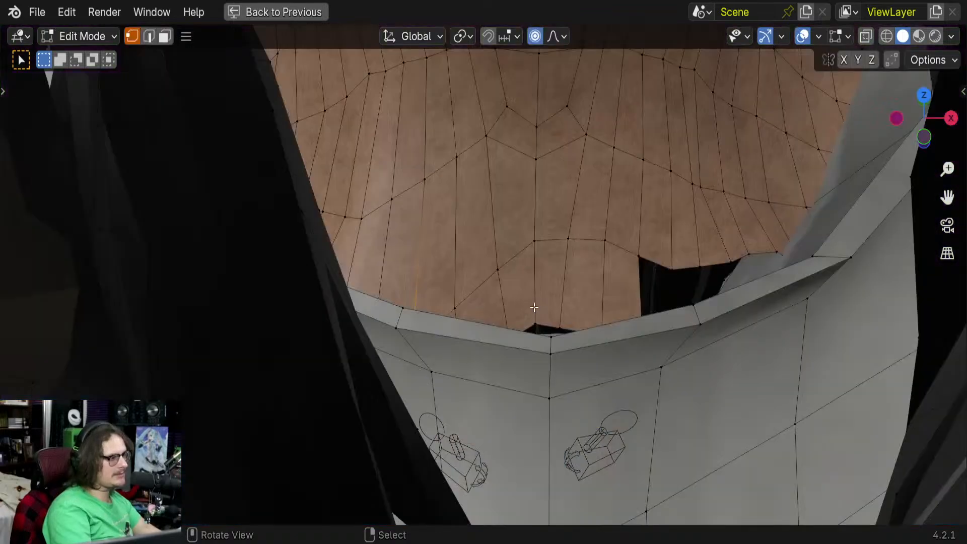
pyautogui.keyDown('shift'); pyautogui.moveTo(536, 309); pyautogui.dragTo(503, 337, button='middle'); pyautogui.keyUp('shift')
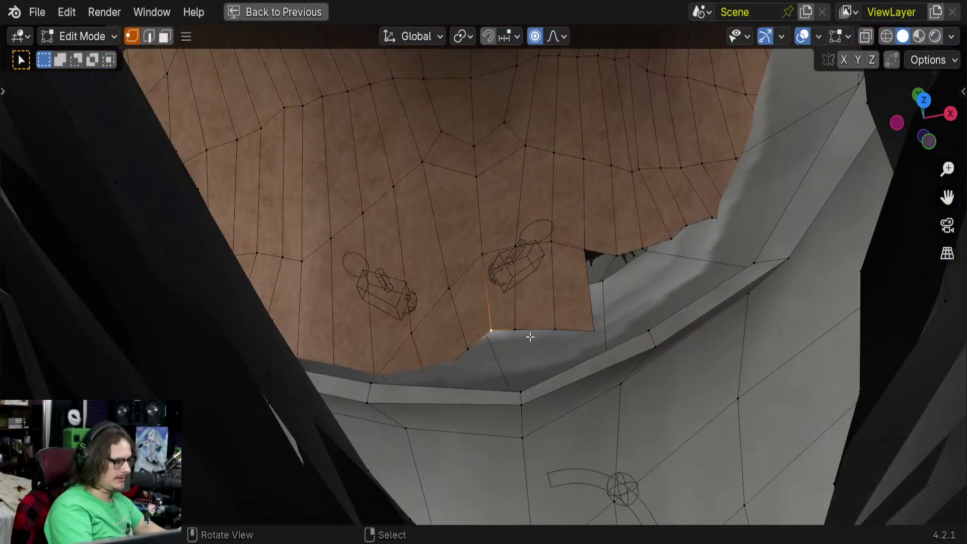
# - Move the skin's lower edge vertices outward at the neckline with smooth proportional editing so they follow the garment's rim
pyautogui.press('g')
pyautogui.click(565, 361)
pyautogui.rightClick(588, 256)
pyautogui.press('g')
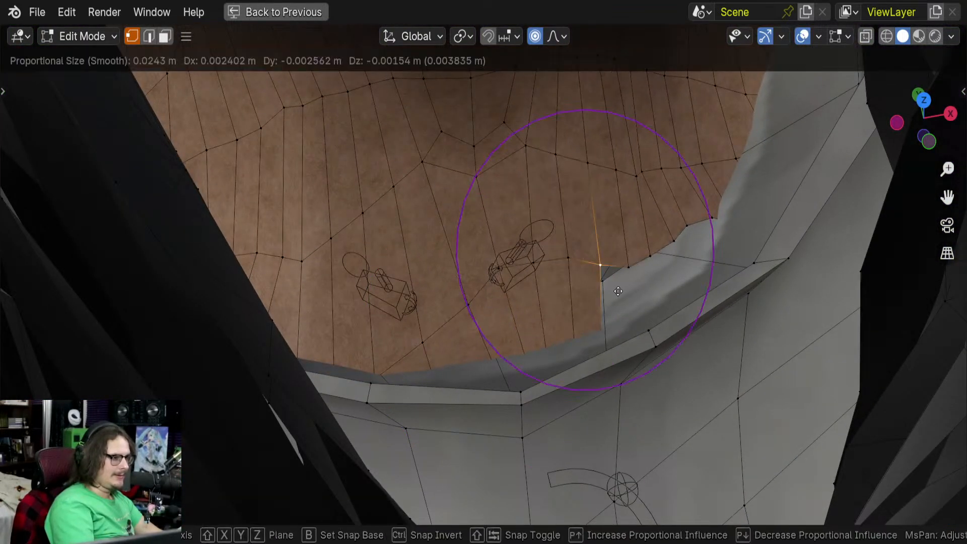
pyautogui.click(654, 324)
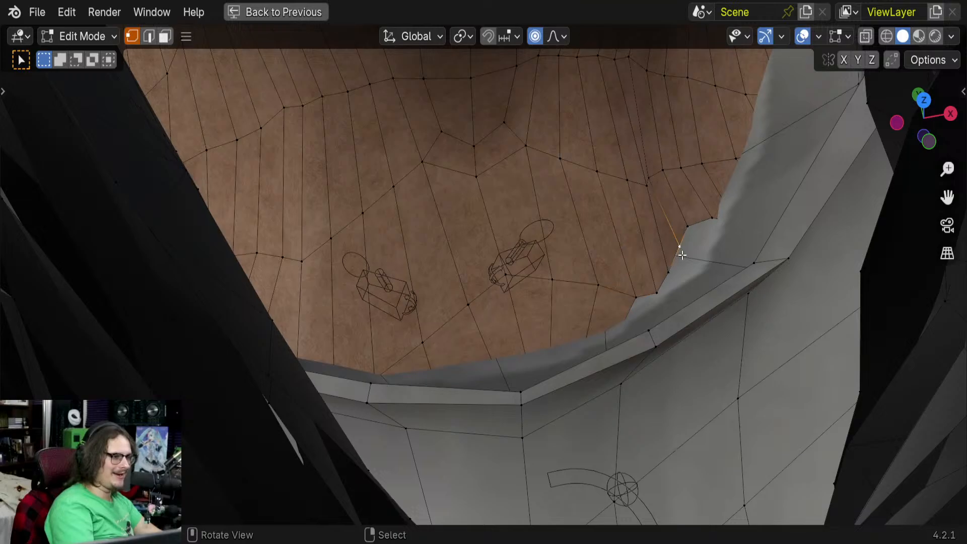
pyautogui.press('g')
pyautogui.click(654, 307)
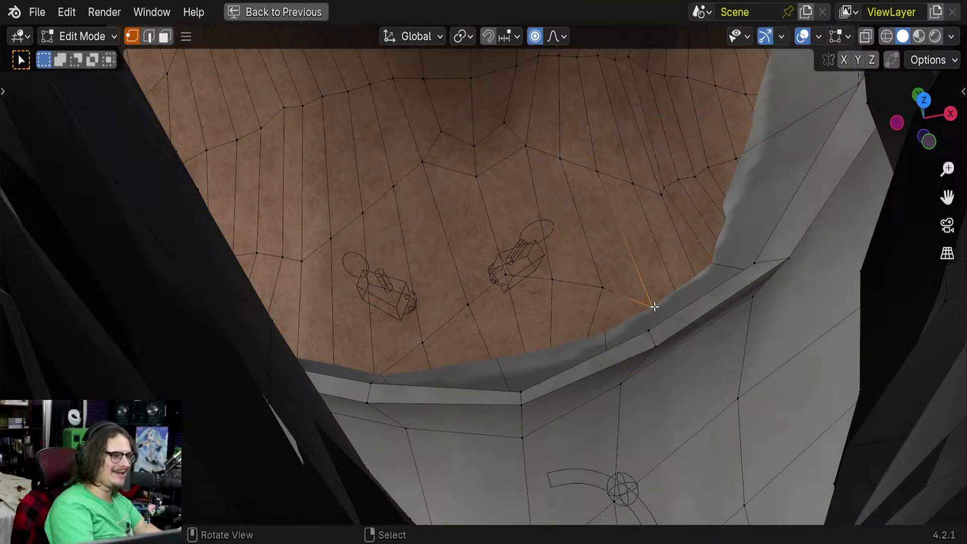
# - Examine the neckline and the inside of the body and clothing for gaps between the skin and the garment
pyautogui.moveTo(663, 313); pyautogui.dragTo(454, 311, button='middle')
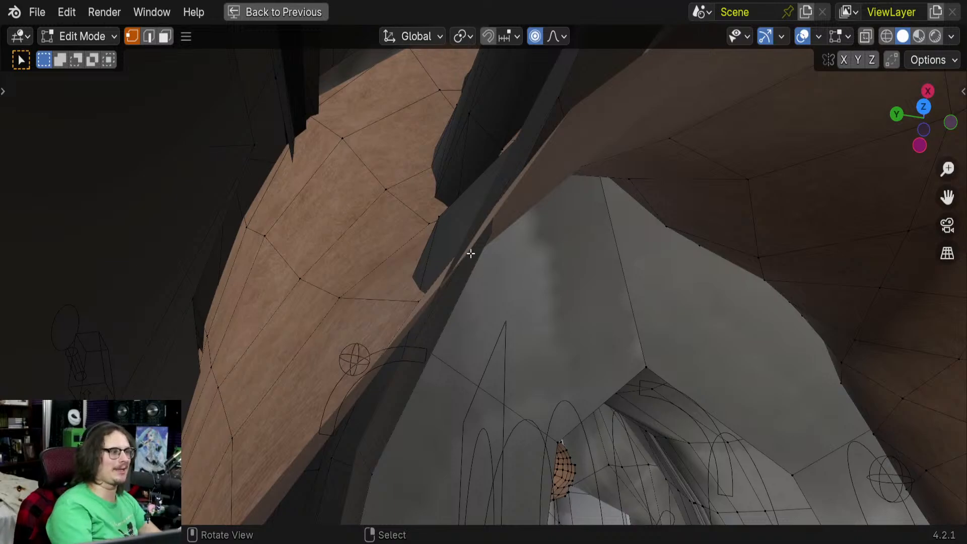
pyautogui.moveTo(471, 254); pyautogui.dragTo(408, 347, button='middle')
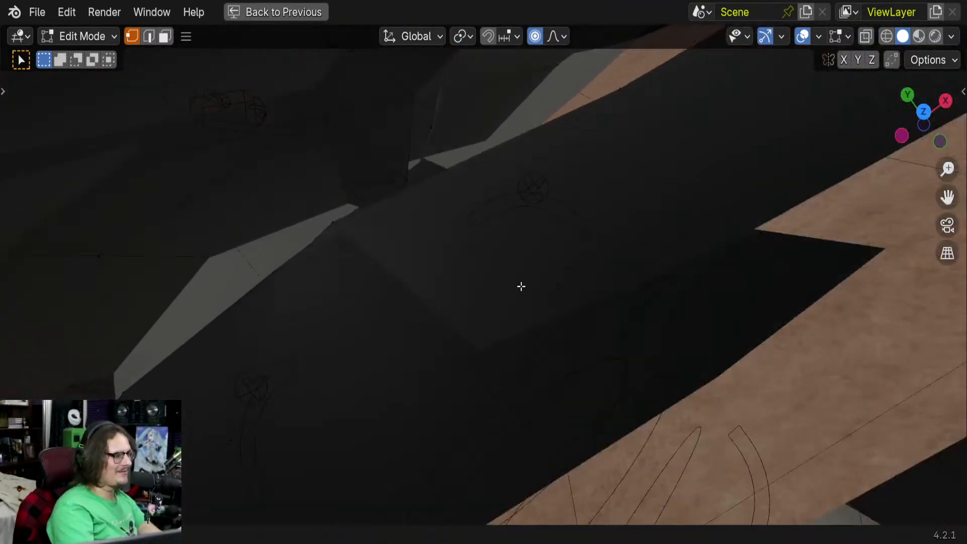
pyautogui.moveTo(520, 304); pyautogui.dragTo(613, 191, button='middle')
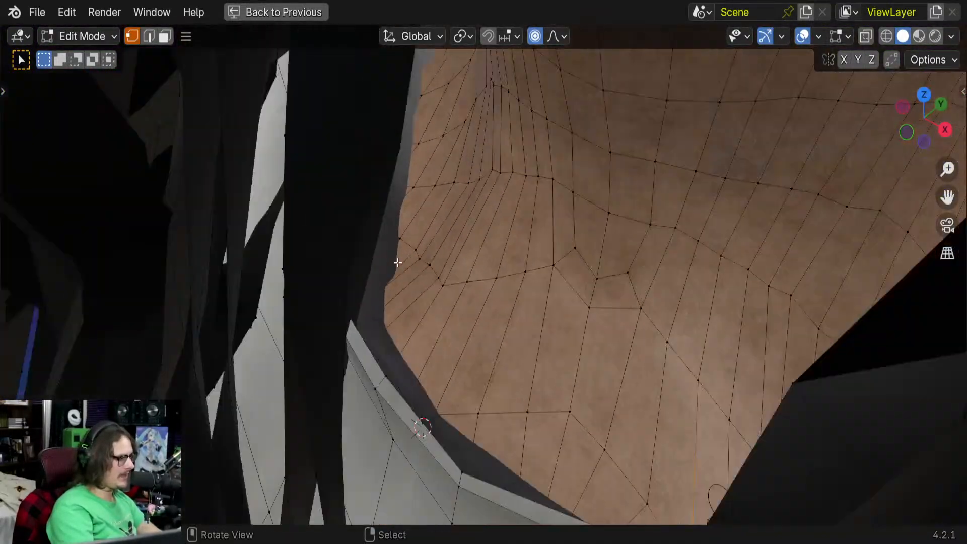
pyautogui.scroll(4, 397, 262)
pyautogui.moveTo(433, 285); pyautogui.dragTo(915, 203, button='middle')
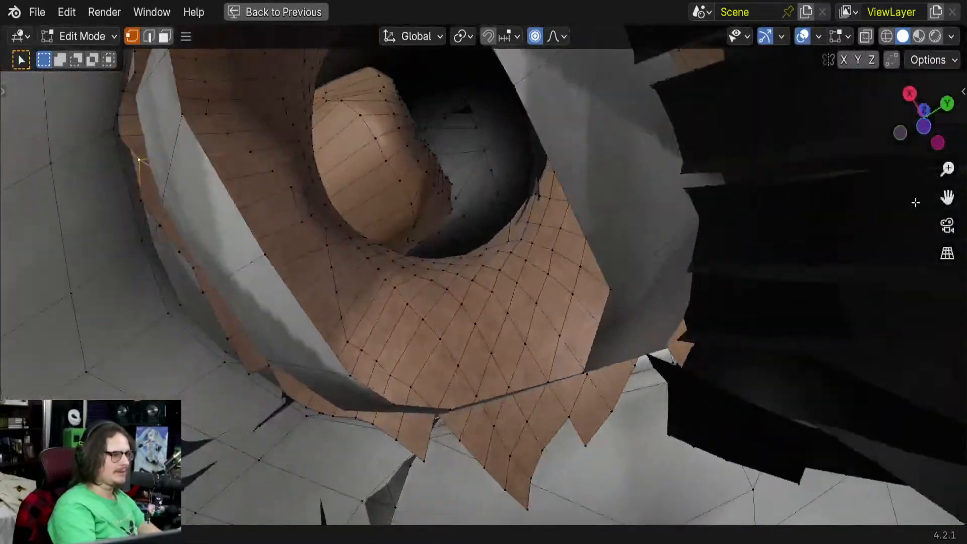
pyautogui.moveTo(624, 283); pyautogui.dragTo(601, 197, button='middle')
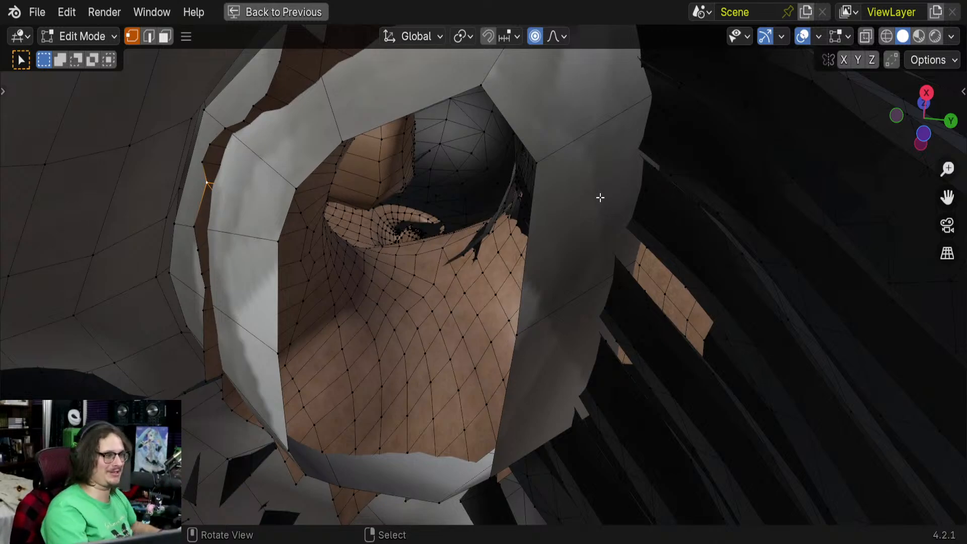
pyautogui.moveTo(567, 220); pyautogui.dragTo(616, 312, button='middle')
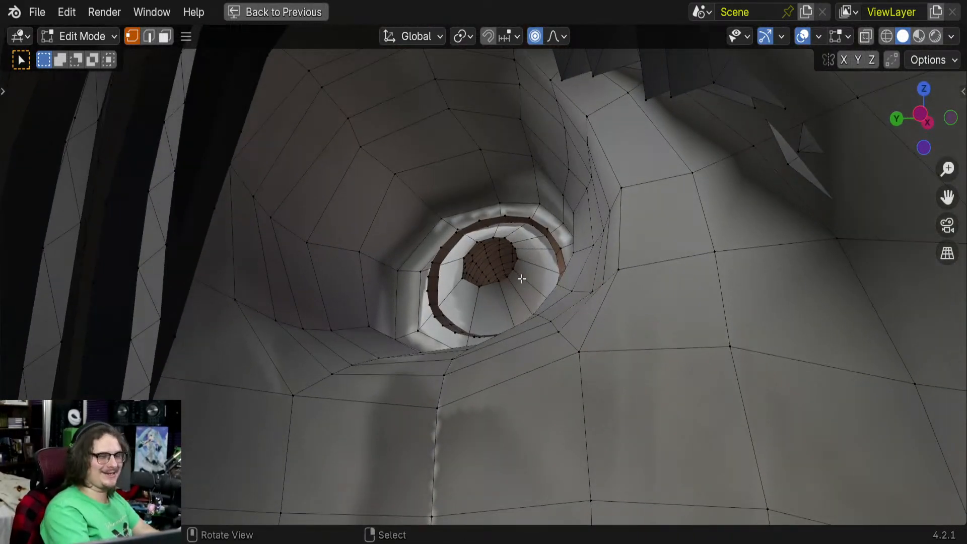
pyautogui.moveTo(521, 278); pyautogui.dragTo(382, 203, button='middle')
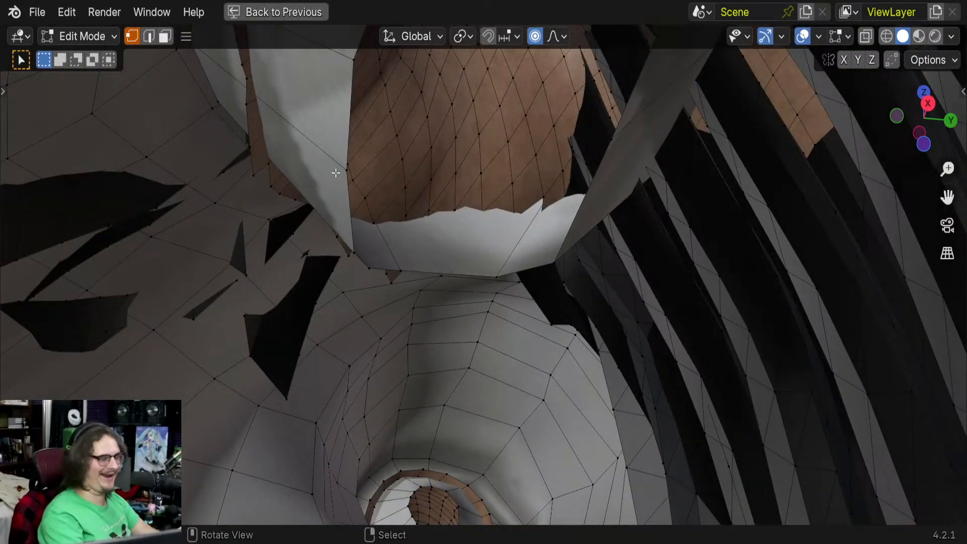
pyautogui.moveTo(369, 291); pyautogui.dragTo(730, 261, button='middle')
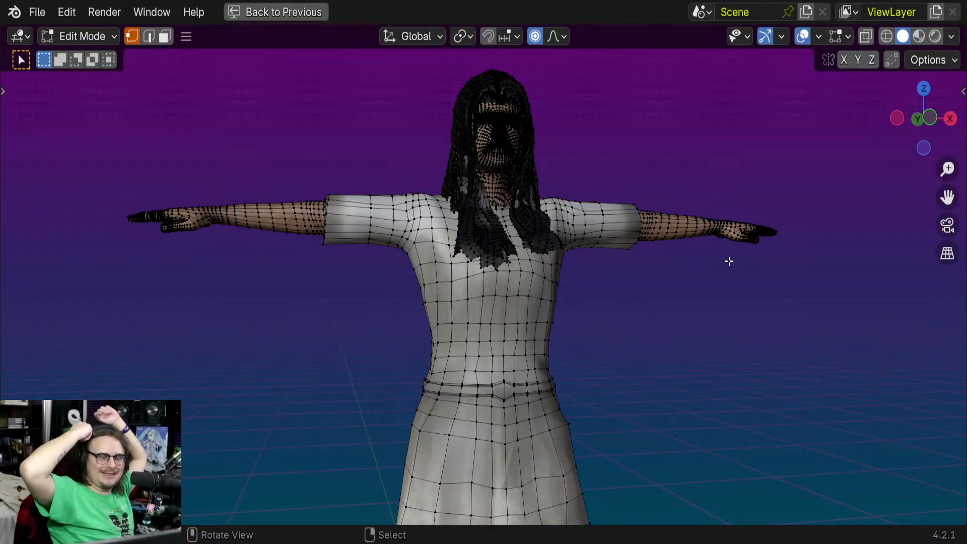
# - Select the entire character mesh and examine the density of the face and hair geometry
pyautogui.press('a')
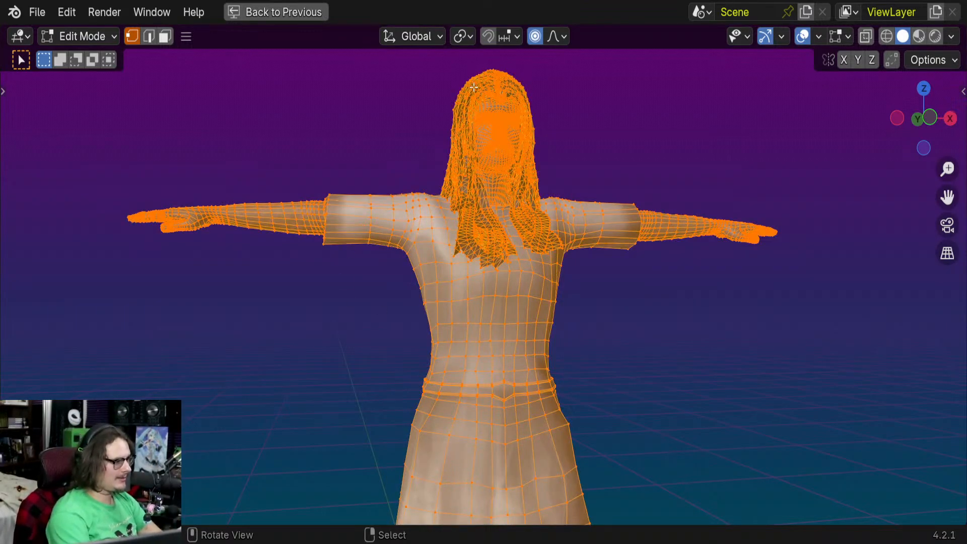
pyautogui.scroll(-6, 524, 124)
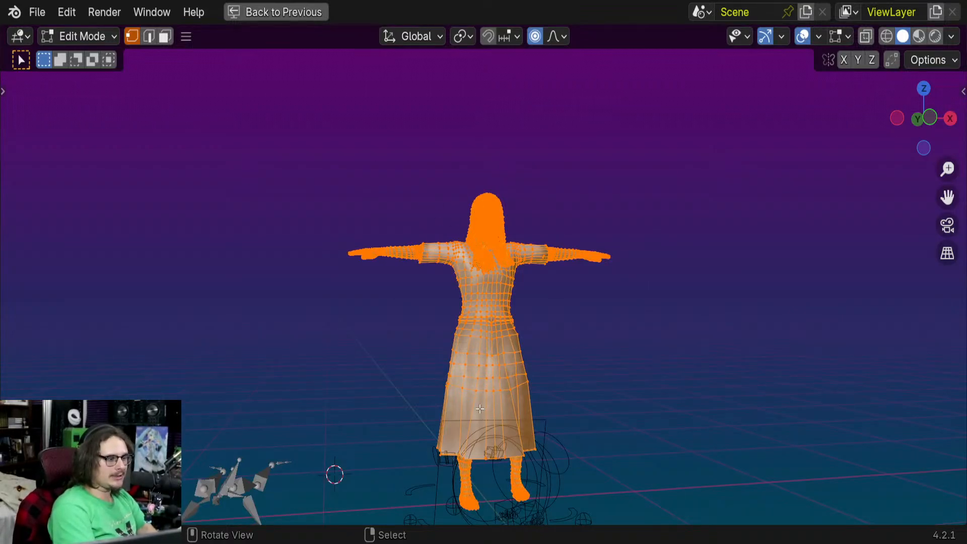
pyautogui.scroll(6, 519, 352)
pyautogui.scroll(5, 548, 353)
pyautogui.keyDown('shift'); pyautogui.moveTo(554, 140); pyautogui.dragTo(503, 216, button='middle'); pyautogui.keyUp('shift')
pyautogui.scroll(-1, 548, 353)
pyautogui.scroll(6, 580, 227)
pyautogui.moveTo(645, 226); pyautogui.dragTo(607, 259, button='middle')
pyautogui.scroll(-3, 515, 241)
pyautogui.scroll(3, 616, 276)
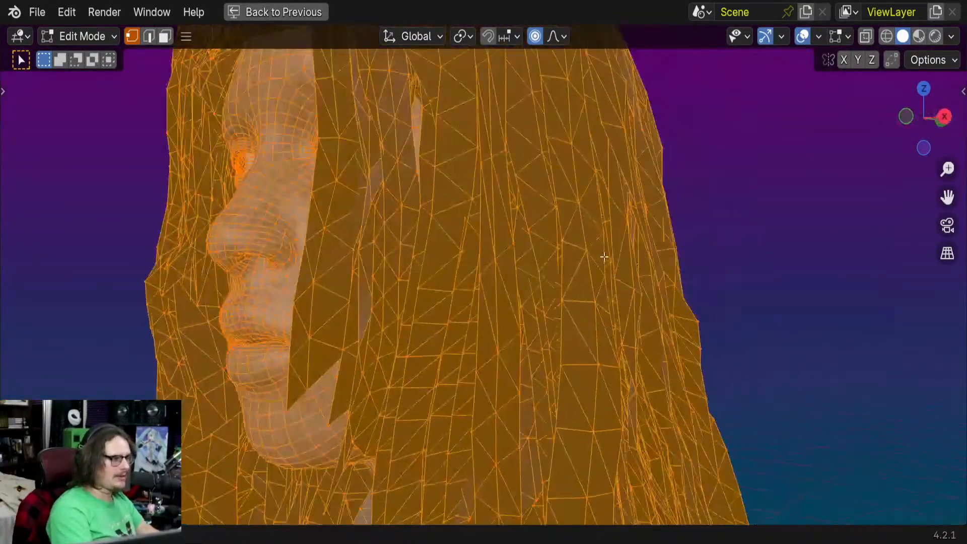
pyautogui.scroll(2, 575, 261)
pyautogui.moveTo(494, 264); pyautogui.dragTo(549, 262, button='middle')
pyautogui.scroll(-2, 512, 264)
pyautogui.scroll(3, 486, 249)
pyautogui.scroll(-3, 484, 247)
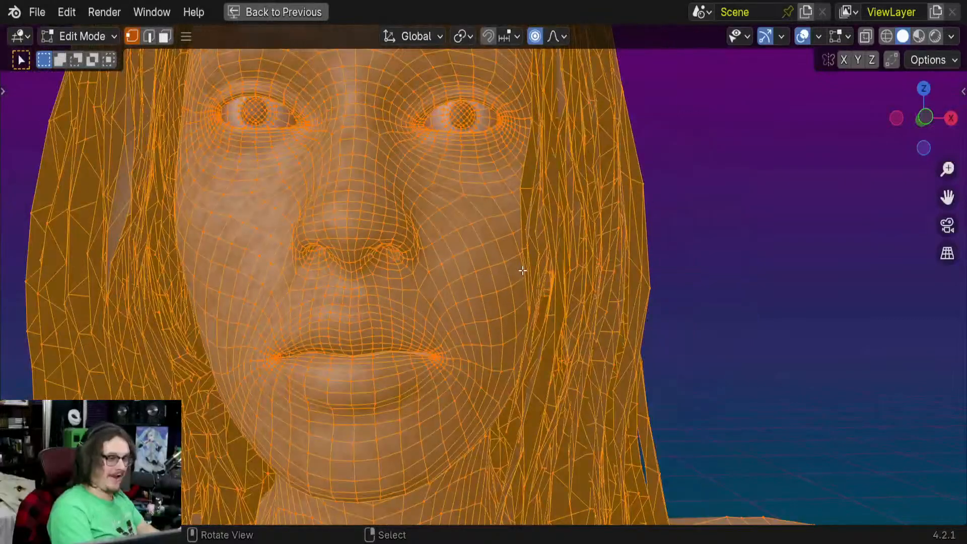
pyautogui.scroll(-1, 553, 210)
pyautogui.keyDown('shift'); pyautogui.moveTo(491, 265); pyautogui.dragTo(526, 225, button='middle'); pyautogui.keyUp('shift')
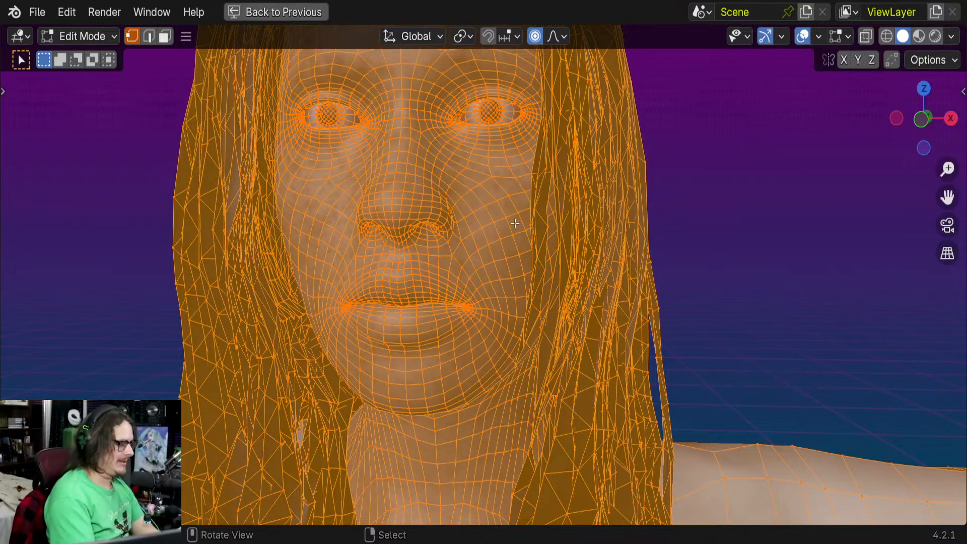
pyautogui.scroll(-1, 715, 172)
# - Check which skin geometry is connected to the face by selecting the linked mesh, and clear the selection
pyautogui.rightClick(720, 168)
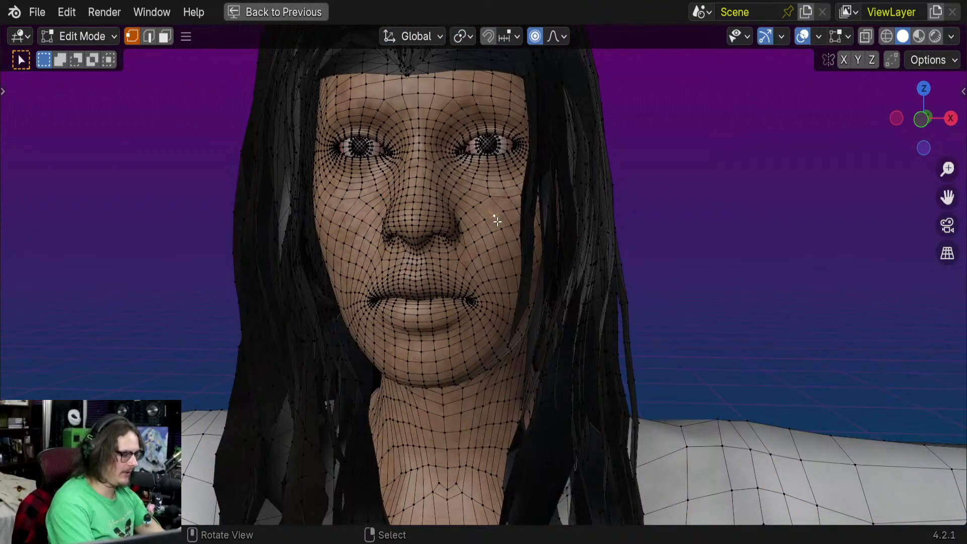
pyautogui.moveTo(565, 212); pyautogui.dragTo(582, 194, button='middle')
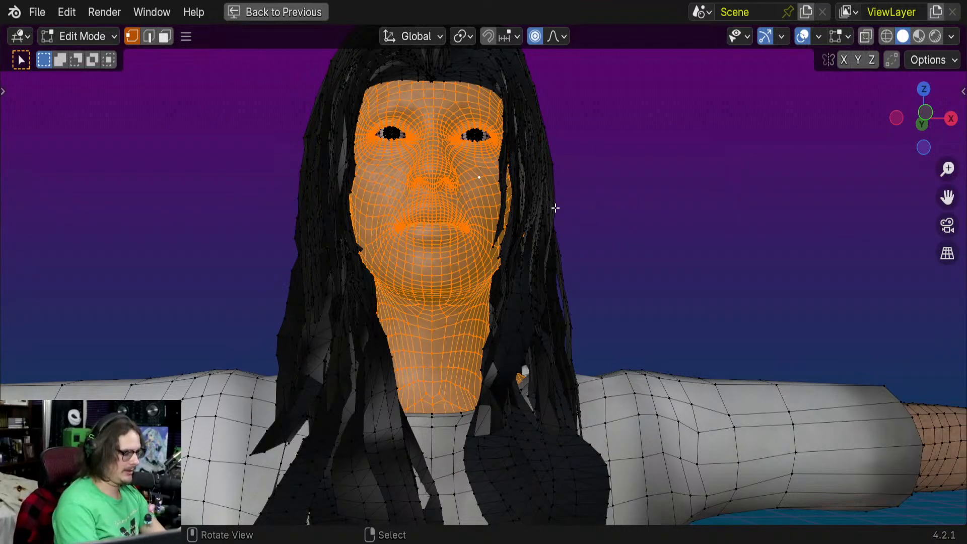
pyautogui.scroll(-3, 556, 208)
pyautogui.scroll(3, 572, 216)
pyautogui.press('Tab')
pyautogui.press('Tab')
pyautogui.hotkey('alt', 'a')
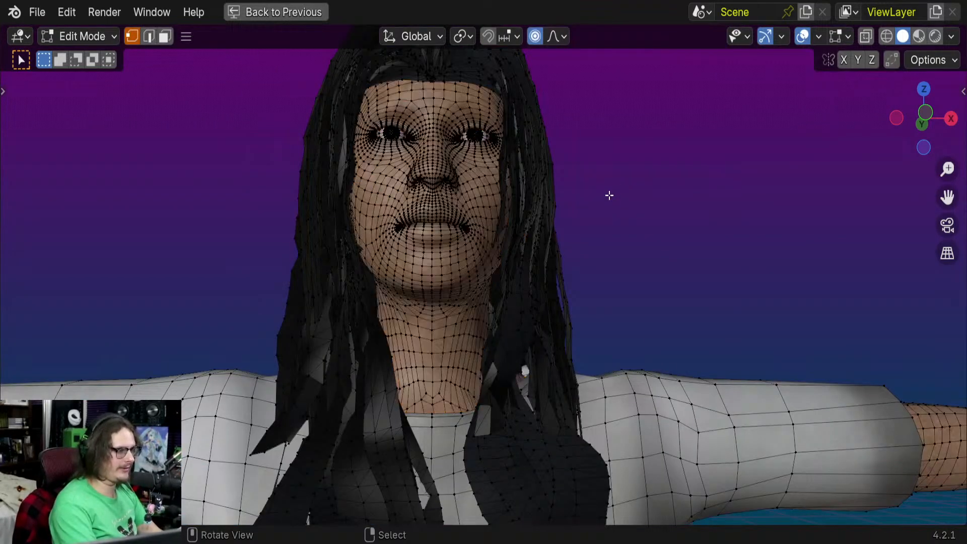
pyautogui.scroll(4, 600, 232)
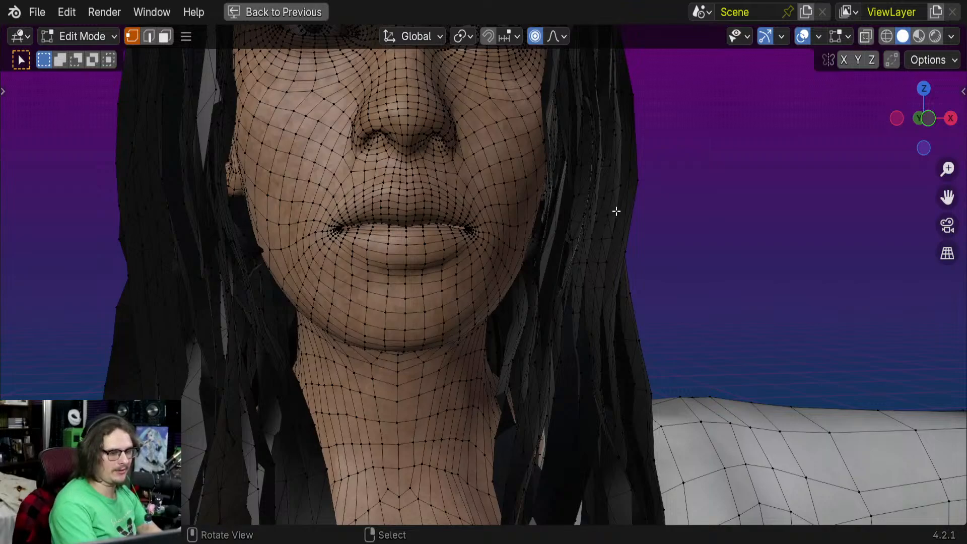
pyautogui.scroll(-4, 615, 209)
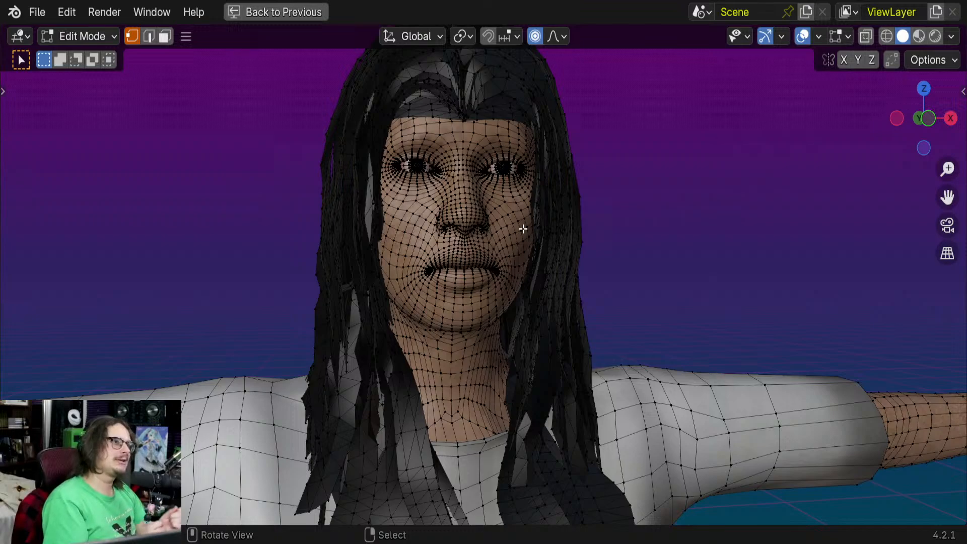
# - Examine the mesh of the forearm and hand beyond the sleeve and leave nothing selected
pyautogui.scroll(-6, 633, 222)
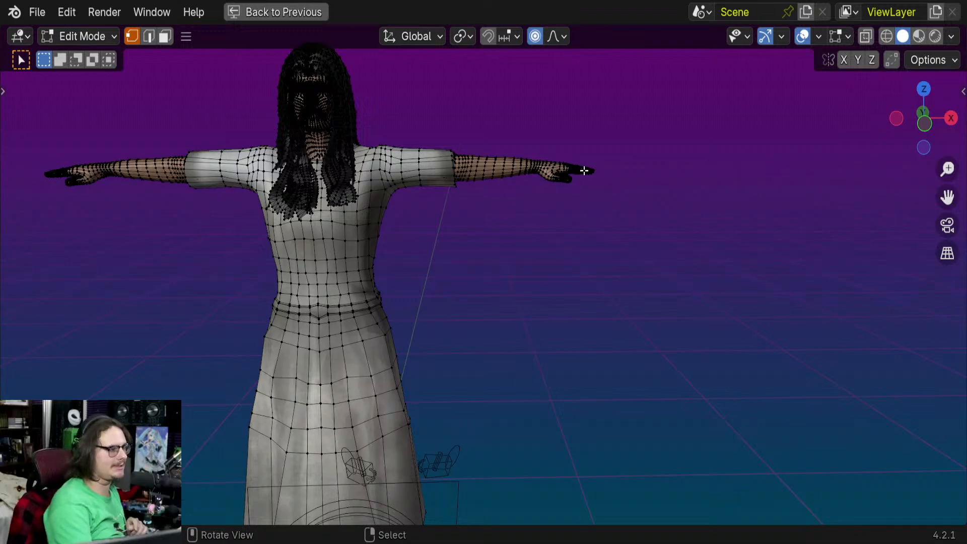
pyautogui.moveTo(584, 169); pyautogui.dragTo(529, 197, button='middle')
pyautogui.scroll(1, 473, 190)
pyautogui.scroll(4, 449, 260)
pyautogui.scroll(-3, 513, 223)
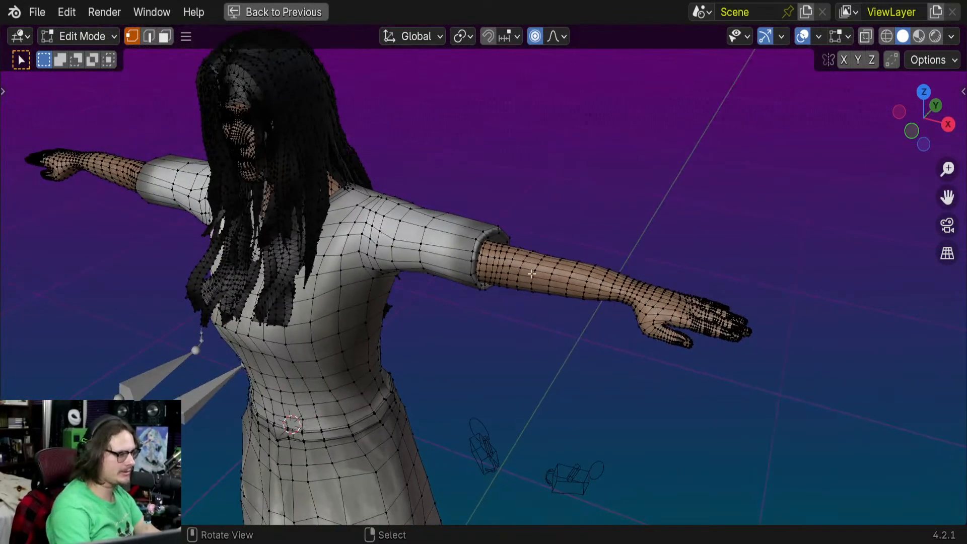
pyautogui.rightClick(534, 276)
pyautogui.moveTo(588, 195); pyautogui.dragTo(692, 222, button='middle')
pyautogui.hotkey('alt', 'a')
pyautogui.scroll(3, 692, 222)
pyautogui.moveTo(588, 251); pyautogui.dragTo(367, 304, button='middle')
pyautogui.scroll(-3, 368, 305)
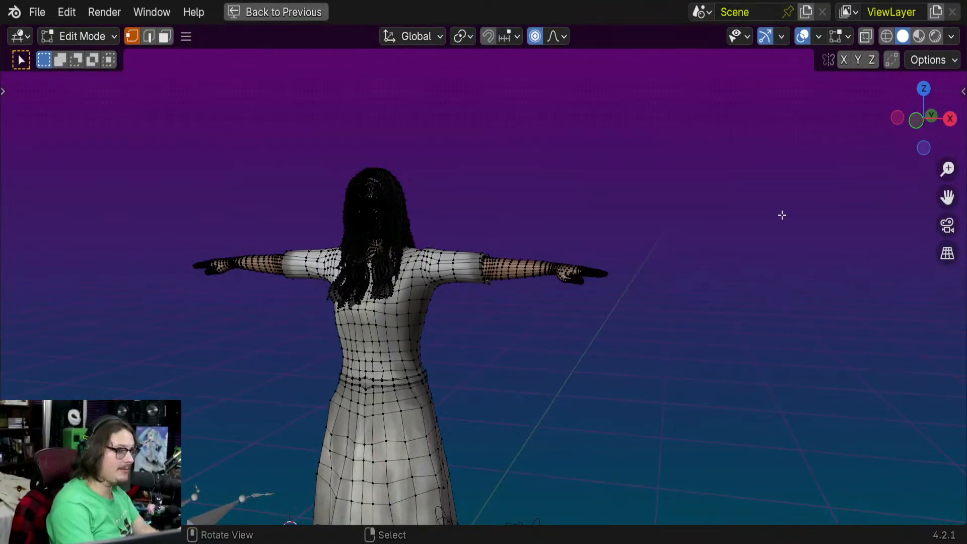
# - Examine the topology of both feet, toes and ankles below the skirt
pyautogui.keyDown('shift'); pyautogui.moveTo(486, 236); pyautogui.dragTo(605, 141, button='middle'); pyautogui.keyUp('shift')
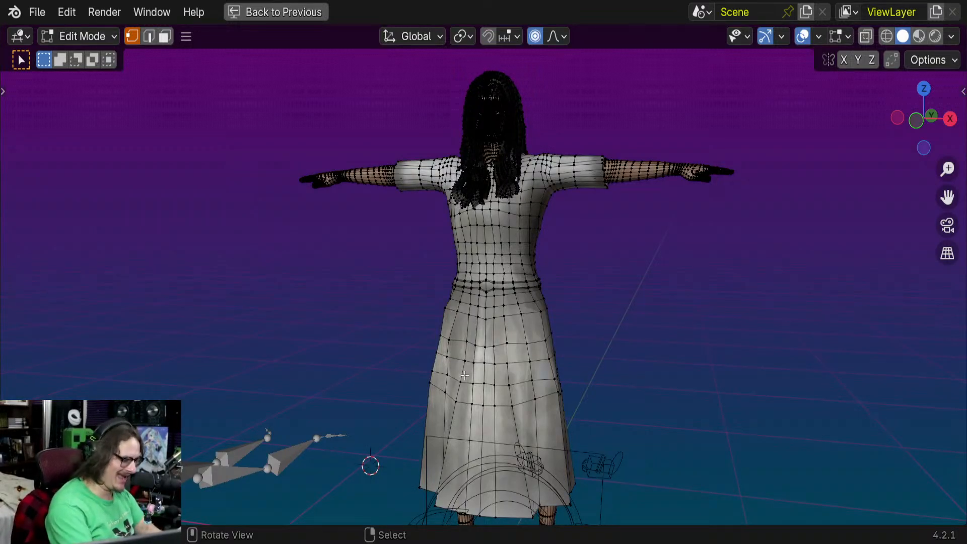
pyautogui.keyDown('shift'); pyautogui.moveTo(466, 378); pyautogui.dragTo(564, 395, button='middle'); pyautogui.keyUp('shift')
pyautogui.keyDown('shift'); pyautogui.moveTo(564, 395); pyautogui.dragTo(532, 231, button='middle'); pyautogui.keyUp('shift')
pyautogui.scroll(3, 488, 431)
pyautogui.scroll(3, 474, 443)
pyautogui.moveTo(488, 432); pyautogui.dragTo(287, 272, button='middle')
pyautogui.scroll(3, 613, 311)
pyautogui.scroll(-1, 670, 255)
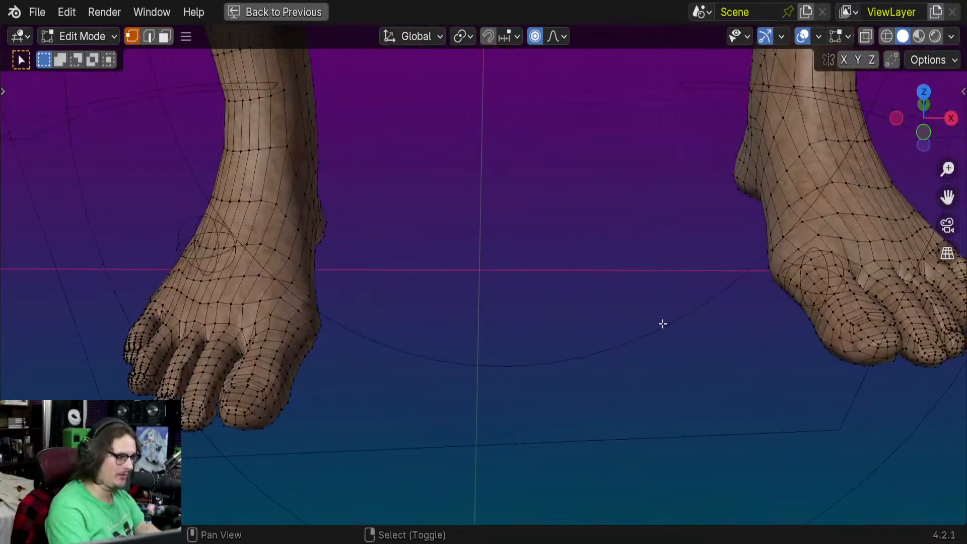
pyautogui.keyDown('shift'); pyautogui.moveTo(663, 324); pyautogui.dragTo(327, 326, button='middle'); pyautogui.keyUp('shift')
pyautogui.moveTo(594, 349); pyautogui.dragTo(511, 354, button='middle')
pyautogui.scroll(-2, 483, 378)
pyautogui.moveTo(474, 388); pyautogui.dragTo(451, 403, button='middle')
pyautogui.scroll(-1, 451, 403)
pyautogui.press('Tab')
pyautogui.press('Tab')
pyautogui.scroll(3, 535, 321)
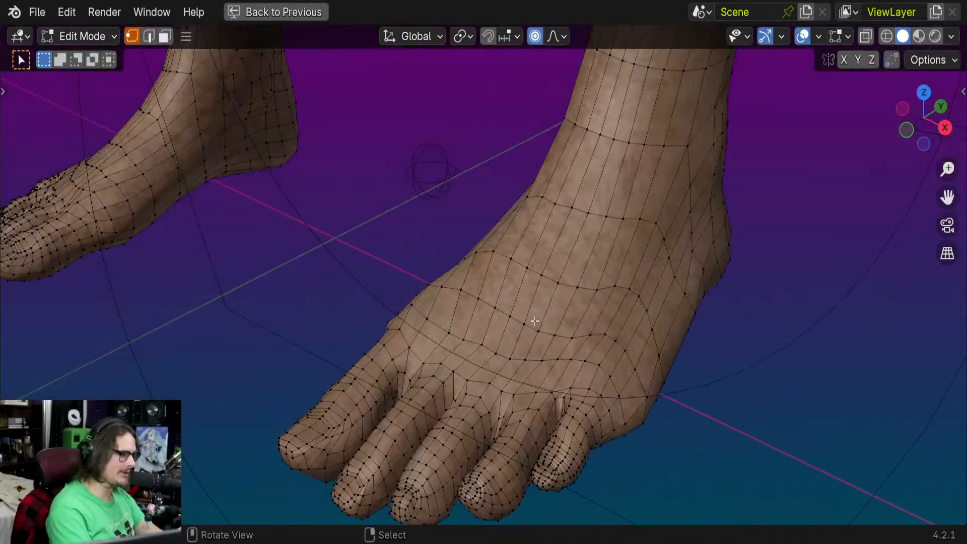
pyautogui.scroll(-4, 535, 322)
pyautogui.moveTo(524, 390); pyautogui.dragTo(592, 398, button='middle')
pyautogui.scroll(4, 547, 410)
pyautogui.scroll(-2, 539, 418)
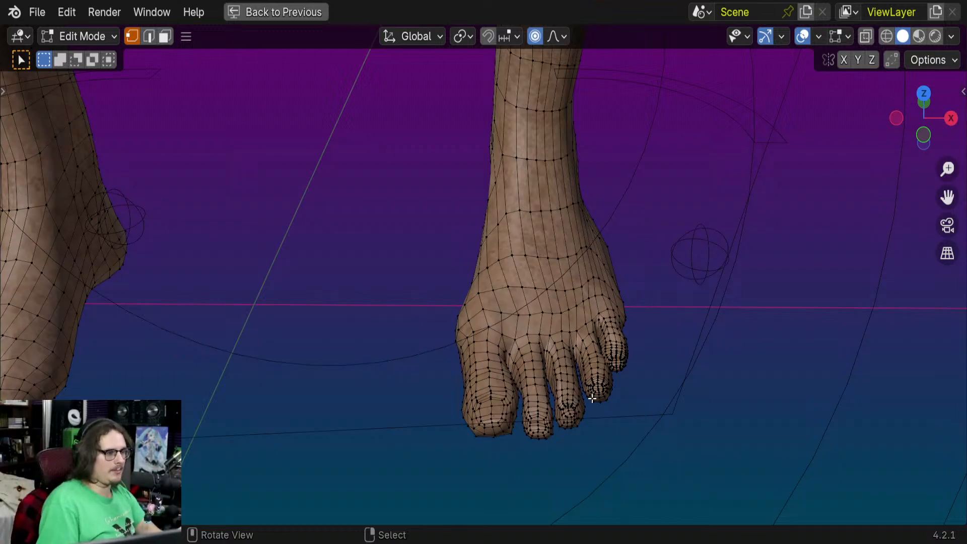
# - Examine the face topology around the eyes, nose and mouth from the front and at an angle
pyautogui.scroll(-10, 535, 313)
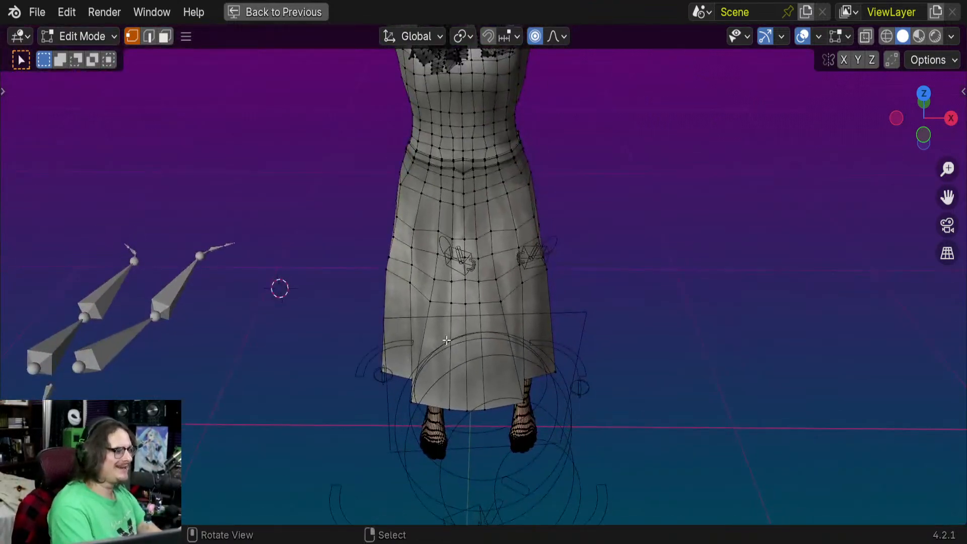
pyautogui.keyDown('shift'); pyautogui.moveTo(496, 202); pyautogui.dragTo(500, 257, button='middle'); pyautogui.keyUp('shift')
pyautogui.scroll(4, 522, 266)
pyautogui.keyDown('shift'); pyautogui.moveTo(501, 149); pyautogui.dragTo(490, 308, button='middle'); pyautogui.keyUp('shift')
pyautogui.scroll(7, 490, 307)
pyautogui.keyDown('shift'); pyautogui.moveTo(559, 201); pyautogui.dragTo(546, 373, button='middle'); pyautogui.keyUp('shift')
pyautogui.scroll(-3, 538, 289)
pyautogui.moveTo(538, 289); pyautogui.dragTo(570, 282, button='middle')
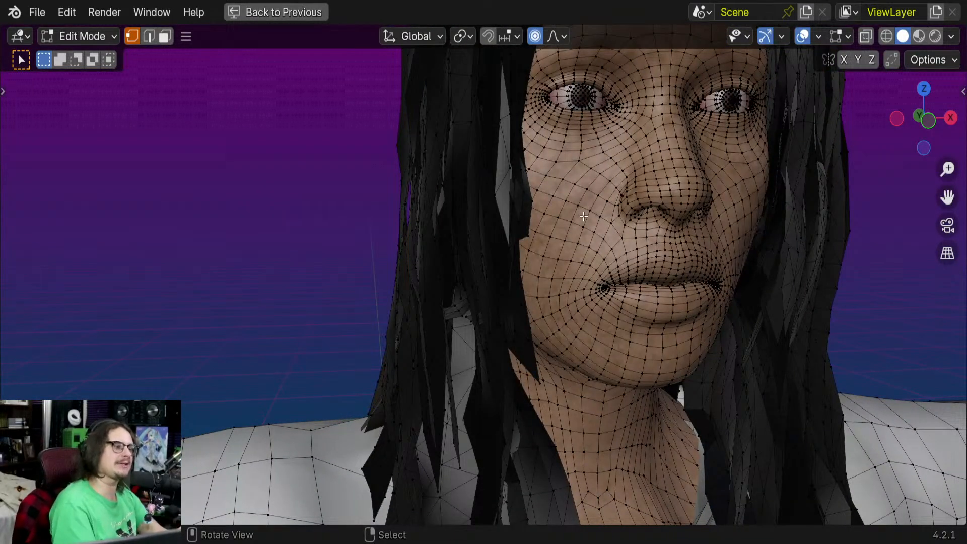
pyautogui.scroll(-3, 636, 227)
pyautogui.moveTo(636, 227)
pyautogui.mouseDown(button='middle')
pyautogui.moveTo(609, 265)
pyautogui.moveTo(645, 207)
pyautogui.moveTo(618, 228)
pyautogui.mouseUp(button='middle')
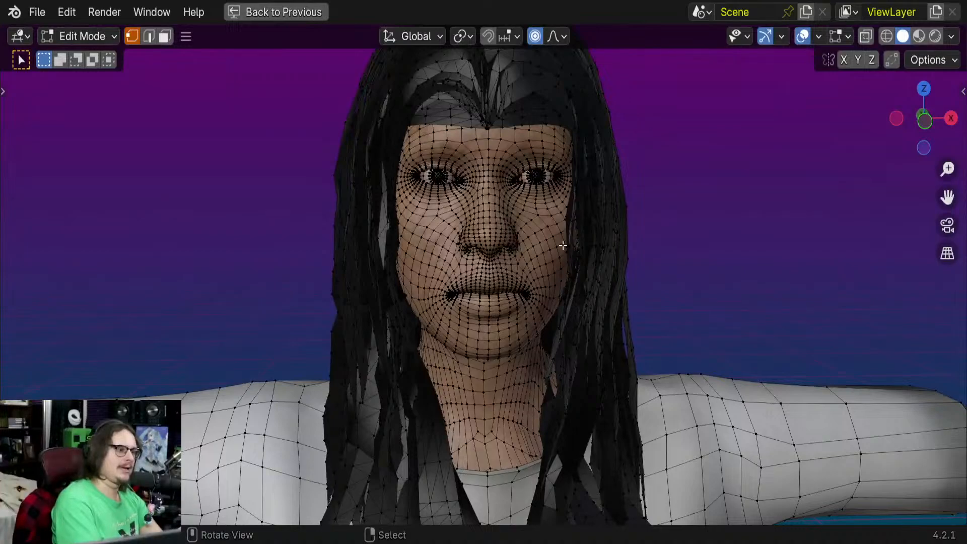
pyautogui.scroll(-2, 563, 245)
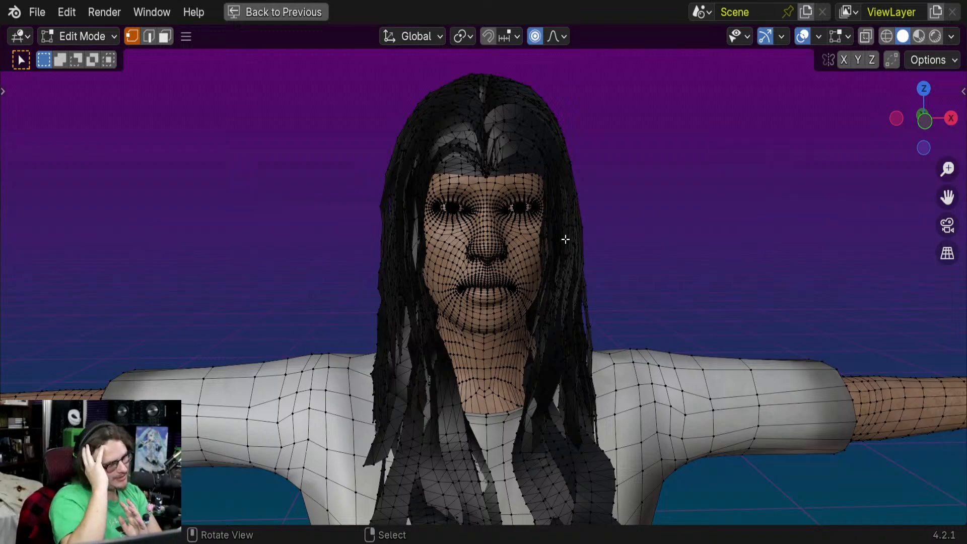
pyautogui.scroll(4, 580, 269)
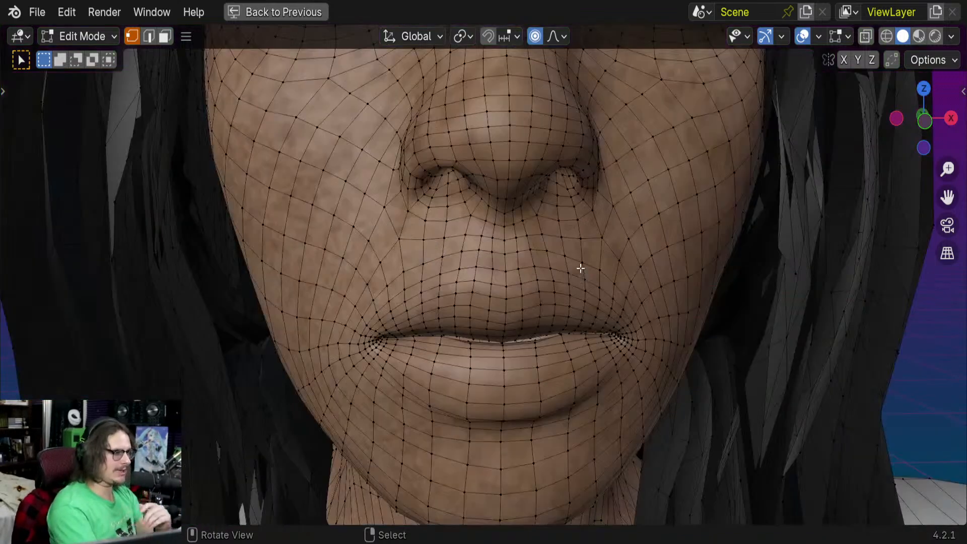
pyautogui.scroll(-3, 579, 267)
pyautogui.moveTo(568, 253); pyautogui.dragTo(555, 262, button='middle')
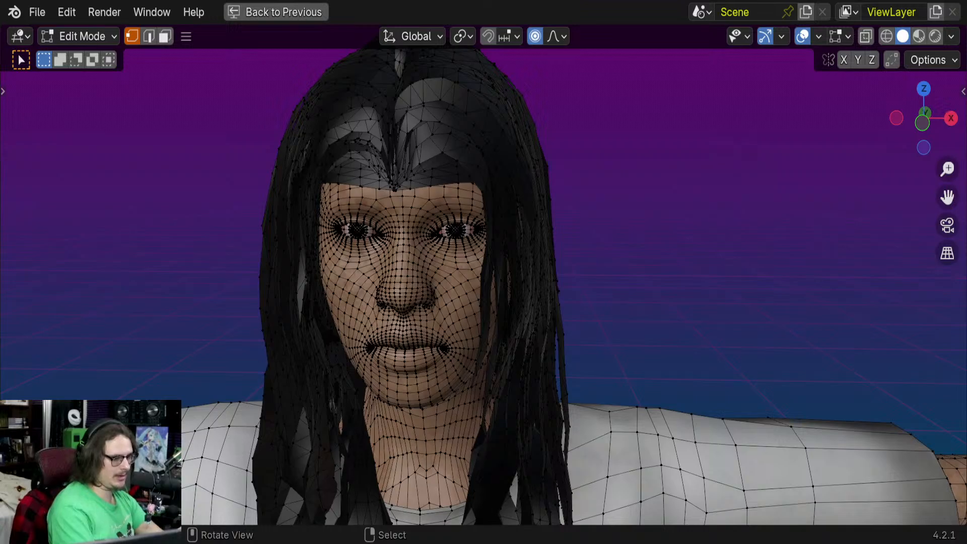
# - Save the character file GhostGirl.blend
pyautogui.moveTo(446, 263); pyautogui.dragTo(475, 288, button='middle')
pyautogui.scroll(-4, 493, 287)
pyautogui.press('KP_Decimal')
pyautogui.scroll(-14, 509, 266)
pyautogui.hotkey('ctrl', 's')
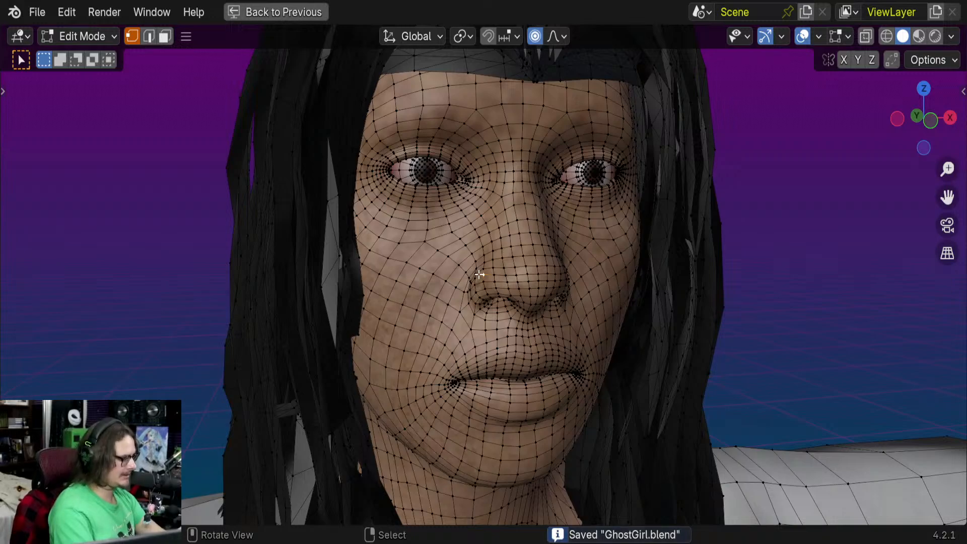
# - Select all faces linked to the character's face and separate the selection into its own object
pyautogui.press('3')
pyautogui.click(479, 274)
pyautogui.hotkey('ctrl', 'l')
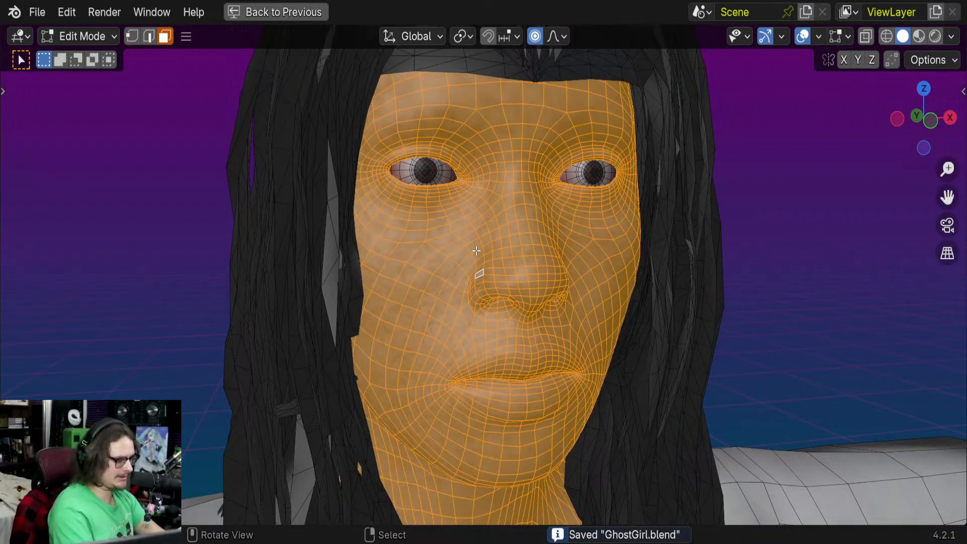
pyautogui.press('p')
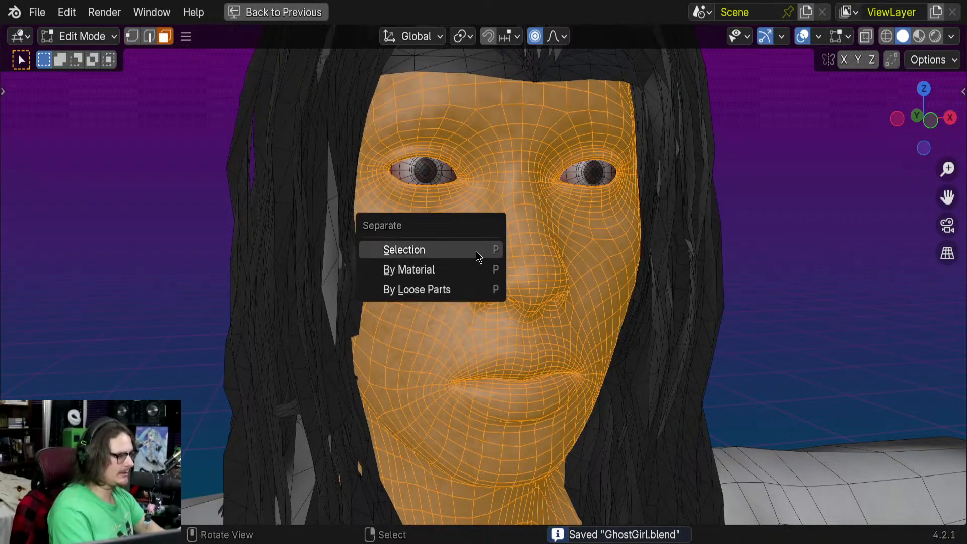
pyautogui.click(429, 254)
# - Leave Edit Mode on the full character, select the separated head object and enter Edit Mode on it
pyautogui.scroll(-4, 443, 270)
pyautogui.scroll(-3, 540, 336)
pyautogui.moveTo(541, 337); pyautogui.dragTo(457, 229, button='middle')
pyautogui.press('Tab')
pyautogui.press('KP_Decimal')
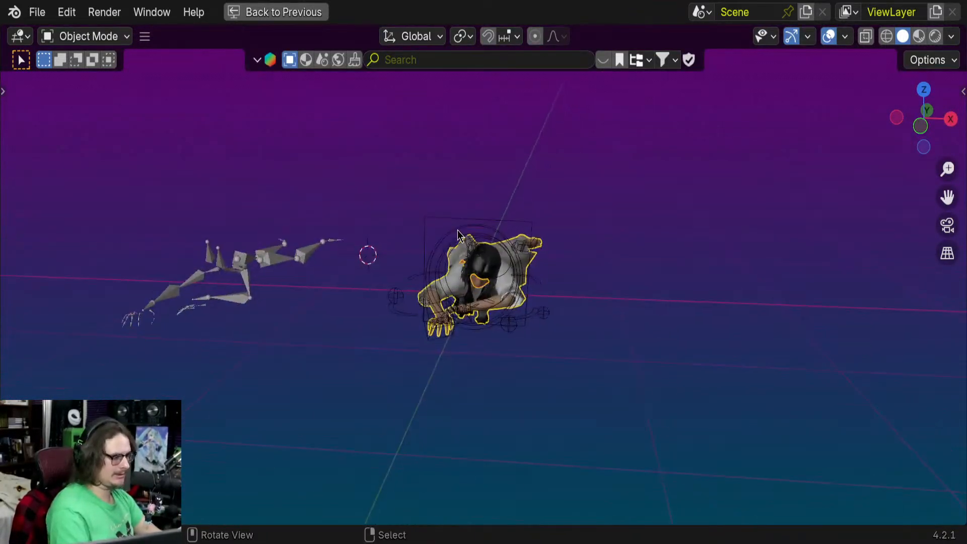
pyautogui.scroll(5, 457, 230)
pyautogui.click(108, 37)
pyautogui.moveTo(585, 219); pyautogui.dragTo(512, 170, button='middle')
pyautogui.click(519, 126)
pyautogui.scroll(5, 430, 210)
pyautogui.moveTo(430, 211); pyautogui.dragTo(477, 290, button='middle')
pyautogui.press('Tab')
# - Select the entire separated head mesh and frame it in the viewport at an angle
pyautogui.scroll(-5, 529, 172)
pyautogui.scroll(-5, 477, 289)
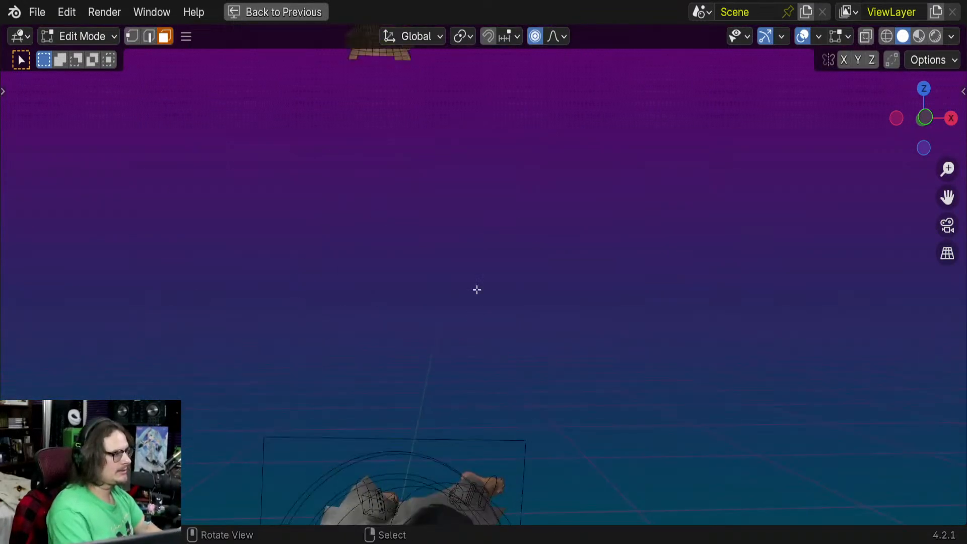
pyautogui.keyDown('shift'); pyautogui.moveTo(466, 126); pyautogui.dragTo(474, 268, button='middle'); pyautogui.keyUp('shift')
pyautogui.scroll(5, 474, 268)
pyautogui.keyDown('shift'); pyautogui.moveTo(535, 313); pyautogui.dragTo(548, 258, button='middle'); pyautogui.keyUp('shift')
pyautogui.press('q')
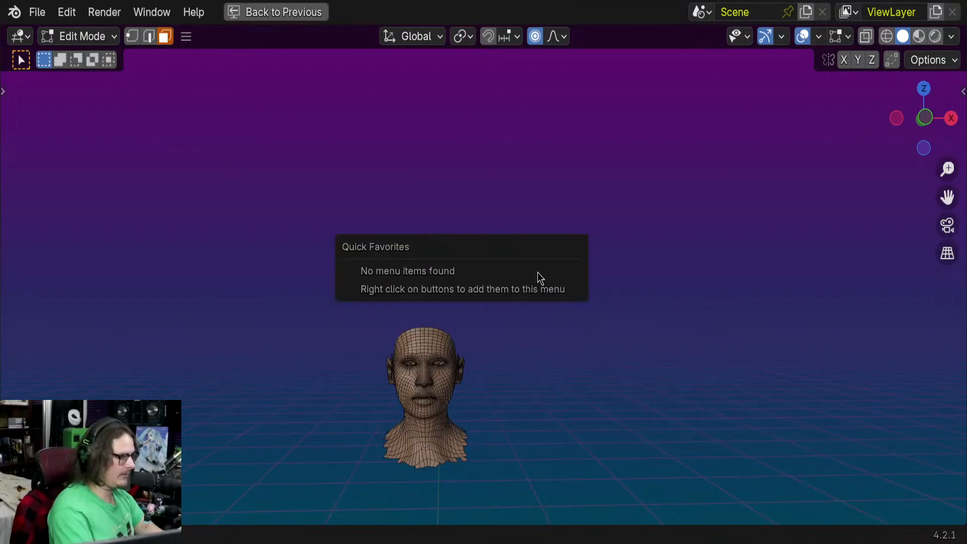
pyautogui.keyDown('shift'); pyautogui.moveTo(621, 391); pyautogui.dragTo(641, 308, button='middle'); pyautogui.keyUp('shift')
pyautogui.press('a')
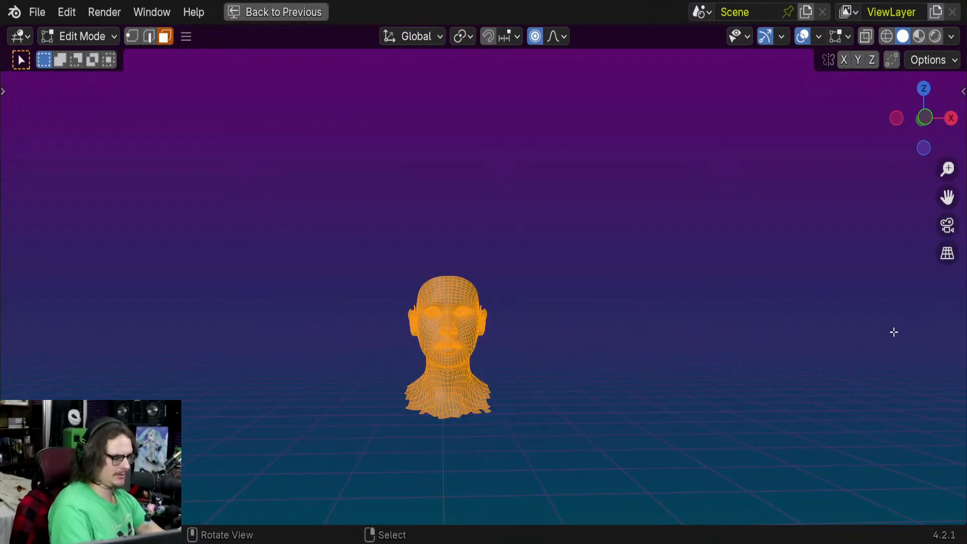
pyautogui.press('KP_Decimal')
pyautogui.moveTo(553, 209); pyautogui.dragTo(628, 247, button='middle')
pyautogui.scroll(4, 579, 267)
pyautogui.scroll(-2, 546, 315)
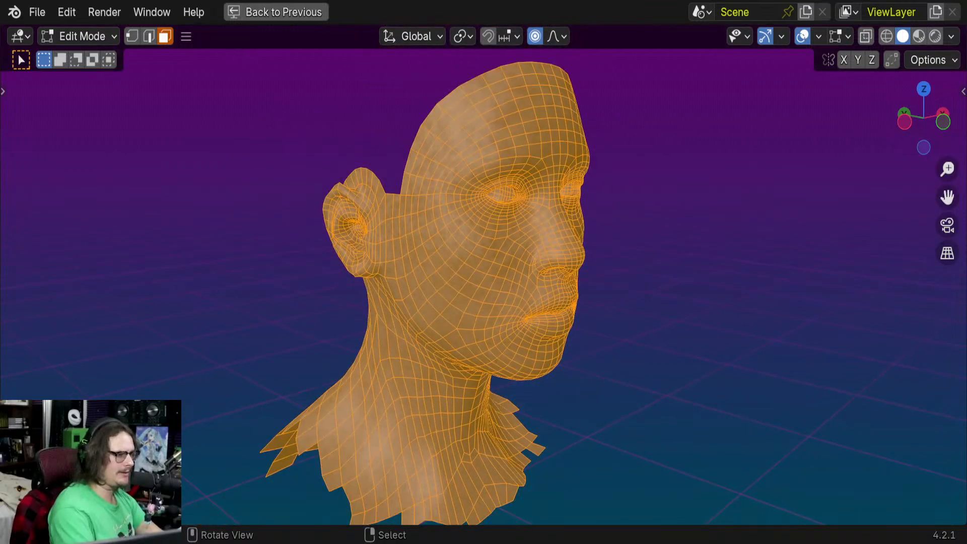
pyautogui.hotkey('shift', 'space')
pyautogui.press('r')
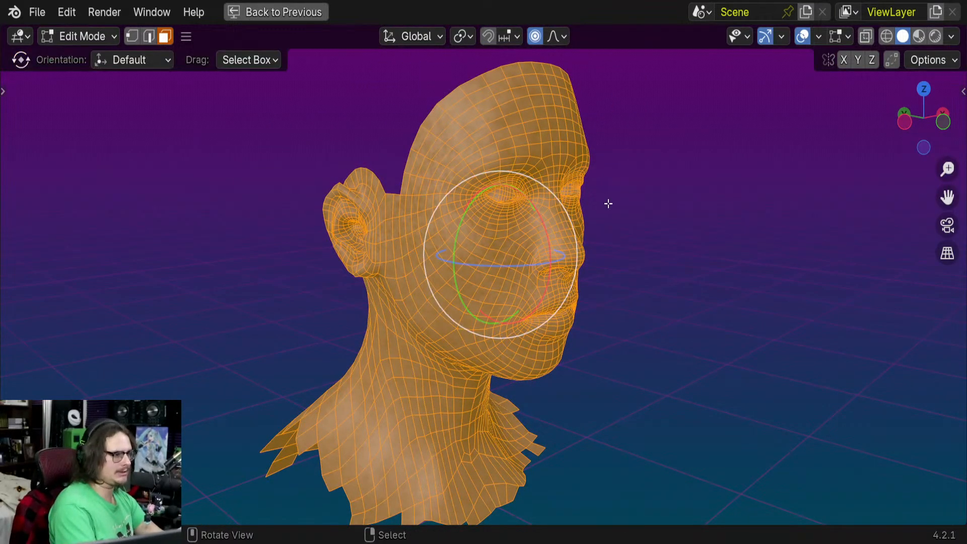
pyautogui.moveTo(606, 201); pyautogui.dragTo(691, 185, button='middle')
# - Restore the full Animation workspace from the maximized viewport and make Select Box the active tool
pyautogui.hotkey('ctrl', 'space')
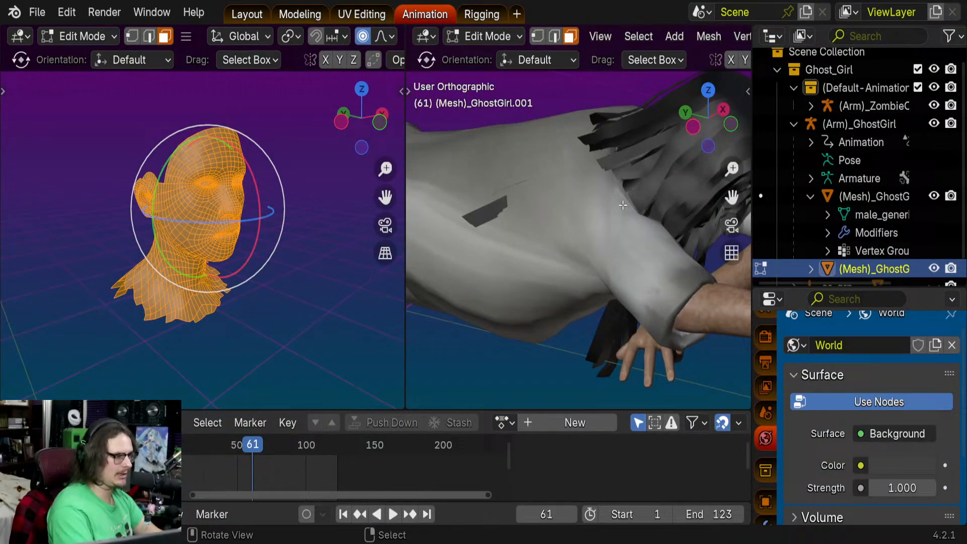
pyautogui.press('e')
pyautogui.rightClick(316, 196)
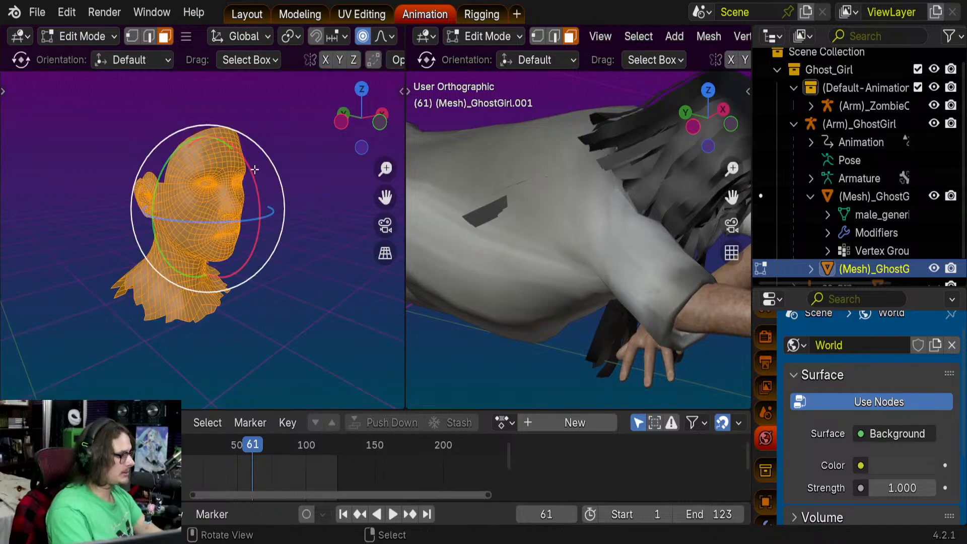
pyautogui.click(28, 121)
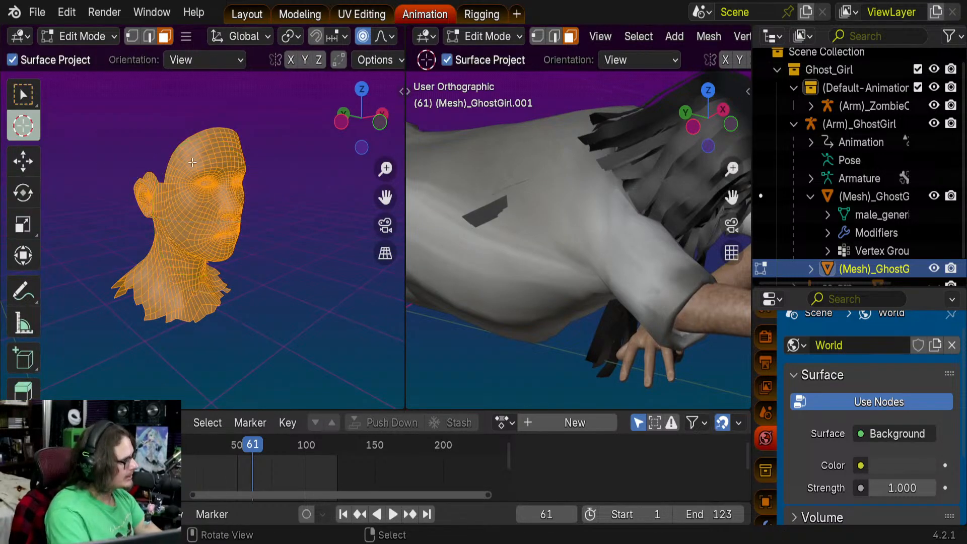
pyautogui.click(30, 174)
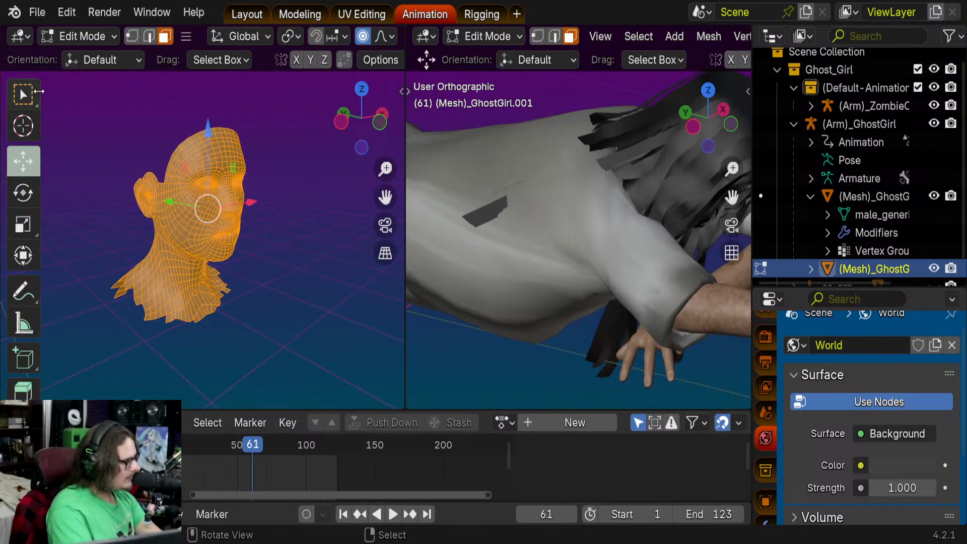
pyautogui.click(23, 94)
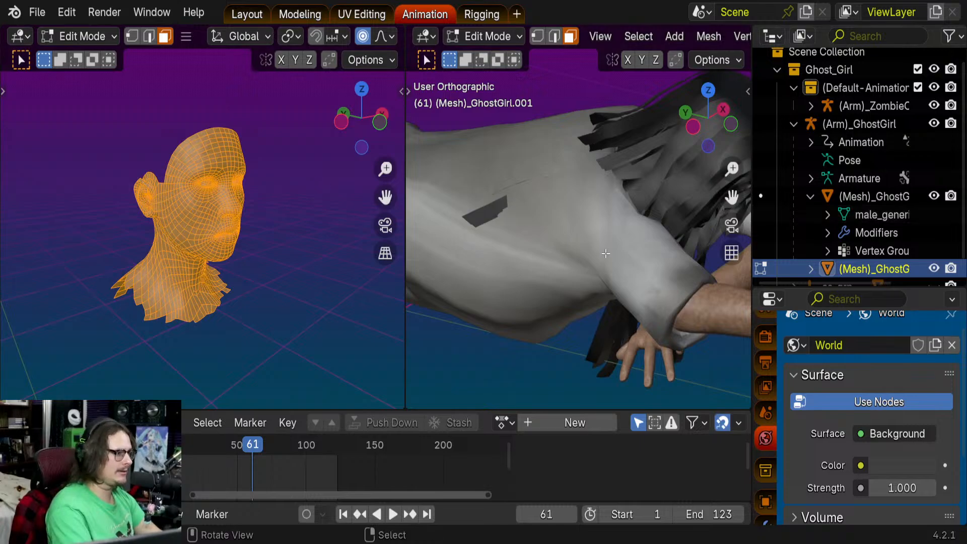
# - Switch to the Layout workspace, open the separated head in Edit Mode and hide the viewport's tool strip
pyautogui.click(262, 16)
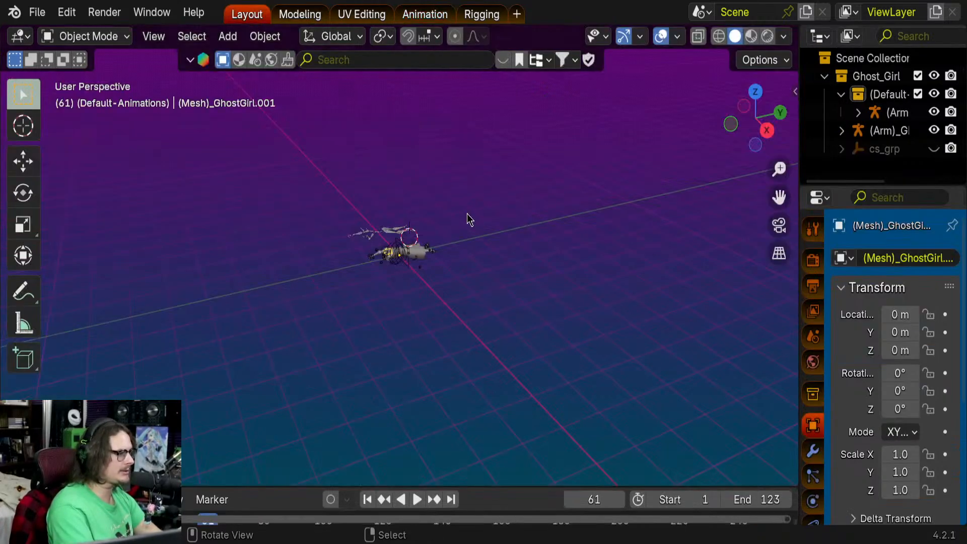
pyautogui.press('KP_Decimal')
pyautogui.moveTo(388, 169); pyautogui.dragTo(531, 163, button='middle')
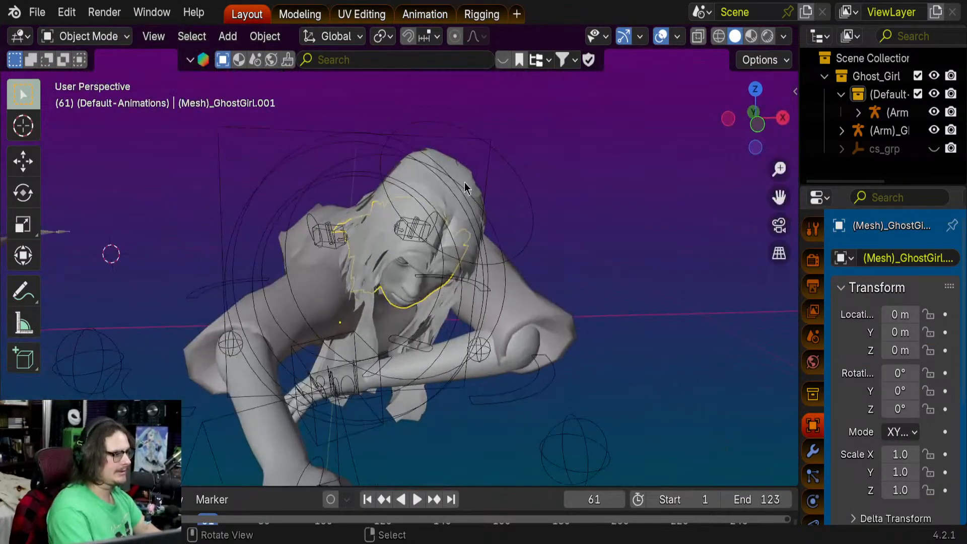
pyautogui.press('Tab')
pyautogui.press('KP_Decimal')
pyautogui.moveTo(468, 179); pyautogui.dragTo(503, 205, button='middle')
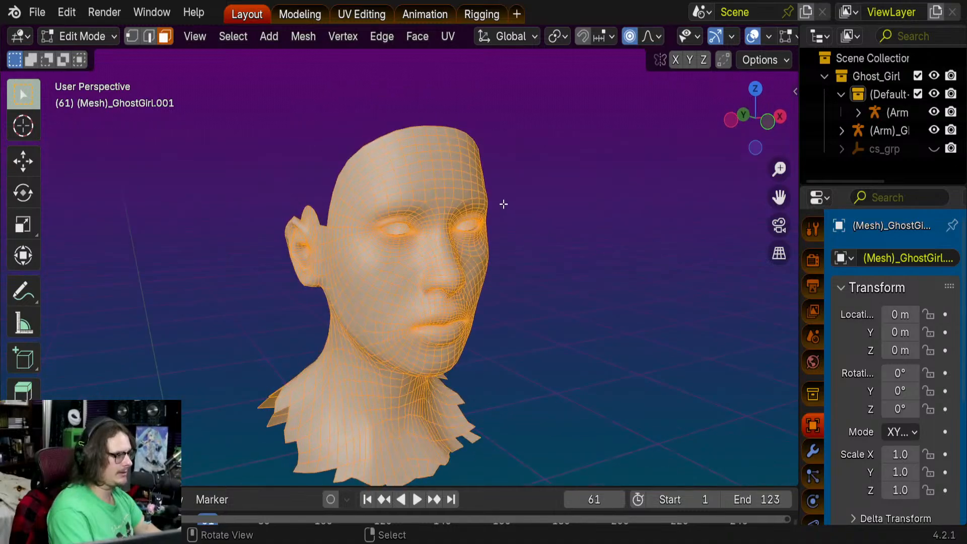
pyautogui.press('t')
# - Add a Decimate modifier to the separated head mesh
pyautogui.scroll(-1, 504, 226)
pyautogui.keyDown('shift'); pyautogui.moveTo(553, 248); pyautogui.dragTo(534, 210, button='middle'); pyautogui.keyUp('shift')
pyautogui.scroll(4, 534, 209)
pyautogui.scroll(1, 534, 209)
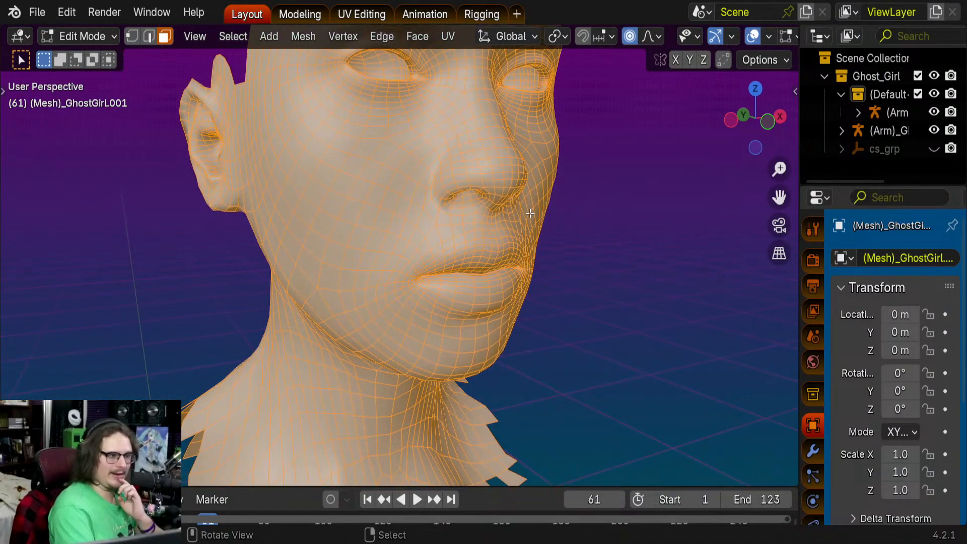
pyautogui.scroll(-5, 544, 224)
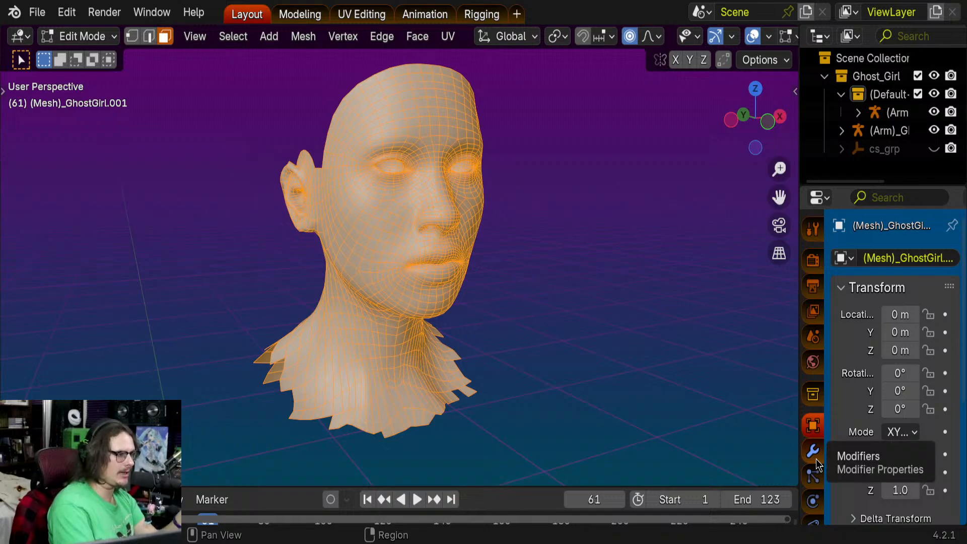
pyautogui.scroll(5, 452, 265)
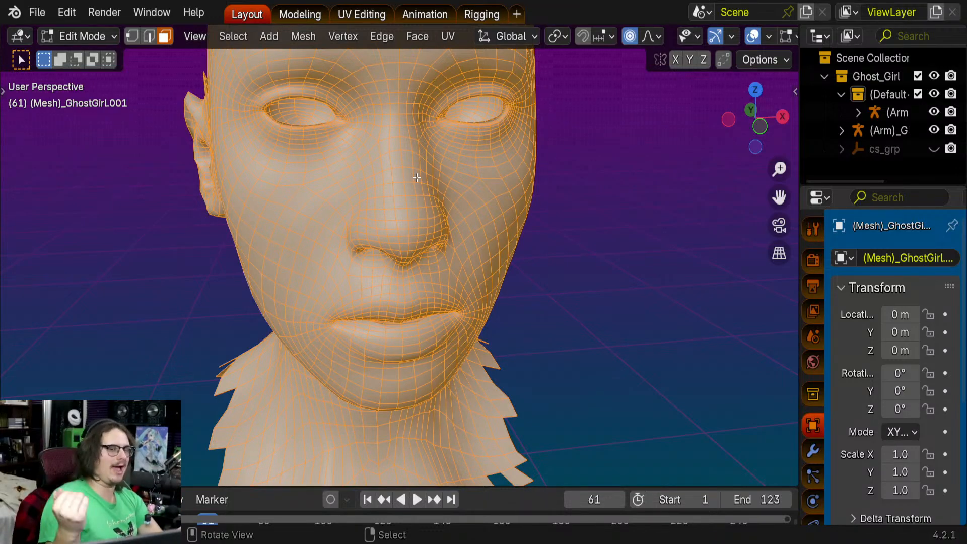
pyautogui.click(813, 449)
pyautogui.click(872, 258)
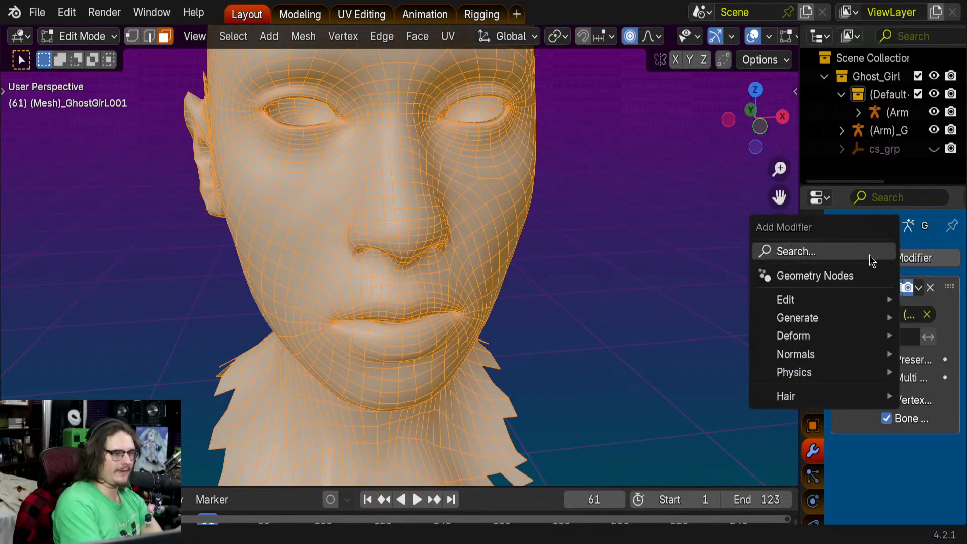
pyautogui.moveTo(799, 339)
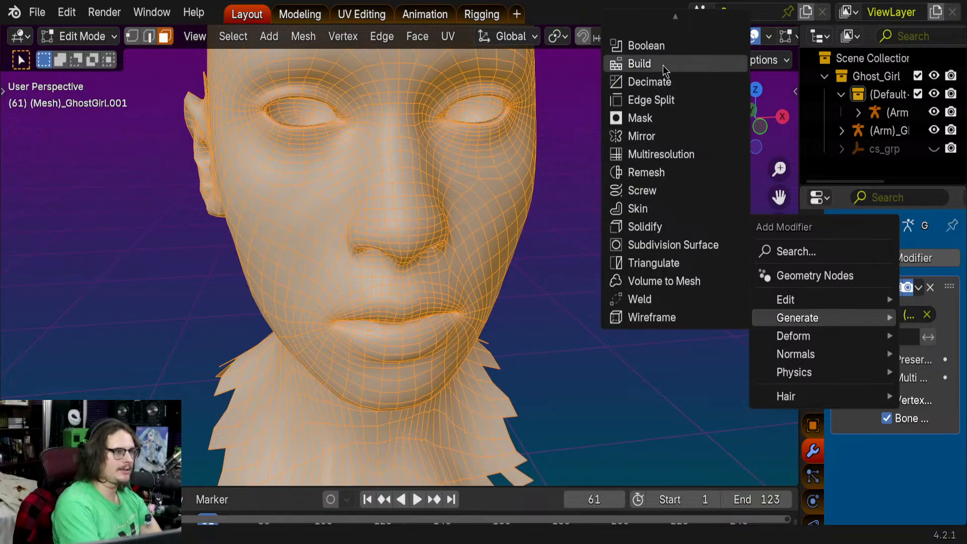
pyautogui.click(666, 82)
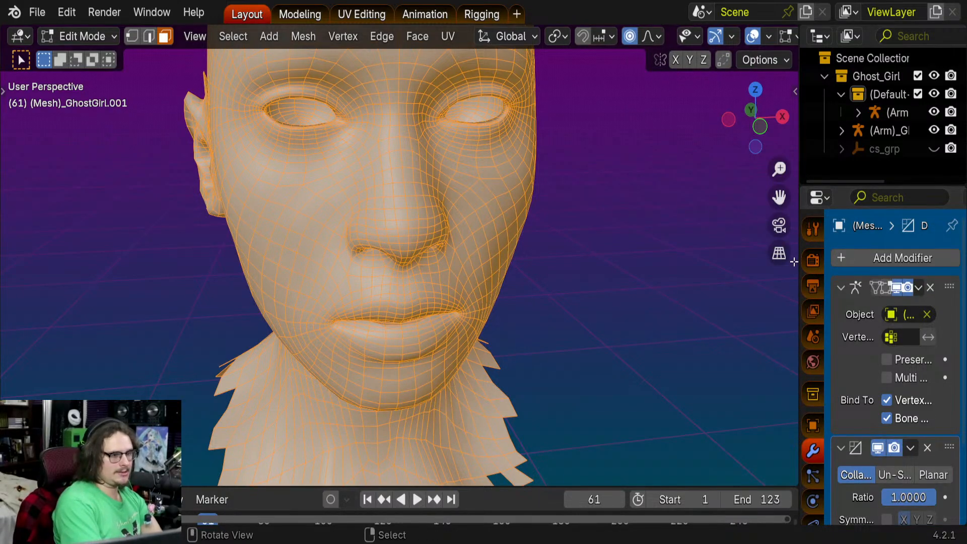
# - Widen the modifier settings area and collapse the GhostGirl armature modifier's settings
pyautogui.moveTo(800, 258); pyautogui.dragTo(625, 258)
pyautogui.scroll(-5, 714, 358)
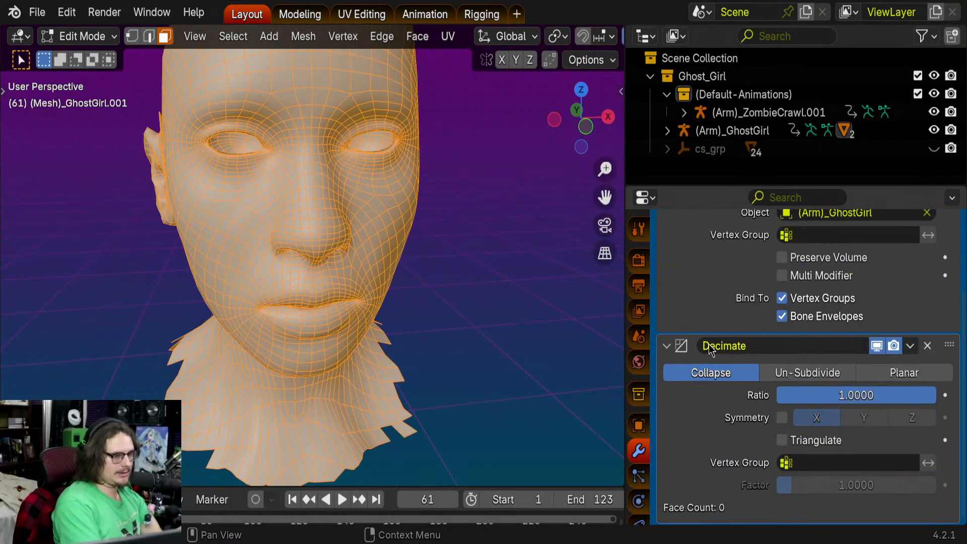
pyautogui.scroll(5, 730, 355)
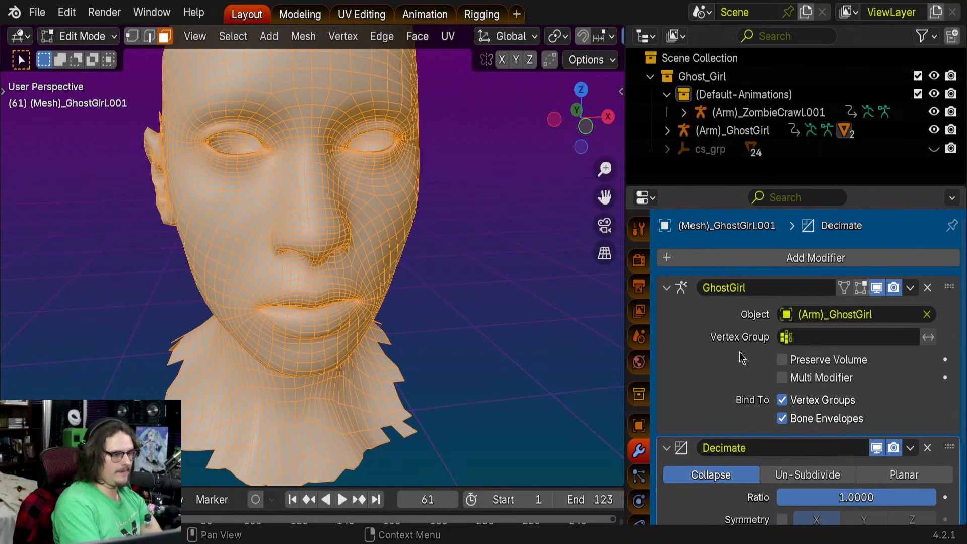
pyautogui.click(664, 288)
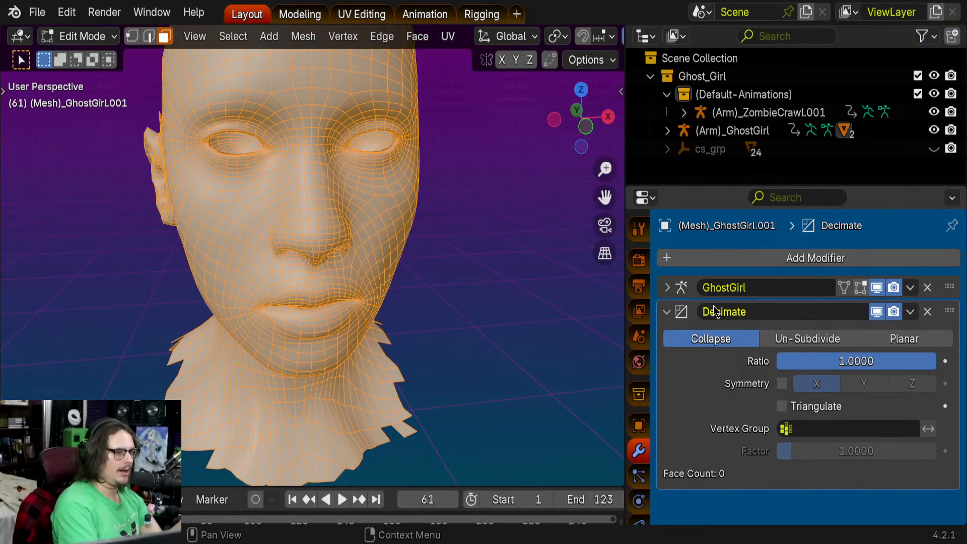
# - Return the head to Object Mode, bring its face into view and try Un-Subdivide before returning Decimate to Collapse
pyautogui.scroll(-4, 428, 224)
pyautogui.moveTo(427, 218); pyautogui.dragTo(436, 205, button='middle')
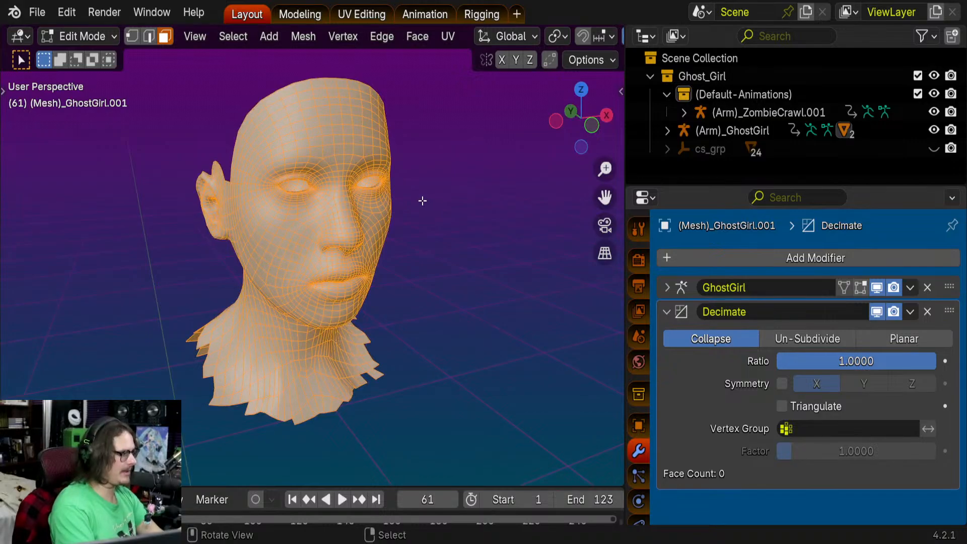
pyautogui.press('Tab')
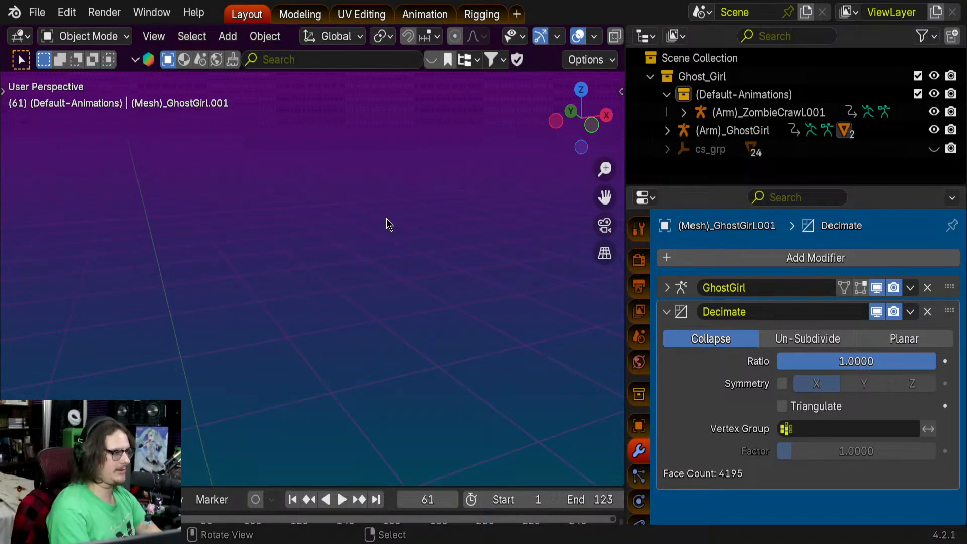
pyautogui.moveTo(386, 219); pyautogui.dragTo(462, 200, button='middle')
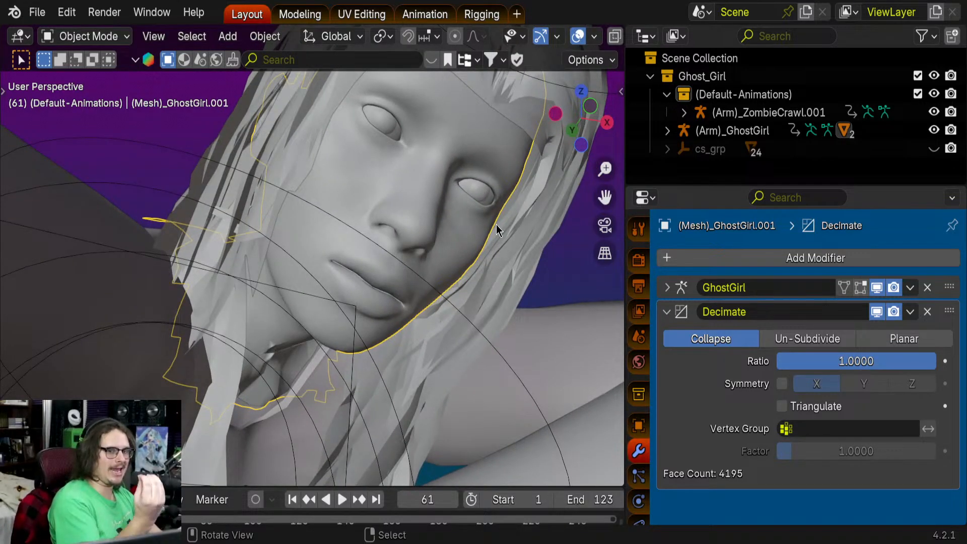
pyautogui.click(792, 344)
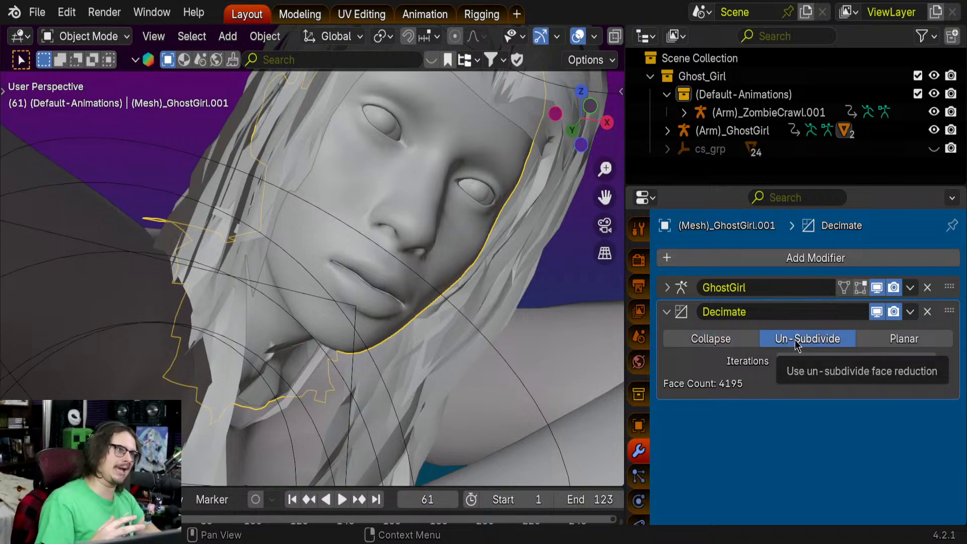
pyautogui.click(744, 346)
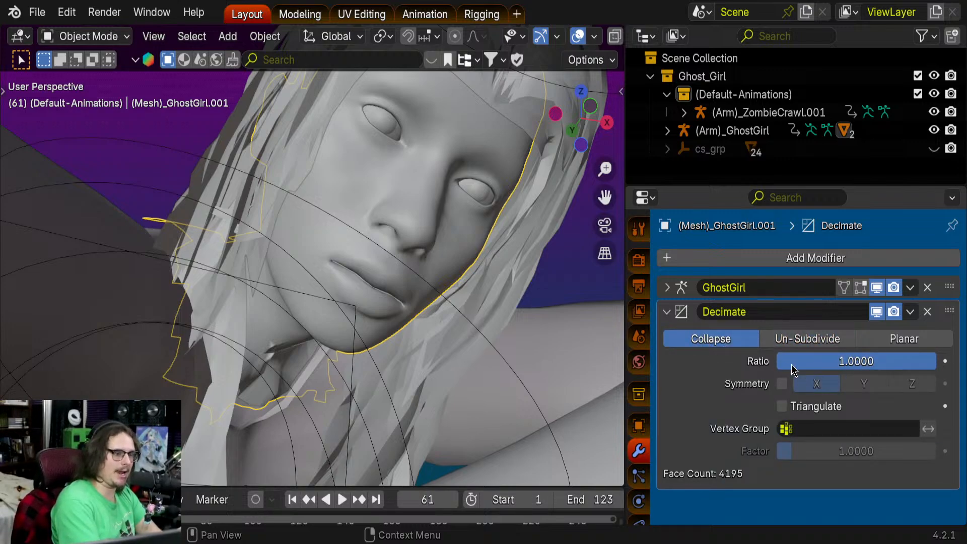
# - Try Decimate ratios of 0, 0.0282 and 0.1536 on the head mesh
pyautogui.moveTo(930, 364); pyautogui.dragTo(778, 365)
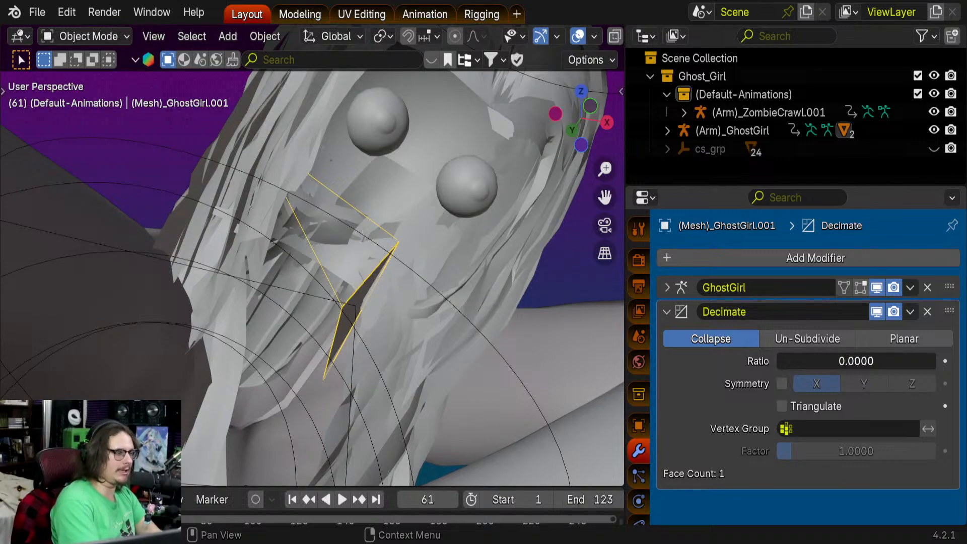
pyautogui.moveTo(778, 362); pyautogui.dragTo(783, 361)
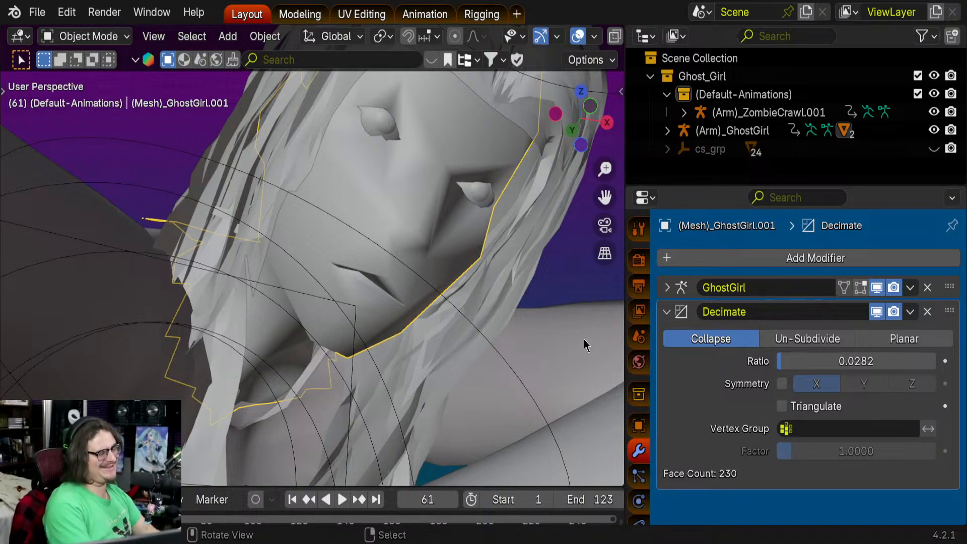
pyautogui.moveTo(783, 361)
pyautogui.mouseDown()
pyautogui.moveTo(936, 361)
pyautogui.moveTo(791, 361)
pyautogui.moveTo(801, 361)
pyautogui.mouseUp()
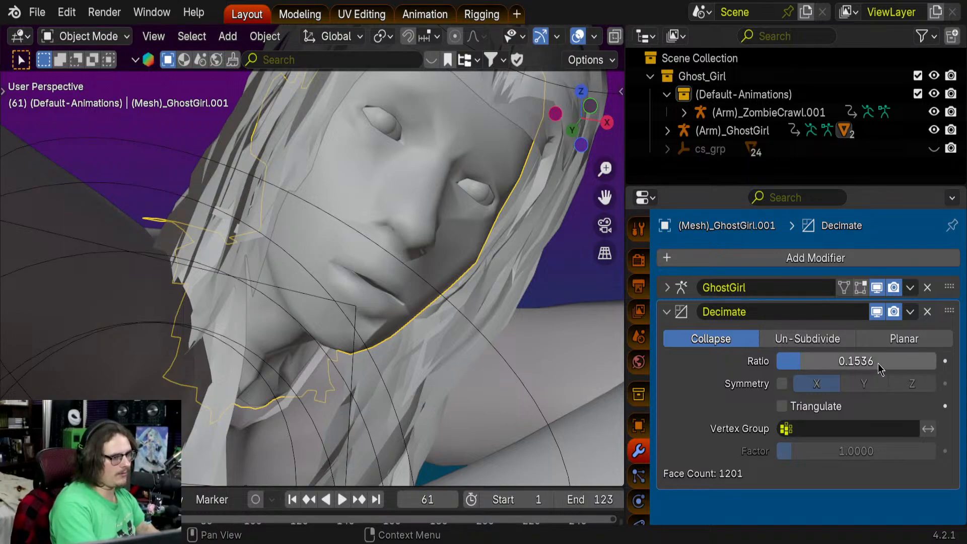
# - Set the head's Decimate ratio to 0.2
pyautogui.click(856, 361)
pyautogui.write('0.2')
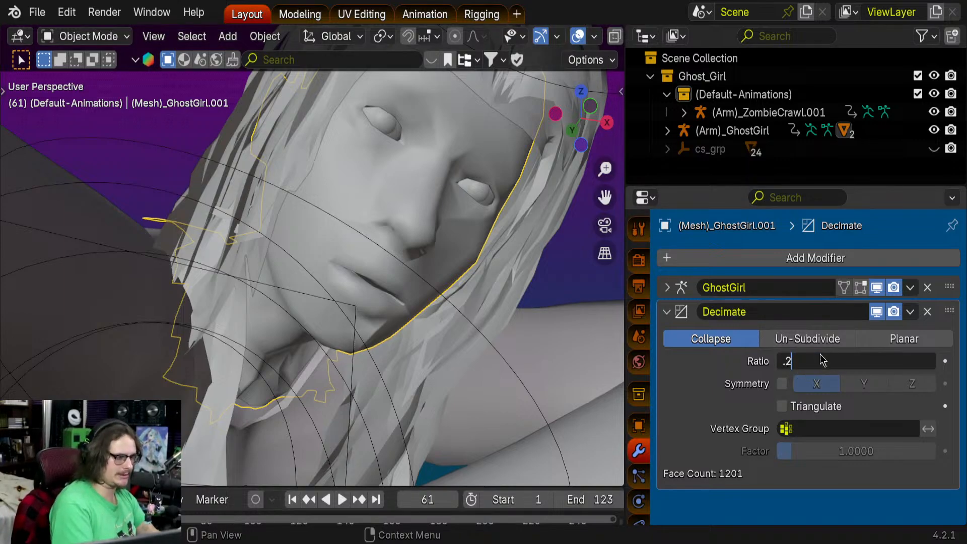
pyautogui.press('Return')
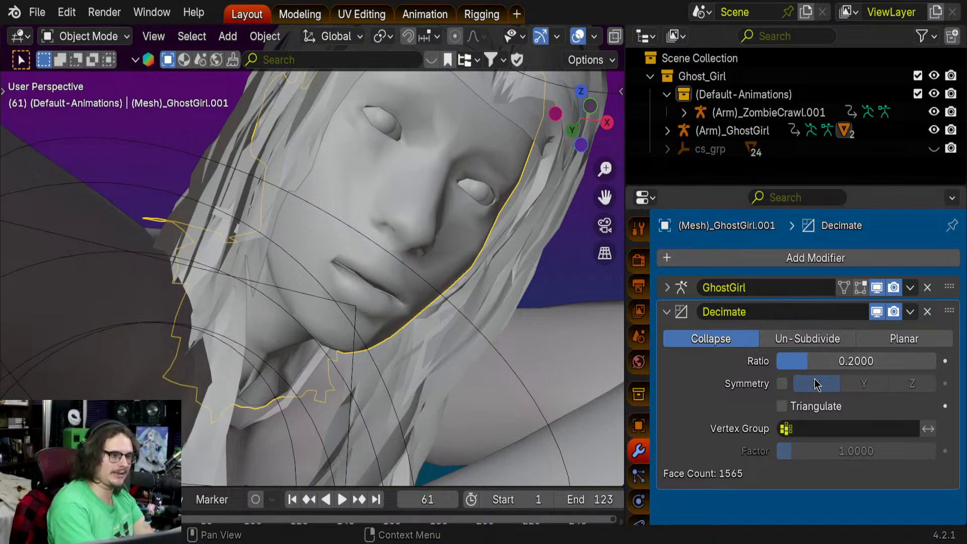
# - Compare the head at Decimate ratios of 1.0 and 0.2, up close and from a distance
pyautogui.moveTo(803, 361); pyautogui.dragTo(930, 372)
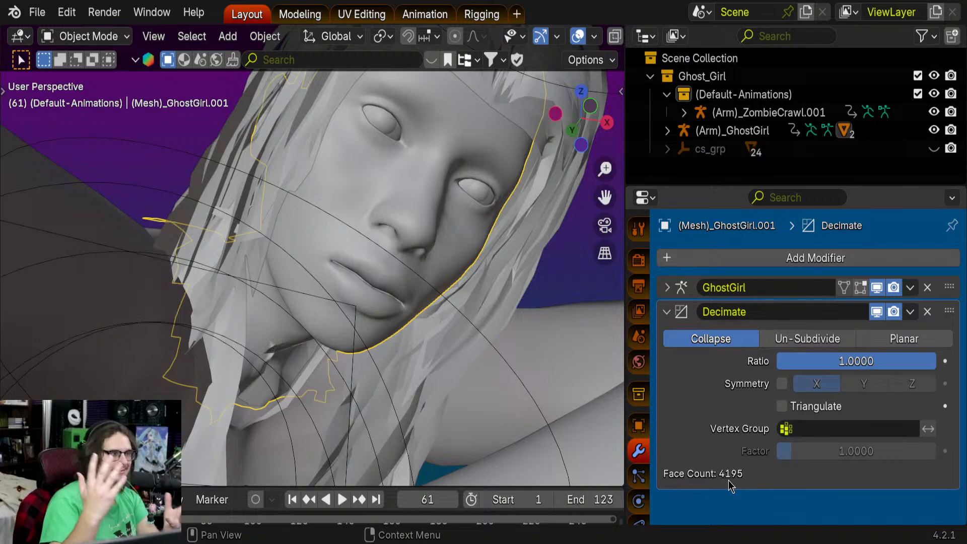
pyautogui.click(820, 361)
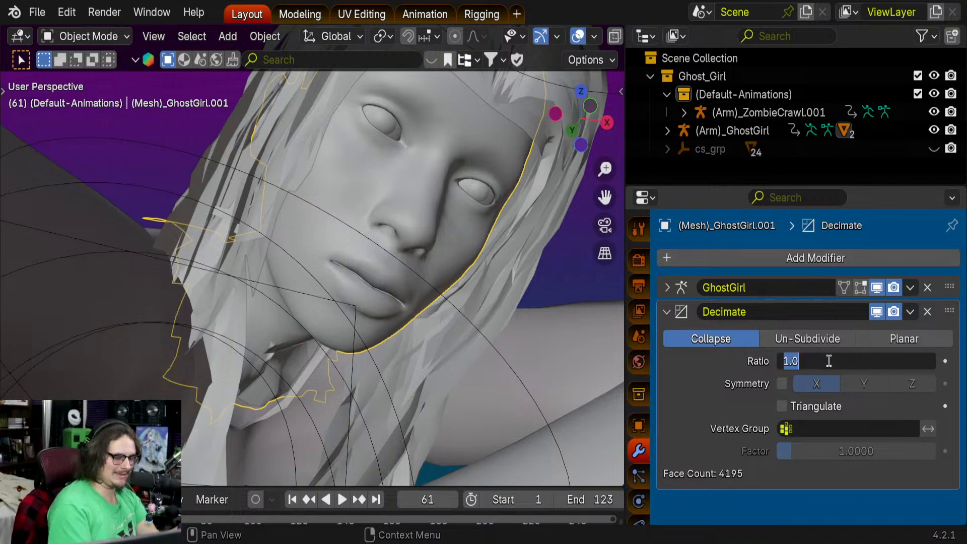
pyautogui.write('.2')
pyautogui.press('Return')
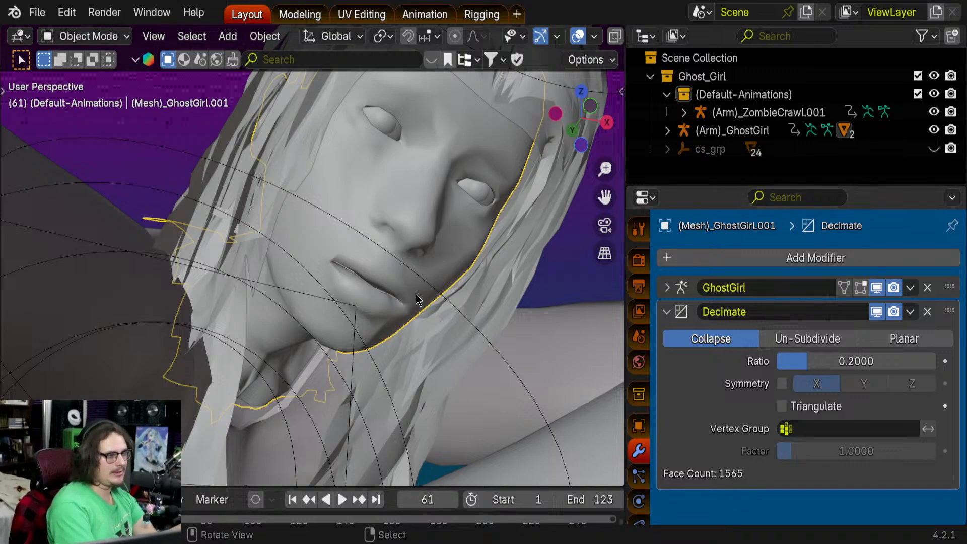
pyautogui.moveTo(417, 298); pyautogui.dragTo(410, 207, button='middle')
pyautogui.scroll(-8, 410, 203)
pyautogui.moveTo(400, 242); pyautogui.dragTo(397, 324, button='middle')
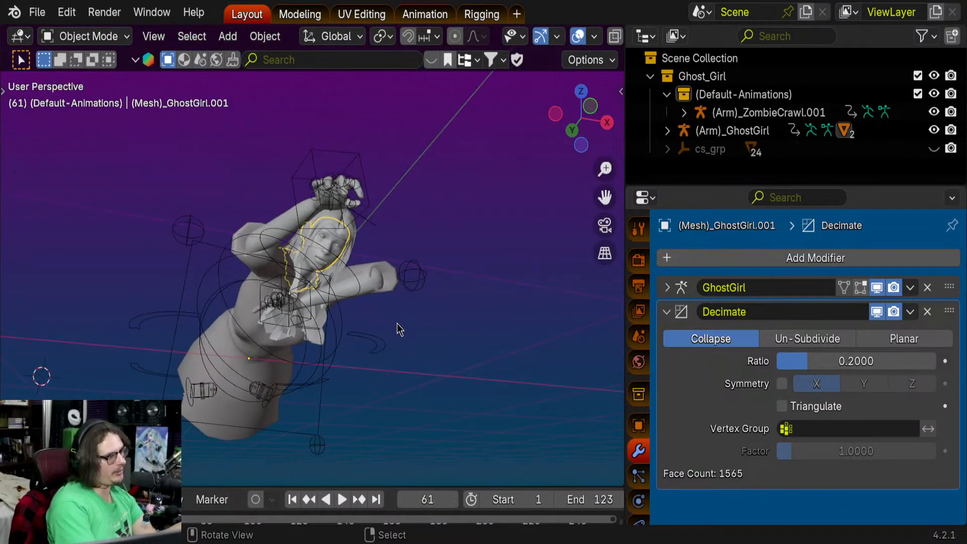
pyautogui.scroll(-4, 406, 288)
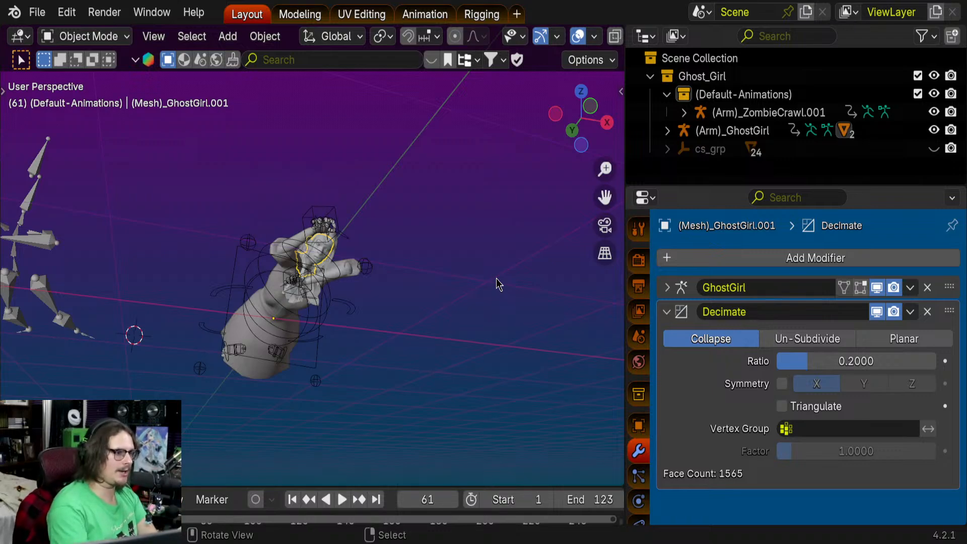
# - Try a Decimate ratio of 0.1 on the head and check the face near and far
pyautogui.click(824, 365)
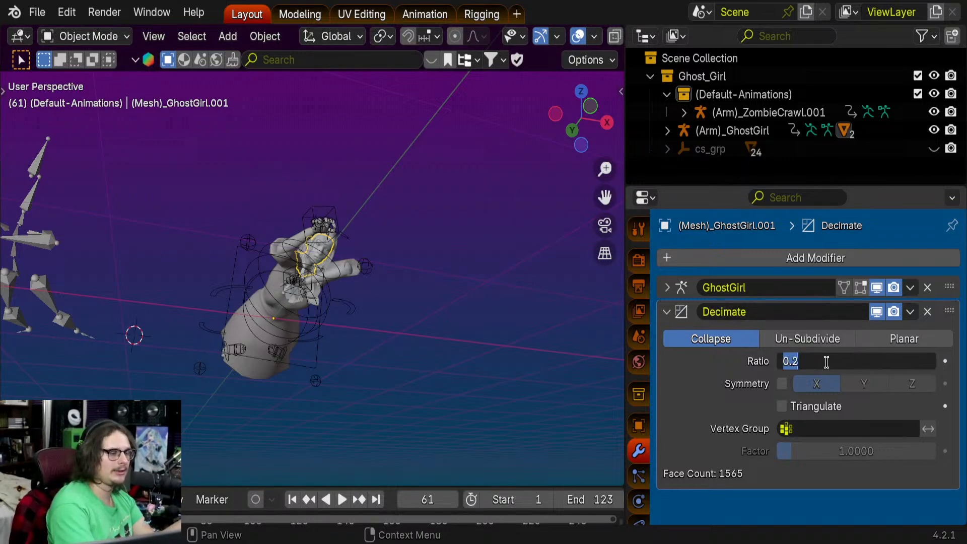
pyautogui.write('0.1')
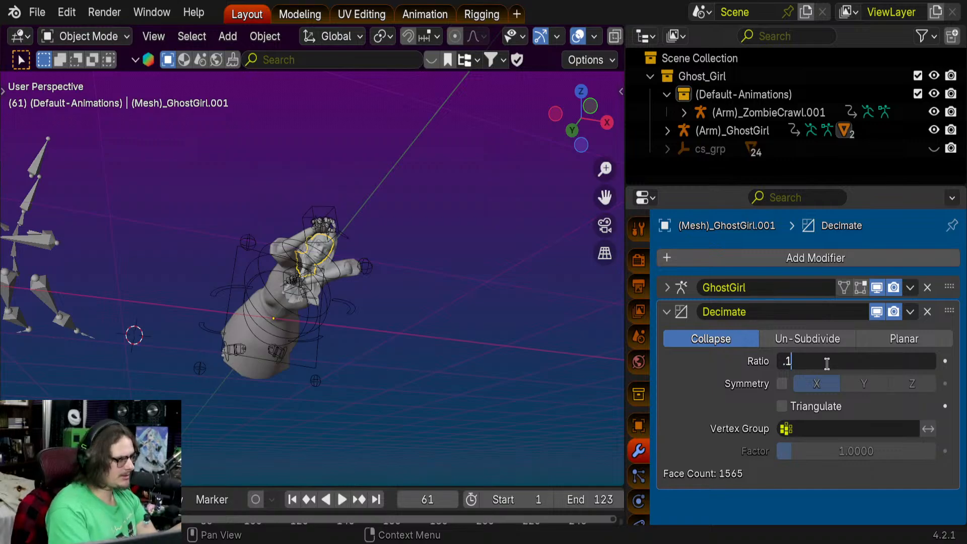
pyautogui.press('Return')
pyautogui.scroll(6, 396, 322)
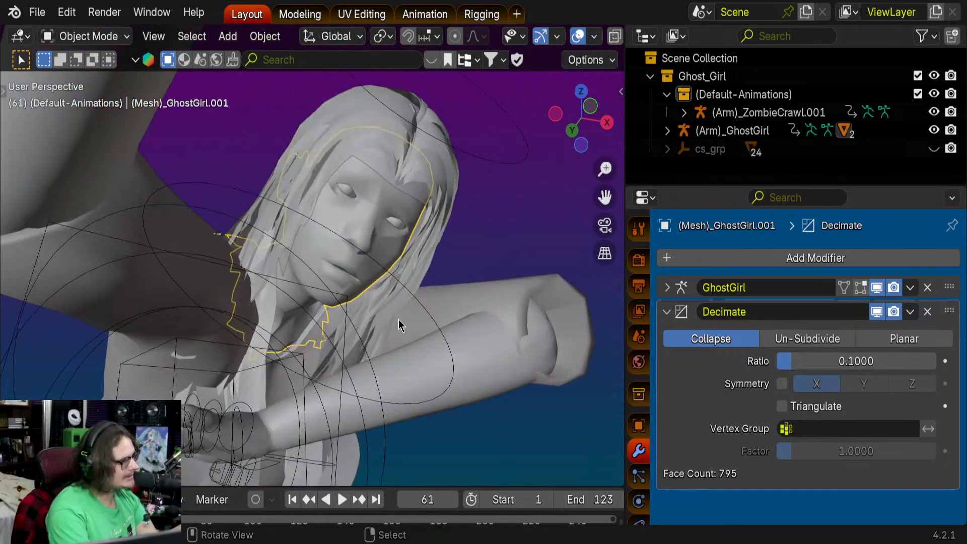
pyautogui.scroll(-5, 400, 326)
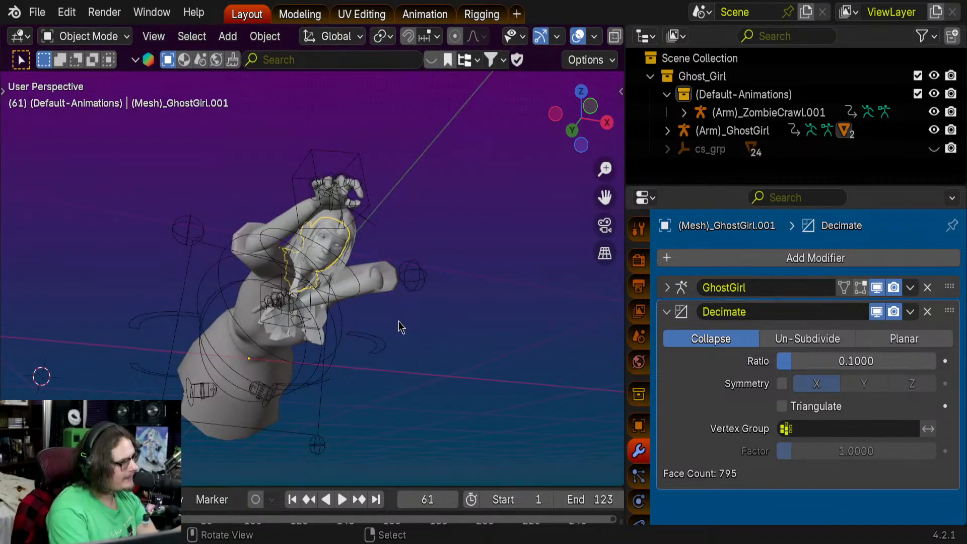
# - Set the head's Decimate ratio to 0.15 and check the face at several distances
pyautogui.click(815, 361)
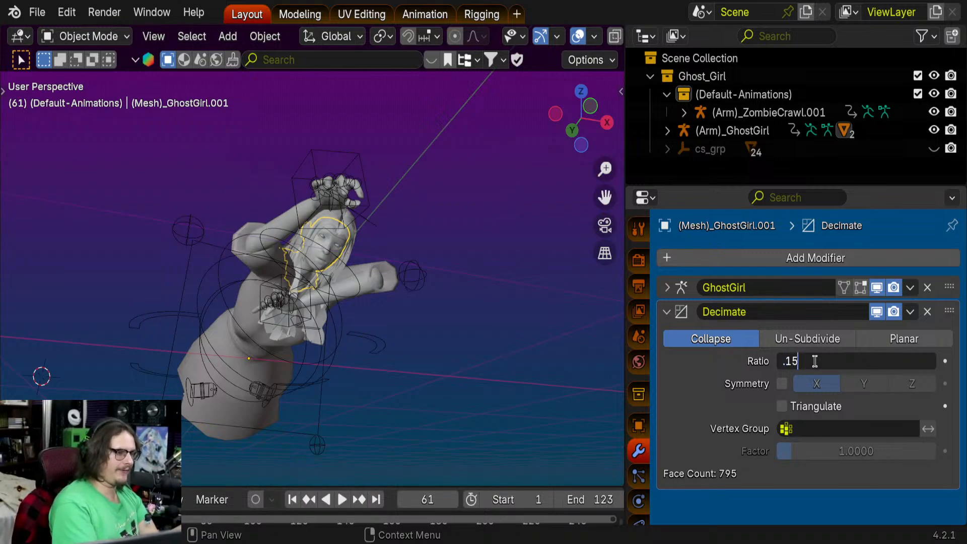
pyautogui.press('Return')
pyautogui.scroll(3, 404, 321)
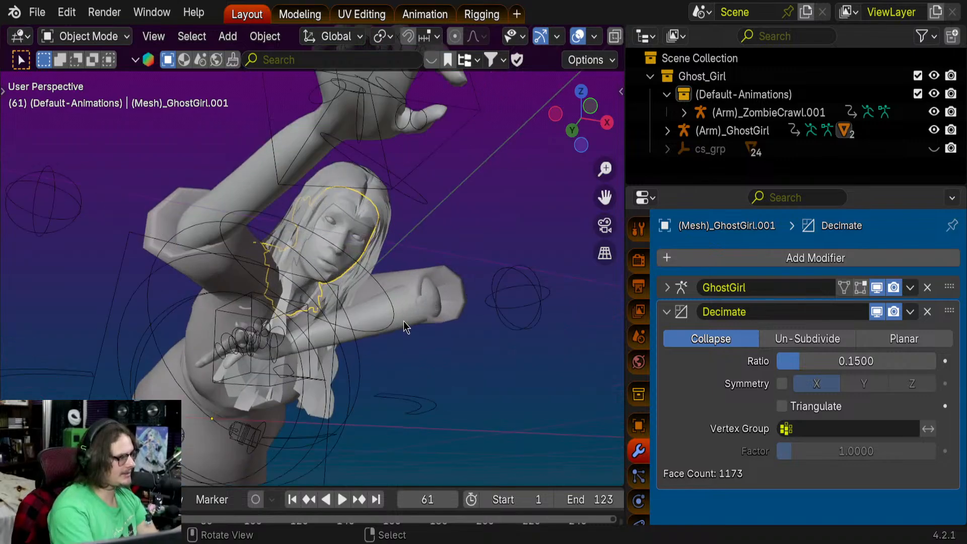
pyautogui.scroll(2, 403, 325)
pyautogui.scroll(-6, 398, 348)
pyautogui.scroll(2, 392, 349)
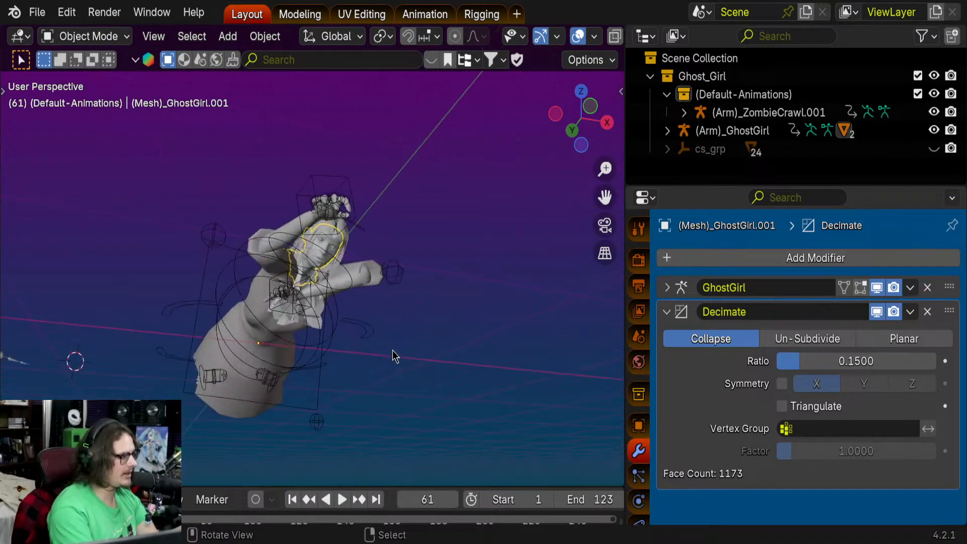
pyautogui.scroll(3, 392, 349)
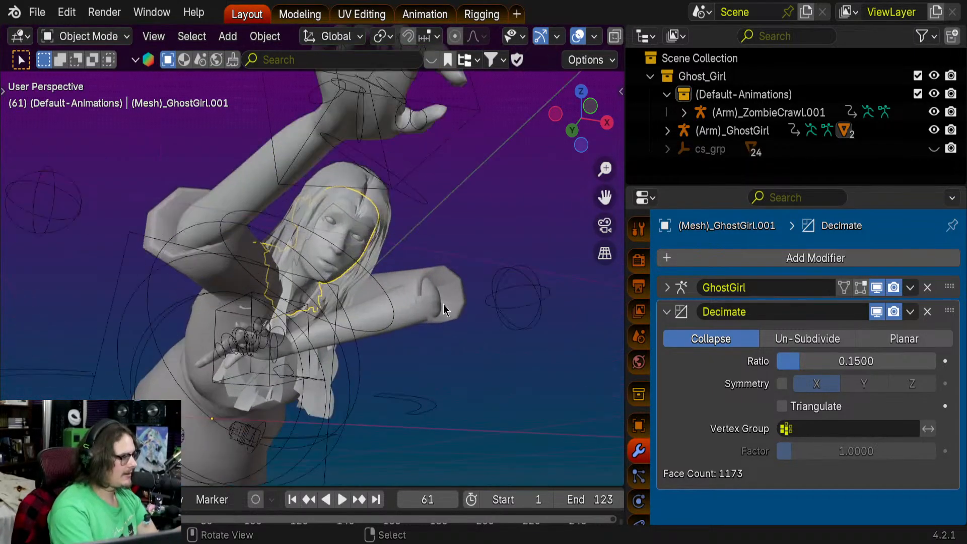
# - Apply the Decimate modifier to the head mesh
pyautogui.click(909, 311)
pyautogui.click(847, 334)
pyautogui.scroll(3, 511, 249)
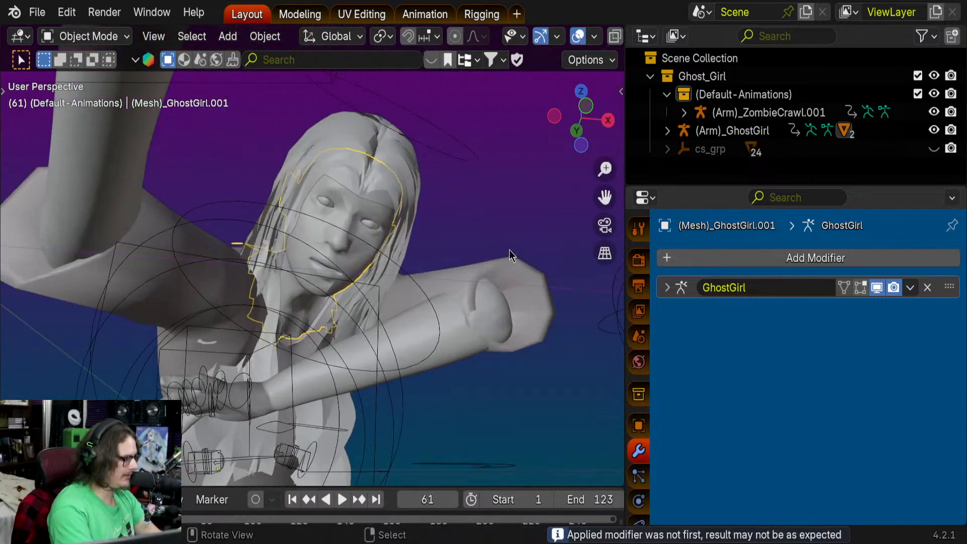
pyautogui.scroll(-2, 452, 222)
# - Enter Edit Mode on the head and examine the decimated topology around the eyes, nose, mouth and ears
pyautogui.press('Tab')
pyautogui.scroll(-3, 464, 233)
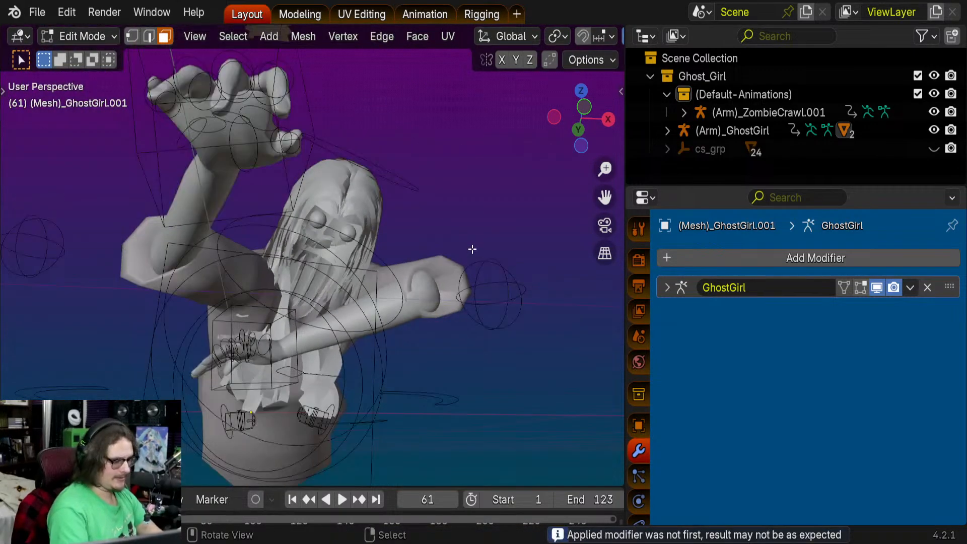
pyautogui.scroll(-5, 354, 255)
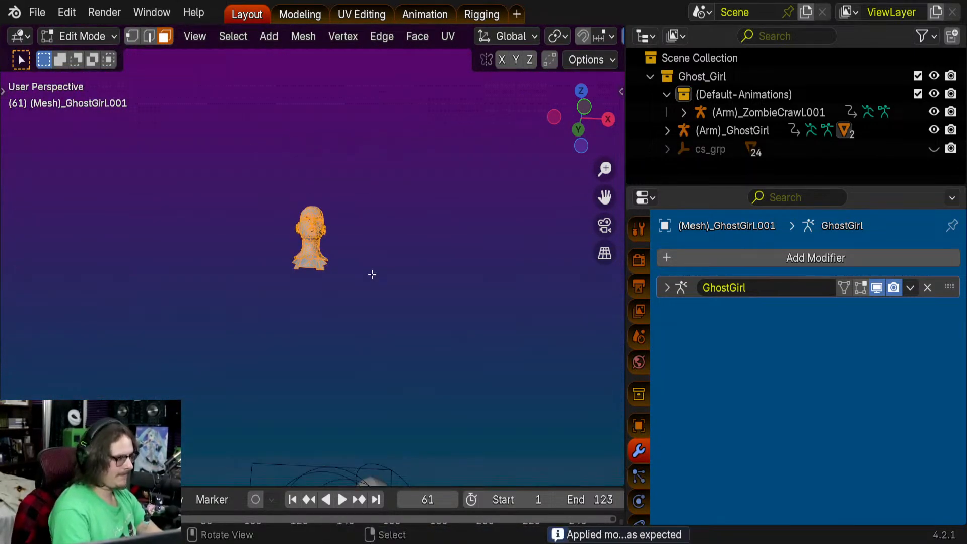
pyautogui.scroll(3, 235, 196)
pyautogui.moveTo(267, 167); pyautogui.dragTo(337, 283, button='middle')
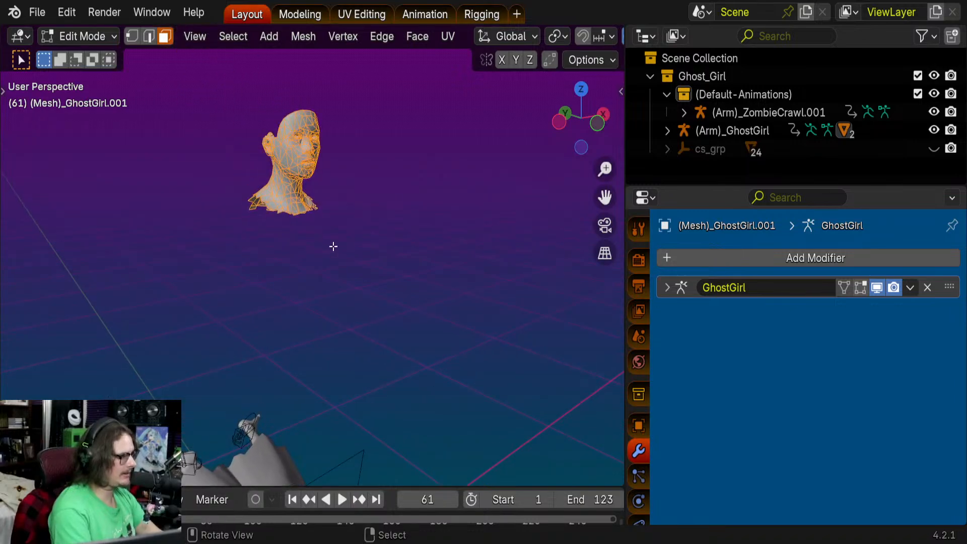
pyautogui.press('Tab')
pyautogui.scroll(-2, 376, 316)
pyautogui.press('KP_Decimal')
pyautogui.press('Tab')
pyautogui.scroll(-9, 383, 321)
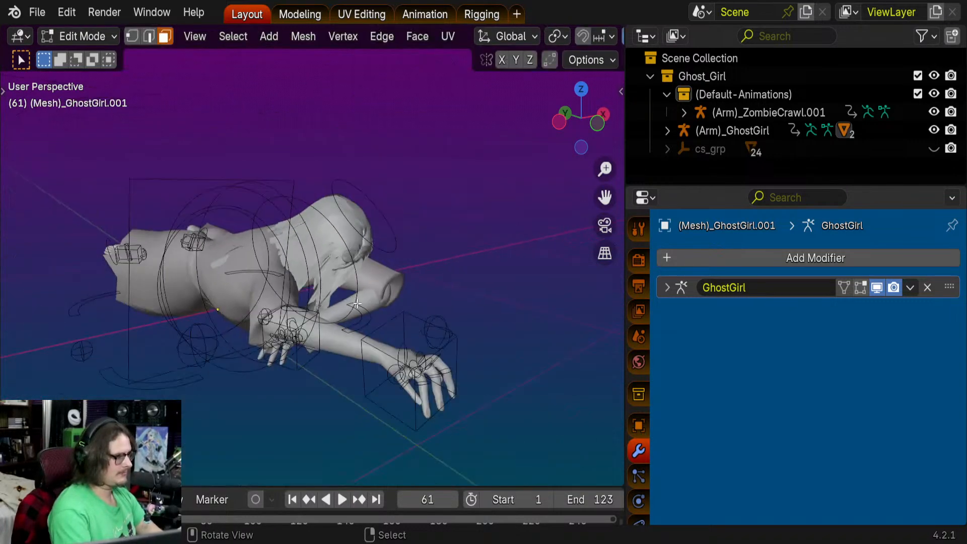
pyautogui.keyDown('shift'); pyautogui.moveTo(317, 174); pyautogui.dragTo(338, 300, button='middle'); pyautogui.keyUp('shift')
pyautogui.scroll(4, 339, 300)
pyautogui.scroll(4, 331, 297)
pyautogui.keyDown('shift'); pyautogui.moveTo(396, 203); pyautogui.dragTo(348, 229, button='middle'); pyautogui.keyUp('shift')
pyautogui.scroll(4, 348, 229)
pyautogui.moveTo(396, 153); pyautogui.dragTo(383, 162, button='middle')
pyautogui.scroll(3, 426, 273)
pyautogui.moveTo(425, 274); pyautogui.dragTo(364, 263, button='middle')
pyautogui.scroll(-2, 403, 242)
pyautogui.scroll(-1, 383, 242)
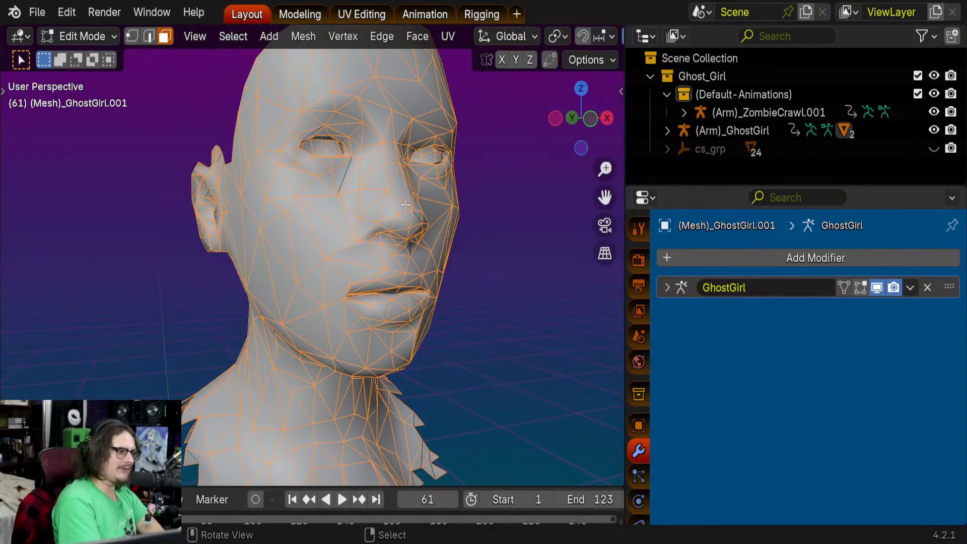
pyautogui.moveTo(406, 204); pyautogui.dragTo(336, 218, button='middle')
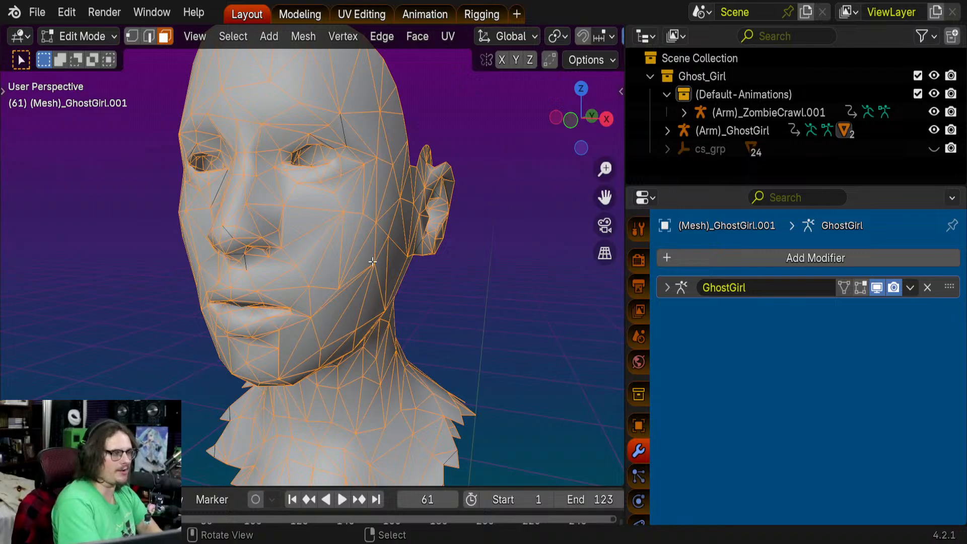
# - Select all of the head's geometry and examine its wireframe from the front and side
pyautogui.moveTo(371, 301); pyautogui.dragTo(453, 258, button='middle')
pyautogui.press('a')
pyautogui.scroll(-5, 482, 257)
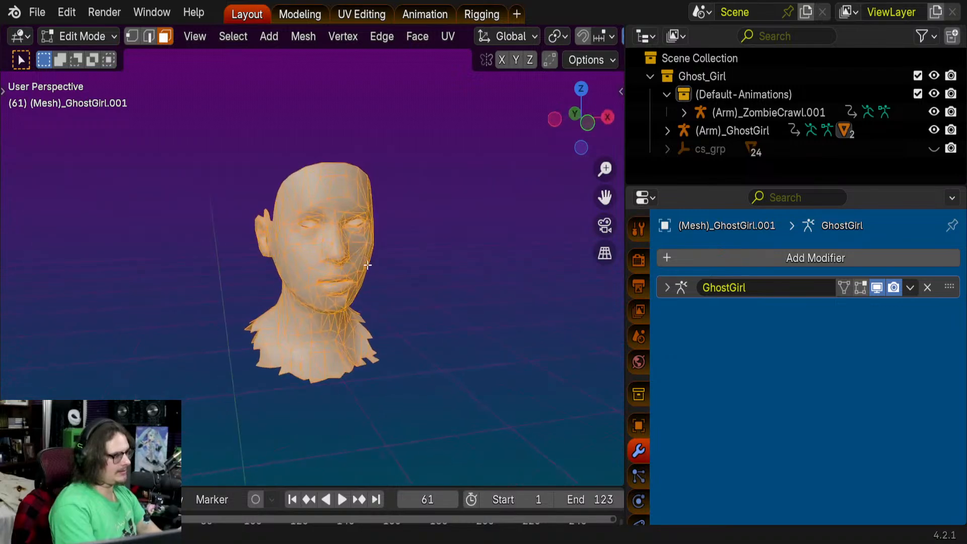
pyautogui.scroll(5, 454, 258)
pyautogui.moveTo(377, 245); pyautogui.dragTo(381, 240, button='middle')
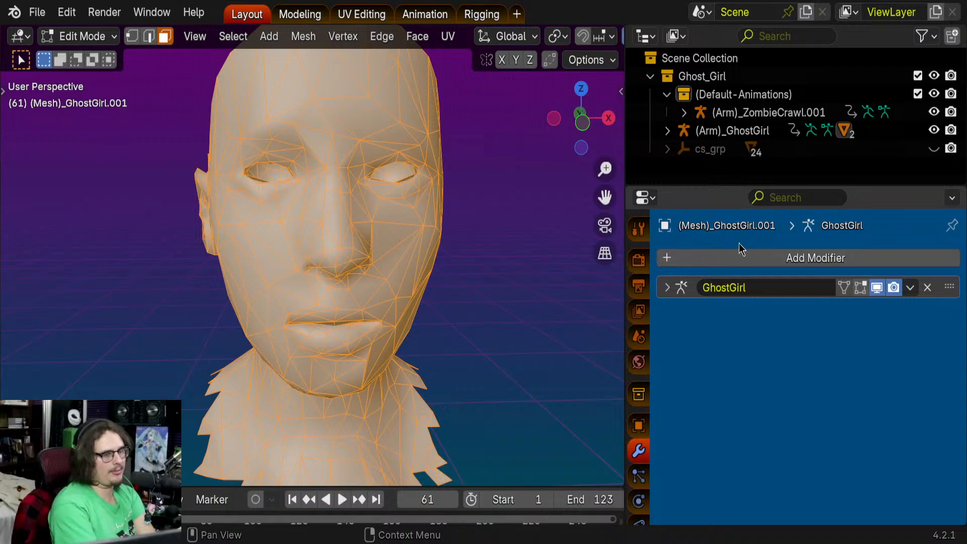
pyautogui.moveTo(456, 260); pyautogui.dragTo(415, 294, button='middle')
pyautogui.scroll(-4, 318, 279)
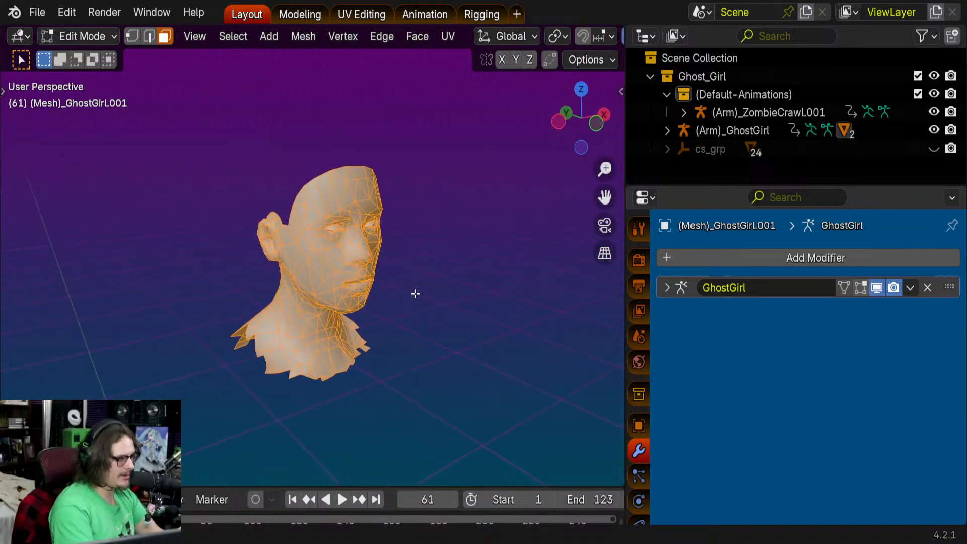
# - Return to Object Mode and parent the head mesh to the (Arm)_GhostGirl armature with automatic weights
pyautogui.press('Tab')
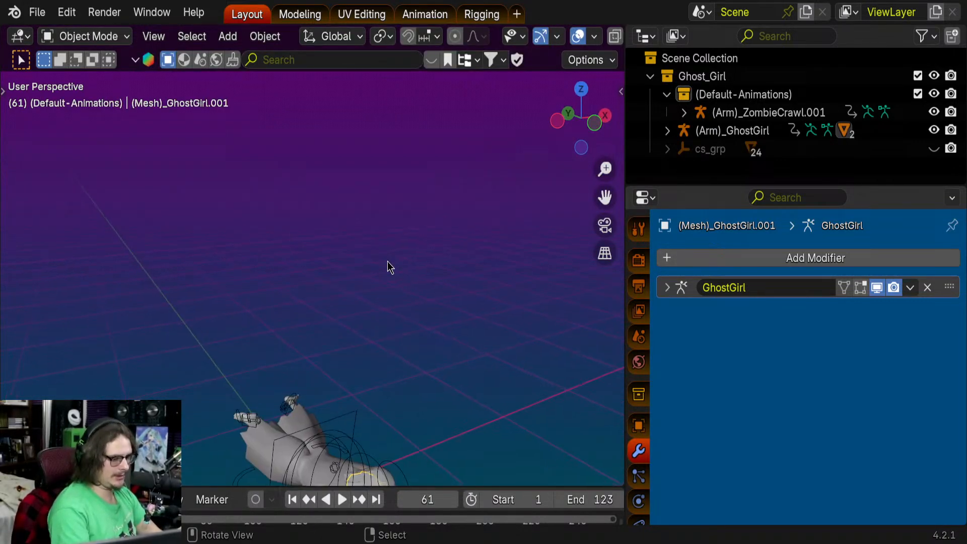
pyautogui.press('KP_Decimal')
pyautogui.moveTo(370, 247); pyautogui.dragTo(438, 222, button='middle')
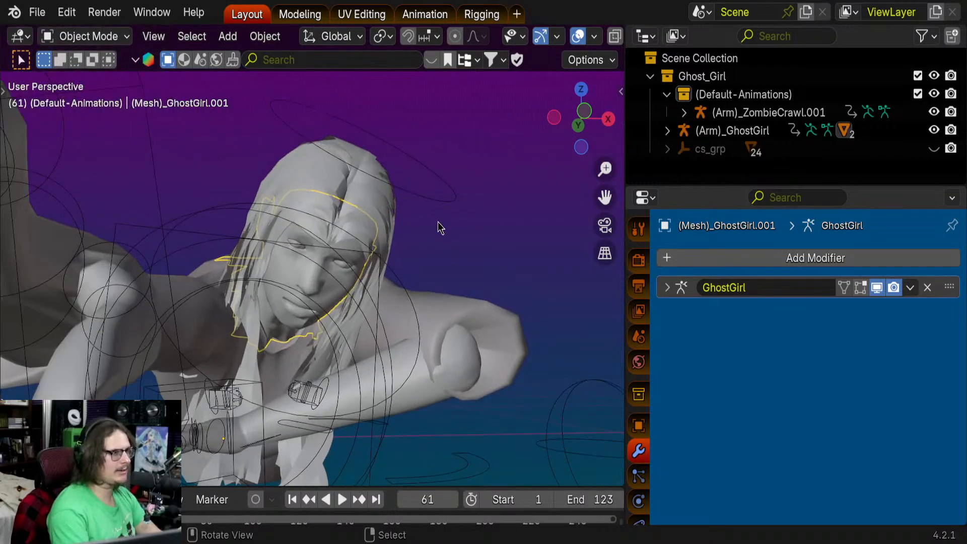
pyautogui.keyDown('shift'); pyautogui.click(418, 195); pyautogui.keyUp('shift')
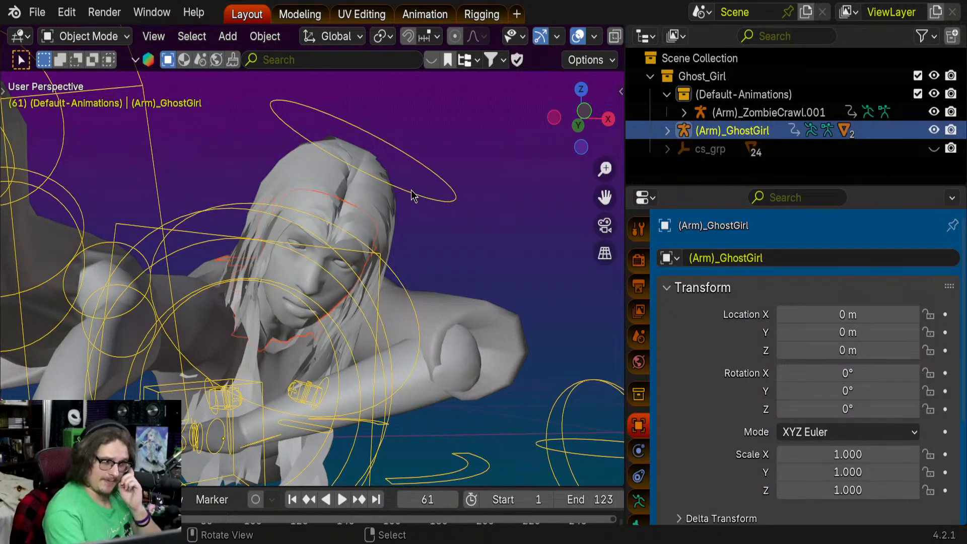
pyautogui.hotkey('ctrl', 'p')
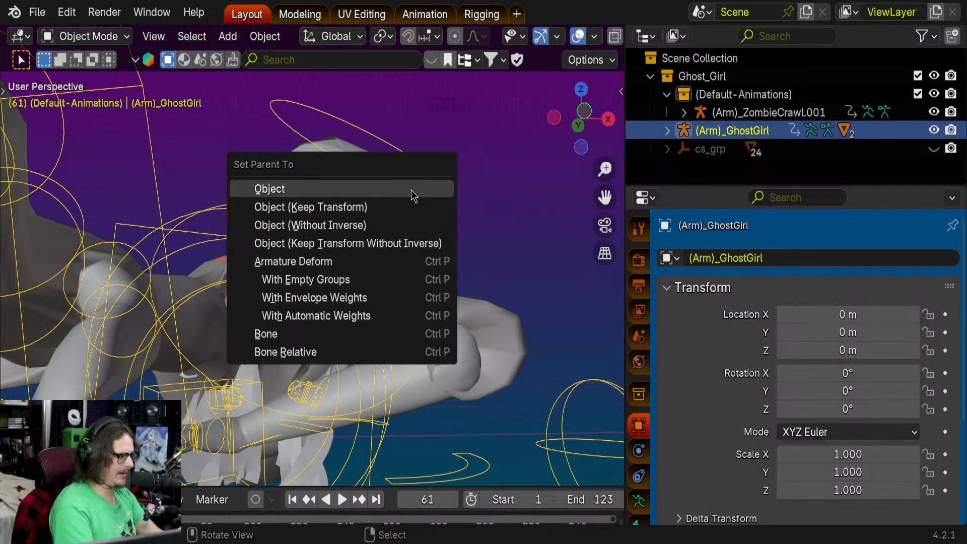
pyautogui.click(340, 313)
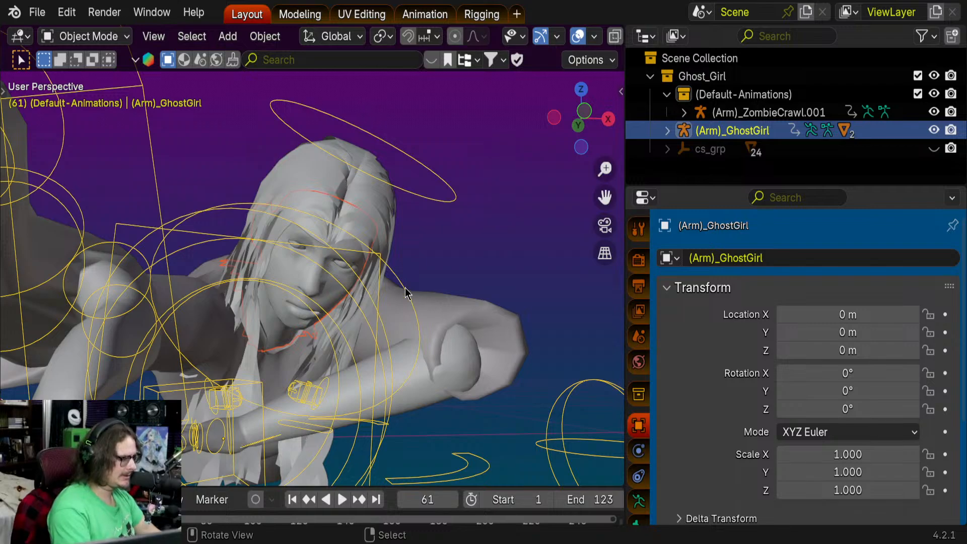
# - Expand the (Arm)_GhostGirl hierarchy and select its two child meshes in turn to tell the head from the body
pyautogui.click(667, 131)
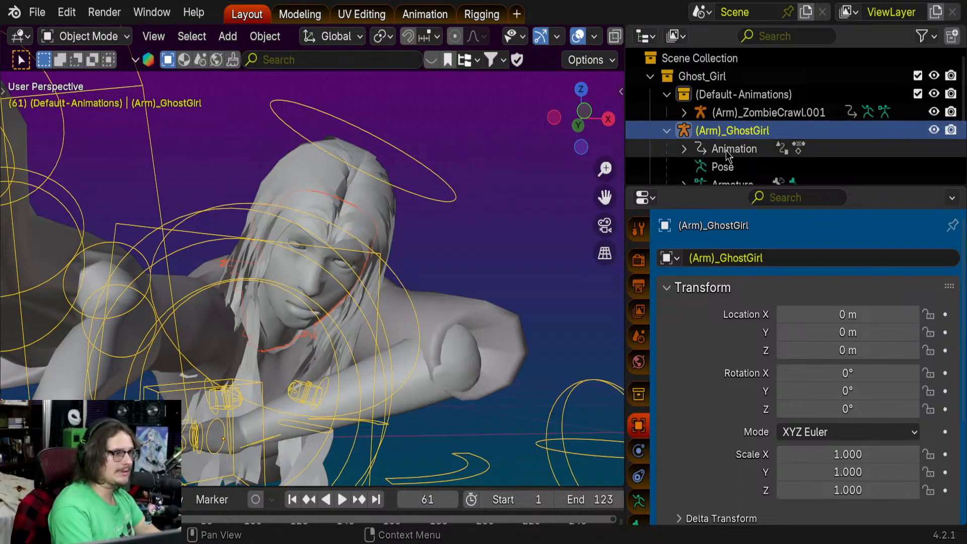
pyautogui.scroll(-3, 727, 150)
pyautogui.click(755, 132)
pyautogui.click(770, 149)
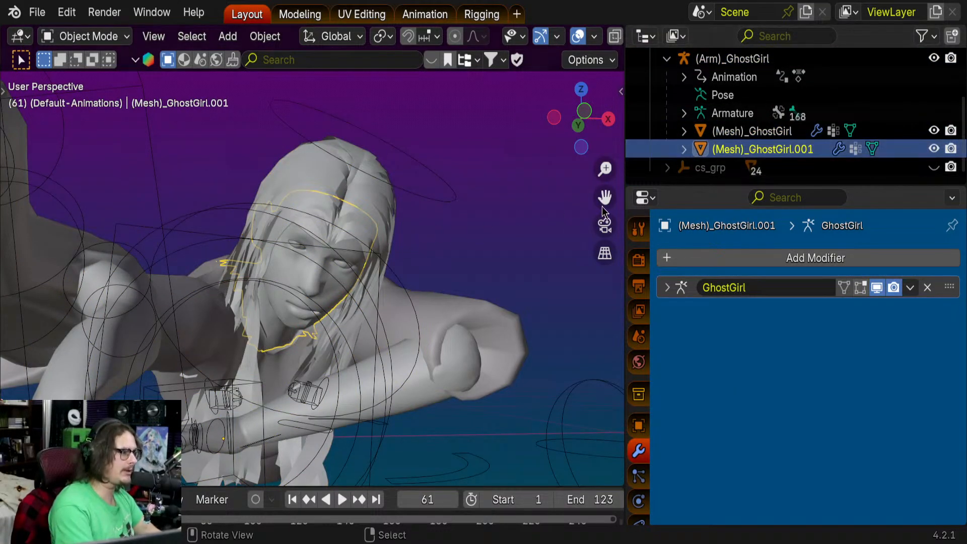
pyautogui.click(761, 139)
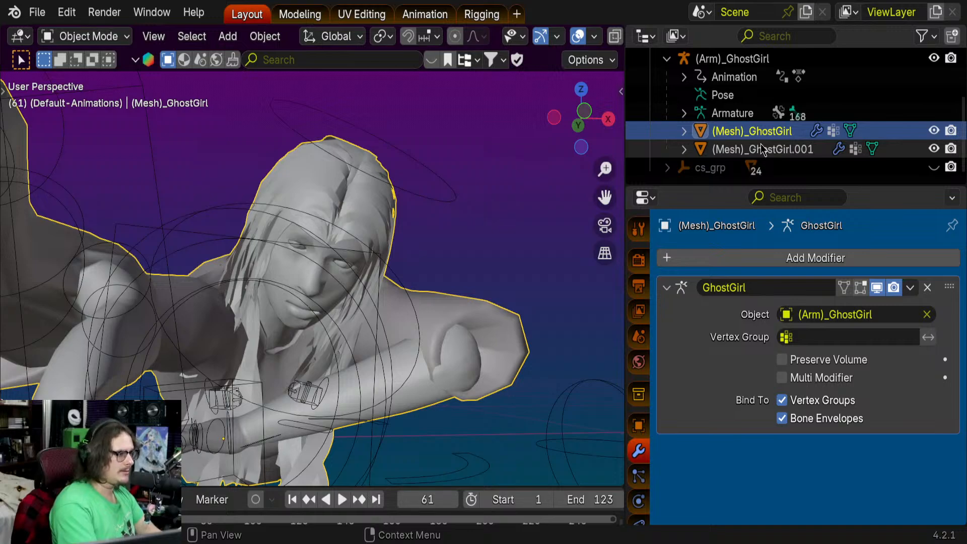
# - Try joining the body into (Mesh)_GhostGirl.001 with the head as the active object, and undo the join
pyautogui.click(763, 150)
pyautogui.keyDown('shift'); pyautogui.click(756, 131); pyautogui.keyUp('shift')
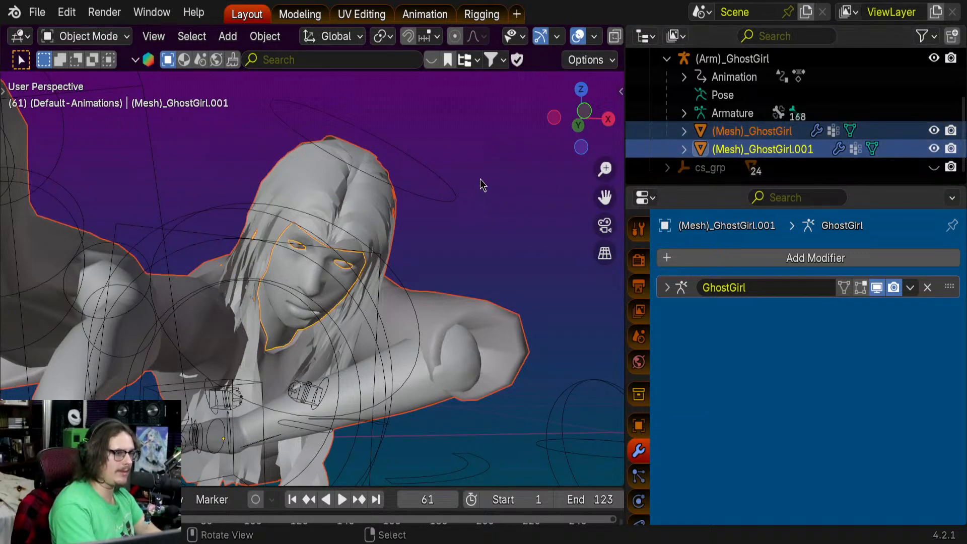
pyautogui.hotkey('ctrl', 'j')
pyautogui.scroll(1, 796, 151)
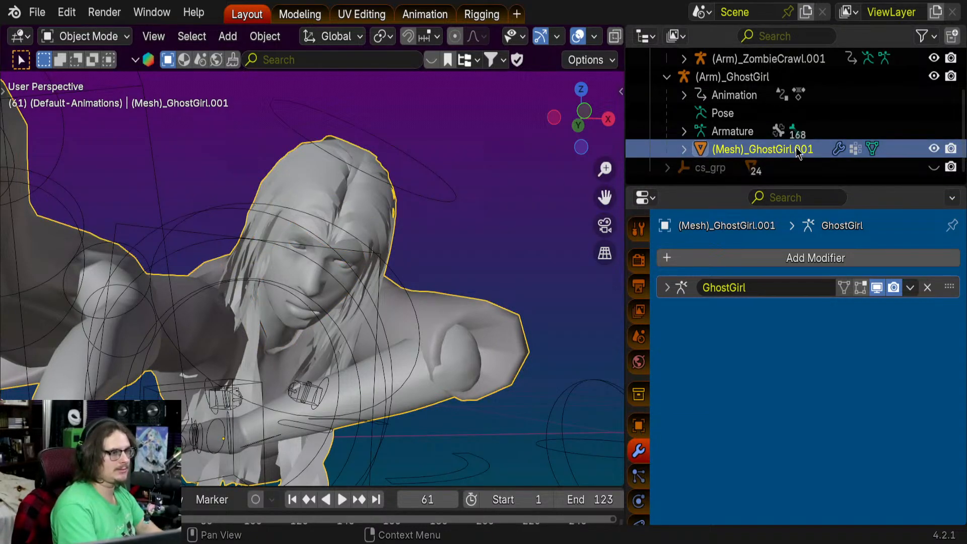
pyautogui.hotkey('ctrl', 'z')
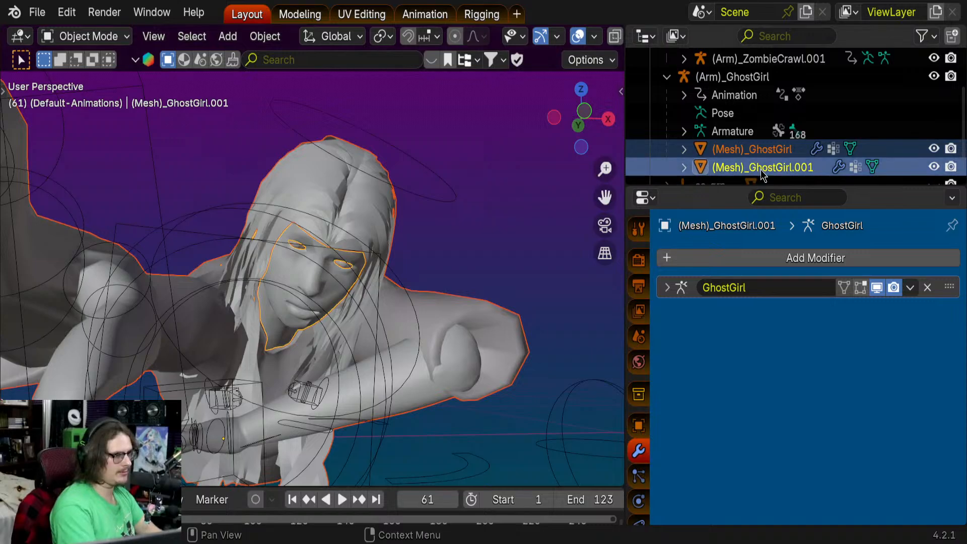
# - Join the head mesh (Mesh)_GhostGirl.001 into the body mesh, keeping (Mesh)_GhostGirl as the active object
pyautogui.click(770, 150)
pyautogui.keyDown('shift'); pyautogui.click(761, 167); pyautogui.keyUp('shift')
pyautogui.hotkey('ctrl', 'j')
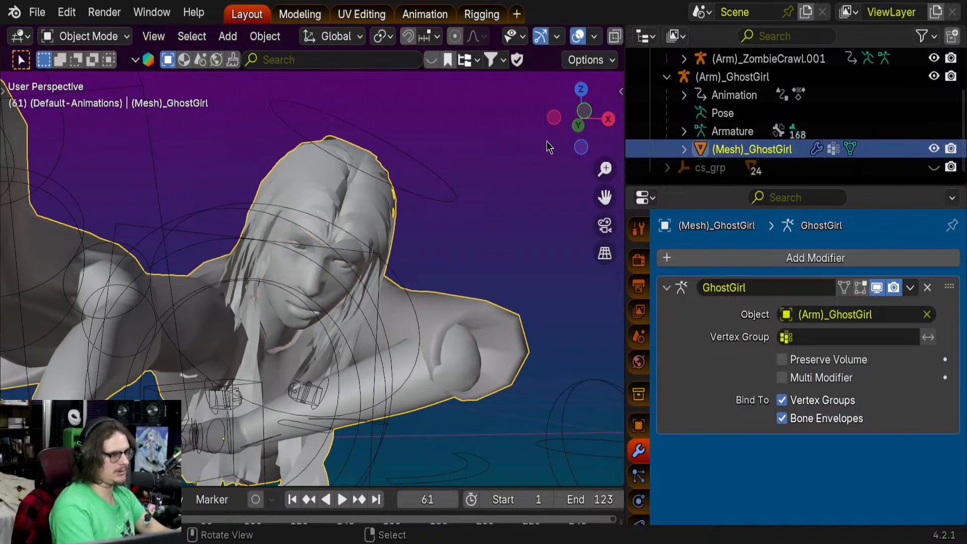
# - Enter Edit Mode on (Mesh)_GhostGirl and frame the joined head's face and hair for inspection
pyautogui.press('Tab')
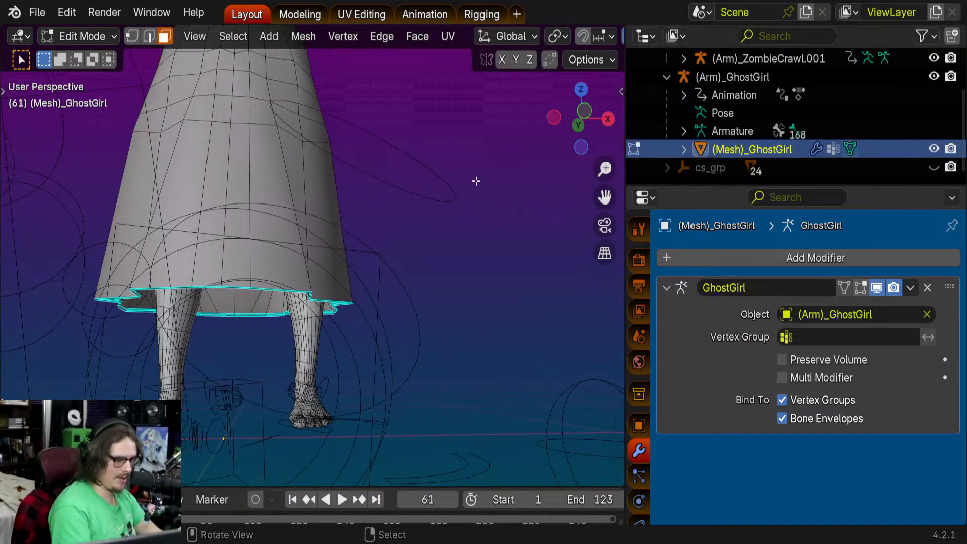
pyautogui.press('KP_Decimal')
pyautogui.scroll(-4, 393, 237)
pyautogui.moveTo(477, 169); pyautogui.dragTo(398, 251, button='middle')
pyautogui.scroll(4, 393, 238)
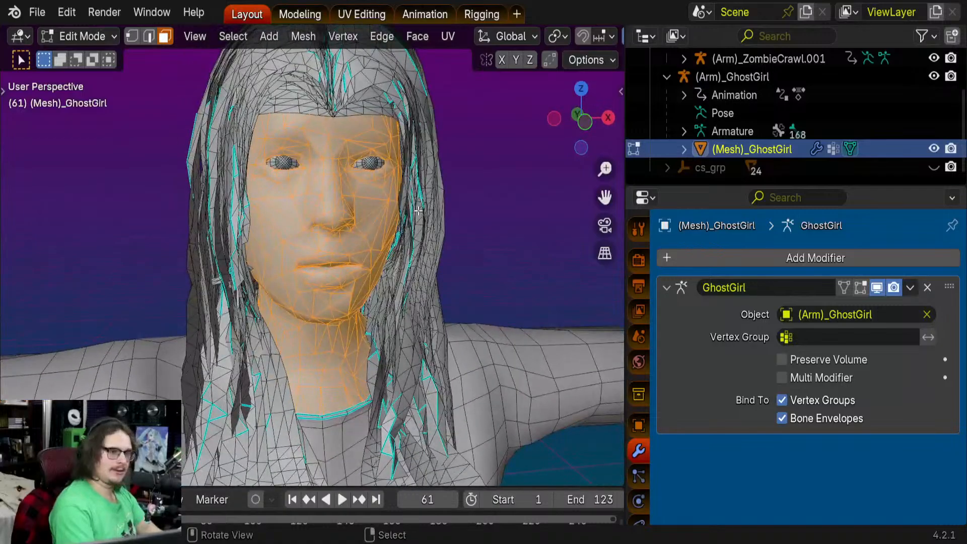
# - Return to Object Mode and play the crawl animation to check how the joined head deforms, stopping at frame 74
pyautogui.press('Tab')
pyautogui.scroll(-8, 418, 232)
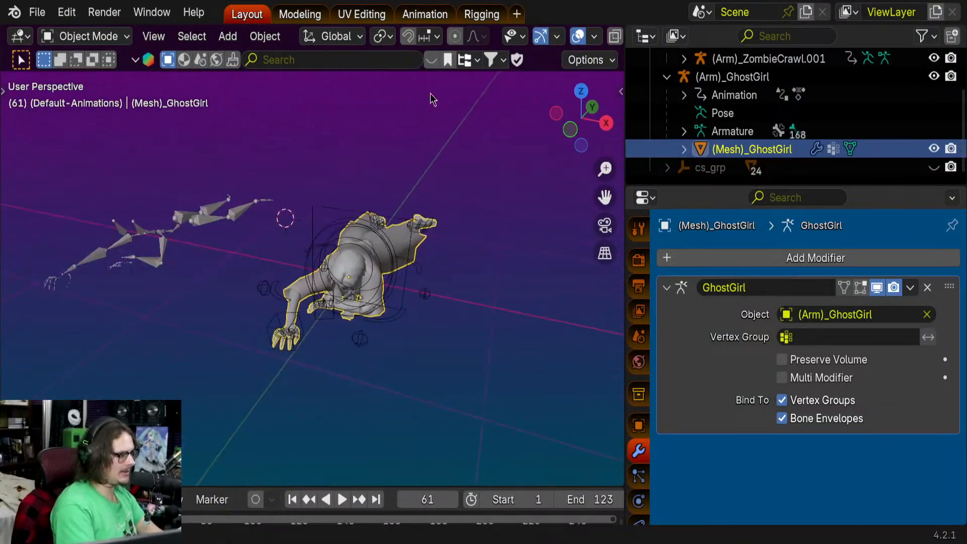
pyautogui.scroll(5, 393, 207)
pyautogui.press('space')
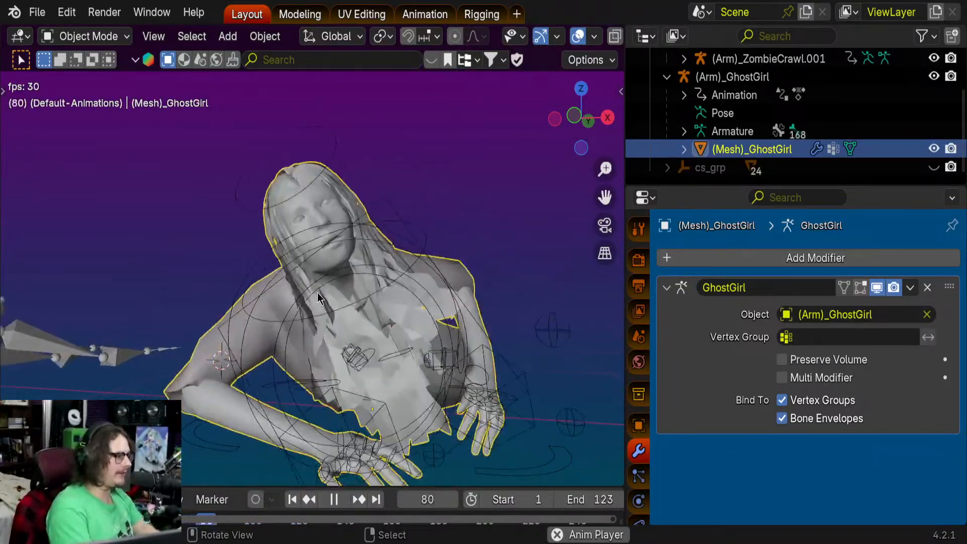
pyautogui.moveTo(359, 333); pyautogui.dragTo(390, 286, button='middle')
pyautogui.press('space')
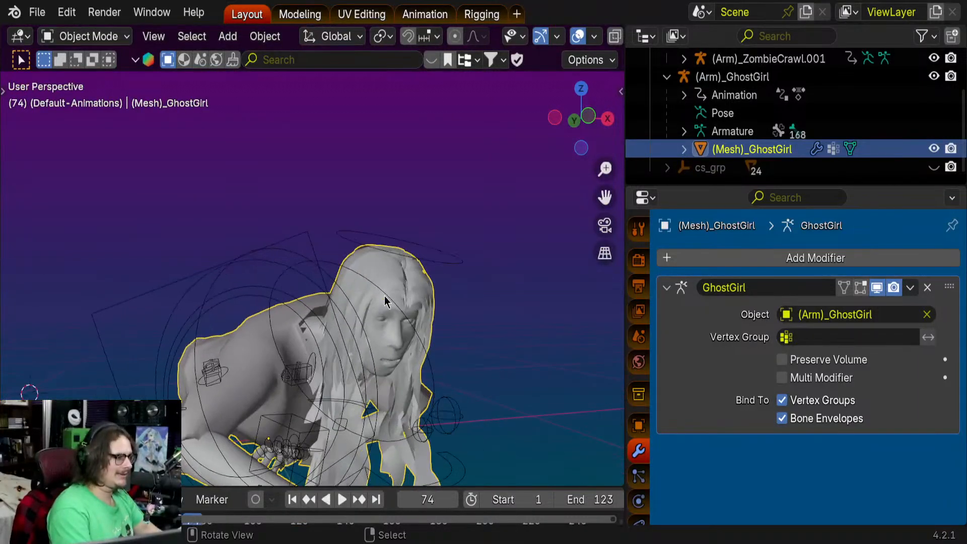
# - Reopen the mesh in Edit Mode and examine the wireframe density of the face, hair and neck from several angles
pyautogui.press('Tab')
pyautogui.press('KP_Decimal')
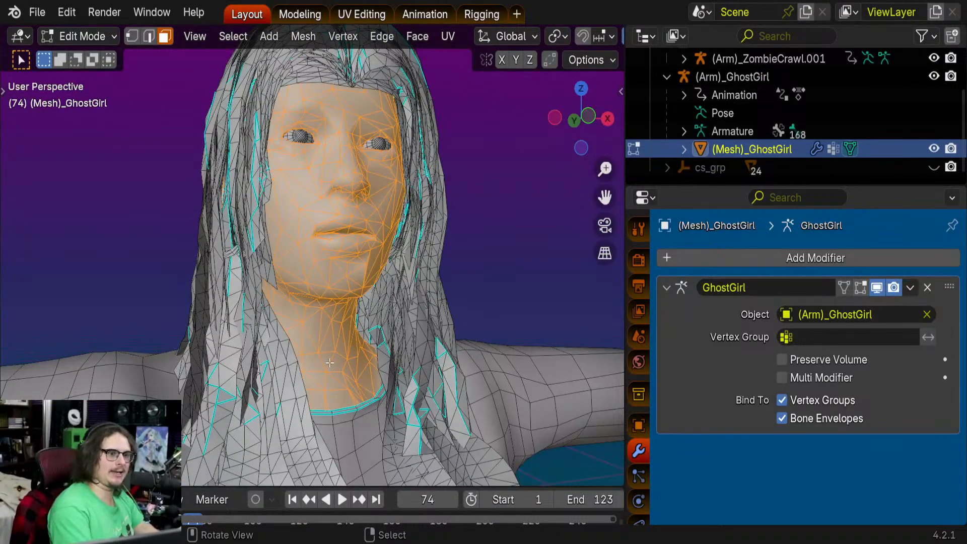
pyautogui.scroll(-2, 332, 359)
pyautogui.moveTo(332, 359); pyautogui.dragTo(386, 287, button='middle')
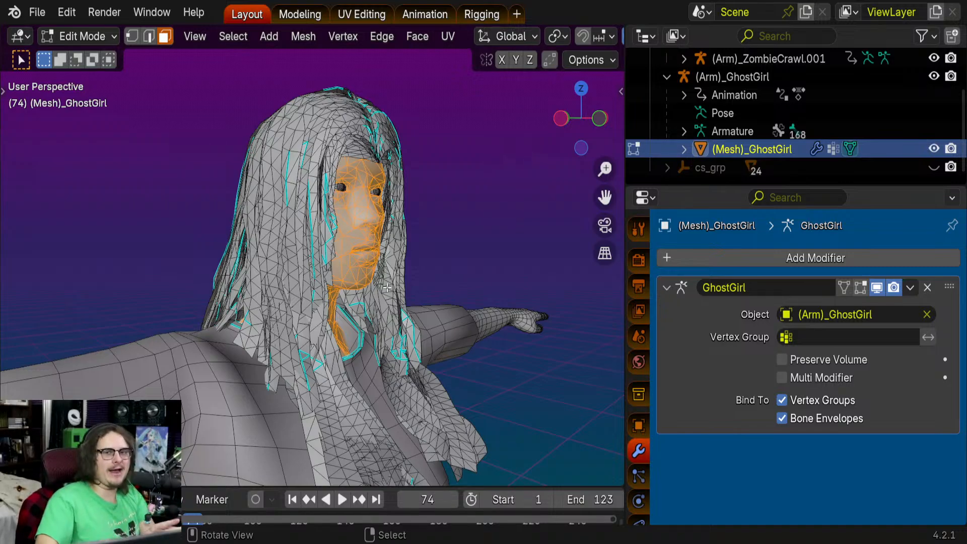
pyautogui.moveTo(452, 163); pyautogui.dragTo(365, 169, button='middle')
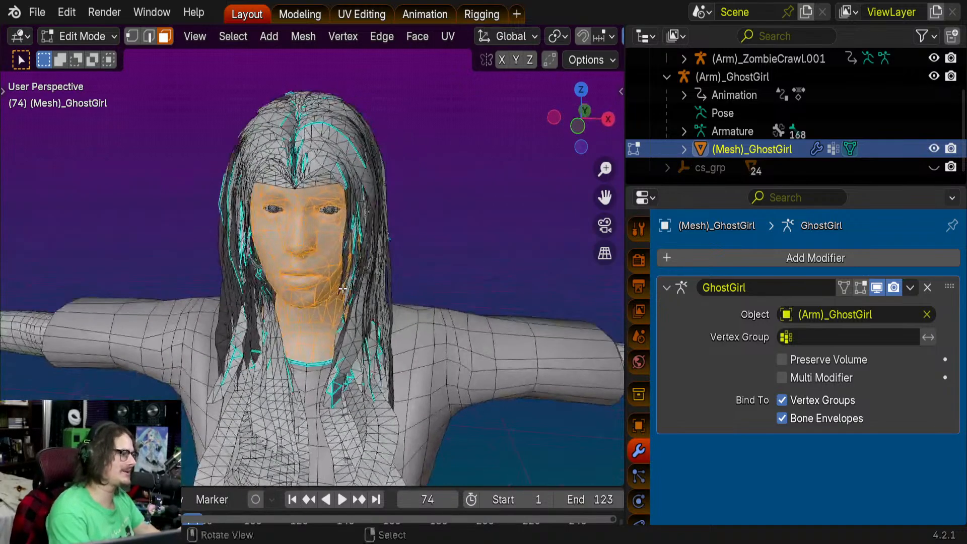
pyautogui.scroll(5, 364, 207)
pyautogui.moveTo(364, 207); pyautogui.dragTo(388, 235, button='middle')
pyautogui.scroll(-2, 388, 237)
pyautogui.scroll(5, 349, 221)
pyautogui.moveTo(337, 214); pyautogui.dragTo(326, 246, button='middle')
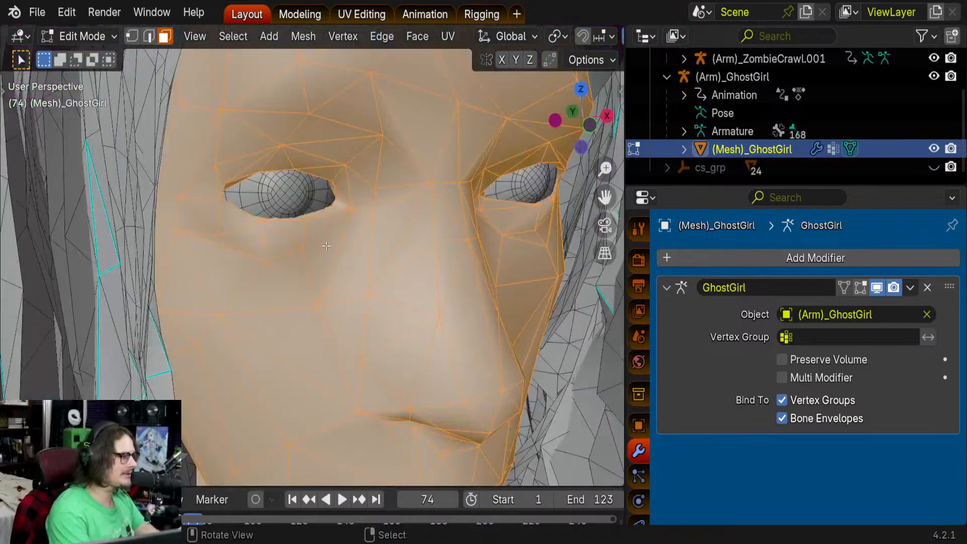
# - Clear the face selection and inspect the polygon density of the eyes
pyautogui.hotkey('alt', 'a')
pyautogui.click(303, 196)
pyautogui.scroll(5, 302, 197)
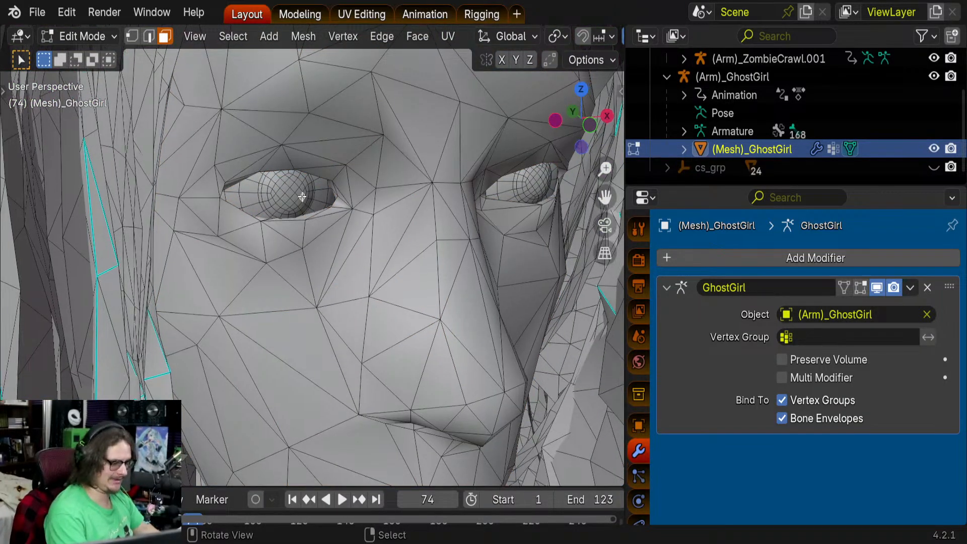
pyautogui.moveTo(371, 229); pyautogui.dragTo(326, 234, button='middle')
pyautogui.scroll(-15, 326, 233)
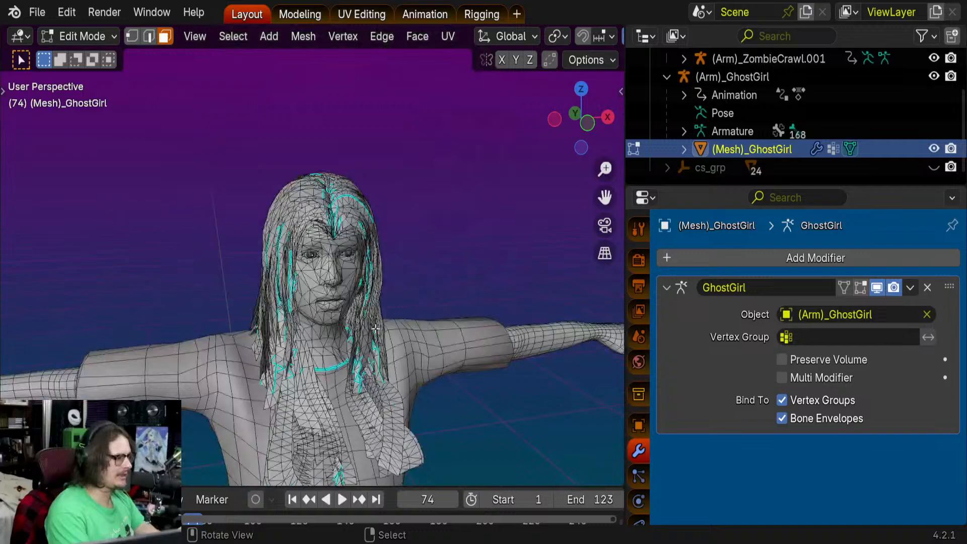
# - Select the linked geometry of the right forearm and hand and separate it into its own object
pyautogui.keyDown('shift'); pyautogui.moveTo(375, 328); pyautogui.dragTo(382, 209, button='middle'); pyautogui.keyUp('shift')
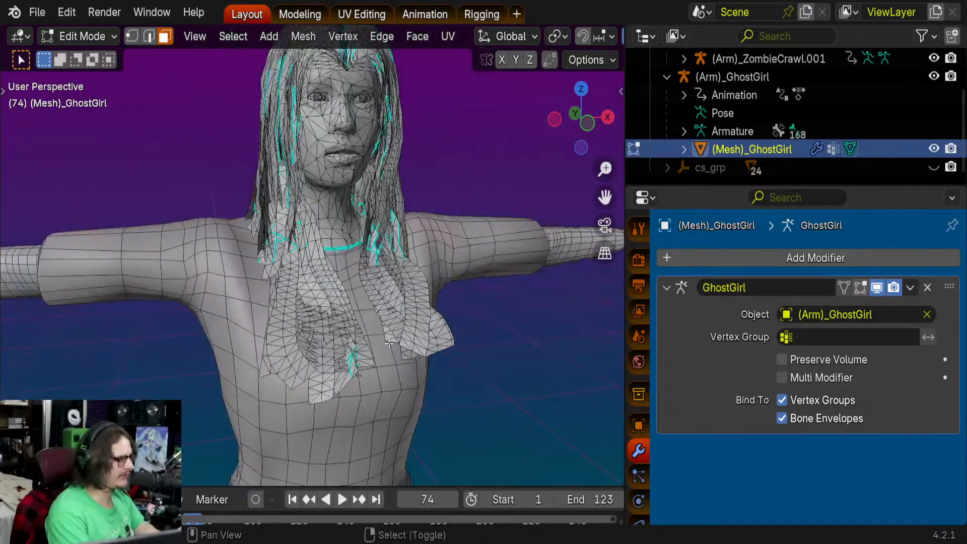
pyautogui.scroll(-2, 373, 252)
pyautogui.keyDown('shift'); pyautogui.moveTo(363, 324); pyautogui.dragTo(466, 297, button='middle'); pyautogui.keyUp('shift')
pyautogui.moveTo(269, 259); pyautogui.dragTo(464, 309, button='middle')
pyautogui.moveTo(464, 310); pyautogui.dragTo(410, 307, button='middle')
pyautogui.scroll(-4, 393, 304)
pyautogui.moveTo(346, 317); pyautogui.dragTo(343, 238, button='middle')
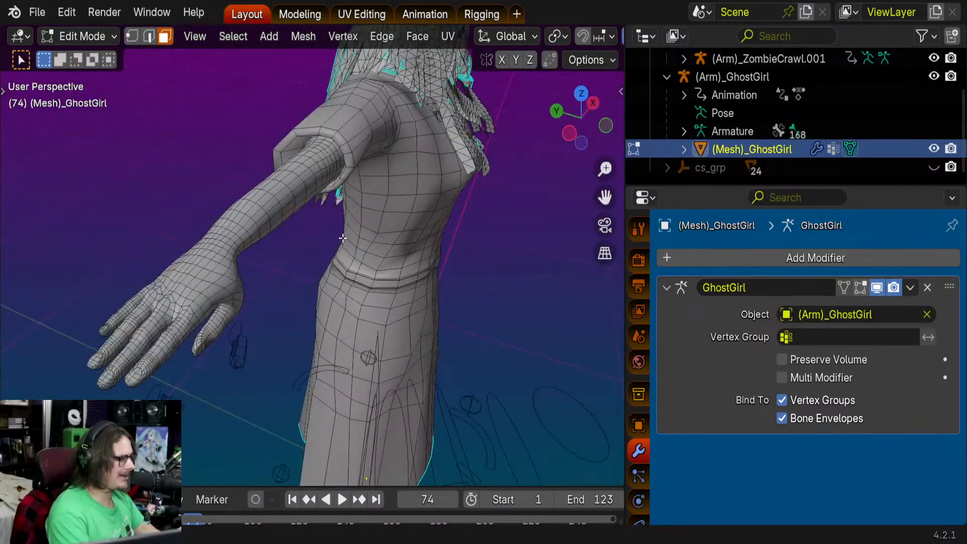
pyautogui.press('l')
pyautogui.moveTo(181, 154); pyautogui.dragTo(300, 206, button='middle')
pyautogui.press('p')
pyautogui.click(285, 197)
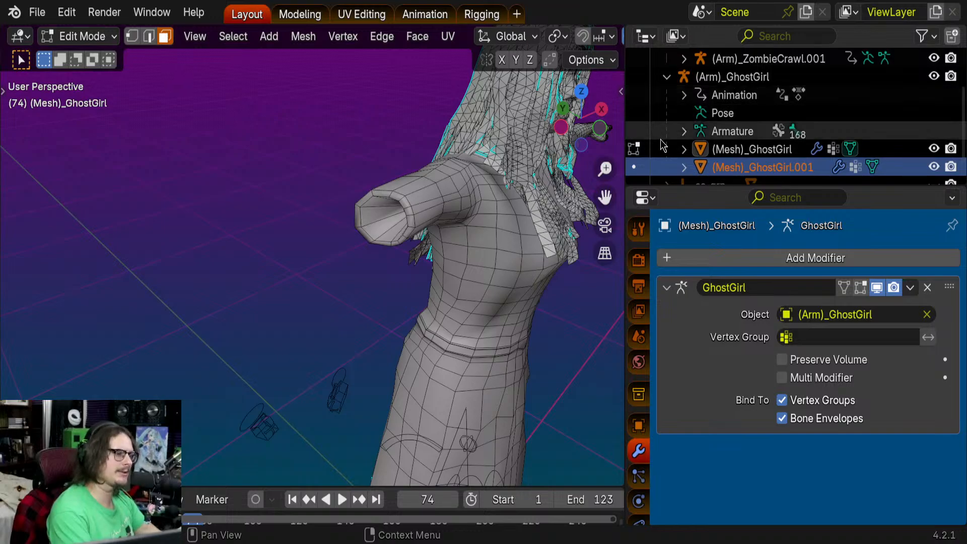
# - Return to Object Mode and make the separated forearm mesh (Mesh)_GhostGirl.001 the active object, framed in view
pyautogui.click(733, 165)
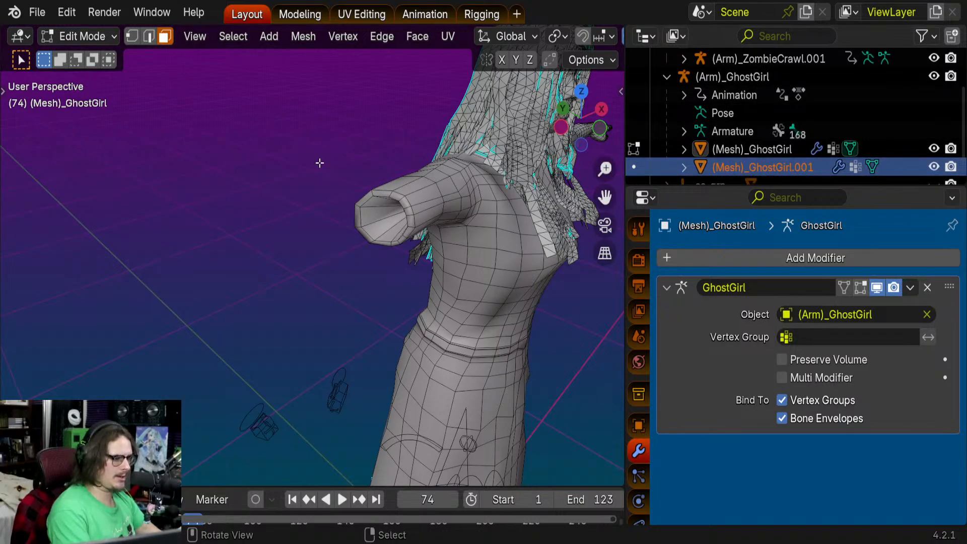
pyautogui.scroll(-6, 358, 281)
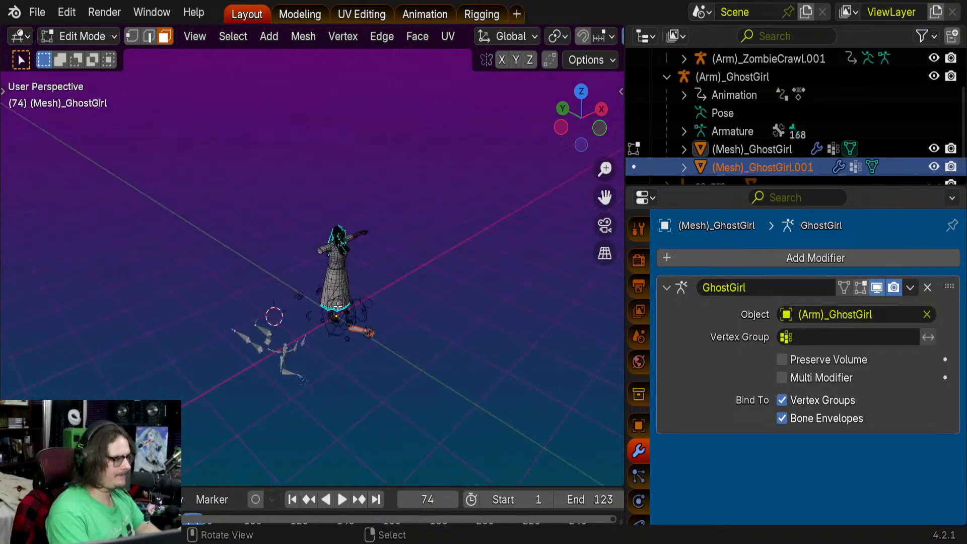
pyautogui.press('Tab')
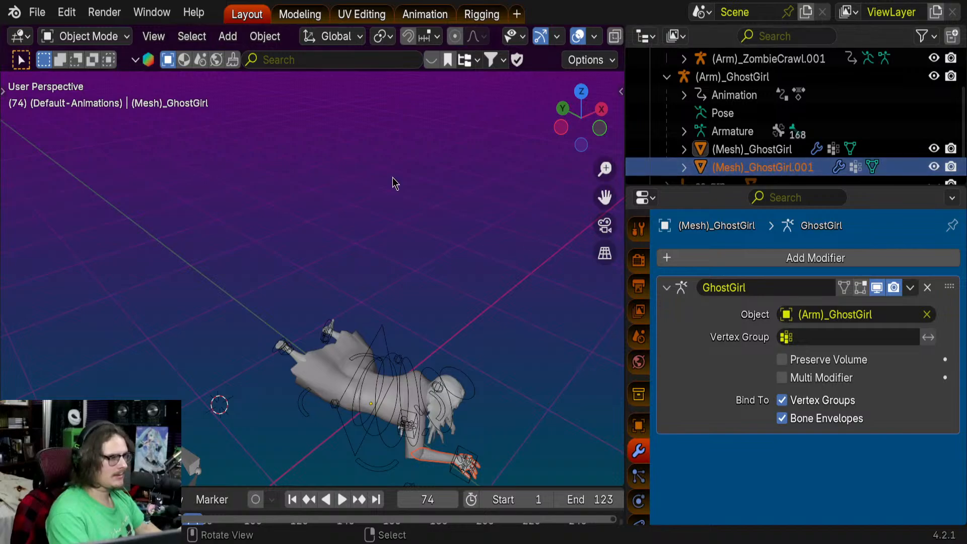
pyautogui.click(726, 167)
pyautogui.press('KP_Decimal')
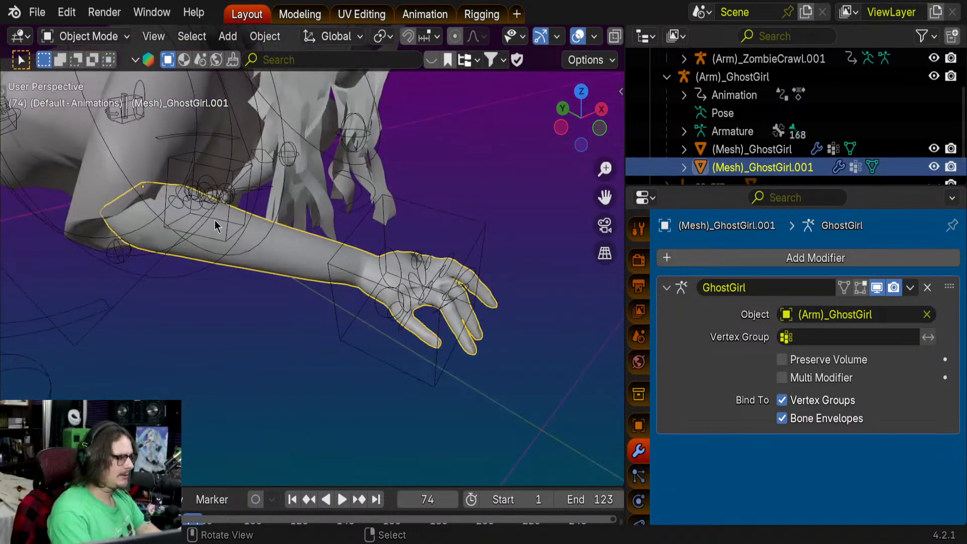
# - Examine the separated forearm and hand from several sides, opening it in Edit Mode to check its wireframe
pyautogui.moveTo(600, 145); pyautogui.dragTo(450, 152, button='middle')
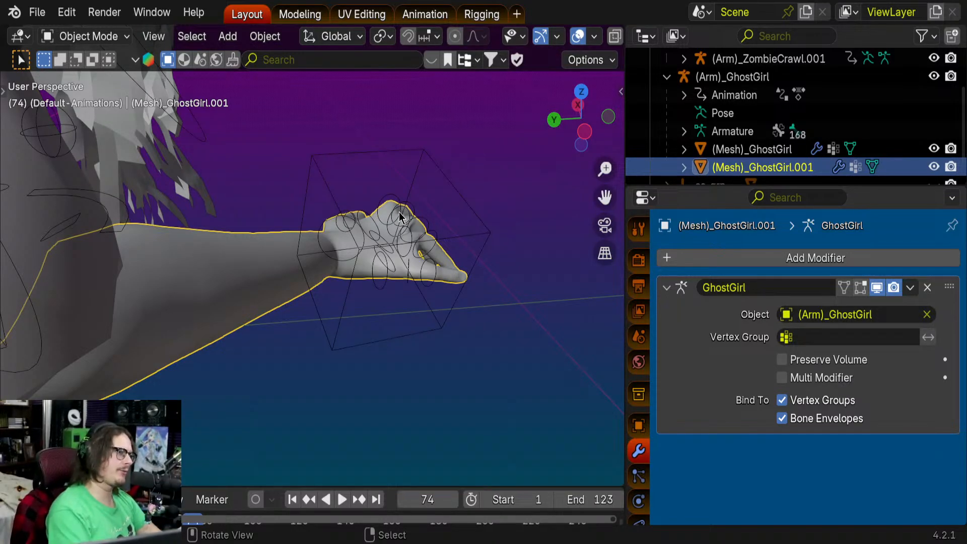
pyautogui.moveTo(414, 211); pyautogui.dragTo(336, 218, button='middle')
pyautogui.press('Tab')
pyautogui.scroll(-8, 337, 218)
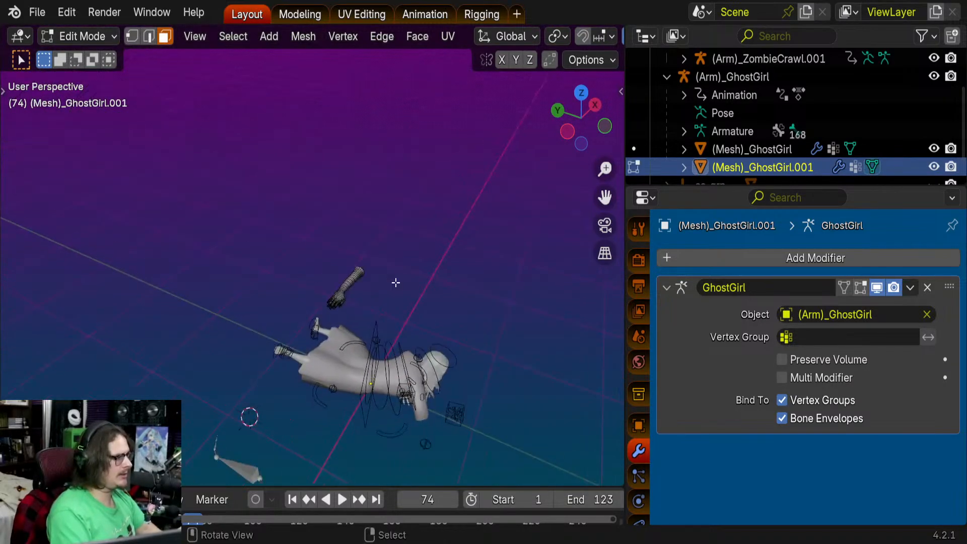
pyautogui.press('KP_Decimal')
pyautogui.scroll(4, 442, 227)
pyautogui.moveTo(432, 244); pyautogui.dragTo(398, 389, button='middle')
pyautogui.scroll(-3, 439, 214)
pyautogui.moveTo(427, 218); pyautogui.dragTo(313, 156, button='middle')
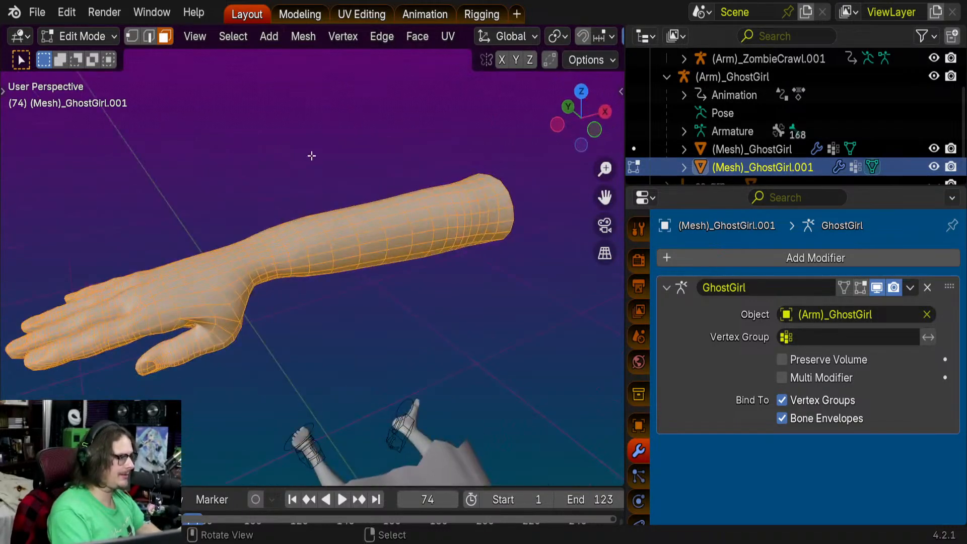
pyautogui.press('KP_Decimal')
pyautogui.scroll(-4, 322, 189)
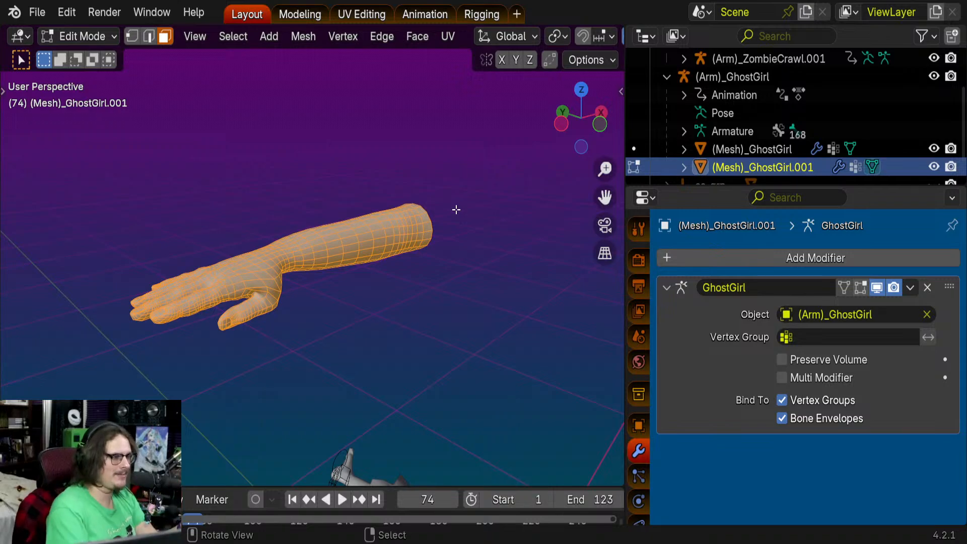
pyautogui.moveTo(456, 209); pyautogui.dragTo(344, 263, button='middle')
pyautogui.scroll(3, 394, 245)
# - Compare the forearm's Edit Mode shape with its posed position on the body, finishing in Object Mode
pyautogui.press('Tab')
pyautogui.press('Tab')
pyautogui.press('Tab')
pyautogui.scroll(-3, 344, 264)
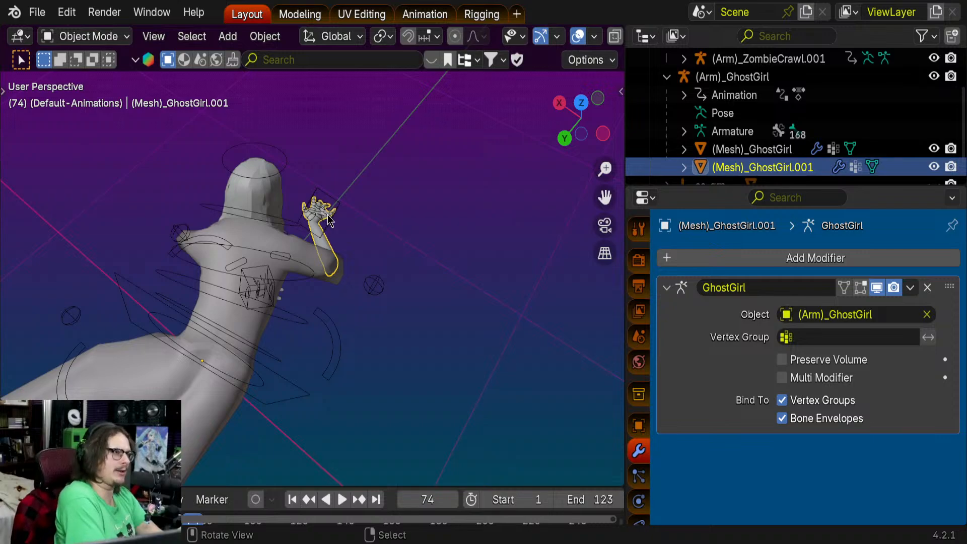
pyautogui.press('Tab')
pyautogui.moveTo(339, 216); pyautogui.dragTo(460, 188, button='middle')
pyautogui.press('Tab')
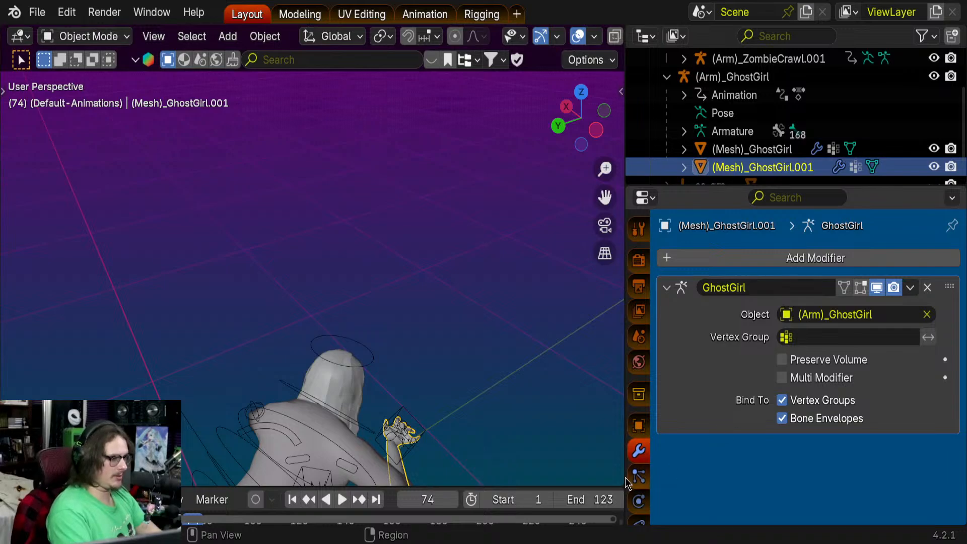
pyautogui.moveTo(627, 484); pyautogui.dragTo(313, 346, button='middle')
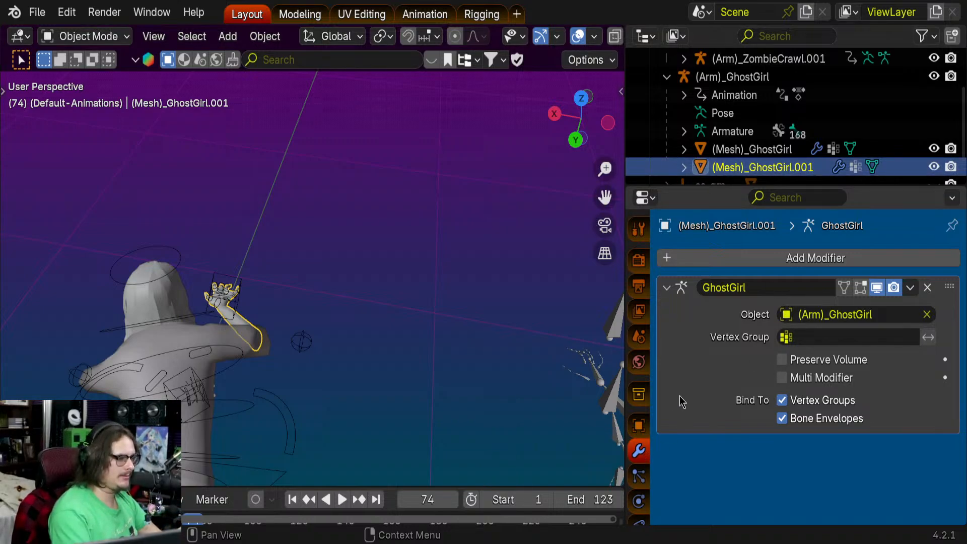
# - Collapse the GhostGirl armature modifier's settings and add a Decimate modifier to the separated forearm mesh
pyautogui.click(667, 288)
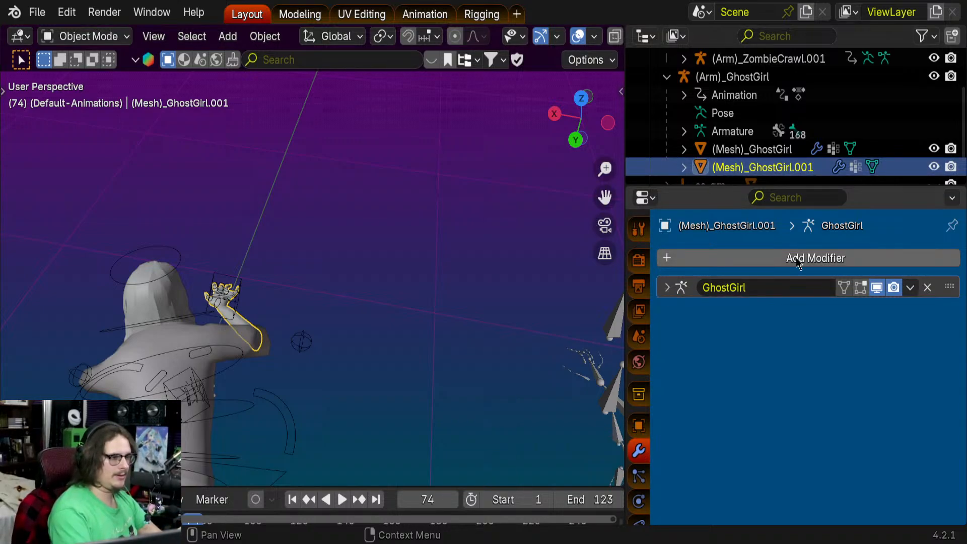
pyautogui.click(744, 258)
pyautogui.moveTo(694, 275)
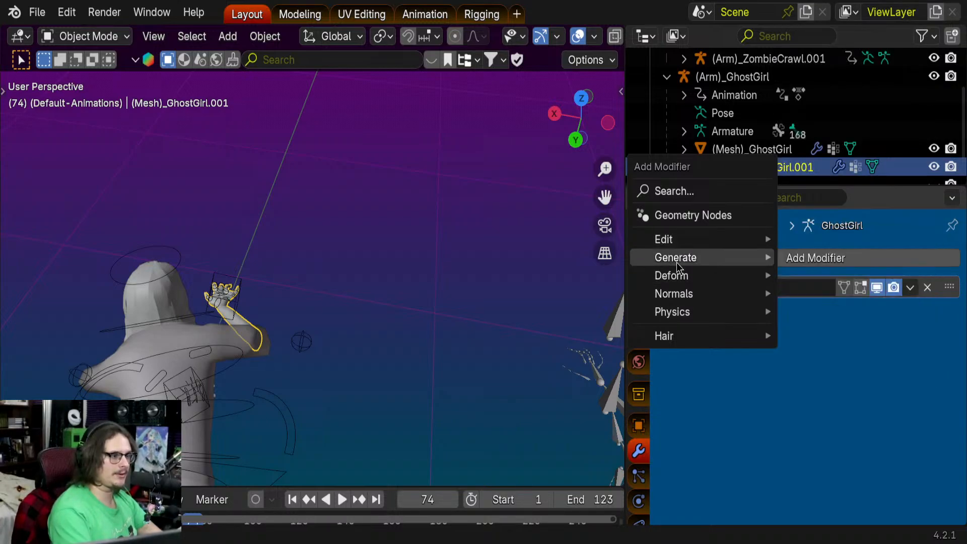
pyautogui.moveTo(724, 260)
pyautogui.click(829, 331)
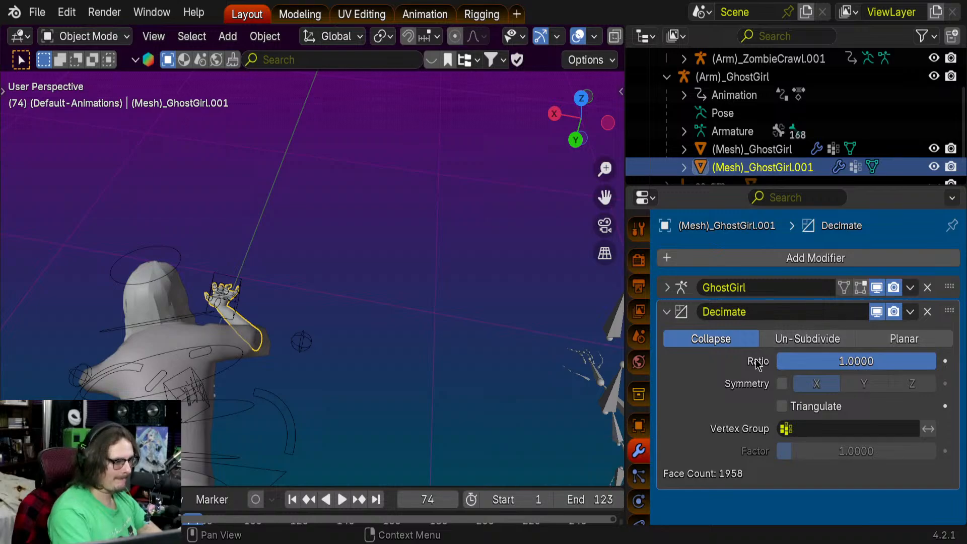
# - Try a Decimate ratio of 0.15 on the forearm and inspect the hand's shape up close
pyautogui.click(861, 360)
pyautogui.write('.1')
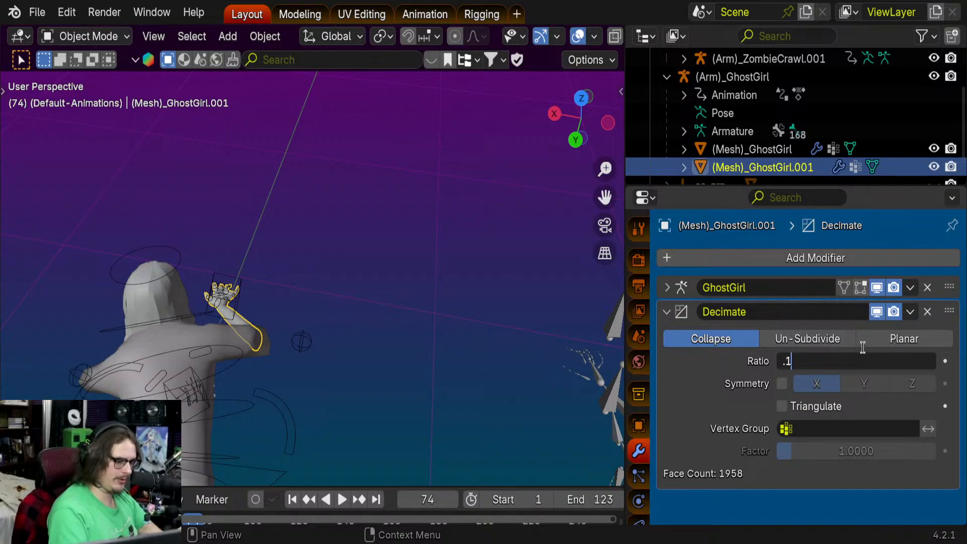
pyautogui.write('5')
pyautogui.press('Return')
pyautogui.press('KP_Decimal')
pyautogui.moveTo(328, 233); pyautogui.dragTo(322, 273, button='middle')
pyautogui.moveTo(380, 333); pyautogui.dragTo(308, 320, button='middle')
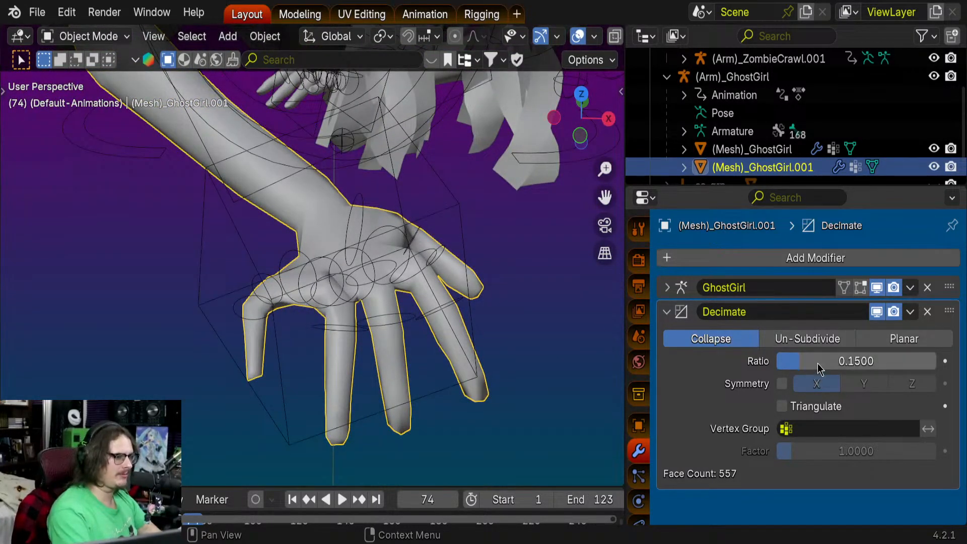
# - Raise the forearm's Decimate ratio to 0.3 and check the palm and fingers
pyautogui.moveTo(817, 361); pyautogui.dragTo(849, 362)
pyautogui.doubleClick(849, 364)
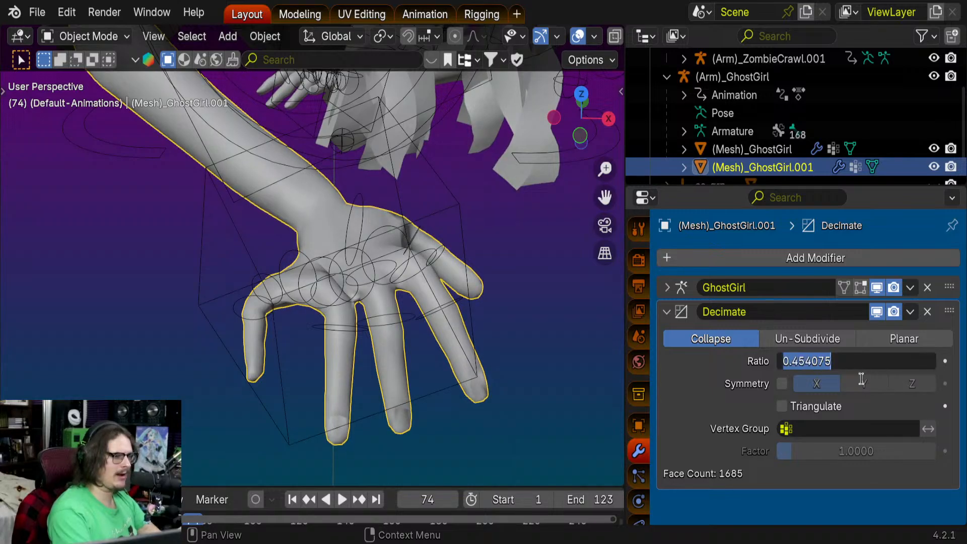
pyautogui.write('.3')
pyautogui.press('Return')
pyautogui.moveTo(419, 347); pyautogui.dragTo(336, 333, button='middle')
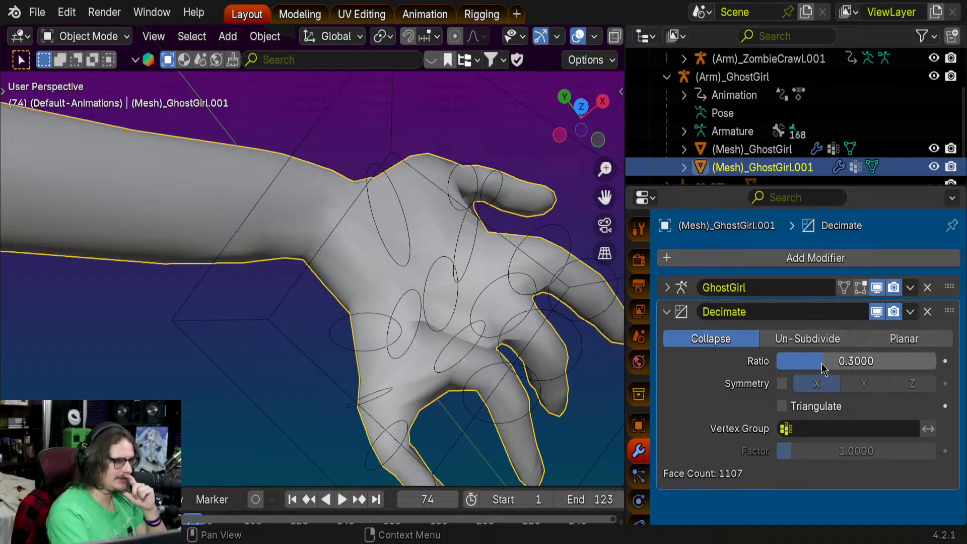
# - Compare the hand at a Decimate ratio of 1.0, then restore 0.3 and review the whole forearm
pyautogui.moveTo(816, 367); pyautogui.dragTo(929, 368)
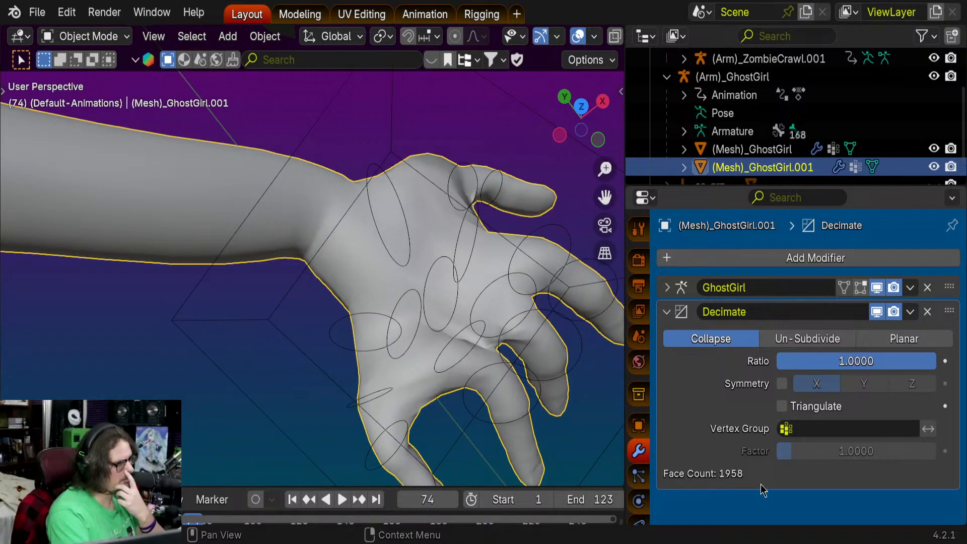
pyautogui.click(847, 361)
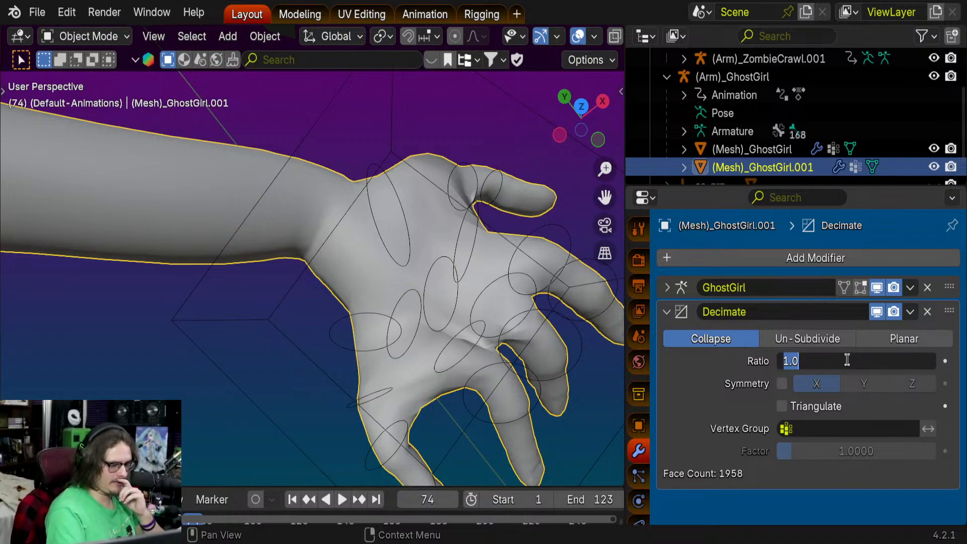
pyautogui.write('0.3')
pyautogui.press('Return')
pyautogui.scroll(-3, 493, 376)
pyautogui.moveTo(479, 371); pyautogui.dragTo(294, 289, button='middle')
pyautogui.moveTo(405, 302); pyautogui.dragTo(349, 330, button='middle')
# - Lower the forearm's Decimate ratio to 0.2 and check the forearm and hand silhouette
pyautogui.click(823, 358)
pyautogui.write('.2')
pyautogui.press('Return')
pyautogui.moveTo(398, 308); pyautogui.dragTo(483, 217, button='middle')
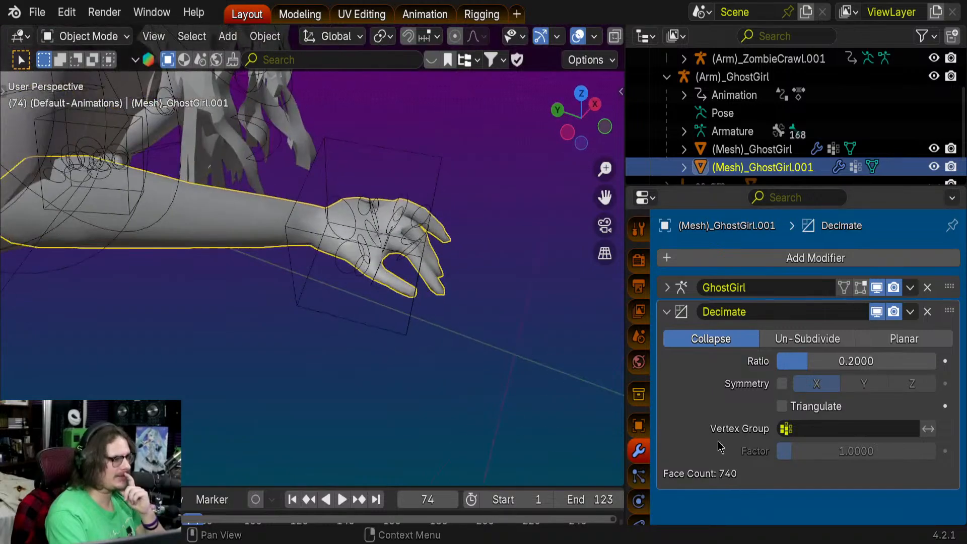
# - Set the forearm's Decimate ratio to 0.25 and check the palm, fingers and whole forearm from several angles
pyautogui.moveTo(352, 237); pyautogui.dragTo(400, 328, button='middle')
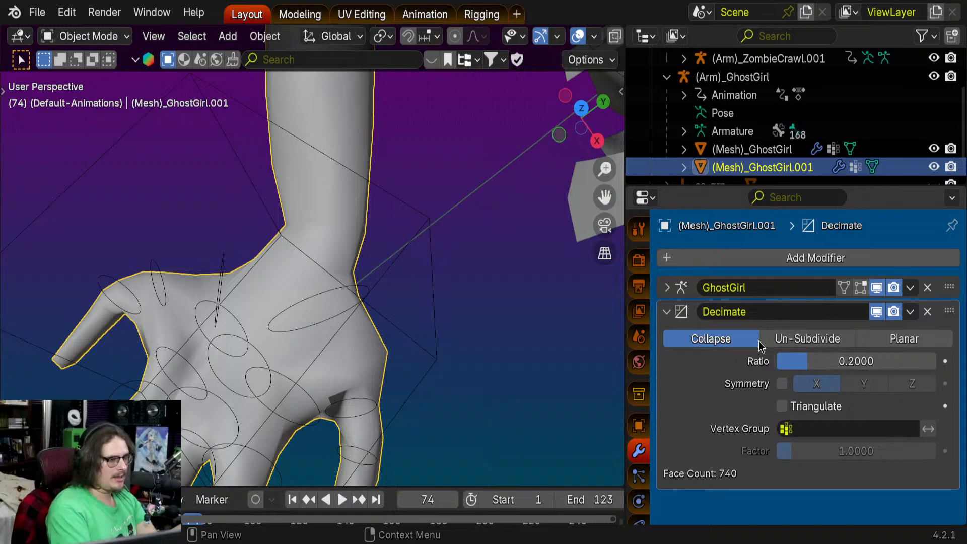
pyautogui.click(837, 355)
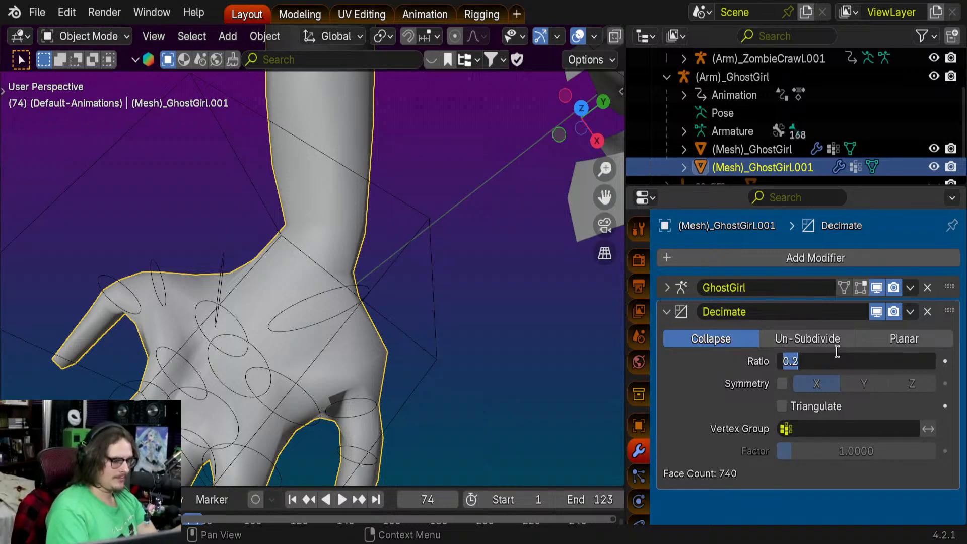
pyautogui.write('.25')
pyautogui.press('Return')
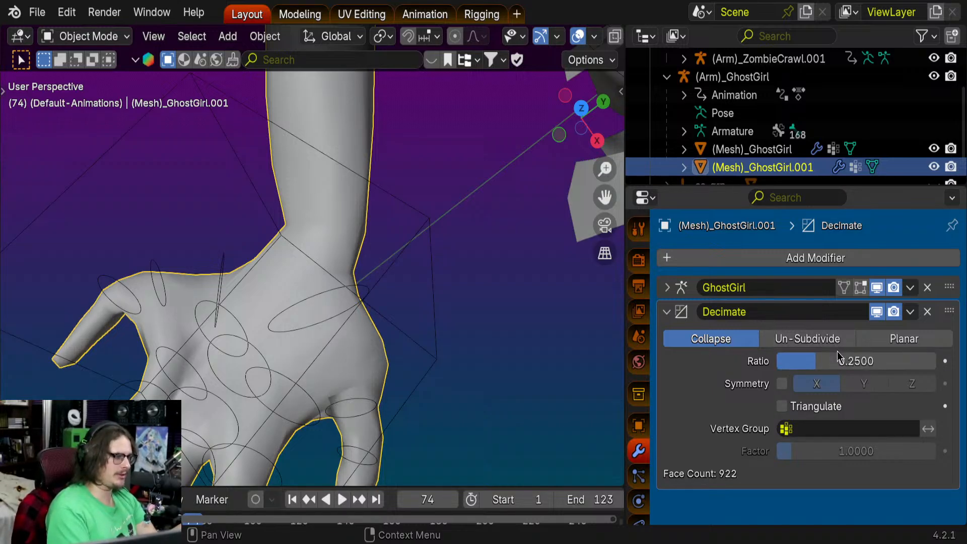
pyautogui.moveTo(345, 309); pyautogui.dragTo(442, 355, button='middle')
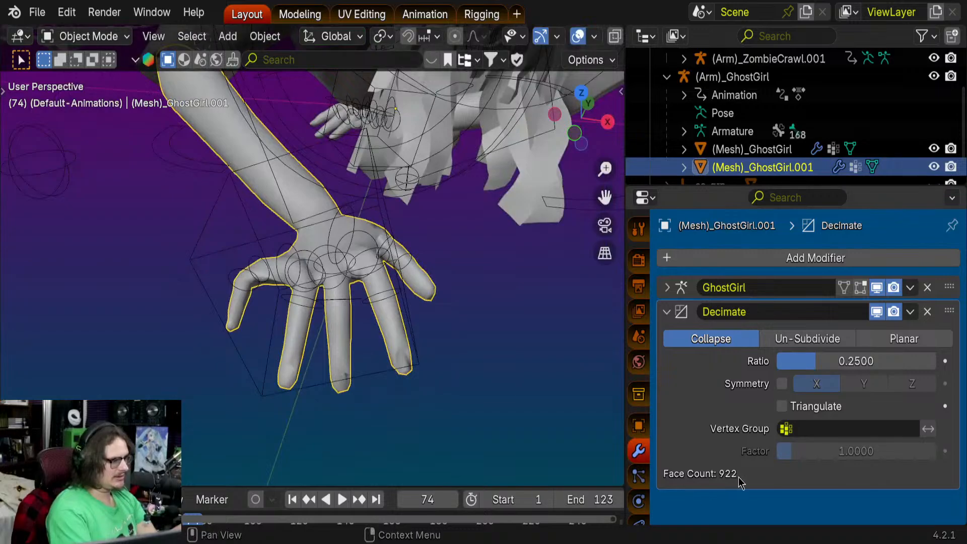
pyautogui.moveTo(336, 298); pyautogui.dragTo(295, 373, button='middle')
pyautogui.scroll(4, 446, 305)
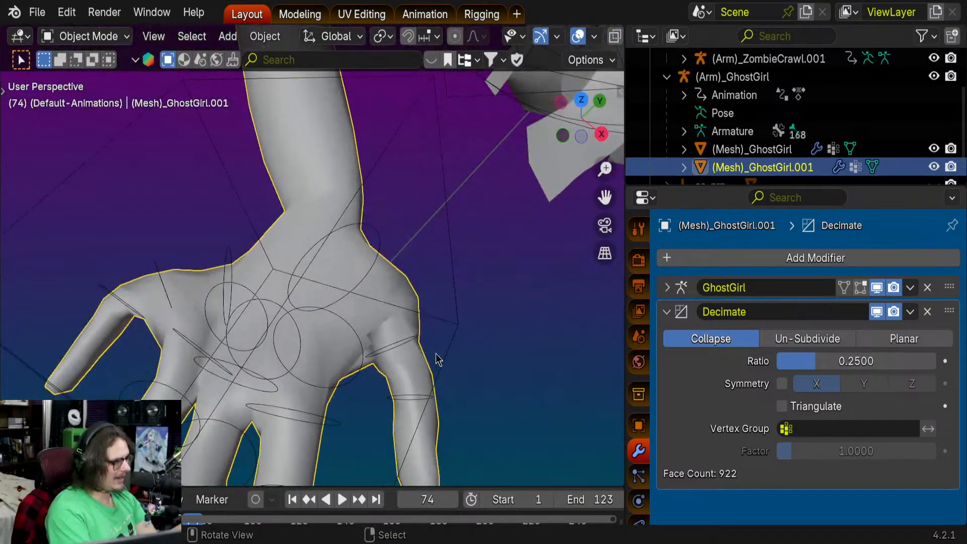
pyautogui.moveTo(436, 354); pyautogui.dragTo(388, 355, button='middle')
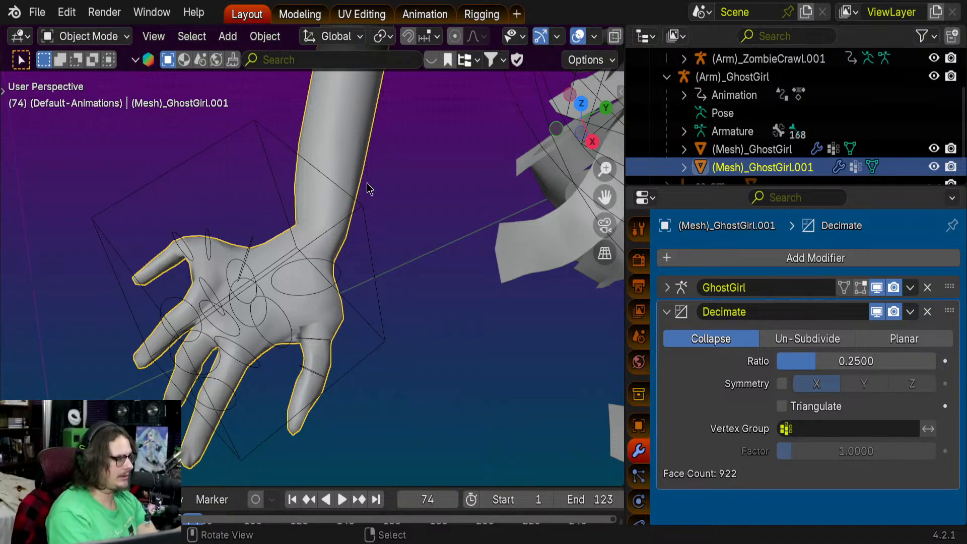
pyautogui.moveTo(368, 188); pyautogui.dragTo(491, 264, button='middle')
pyautogui.moveTo(387, 248); pyautogui.dragTo(398, 212, button='middle')
# - Apply the forearm's Decimate modifier and inspect the reduced mesh up close in Edit Mode
pyautogui.click(912, 315)
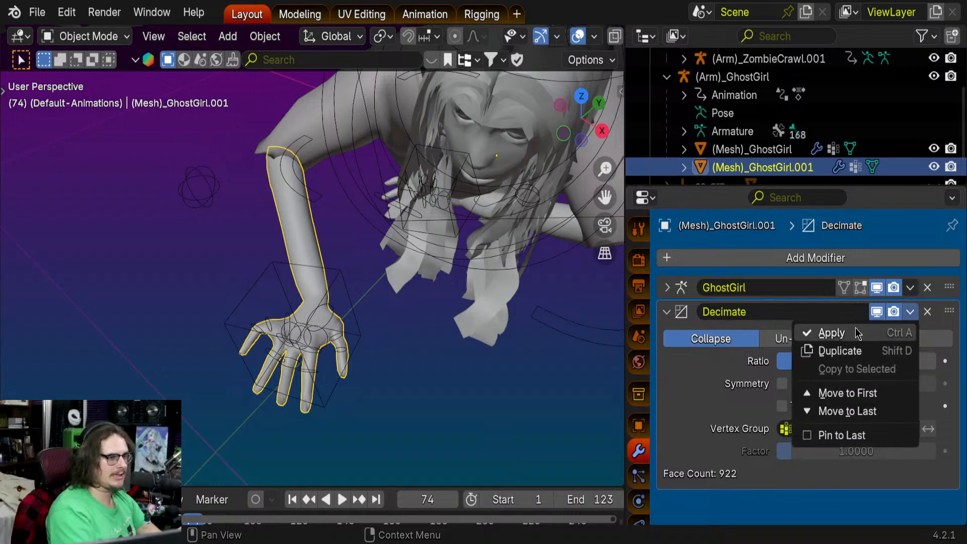
pyautogui.click(832, 330)
pyautogui.press('Tab')
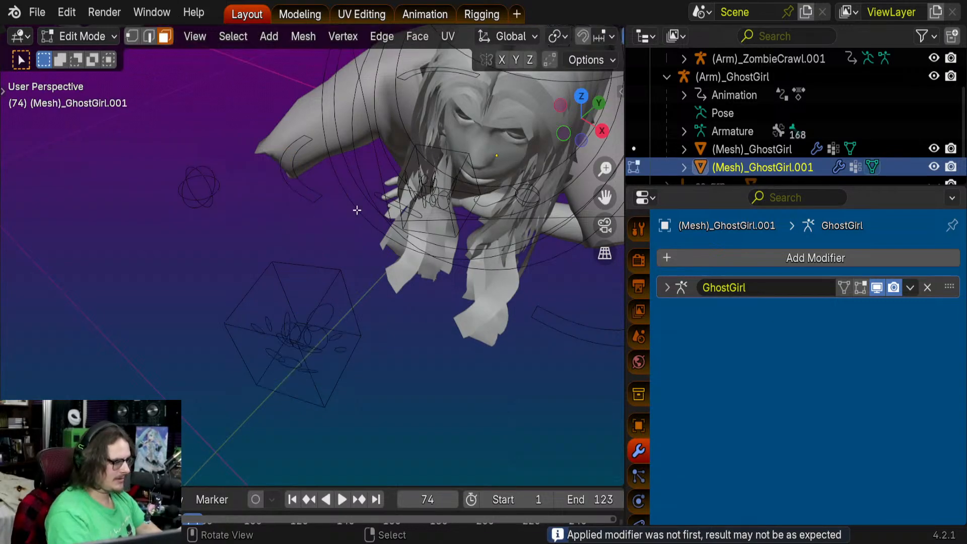
pyautogui.press('KP_Decimal')
pyautogui.moveTo(316, 232); pyautogui.dragTo(286, 366, button='middle')
pyautogui.scroll(4, 443, 268)
pyautogui.scroll(2, 449, 207)
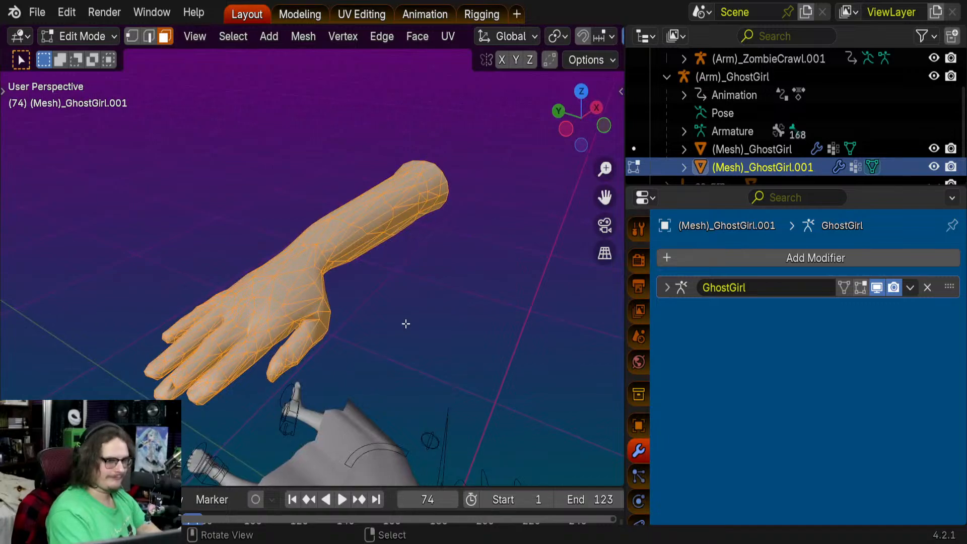
pyautogui.moveTo(415, 349); pyautogui.dragTo(388, 351, button='middle')
pyautogui.press('Tab')
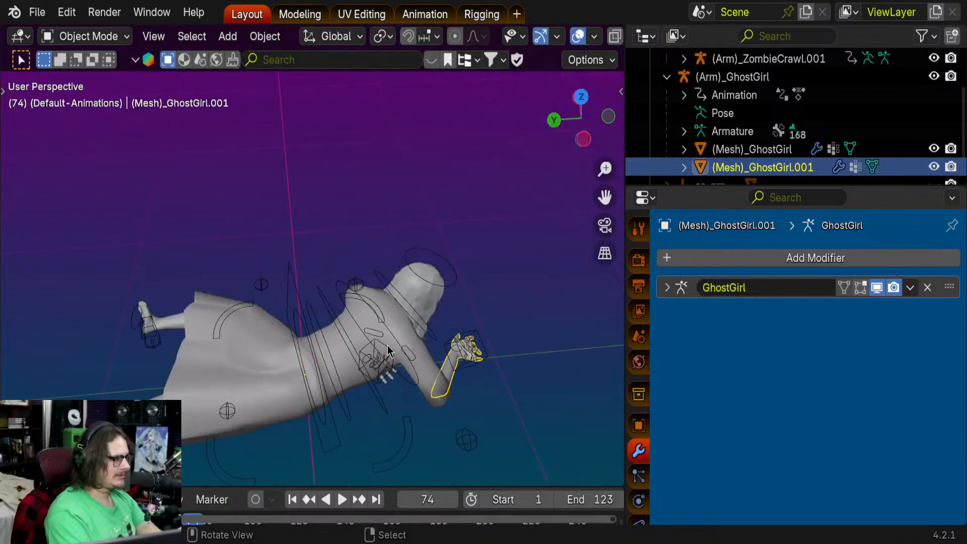
# - Compare the forearm and the (Arm)_GhostGirl armature between Edit Mode and the crawling pose
pyautogui.moveTo(437, 285); pyautogui.dragTo(356, 258, button='middle')
pyautogui.press('Tab')
pyautogui.scroll(-8, 361, 256)
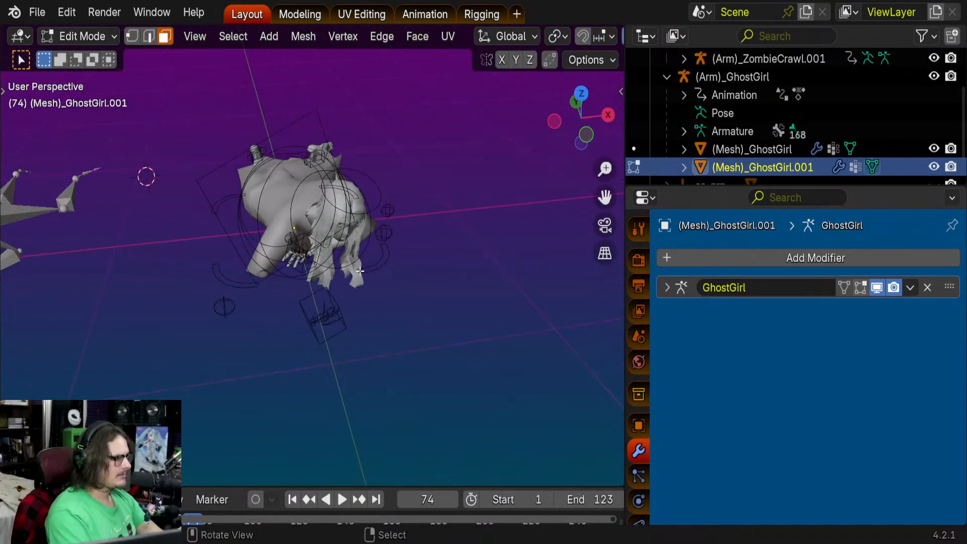
pyautogui.press('Tab')
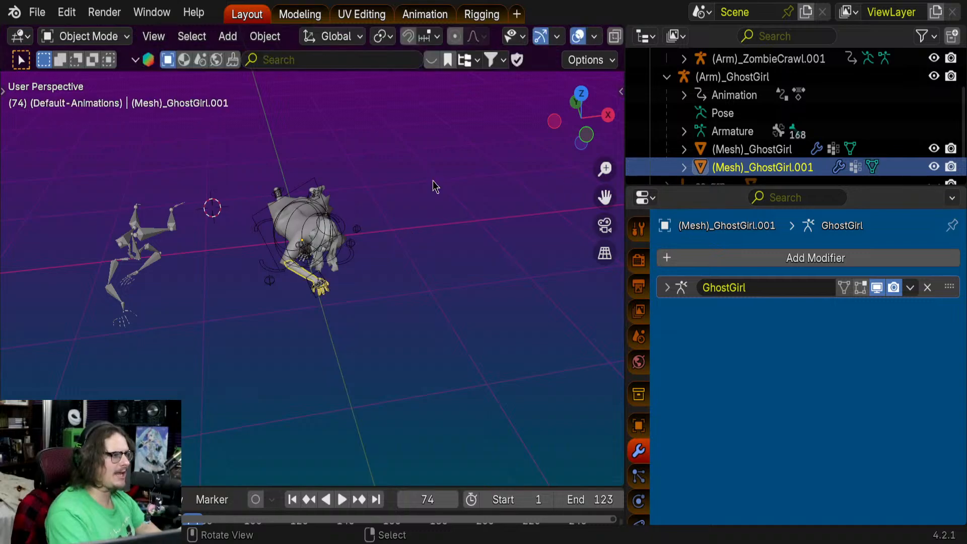
pyautogui.click(325, 222)
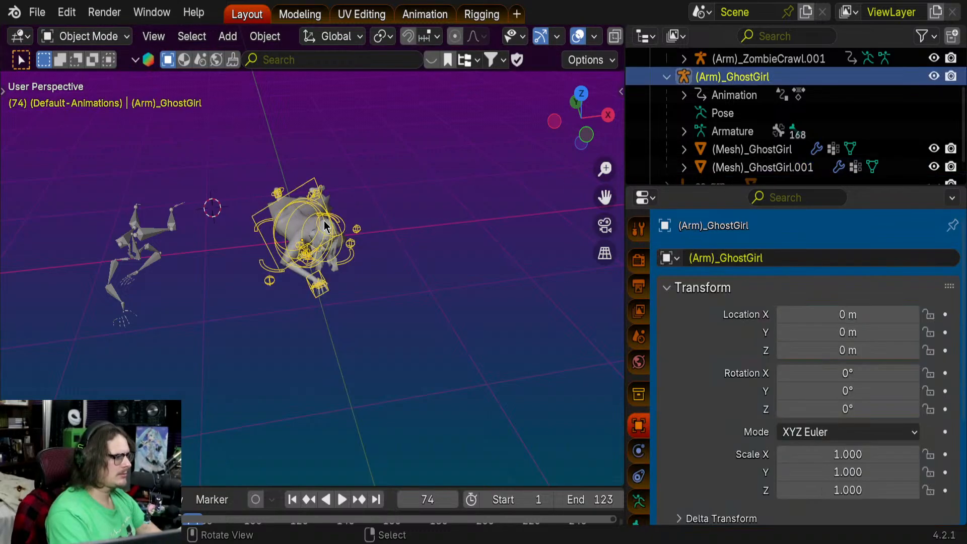
pyautogui.press('Tab')
pyautogui.press('Home')
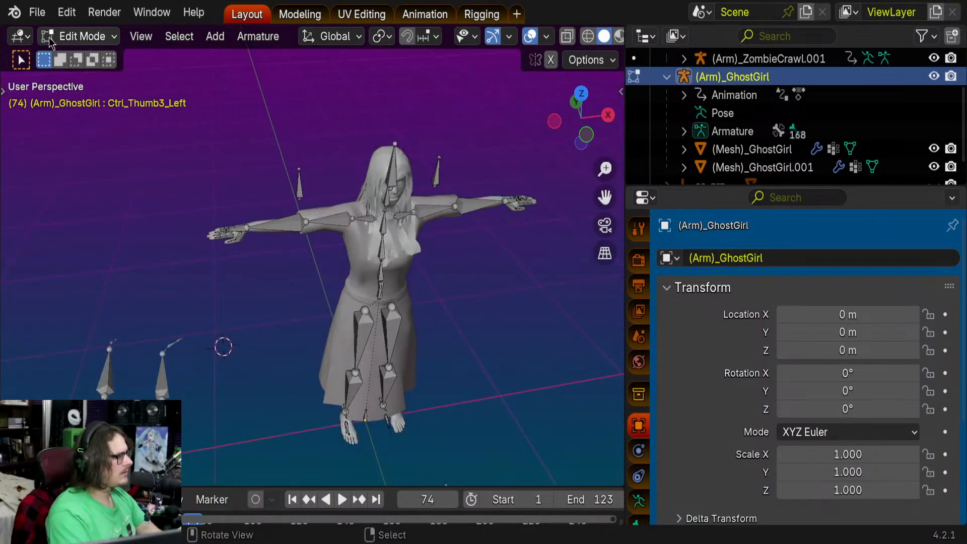
pyautogui.press('Tab')
# - Play the crawl animation to check how the decimated forearm deforms, and stop playback
pyautogui.press('space')
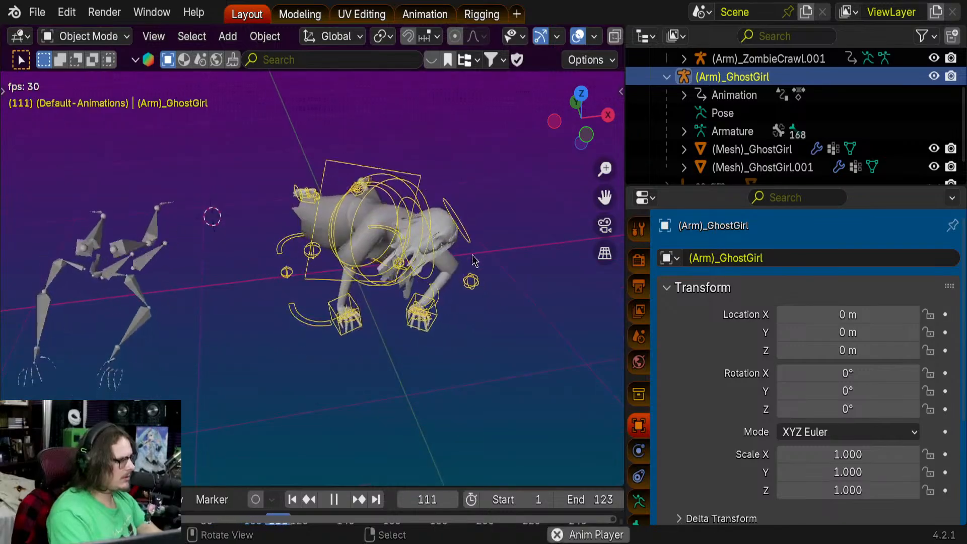
pyautogui.scroll(2, 490, 263)
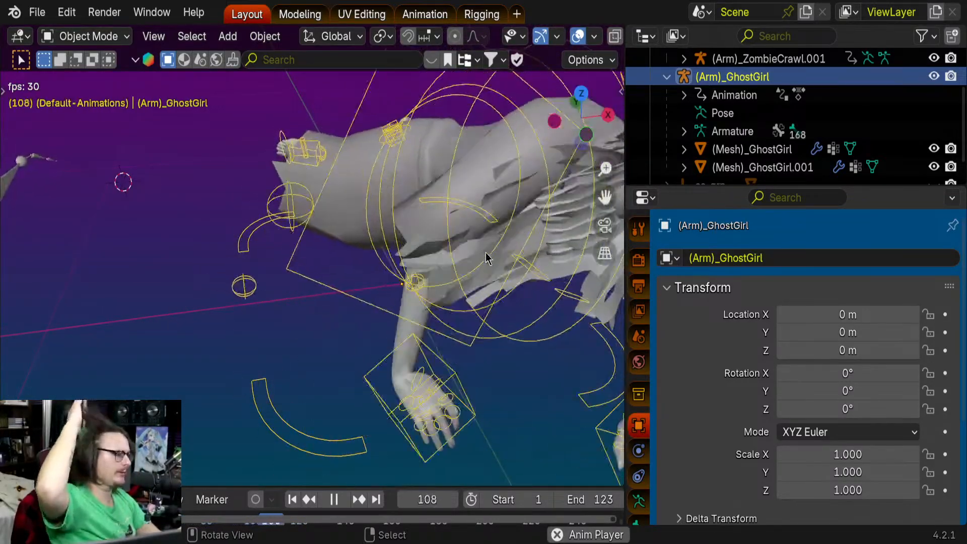
pyautogui.scroll(-2, 486, 258)
pyautogui.keyDown('shift'); pyautogui.moveTo(414, 327); pyautogui.dragTo(365, 299, button='middle'); pyautogui.keyUp('shift')
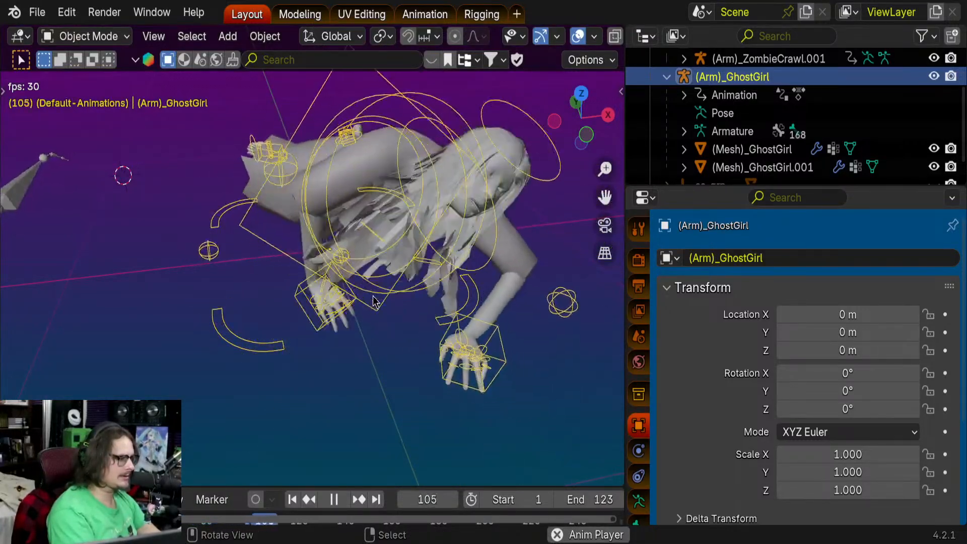
pyautogui.press('space')
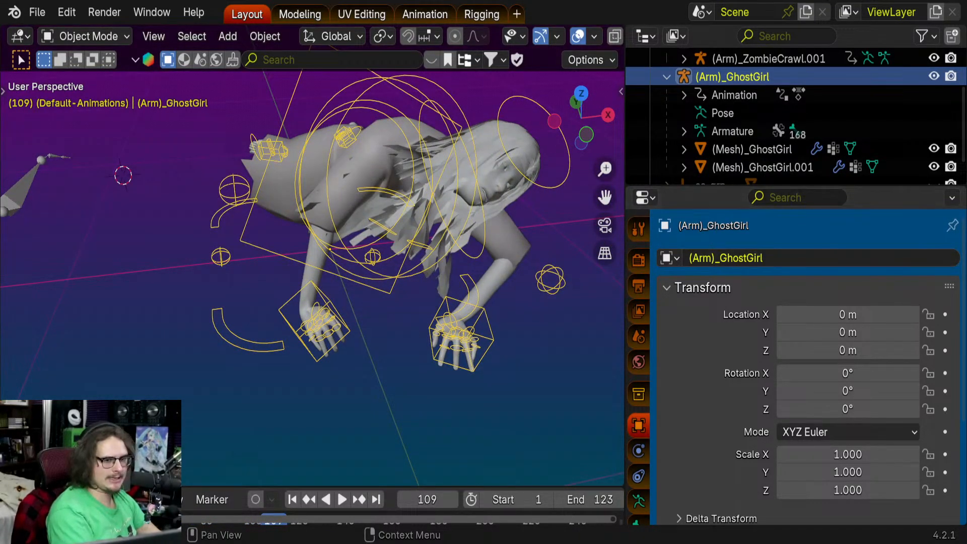
pyautogui.scroll(-2, 554, 222)
pyautogui.moveTo(551, 222); pyautogui.dragTo(527, 225, button='middle')
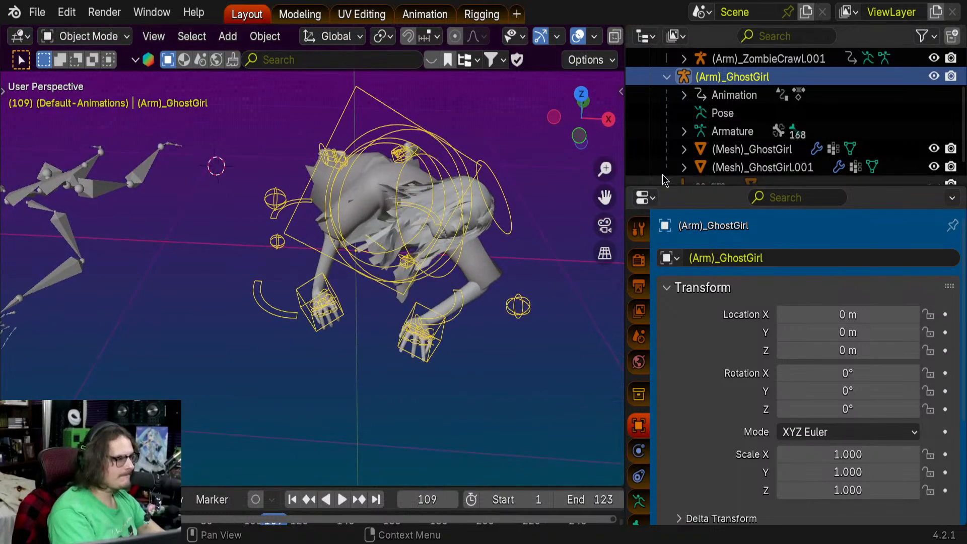
# - Join the decimated forearm (Mesh)_GhostGirl.001 into the main (Mesh)_GhostGirl body in Object Mode
pyautogui.scroll(3, 738, 162)
pyautogui.press('Tab')
pyautogui.scroll(-3, 739, 134)
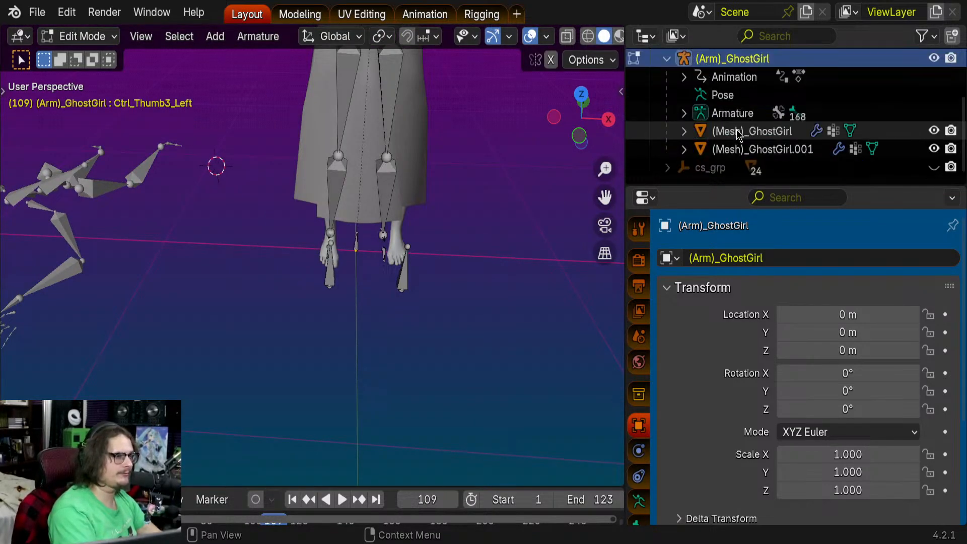
pyautogui.click(762, 150)
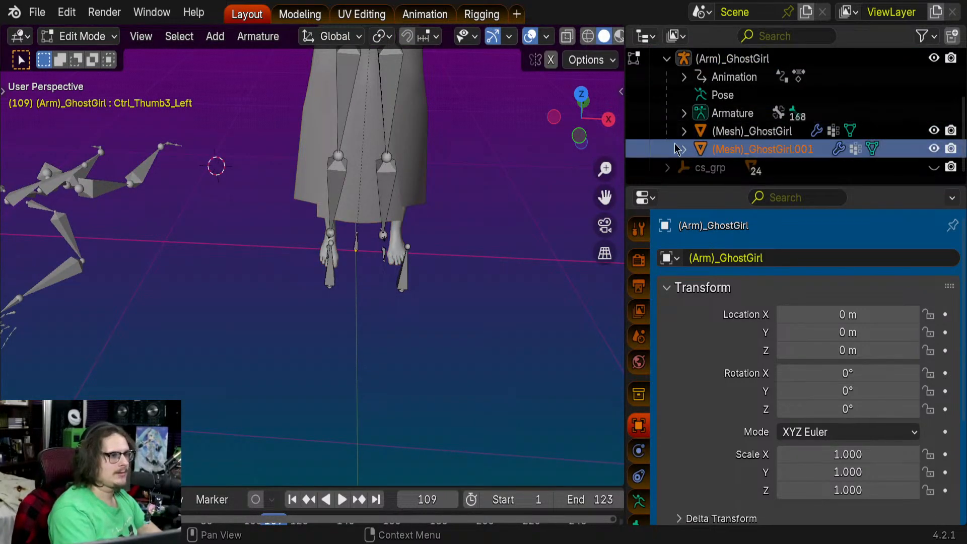
pyautogui.moveTo(455, 146); pyautogui.dragTo(479, 135, button='middle')
pyautogui.press('Tab')
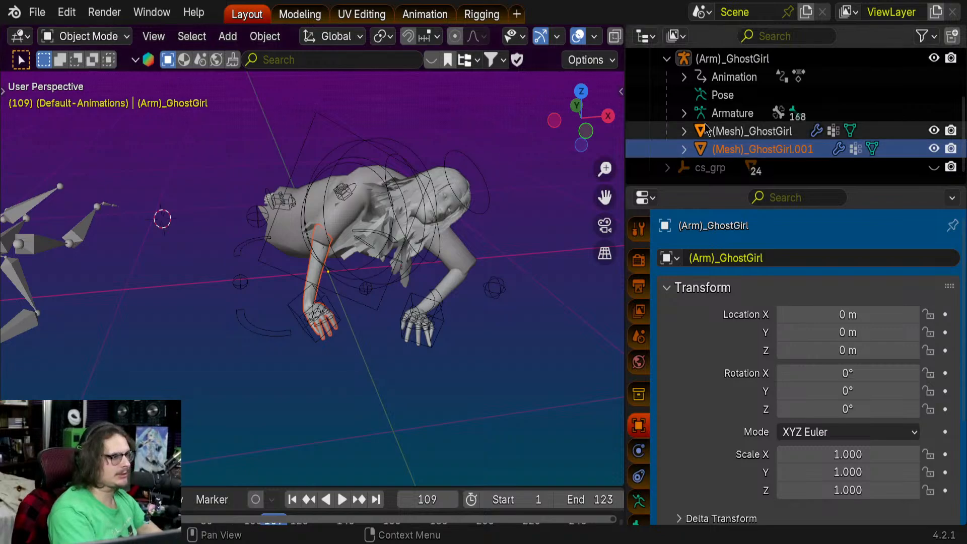
pyautogui.keyDown('ctrl'); pyautogui.click(745, 131); pyautogui.keyUp('ctrl')
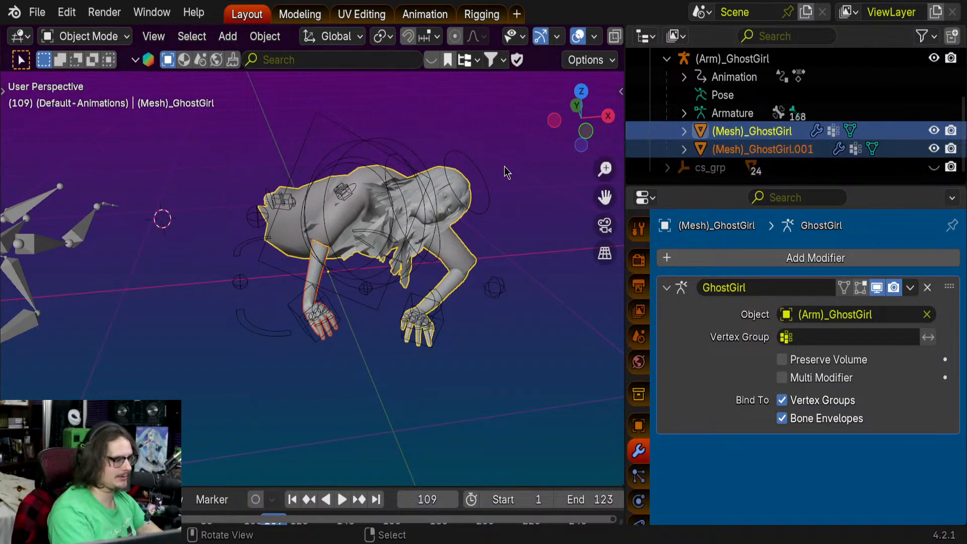
pyautogui.hotkey('ctrl', 'j')
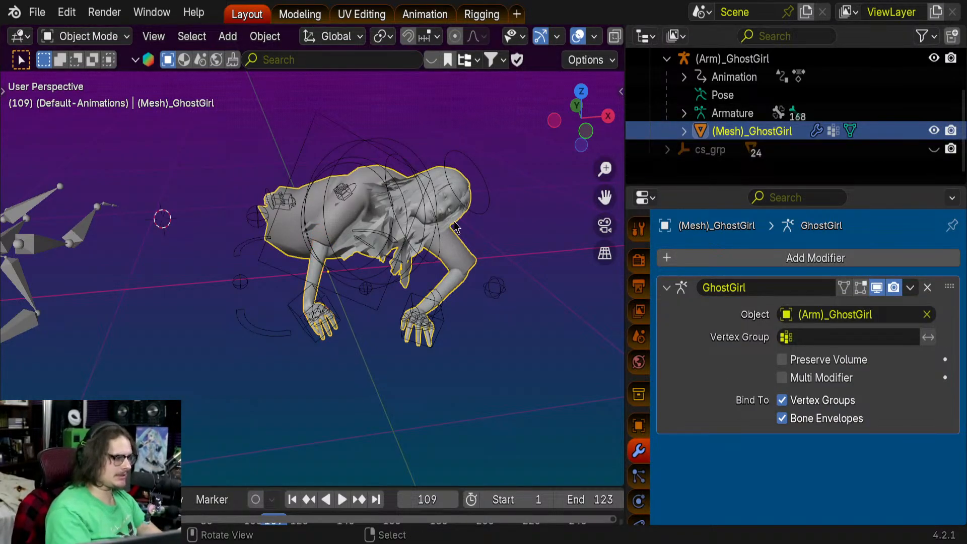
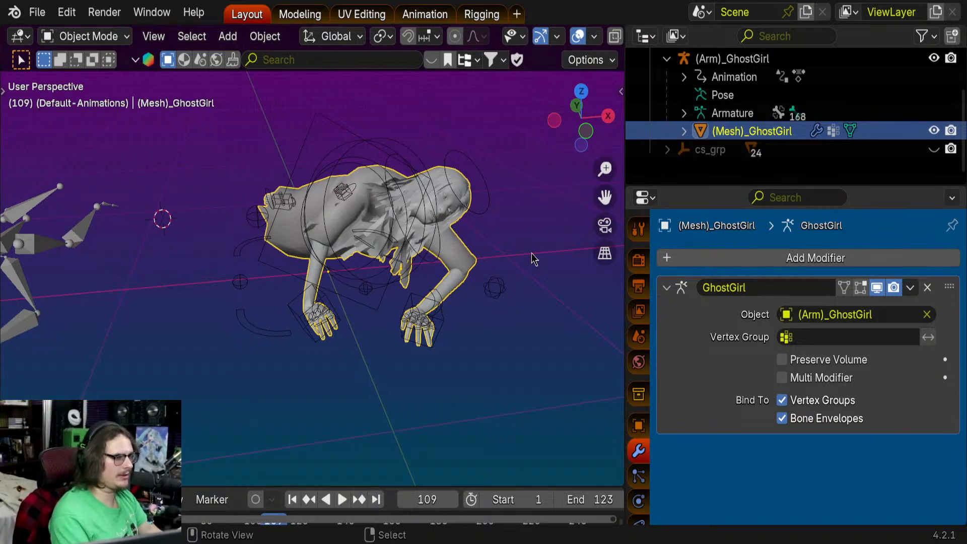
# - Select the other, undecimated forearm's linked geometry in the body mesh and separate it into its own object
pyautogui.moveTo(534, 259); pyautogui.dragTo(521, 251, button='middle')
pyautogui.moveTo(457, 241); pyautogui.dragTo(397, 213, button='middle')
pyautogui.press('Tab')
pyautogui.scroll(-3, 410, 184)
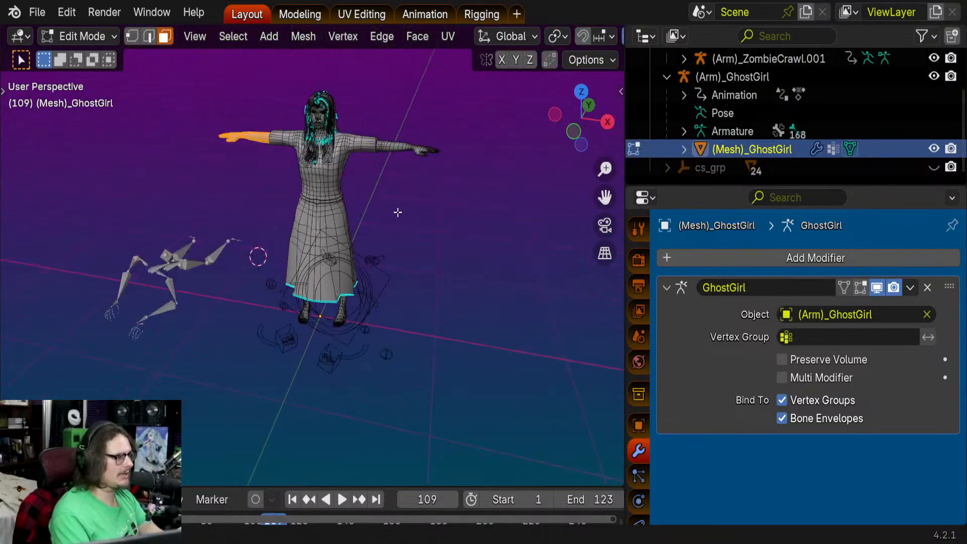
pyautogui.scroll(3, 397, 212)
pyautogui.press('l')
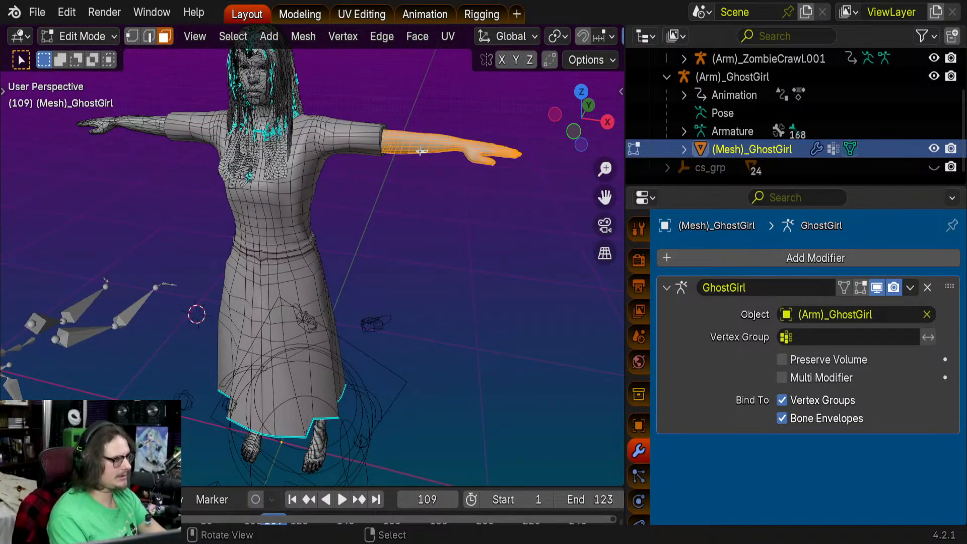
pyautogui.press('p')
pyautogui.click(421, 157)
pyautogui.scroll(-2, 453, 226)
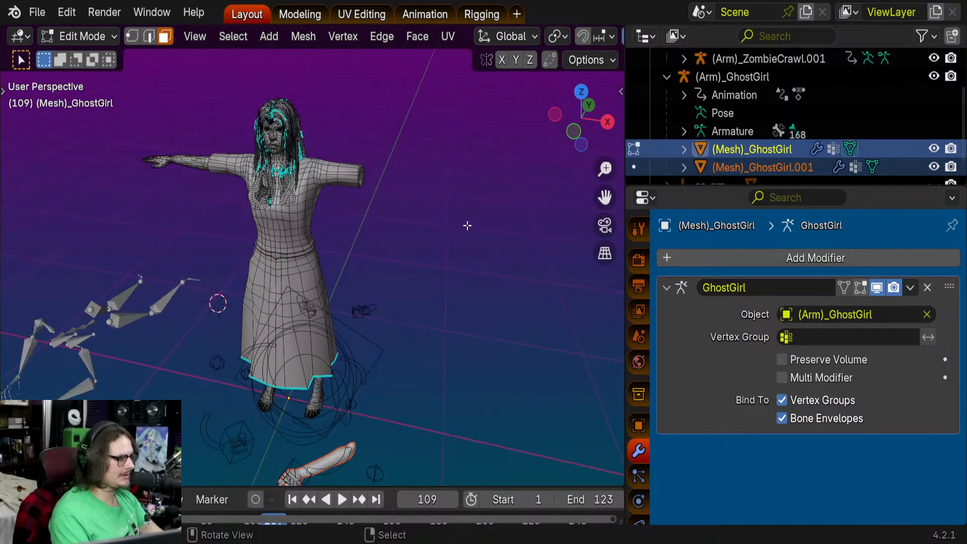
# - Make the newly separated forearm the only selected object, select all its faces in Edit Mode, and return to Object Mode for a close look
pyautogui.press('Tab')
pyautogui.click(785, 168)
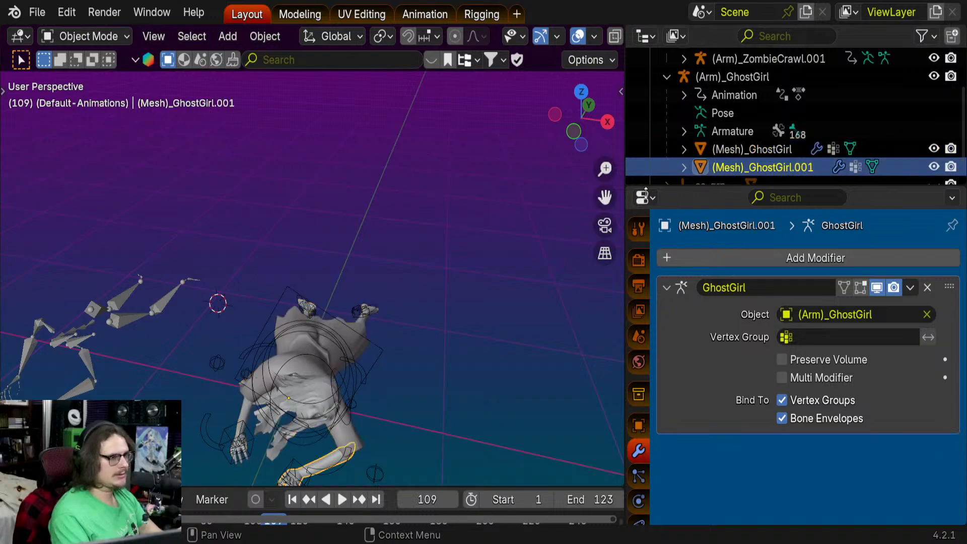
pyautogui.press('Tab')
pyautogui.press('a')
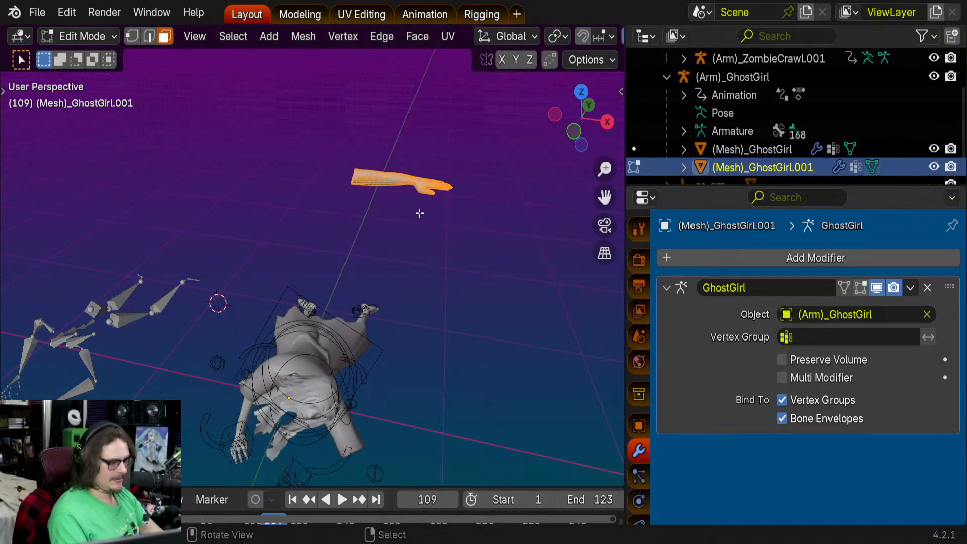
pyautogui.press('KP_Decimal')
pyautogui.press('Tab')
pyautogui.moveTo(470, 249); pyautogui.dragTo(524, 261, button='middle')
pyautogui.press('KP_Decimal')
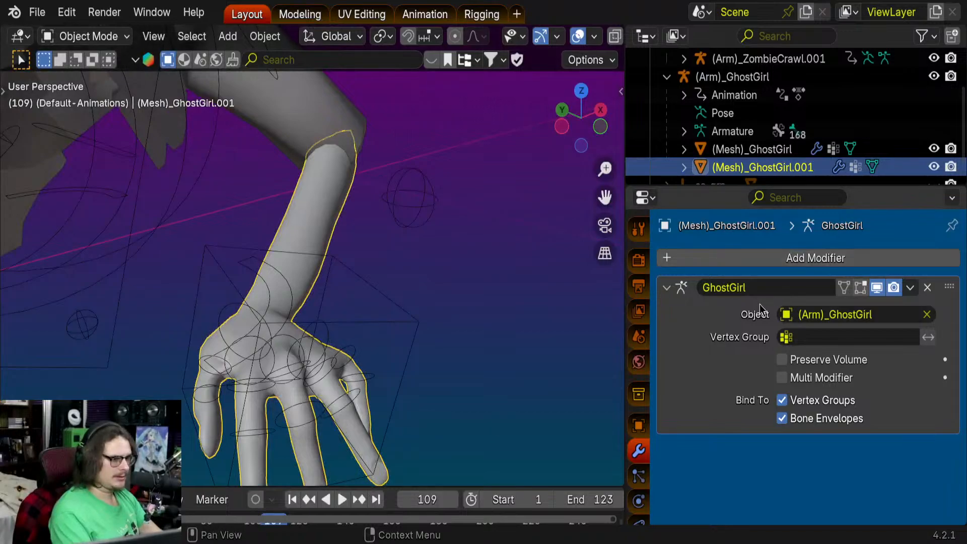
# - Add a Decimate modifier to the second forearm and set its ratio to 0.25
pyautogui.click(667, 288)
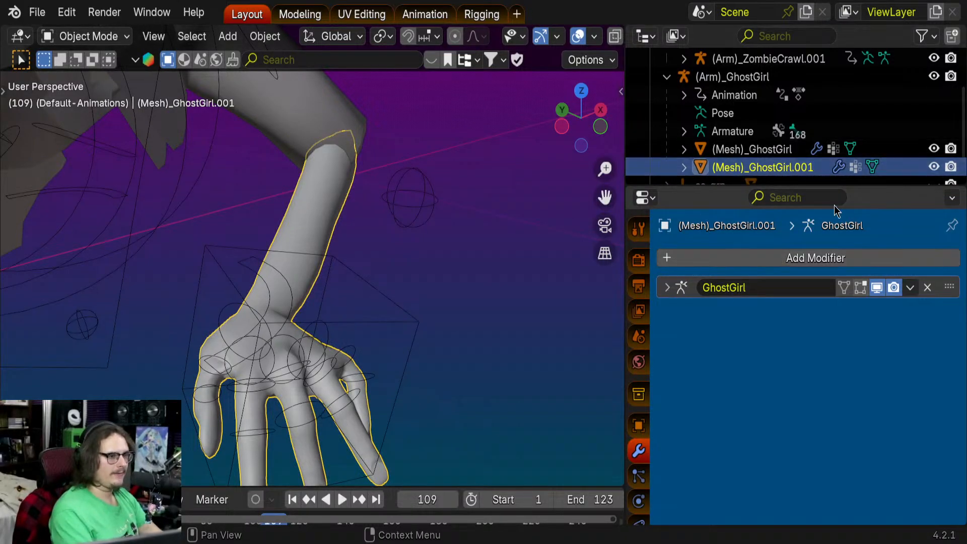
pyautogui.click(794, 258)
pyautogui.moveTo(784, 264)
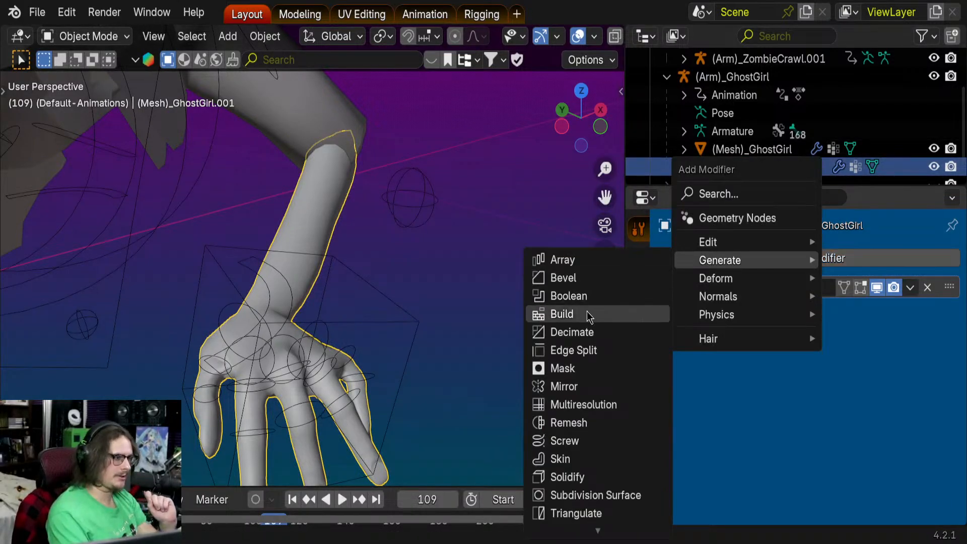
pyautogui.click(596, 333)
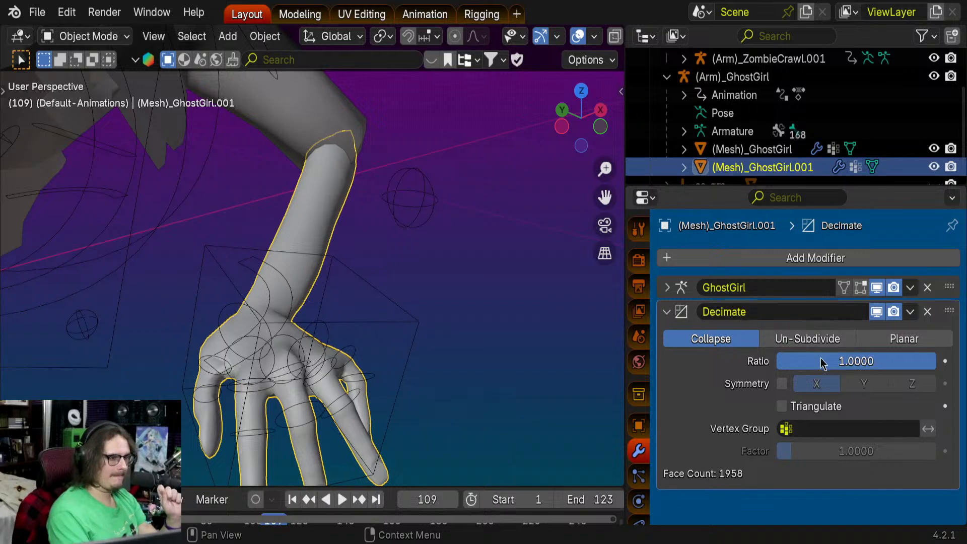
pyautogui.click(860, 361)
pyautogui.press('Return')
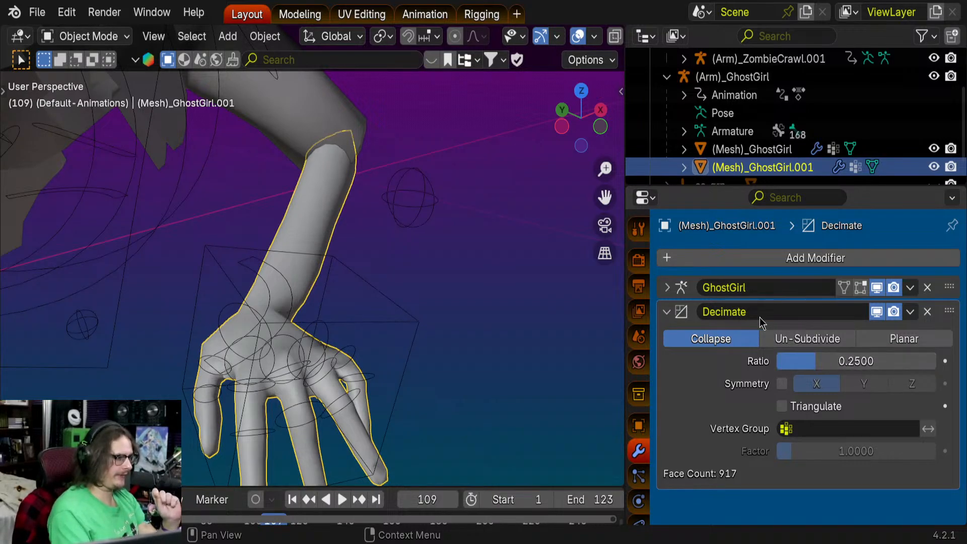
# - Apply the Decimate modifier to the second forearm and check its reduced mesh in Edit Mode before returning to Object Mode
pyautogui.click(910, 312)
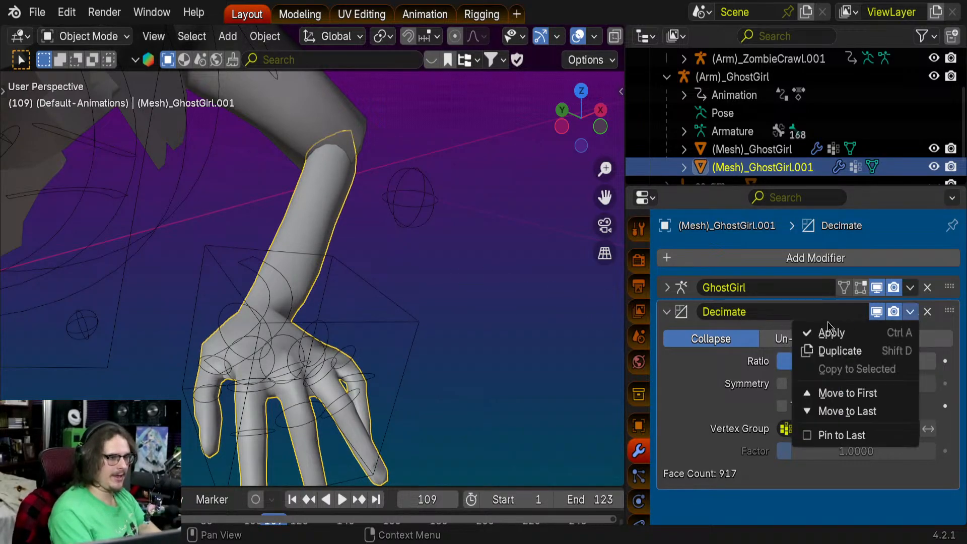
pyautogui.click(851, 335)
pyautogui.press('Tab')
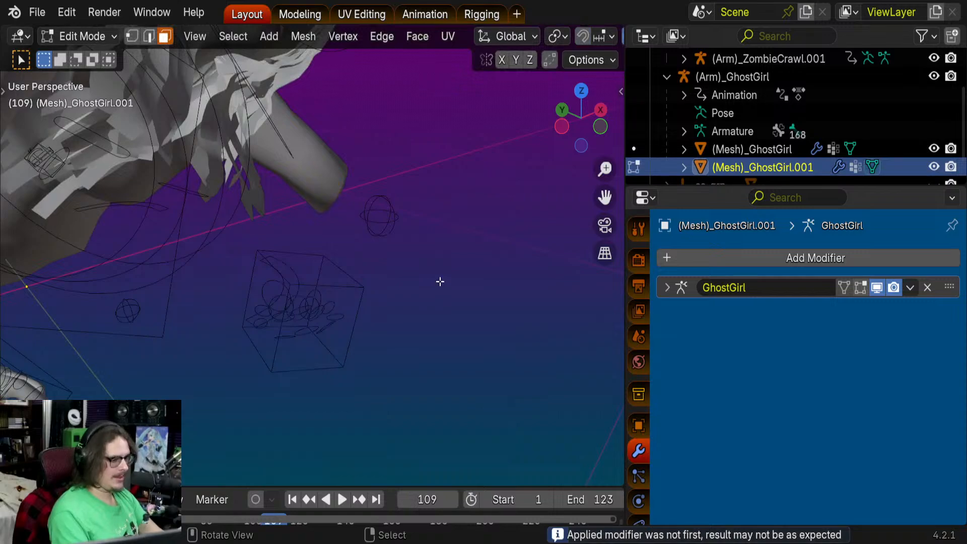
pyautogui.press('KP_Decimal')
pyautogui.moveTo(451, 261); pyautogui.dragTo(534, 388, button='middle')
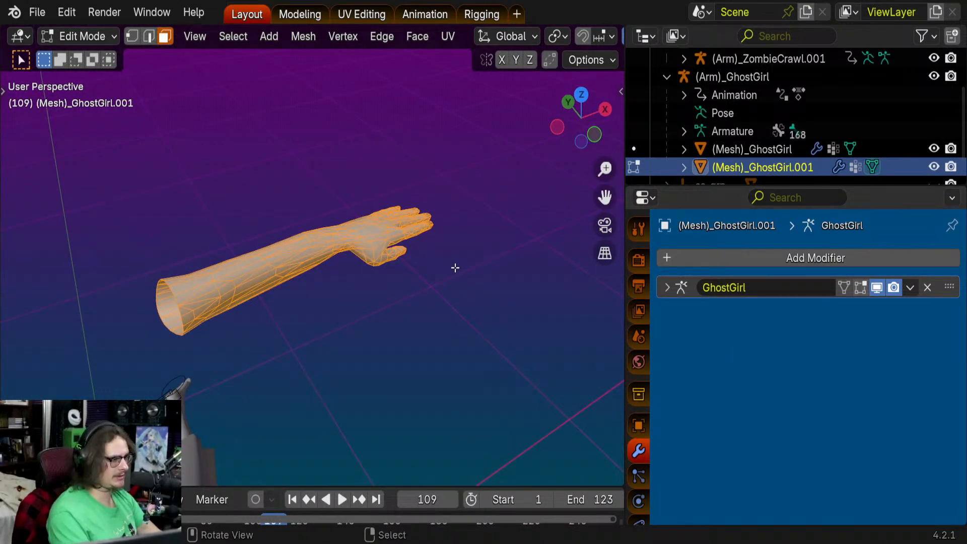
pyautogui.moveTo(455, 267); pyautogui.dragTo(331, 246, button='middle')
pyautogui.press('Tab')
# - Join the decimated second forearm into the main (Mesh)_GhostGirl body and check the joined mesh in Edit Mode
pyautogui.scroll(-4, 333, 286)
pyautogui.keyDown('shift'); pyautogui.moveTo(332, 285); pyautogui.dragTo(395, 164, button='middle'); pyautogui.keyUp('shift')
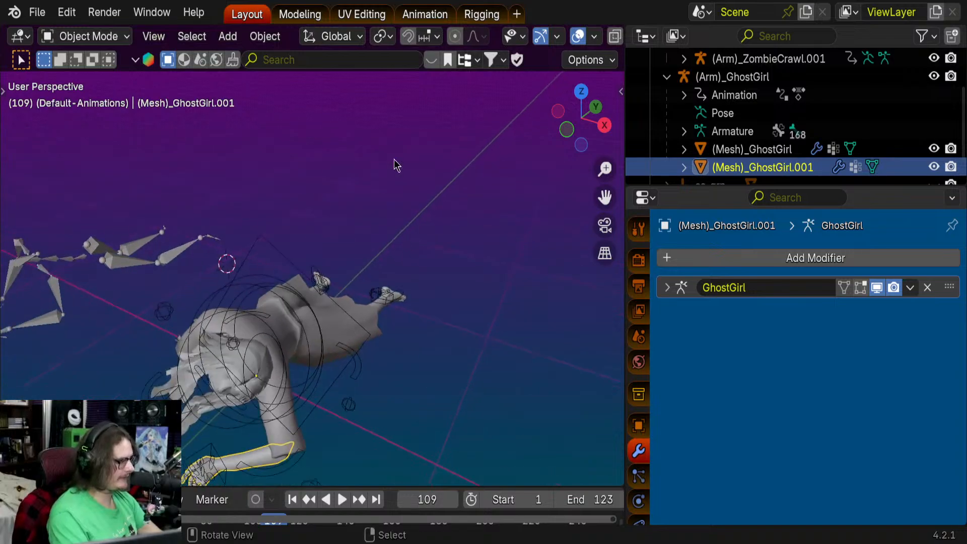
pyautogui.scroll(-3, 395, 164)
pyautogui.scroll(2, 483, 241)
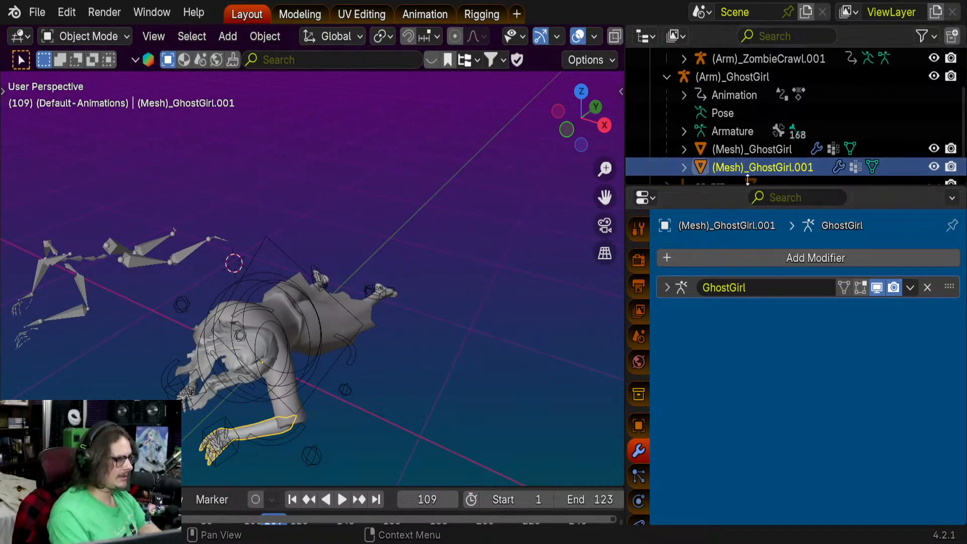
pyautogui.keyDown('ctrl'); pyautogui.click(755, 149); pyautogui.keyUp('ctrl')
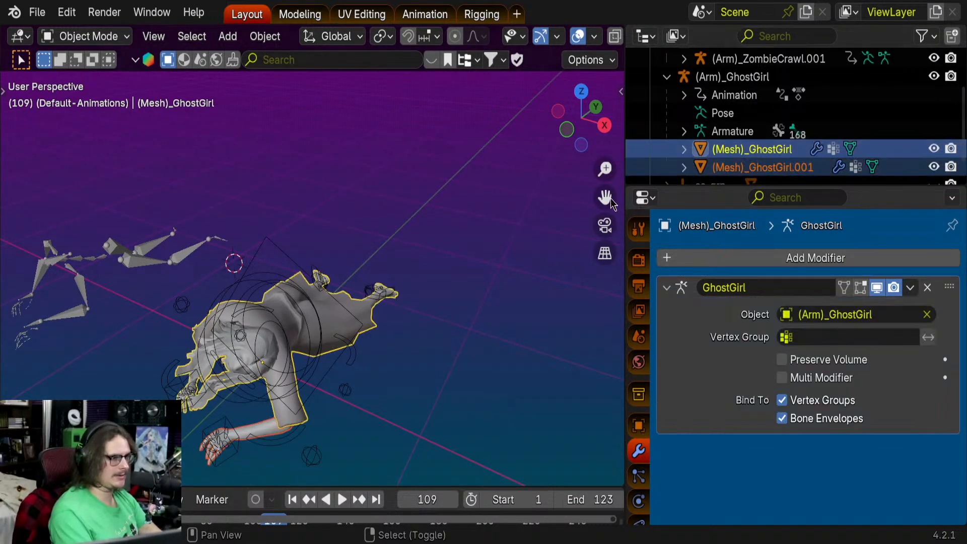
pyautogui.hotkey('ctrl', 'j')
pyautogui.press('Tab')
pyautogui.moveTo(333, 292); pyautogui.dragTo(406, 279, button='middle')
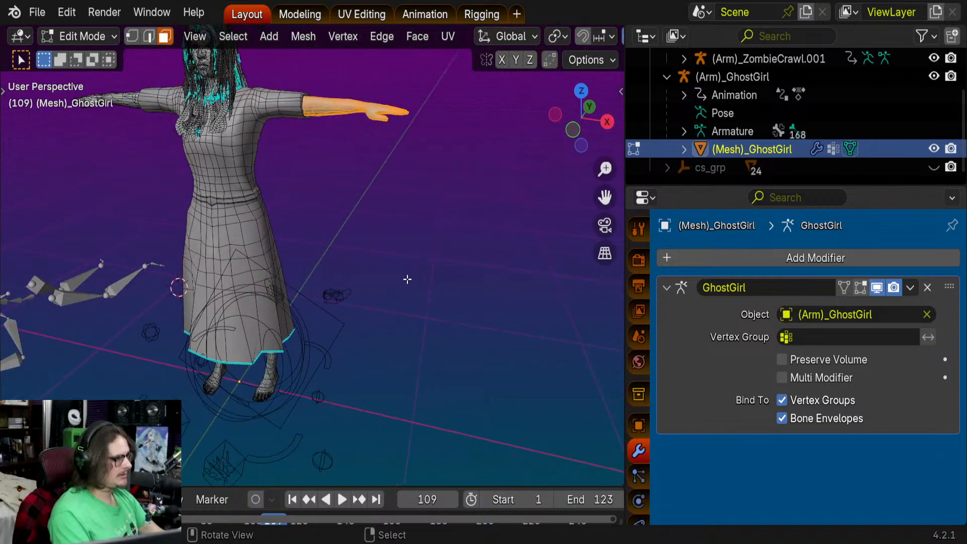
pyautogui.scroll(-4, 401, 278)
pyautogui.press('Tab')
# - Play the crawl animation in Object Mode to check how the rejoined forearms deform with the rig
pyautogui.press('space')
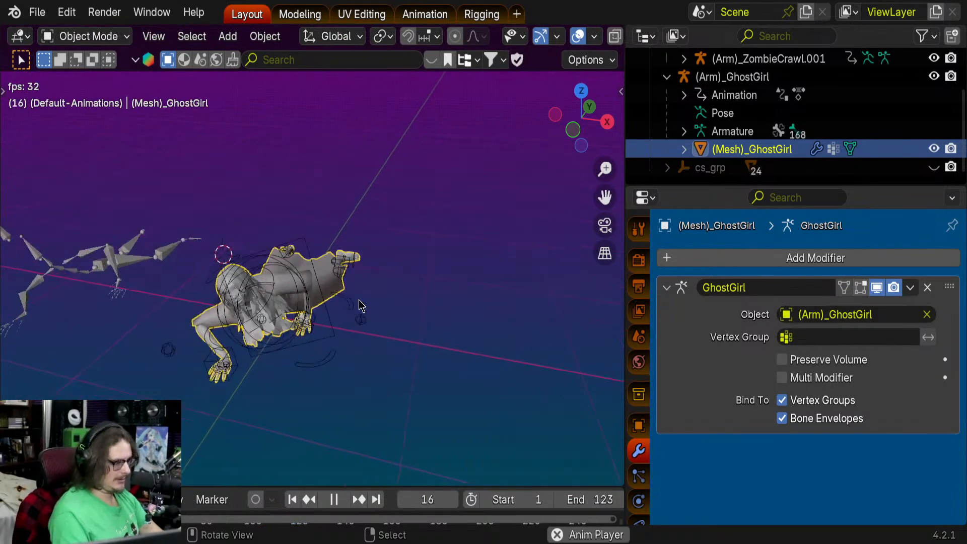
pyautogui.moveTo(411, 292); pyautogui.dragTo(447, 265, button='middle')
pyautogui.scroll(-3, 448, 265)
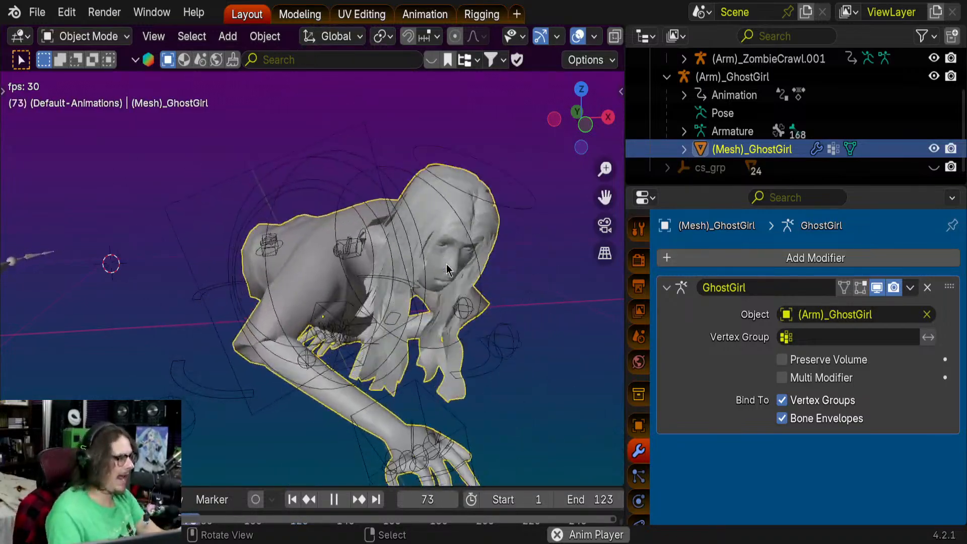
pyautogui.press('space')
pyautogui.moveTo(447, 270); pyautogui.dragTo(414, 247, button='middle')
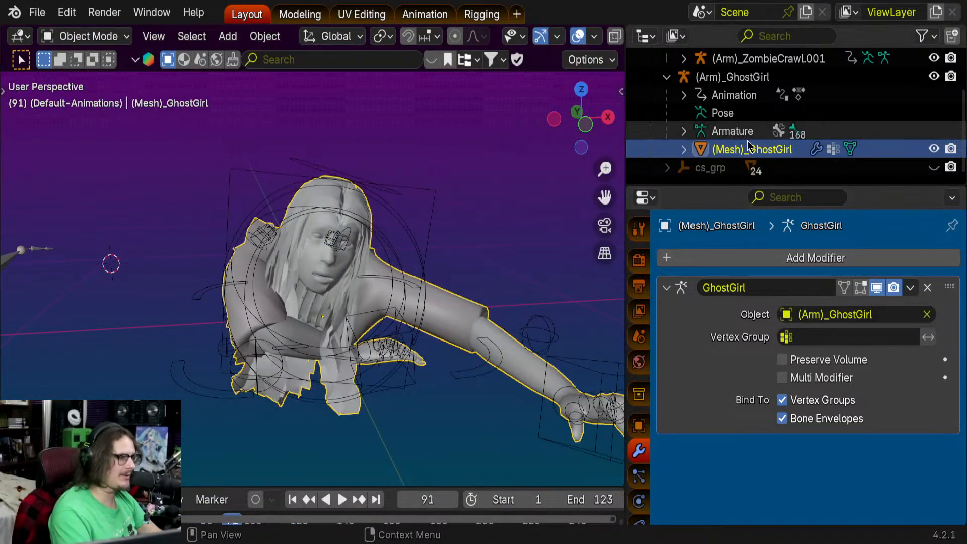
# - Select the linked geometry of both lower legs in the body mesh and separate it into its own object
pyautogui.scroll(-3, 507, 203)
pyautogui.moveTo(507, 202); pyautogui.dragTo(404, 265, button='middle')
pyautogui.press('Tab')
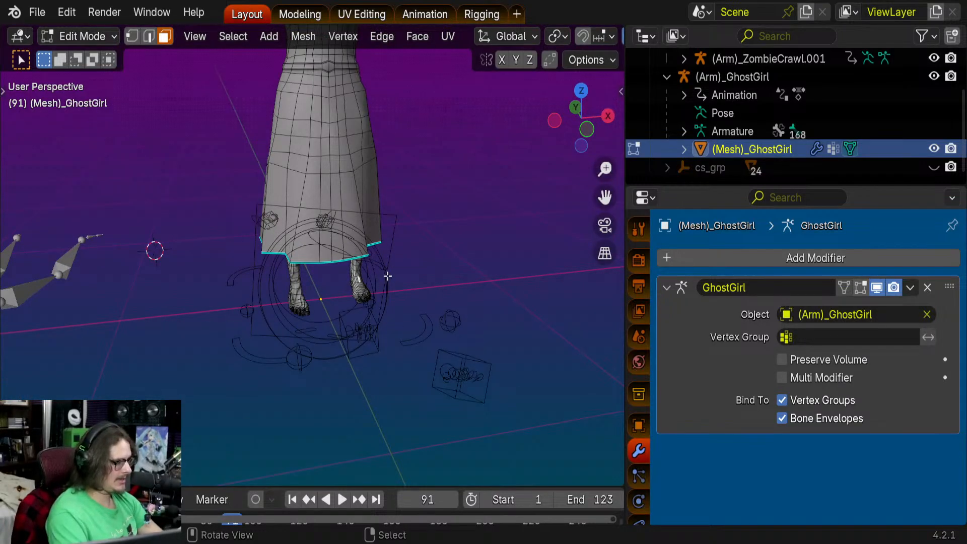
pyautogui.press('l')
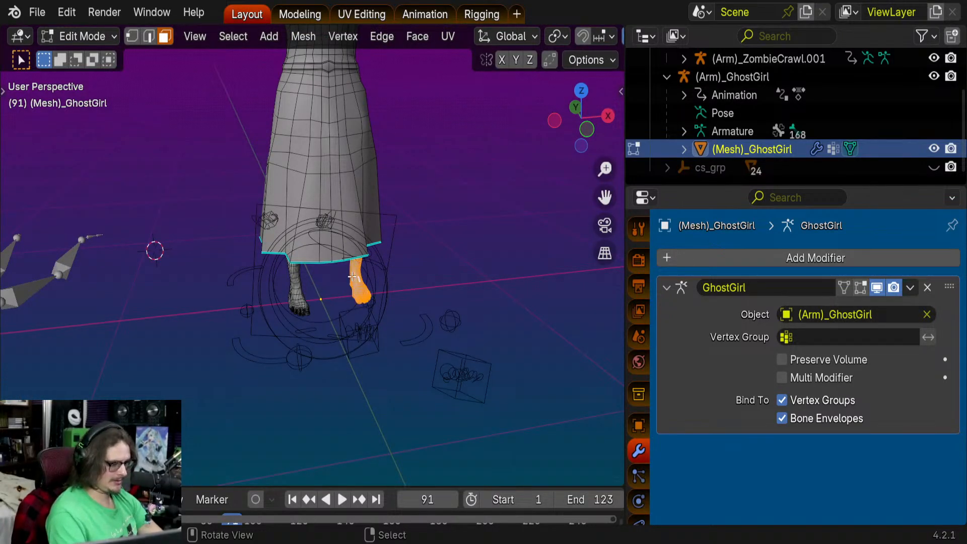
pyautogui.scroll(6, 355, 276)
pyautogui.press('l')
pyautogui.scroll(-3, 66, 342)
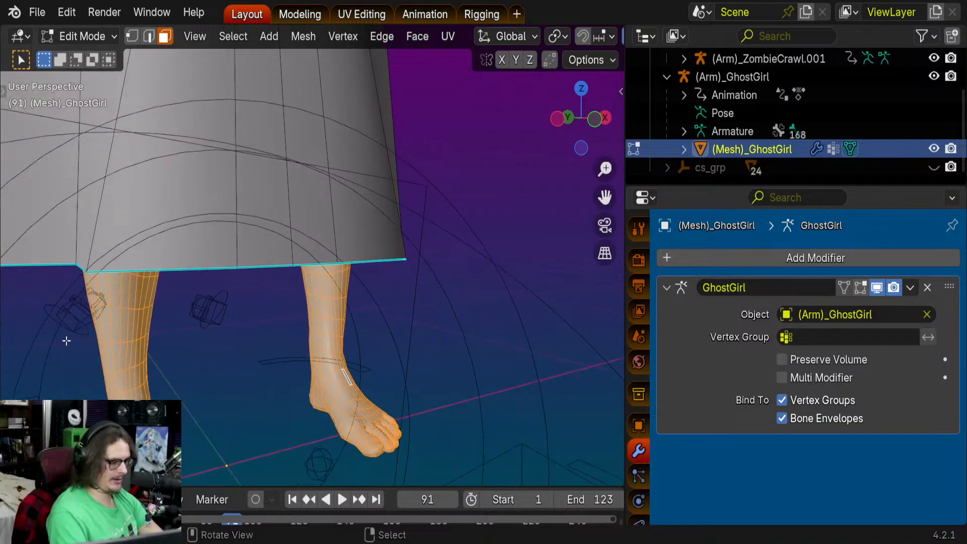
pyautogui.keyDown('shift'); pyautogui.moveTo(65, 339); pyautogui.dragTo(264, 314, button='middle'); pyautogui.keyUp('shift')
pyautogui.click(255, 312)
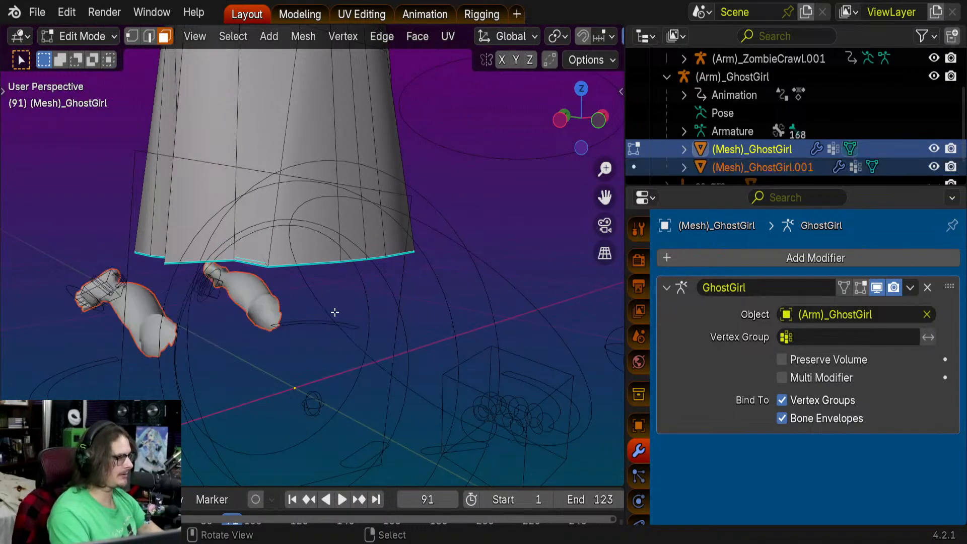
# - Make the separated legs the only selected object in Object Mode and add a Decimate modifier to them
pyautogui.press('Tab')
pyautogui.moveTo(255, 312); pyautogui.dragTo(286, 303, button='middle')
pyautogui.click(285, 302)
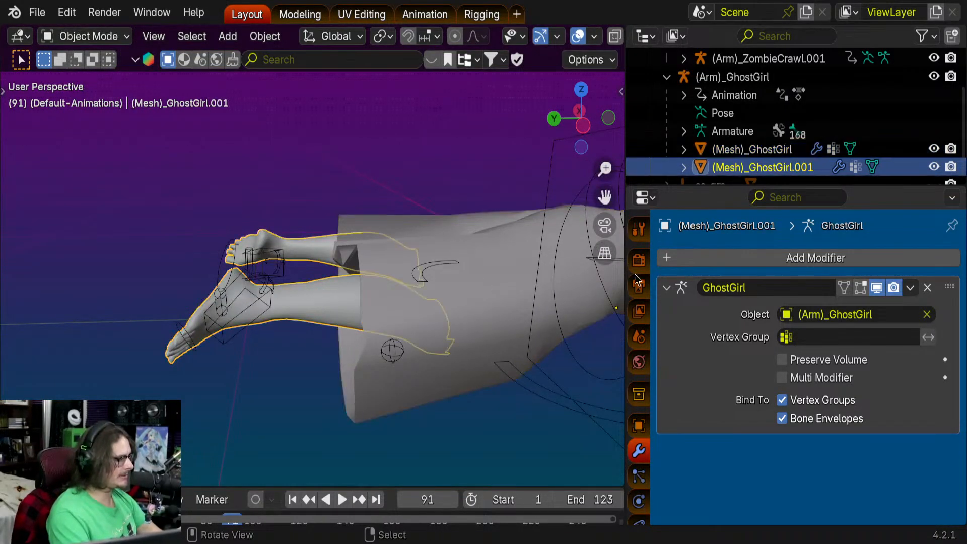
pyautogui.click(666, 288)
pyautogui.click(784, 258)
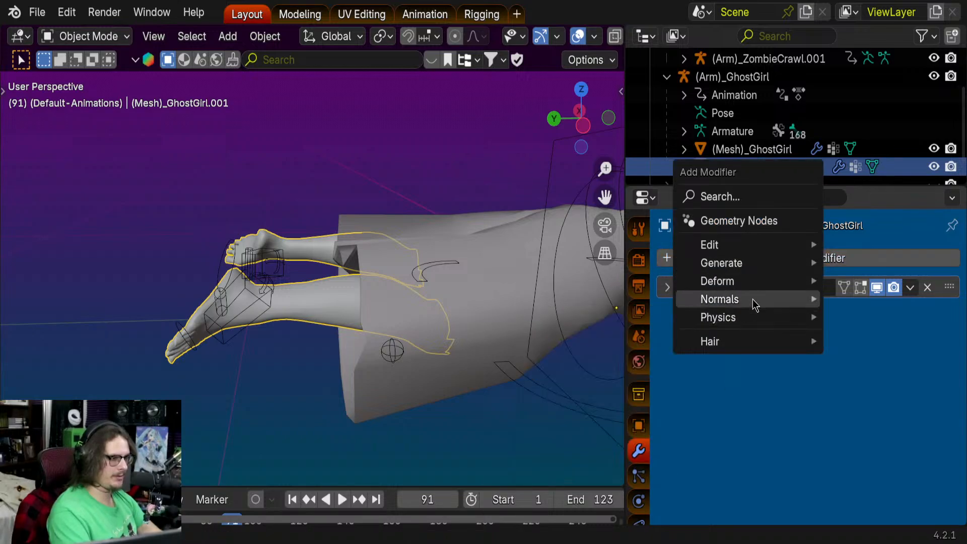
pyautogui.moveTo(741, 269)
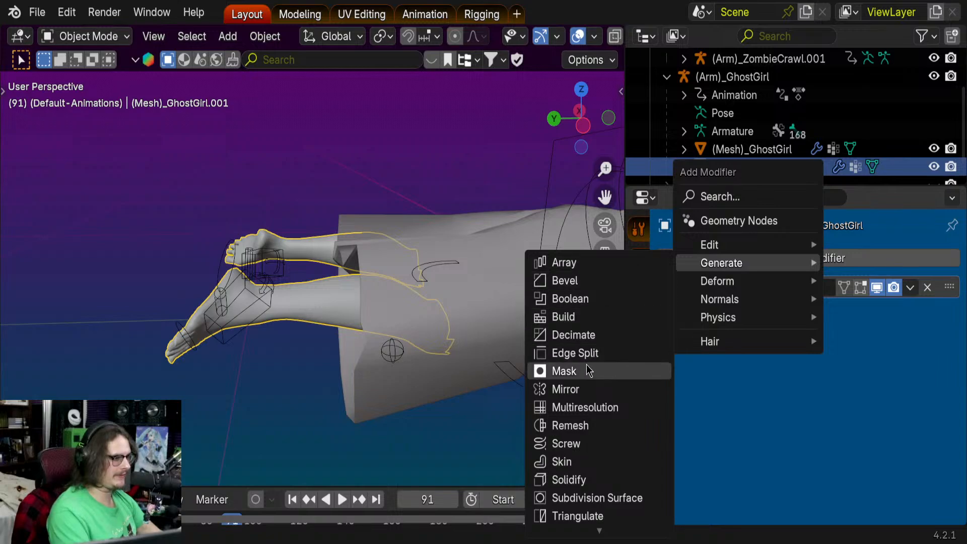
pyautogui.moveTo(707, 268)
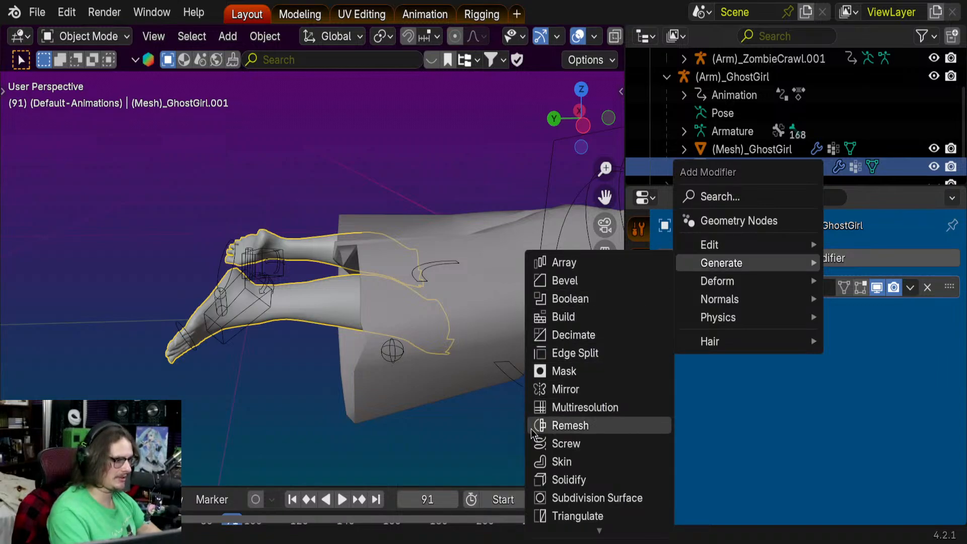
pyautogui.click(597, 335)
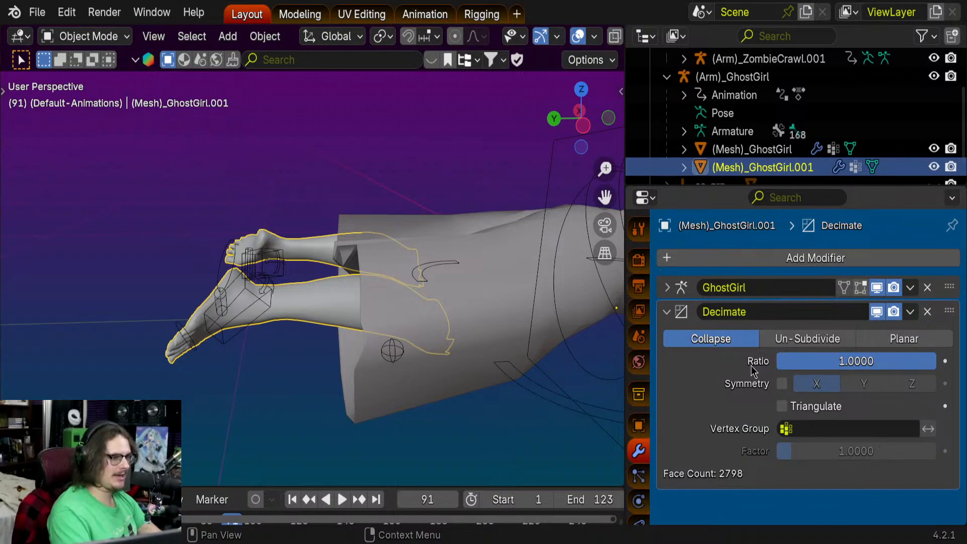
# - Set the legs' Decimate ratio to 0.2 and check the shape of the feet up close
pyautogui.click(820, 361)
pyautogui.write('.2')
pyautogui.press('Return')
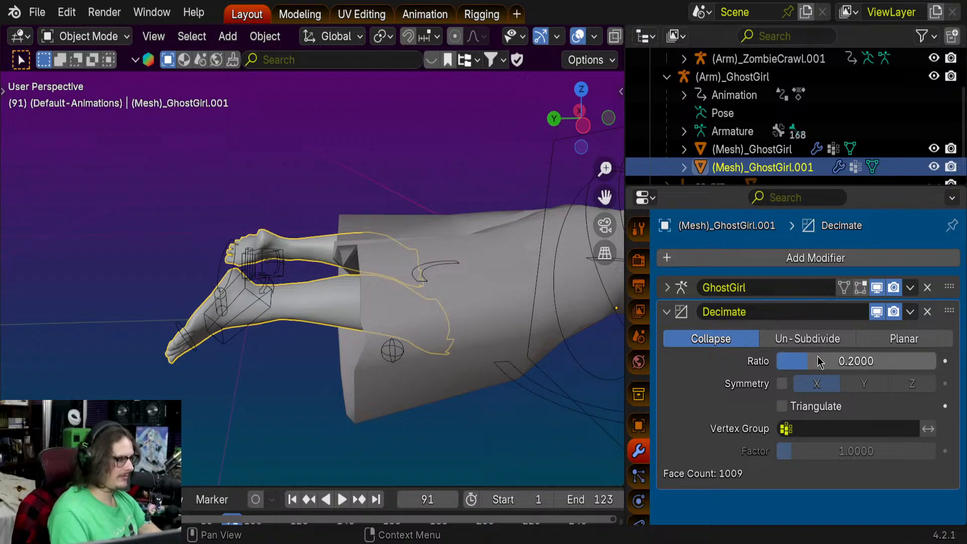
pyautogui.moveTo(383, 323); pyautogui.dragTo(544, 360, button='middle')
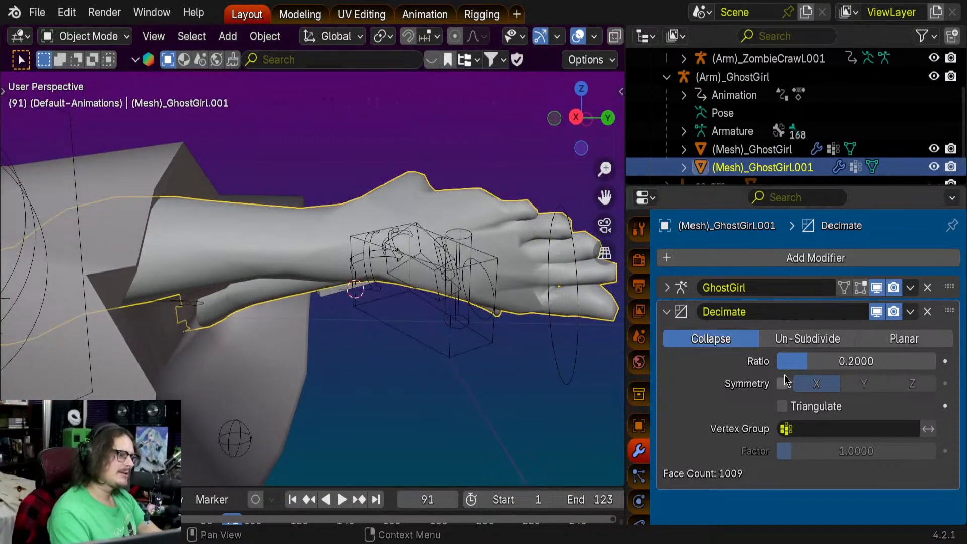
# - Raise the legs' Decimate ratio to 0.3 and compare the feet from both sides
pyautogui.click(855, 361)
pyautogui.write('0.3')
pyautogui.press('Return')
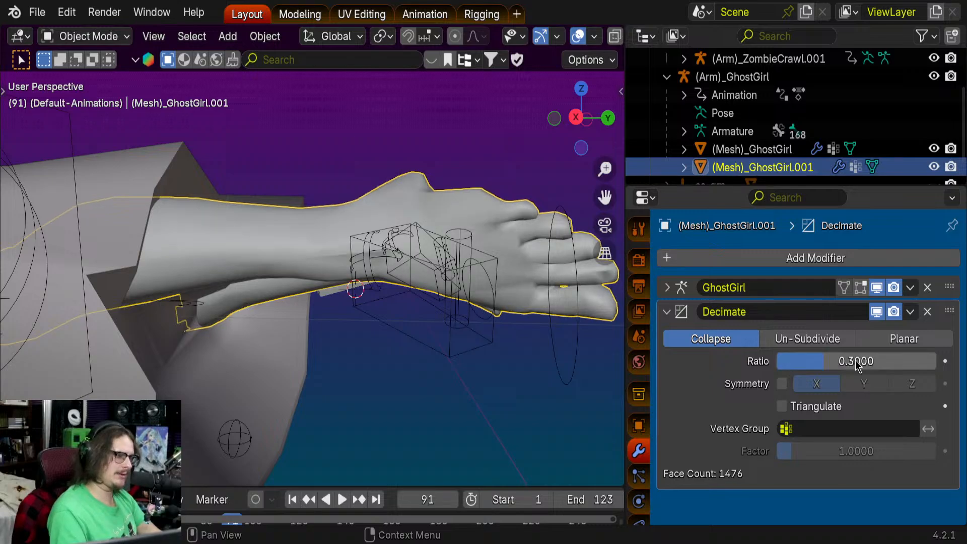
pyautogui.moveTo(518, 406); pyautogui.dragTo(359, 364, button='middle')
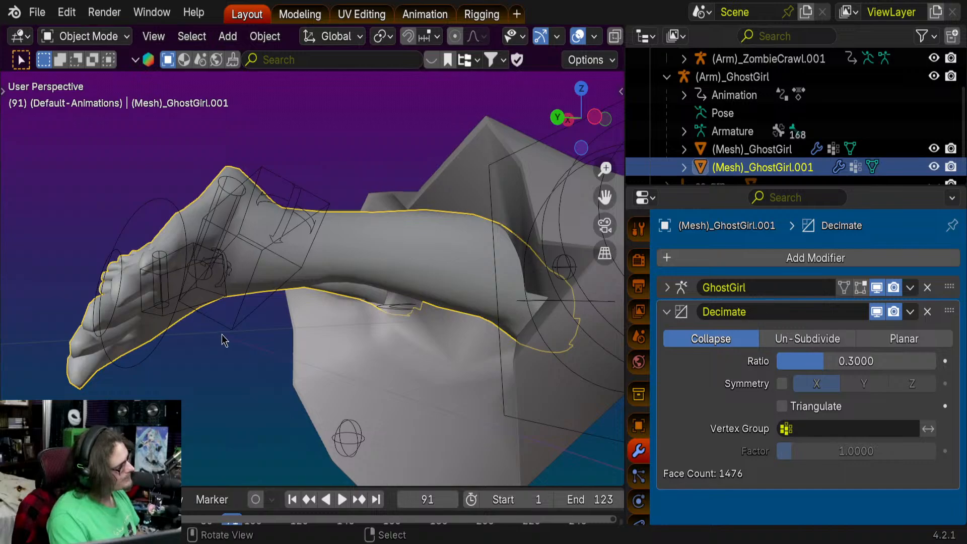
pyautogui.moveTo(222, 335); pyautogui.dragTo(501, 378, button='middle')
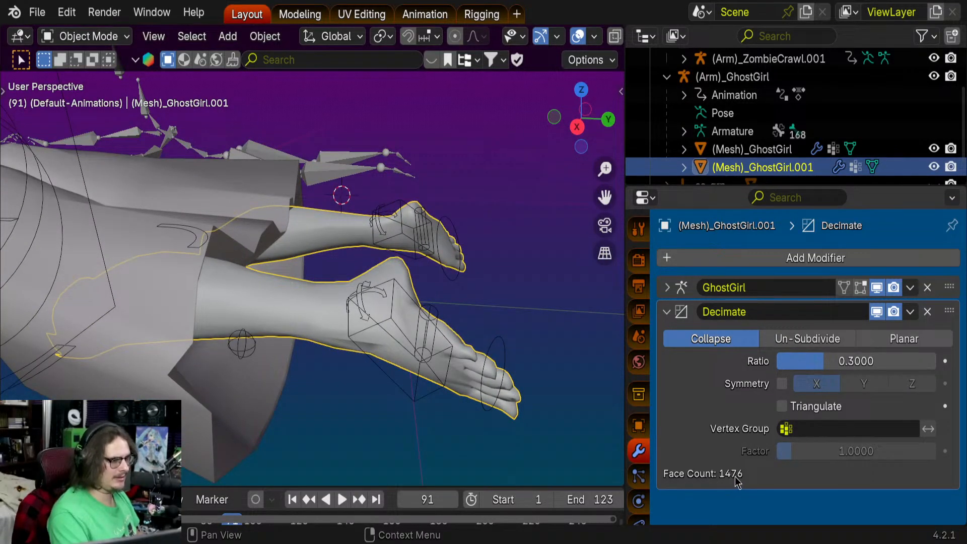
# - Set the legs' Decimate ratio to 0.25 and inspect the ankles and toes
pyautogui.click(822, 356)
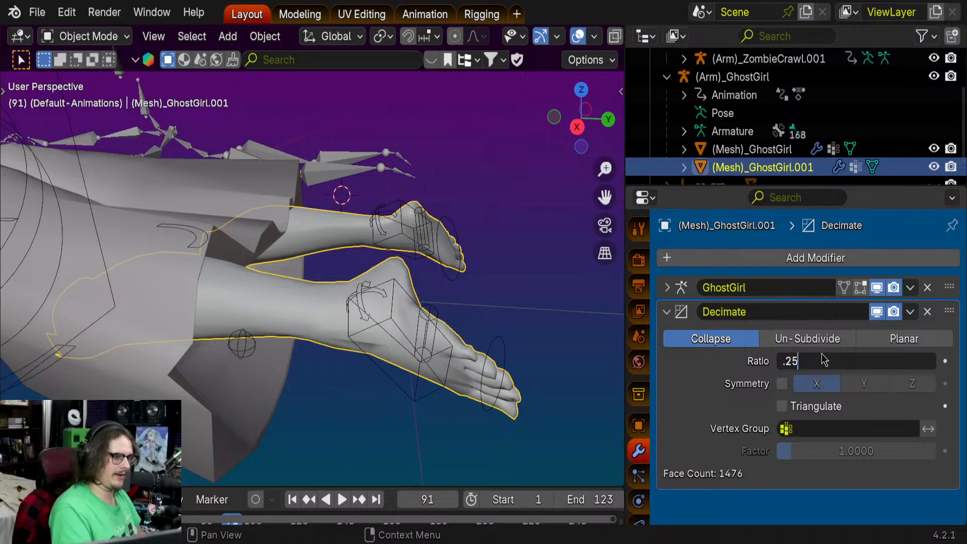
pyautogui.write('.25')
pyautogui.press('Return')
pyautogui.moveTo(477, 326); pyautogui.dragTo(502, 324, button='middle')
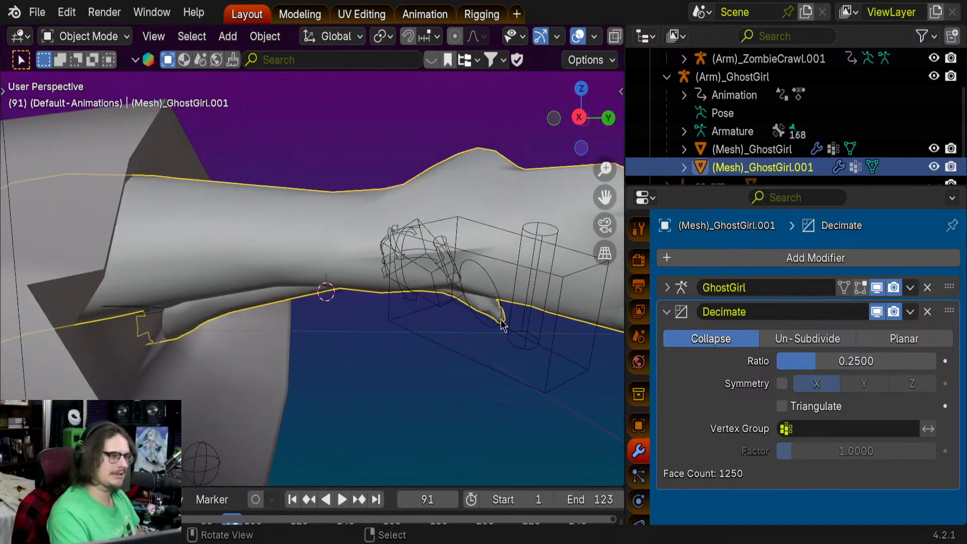
pyautogui.scroll(-2, 502, 324)
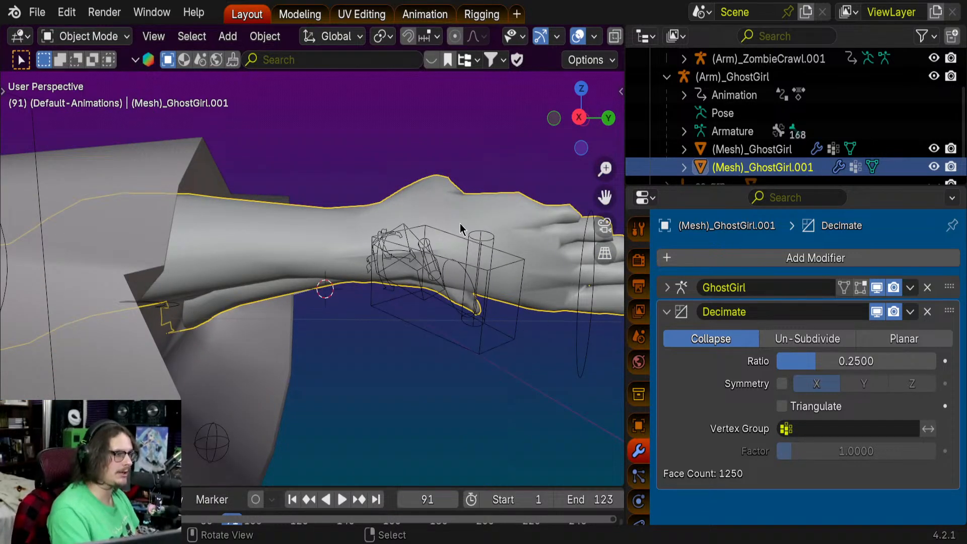
pyautogui.scroll(-2, 477, 273)
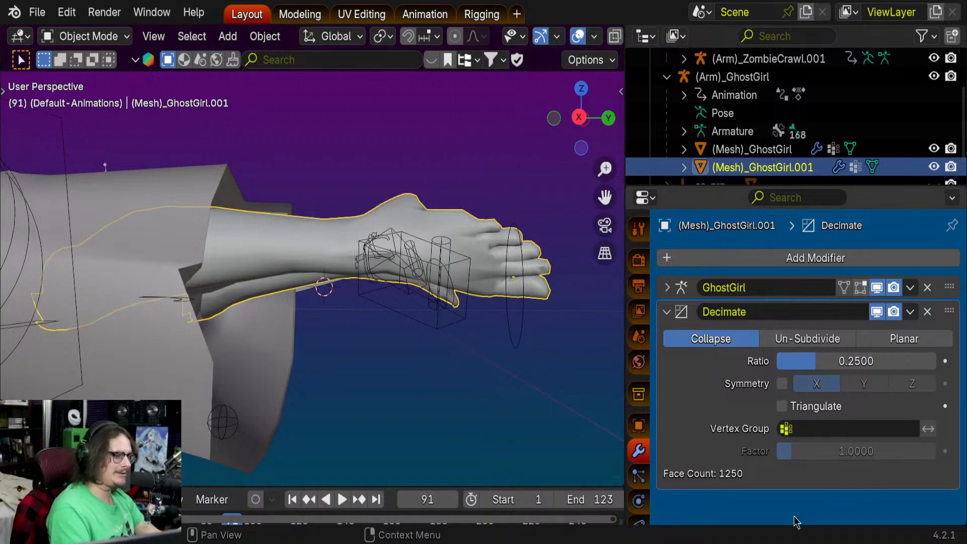
pyautogui.moveTo(474, 292); pyautogui.dragTo(490, 288, button='middle')
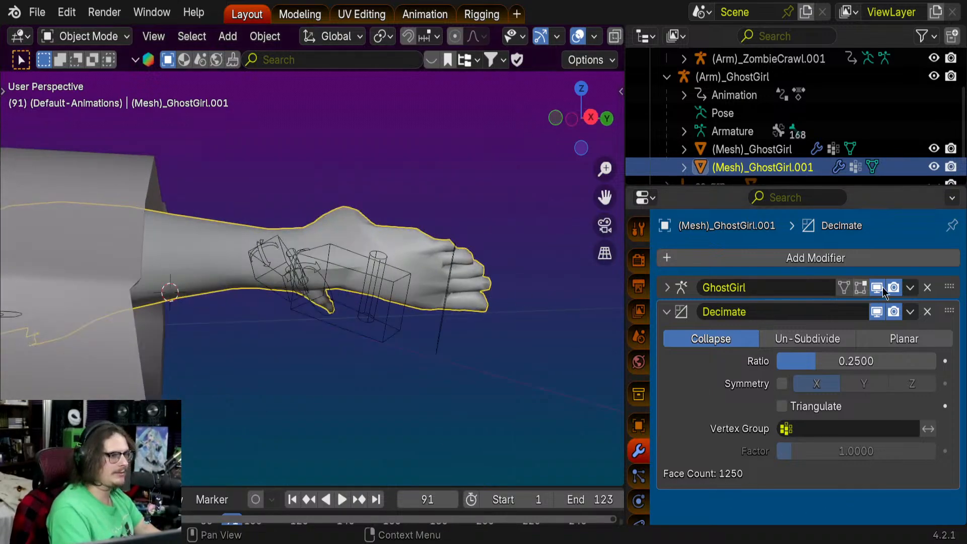
# - Apply the Decimate modifier to the legs and join them into the main (Mesh)_GhostGirl body
pyautogui.click(910, 311)
pyautogui.click(856, 332)
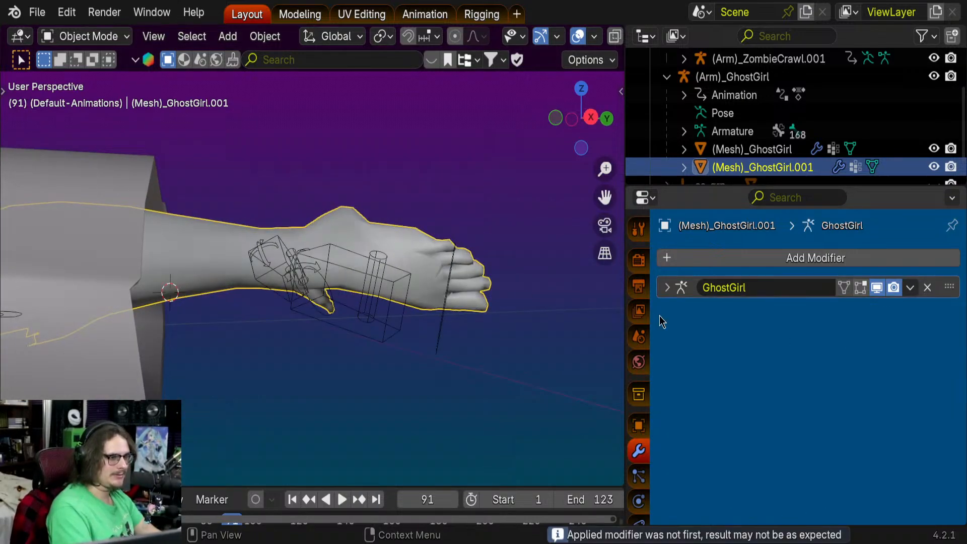
pyautogui.keyDown('ctrl'); pyautogui.click(777, 150); pyautogui.keyUp('ctrl')
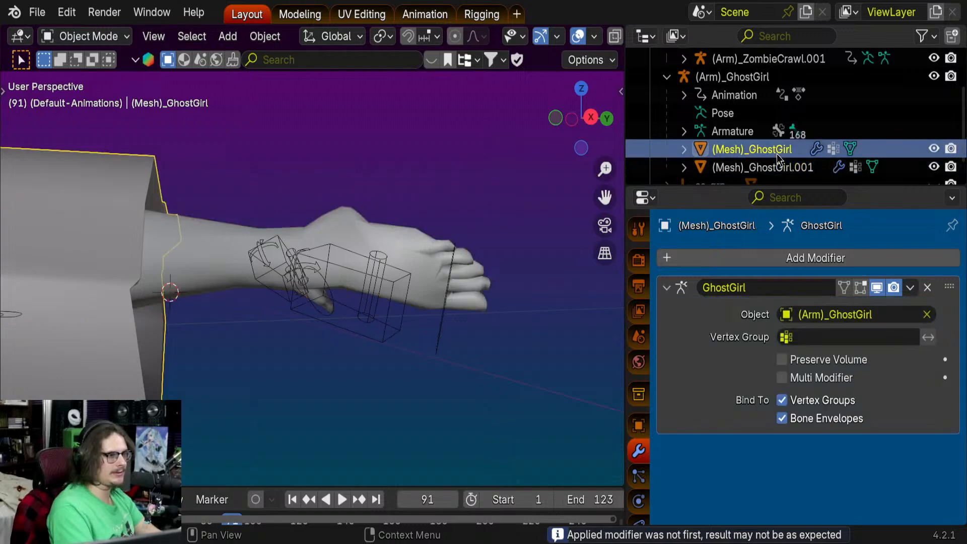
pyautogui.hotkey('ctrl', 'j')
# - Play the crawl animation to check how the rejoined legs and feet deform, and stop playback
pyautogui.press('space')
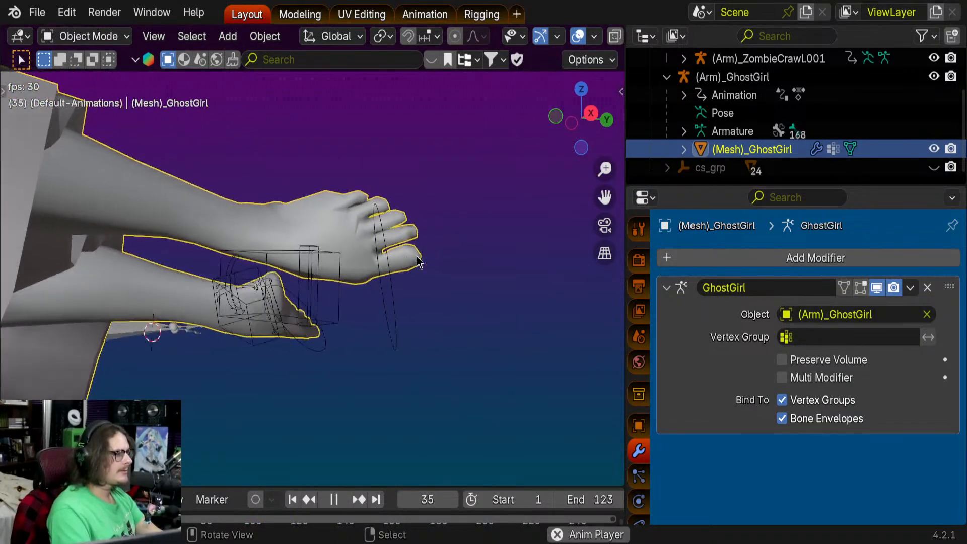
pyautogui.press('Tab')
pyautogui.press('Tab')
pyautogui.moveTo(356, 302); pyautogui.dragTo(397, 270, button='middle')
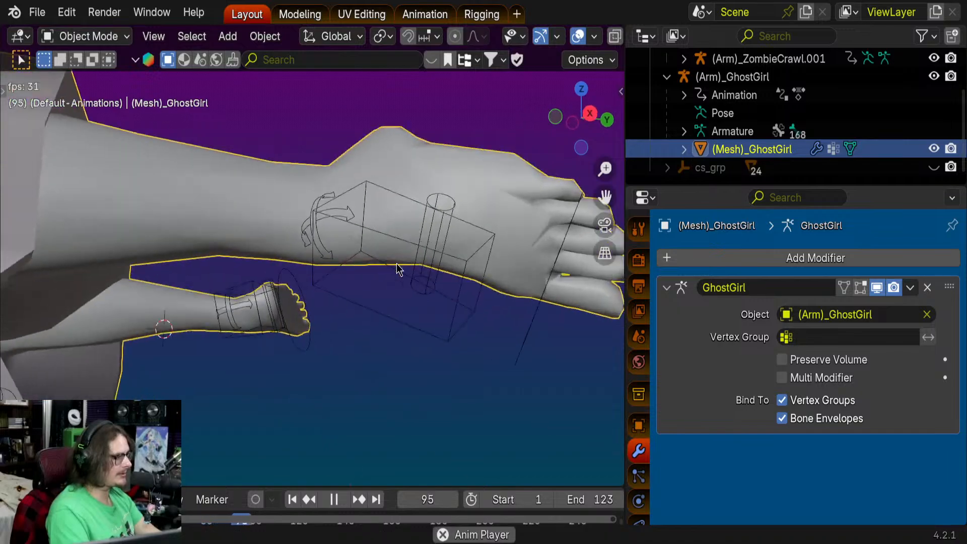
pyautogui.press('space')
# - Select all faces of the body mesh in Edit Mode and examine the mesh density around the head and hair
pyautogui.press('Tab')
pyautogui.scroll(-10, 377, 271)
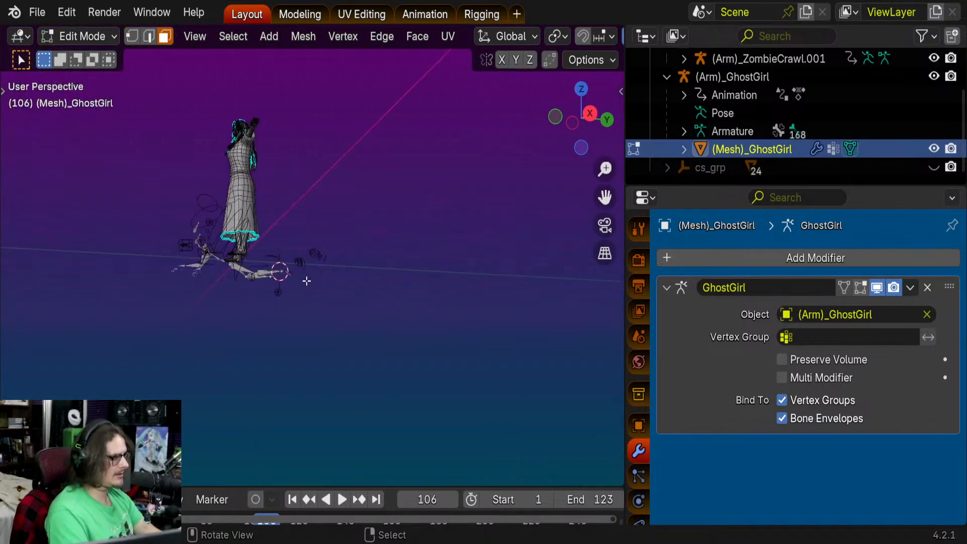
pyautogui.moveTo(306, 280); pyautogui.dragTo(353, 282, button='middle')
pyautogui.scroll(7, 400, 348)
pyautogui.scroll(4, 399, 347)
pyautogui.scroll(-8, 355, 320)
pyautogui.scroll(-8, 360, 293)
pyautogui.press('a')
pyautogui.scroll(6, 393, 348)
pyautogui.moveTo(393, 348); pyautogui.dragTo(382, 423, button='middle')
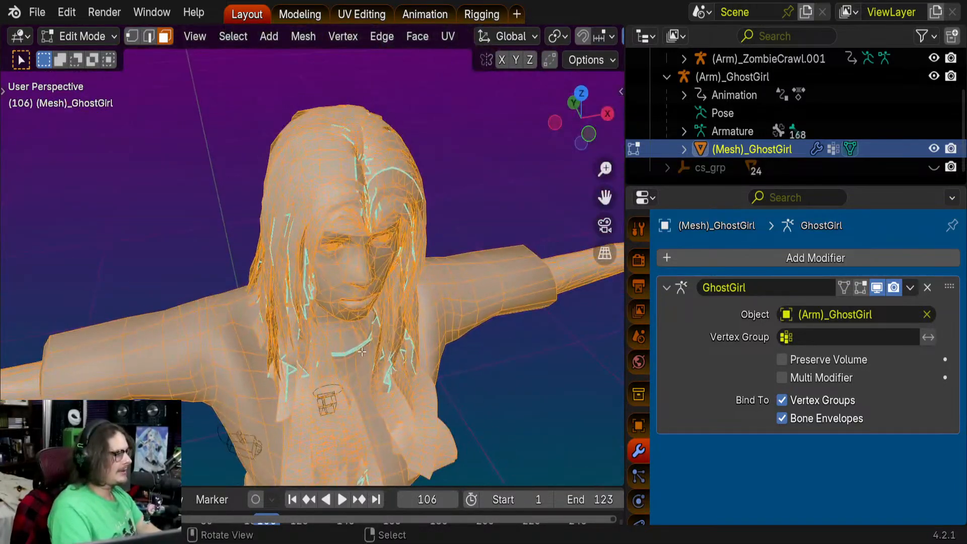
# - Examine the body mesh's face density around the face, hair, neck and chest
pyautogui.scroll(6, 383, 373)
pyautogui.moveTo(383, 373); pyautogui.dragTo(387, 238, button='middle')
pyautogui.scroll(-6, 350, 312)
pyautogui.scroll(-5, 386, 268)
pyautogui.press('Tab')
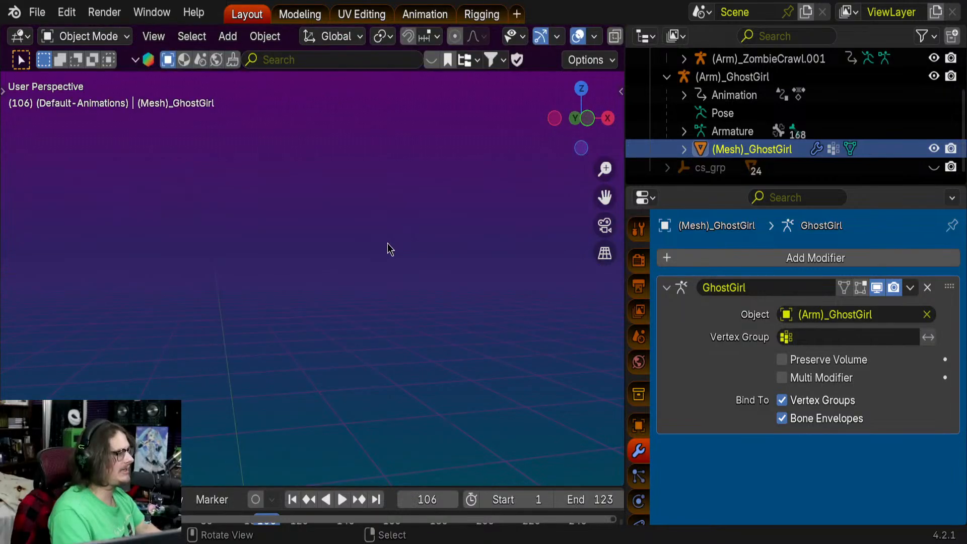
pyautogui.press('Tab')
pyautogui.scroll(-6, 388, 253)
pyautogui.scroll(10, 393, 242)
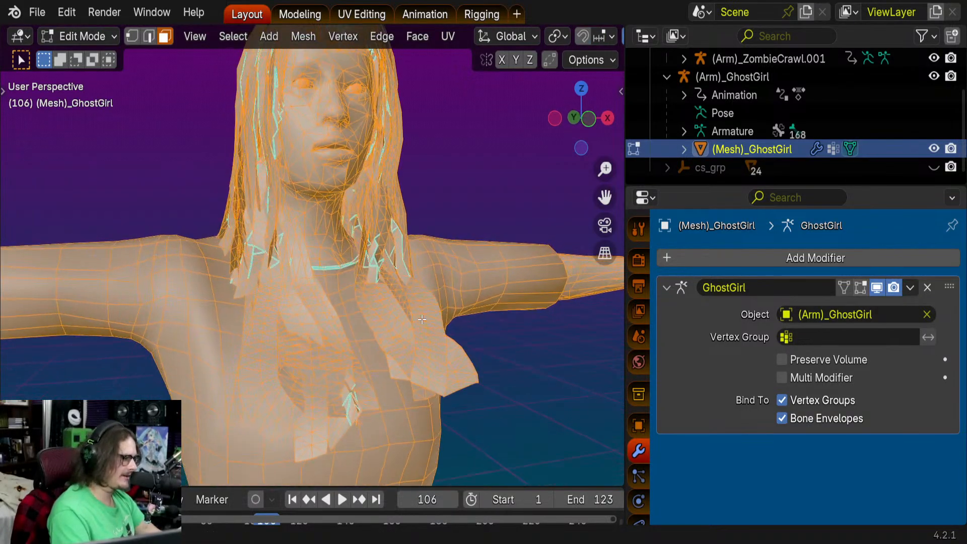
pyautogui.scroll(-7, 358, 262)
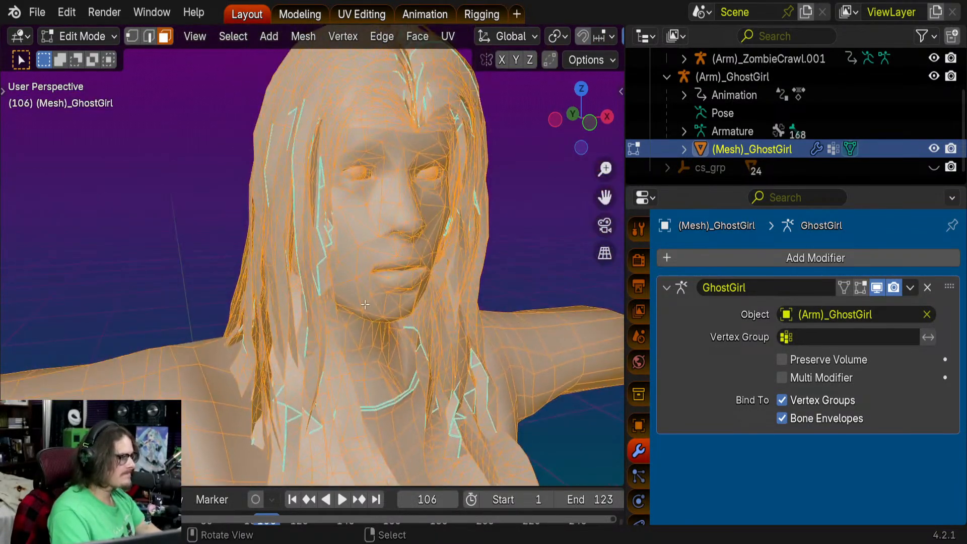
# - Select linked hair strands on the head and examine the hair geometry around the face
pyautogui.click(364, 264)
pyautogui.press('l')
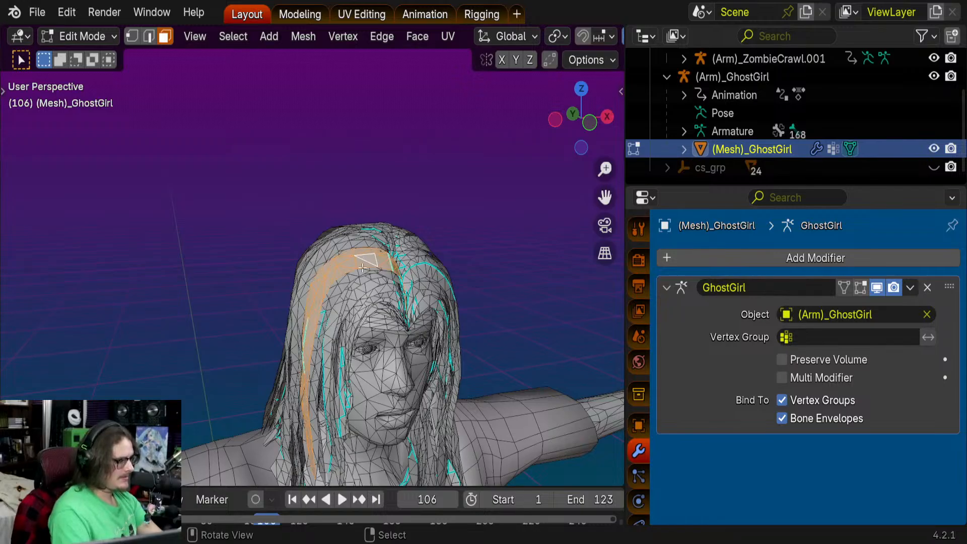
pyautogui.keyDown('shift'); pyautogui.moveTo(365, 289); pyautogui.dragTo(335, 152, button='middle'); pyautogui.keyUp('shift')
pyautogui.scroll(2, 335, 202)
pyautogui.moveTo(323, 282); pyautogui.dragTo(432, 326, button='middle')
pyautogui.moveTo(348, 156); pyautogui.dragTo(403, 89, button='middle')
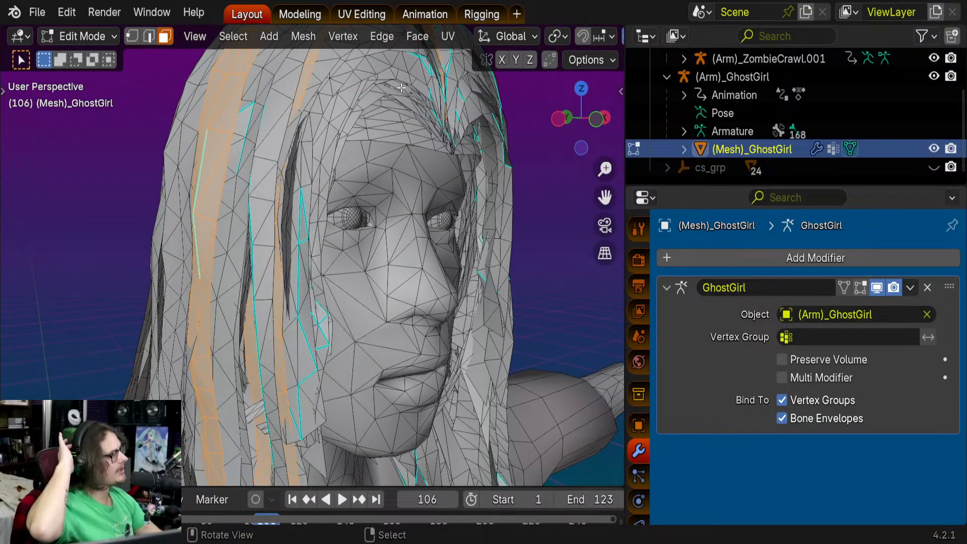
# - Switch the viewport shading to Material Preview and view the textured head and hair
pyautogui.press('z')
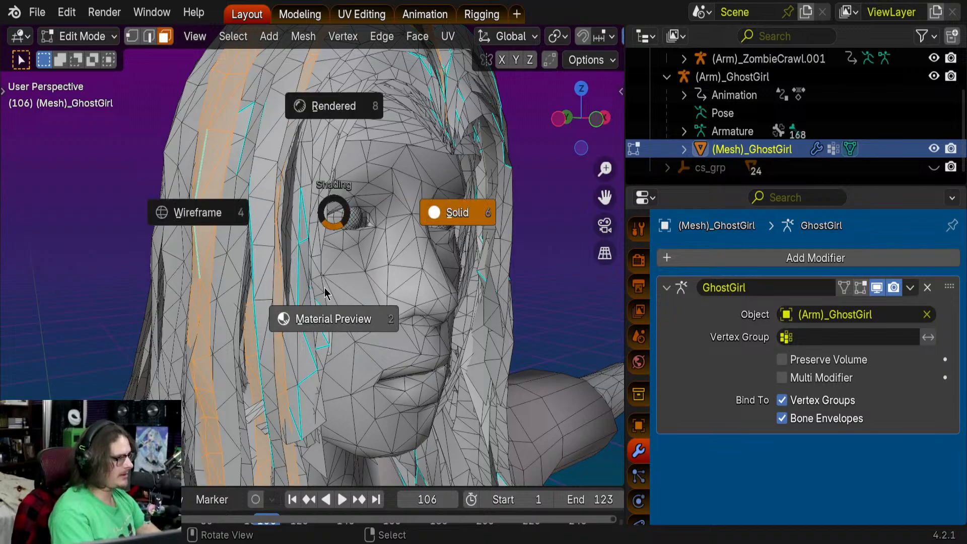
pyautogui.click(430, 289)
pyautogui.scroll(-4, 429, 287)
pyautogui.moveTo(403, 287)
pyautogui.mouseDown(button='middle')
pyautogui.moveTo(378, 290)
pyautogui.moveTo(421, 283)
pyautogui.moveTo(393, 289)
pyautogui.mouseUp(button='middle')
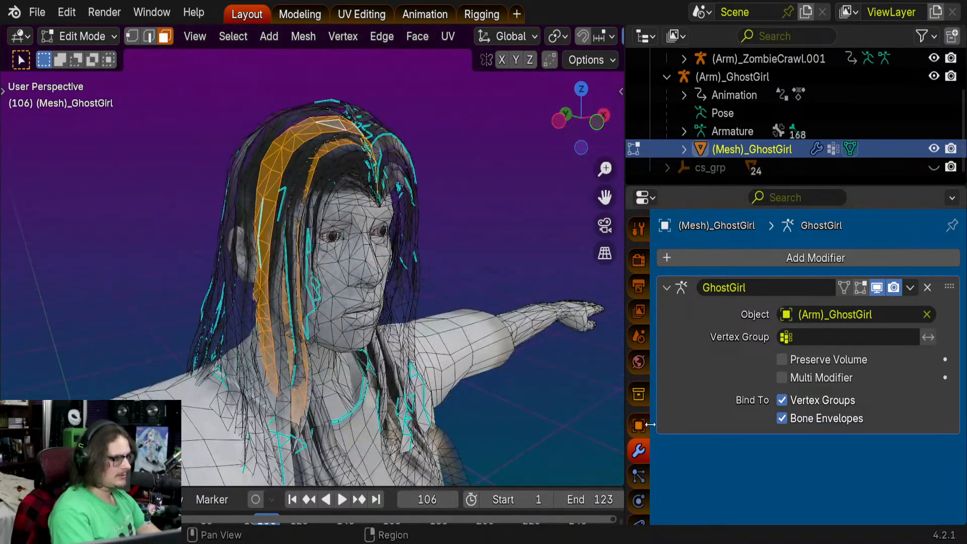
# - Select all faces using the long_straight_Transparency.001 material and separate them into their own object
pyautogui.scroll(-3, 635, 496)
pyautogui.scroll(-1, 636, 498)
pyautogui.click(638, 479)
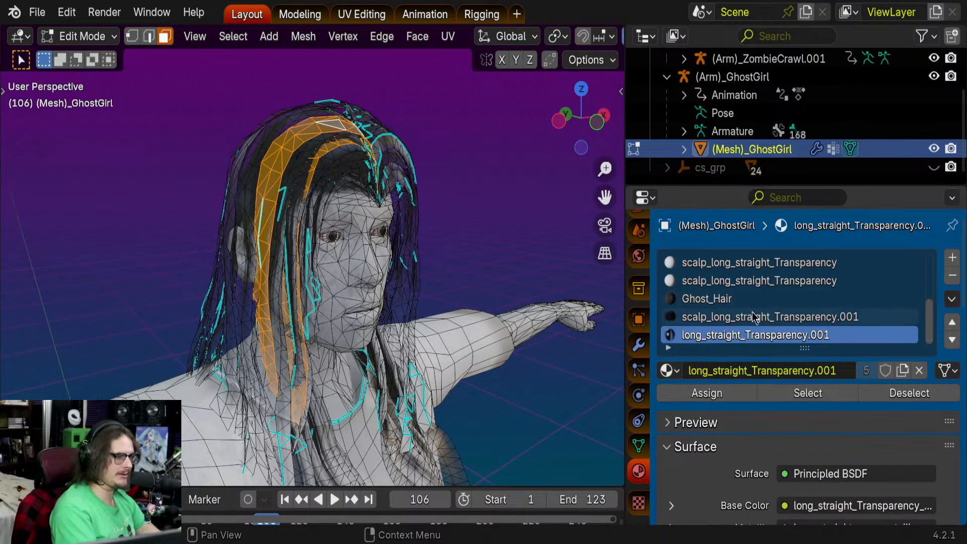
pyautogui.click(806, 393)
pyautogui.moveTo(383, 267)
pyautogui.mouseDown(button='middle')
pyautogui.moveTo(352, 268)
pyautogui.moveTo(428, 267)
pyautogui.moveTo(386, 267)
pyautogui.mouseUp(button='middle')
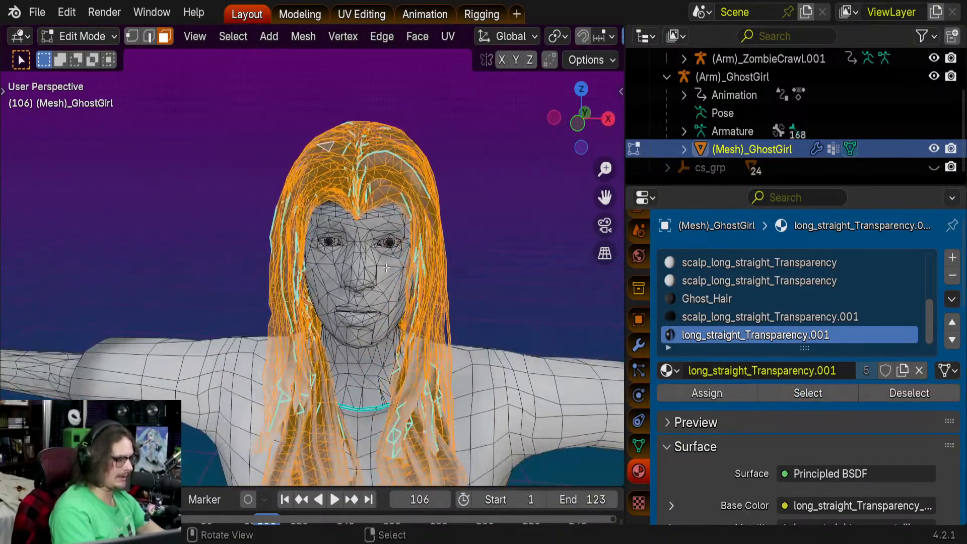
pyautogui.press('p')
pyautogui.click(345, 243)
pyautogui.moveTo(346, 243); pyautogui.dragTo(407, 283, button='middle')
pyautogui.press('Tab')
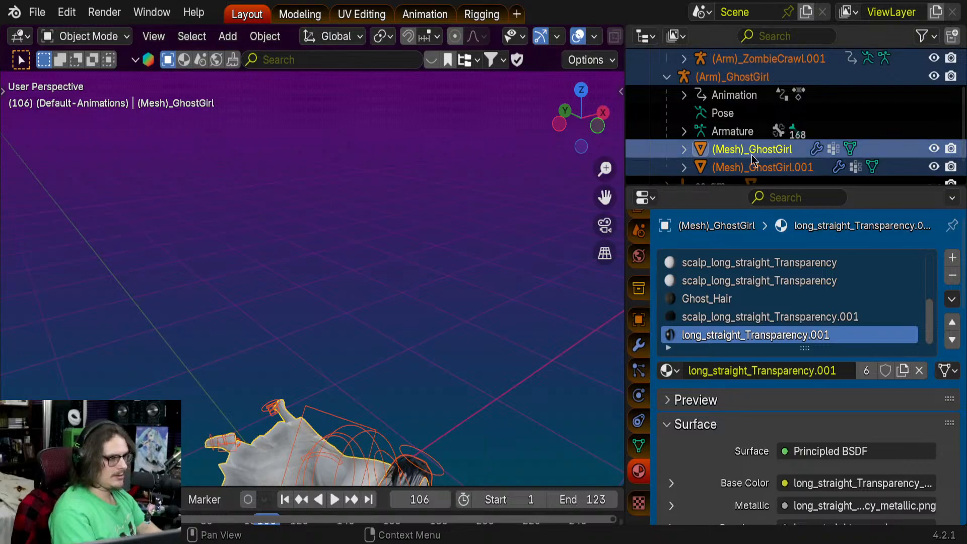
# - Select the separated hair object (Mesh)_GhostGirl.001 and examine its mesh density in Edit Mode
pyautogui.click(763, 167)
pyautogui.press('KP_Decimal')
pyautogui.moveTo(353, 226); pyautogui.dragTo(397, 359, button='middle')
pyautogui.press('Tab')
pyautogui.scroll(-3, 397, 359)
pyautogui.keyDown('shift'); pyautogui.moveTo(282, 186); pyautogui.dragTo(383, 323, button='middle'); pyautogui.keyUp('shift')
pyautogui.scroll(3, 373, 297)
pyautogui.moveTo(352, 282); pyautogui.dragTo(528, 293, button='middle')
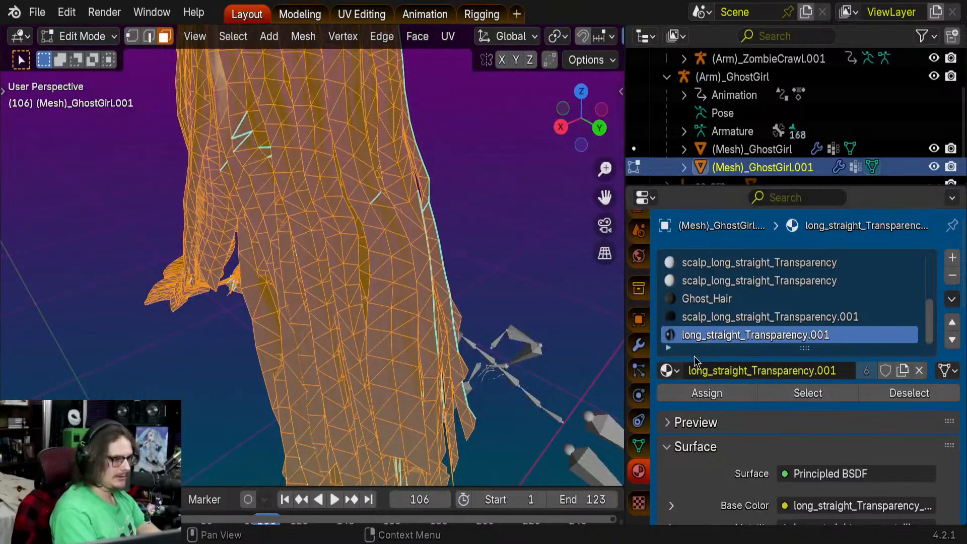
pyautogui.scroll(-3, 453, 262)
pyautogui.moveTo(403, 252); pyautogui.dragTo(448, 240, button='middle')
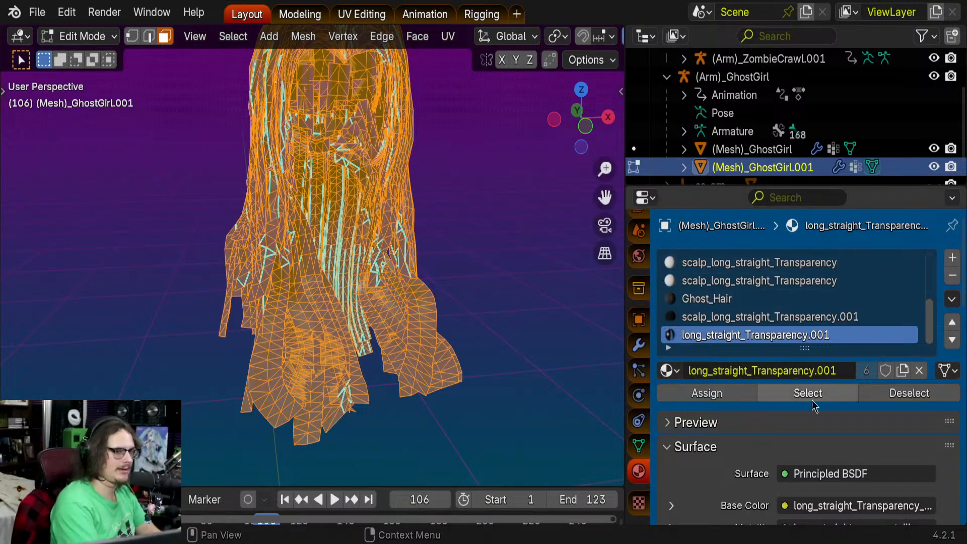
pyautogui.moveTo(443, 227); pyautogui.dragTo(349, 210, button='middle')
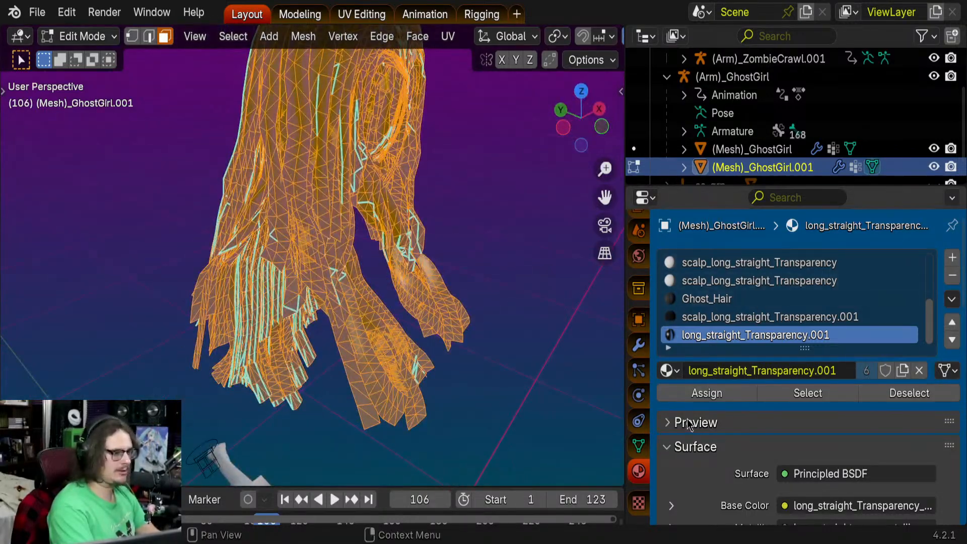
# - Add a Decimate modifier to the separated hair mesh and return to Object Mode with the hair framed
pyautogui.click(700, 393)
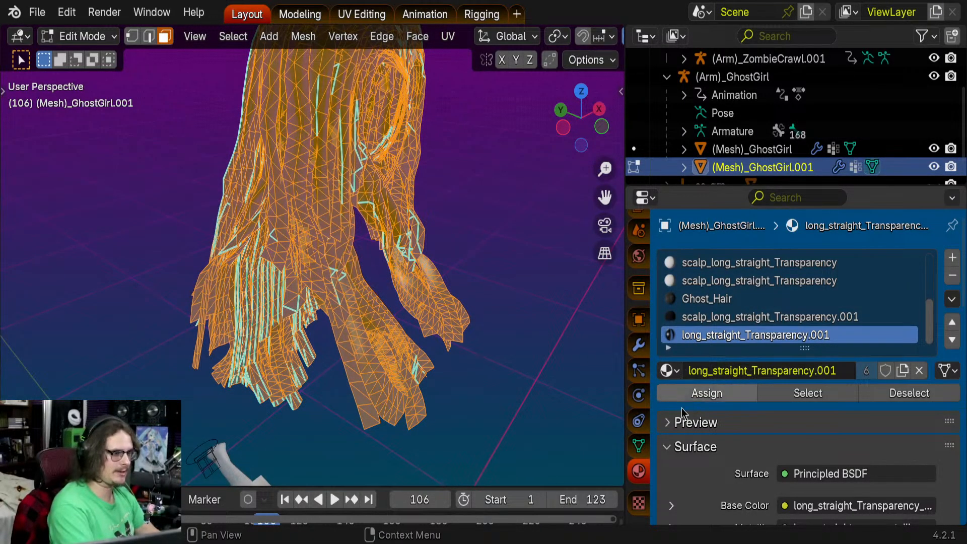
pyautogui.click(639, 346)
pyautogui.click(667, 288)
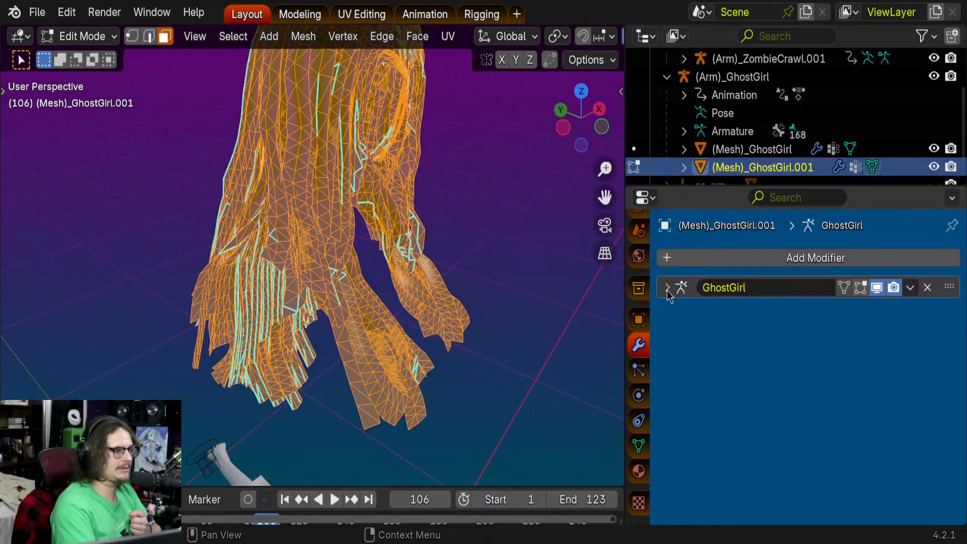
pyautogui.click(814, 259)
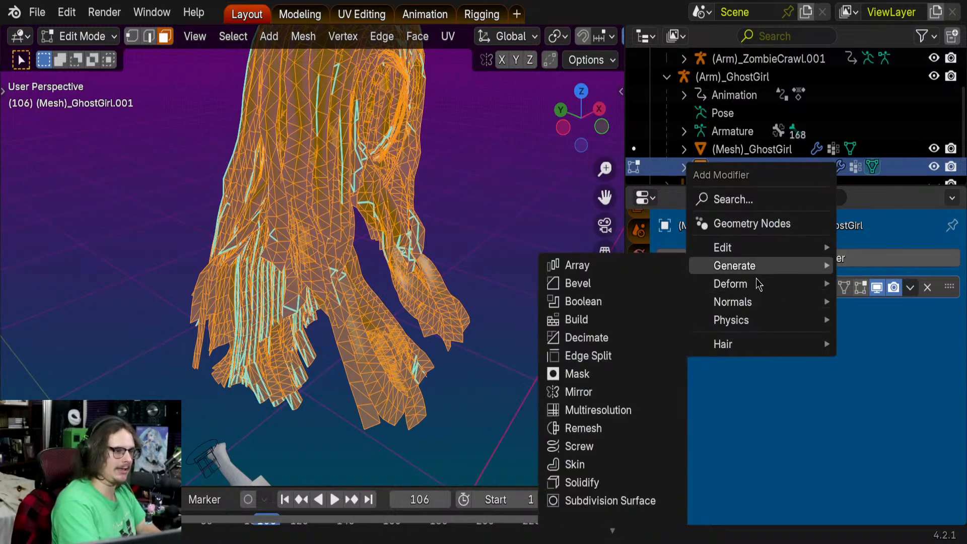
pyautogui.click(587, 338)
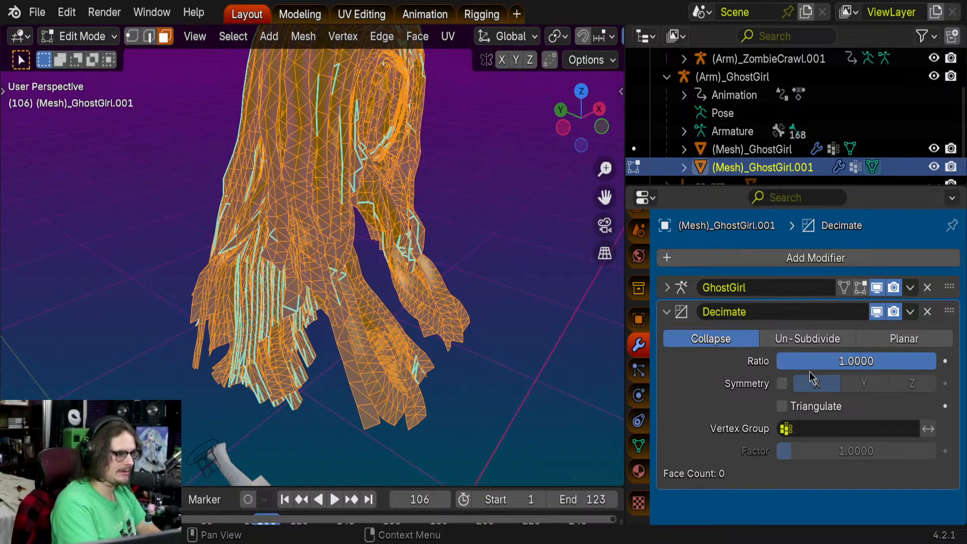
pyautogui.moveTo(810, 362); pyautogui.dragTo(729, 363)
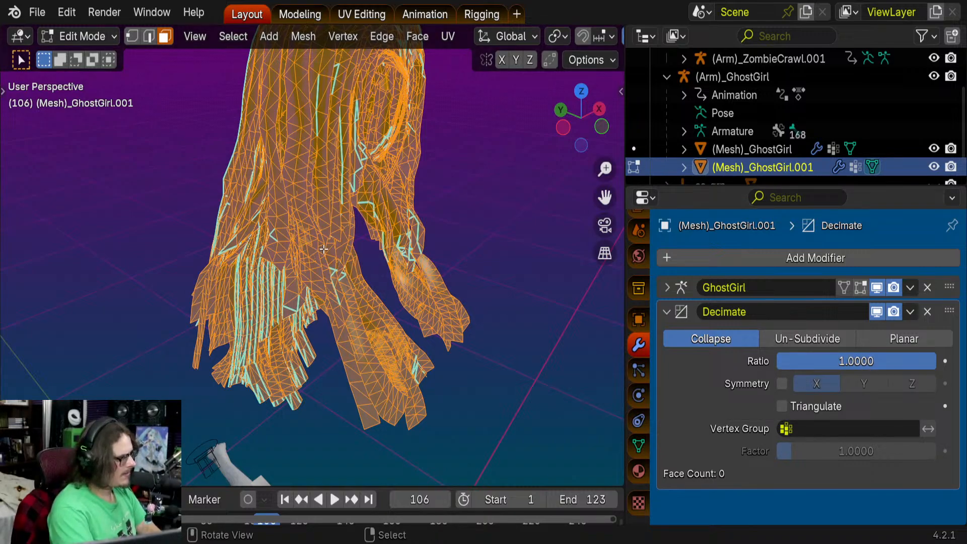
pyautogui.press('Tab')
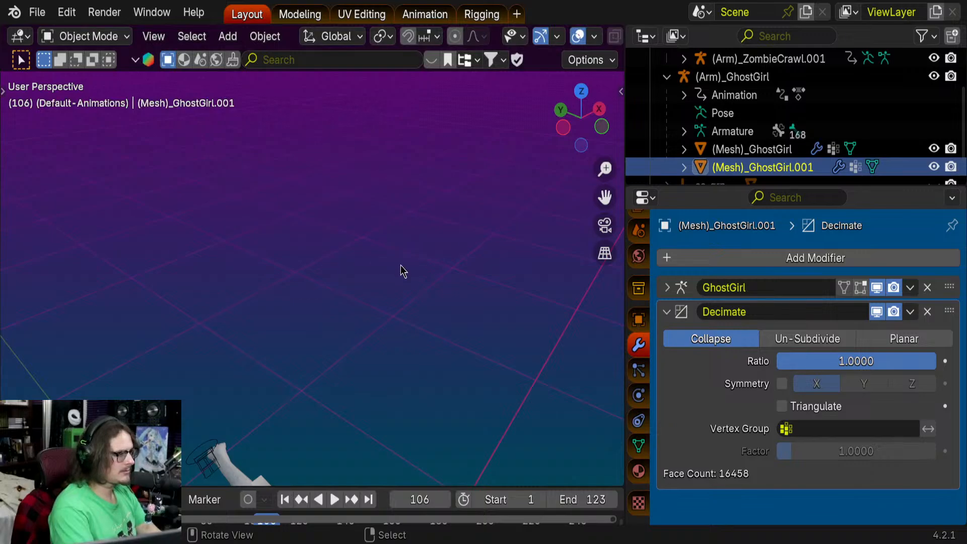
pyautogui.press('KP_Decimal')
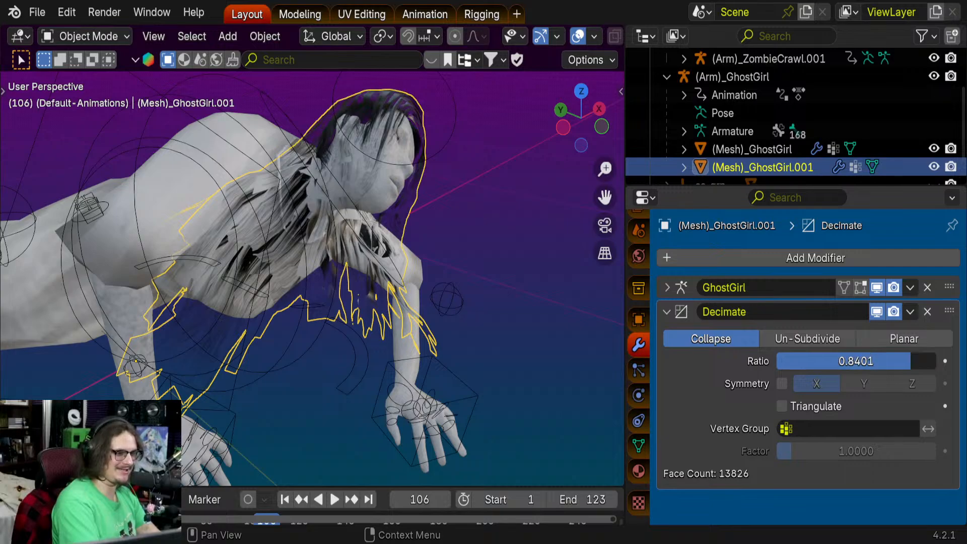
# - Try Decimate ratios of about 0.12 and 0.2 on the separated hair
pyautogui.moveTo(911, 361); pyautogui.dragTo(795, 362)
pyautogui.moveTo(254, 305); pyautogui.dragTo(400, 350, button='middle')
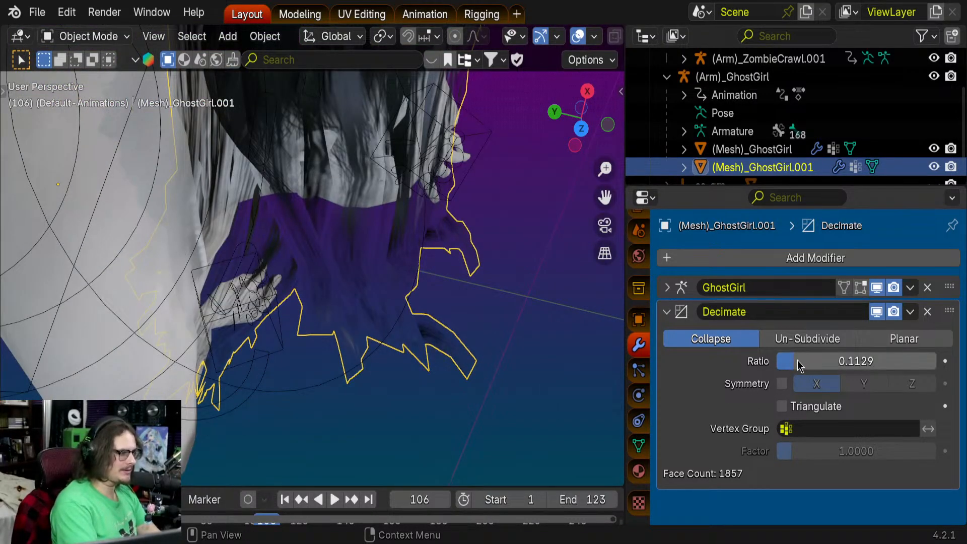
pyautogui.moveTo(799, 362)
pyautogui.mouseDown()
pyautogui.moveTo(941, 362)
pyautogui.moveTo(797, 362)
pyautogui.mouseUp()
pyautogui.click(827, 362)
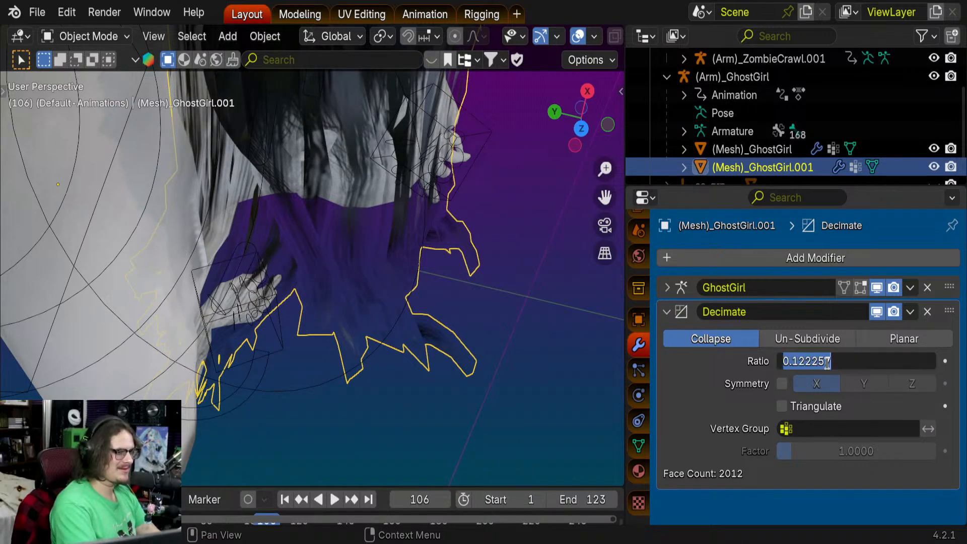
pyautogui.write('0.2')
pyautogui.press('Return')
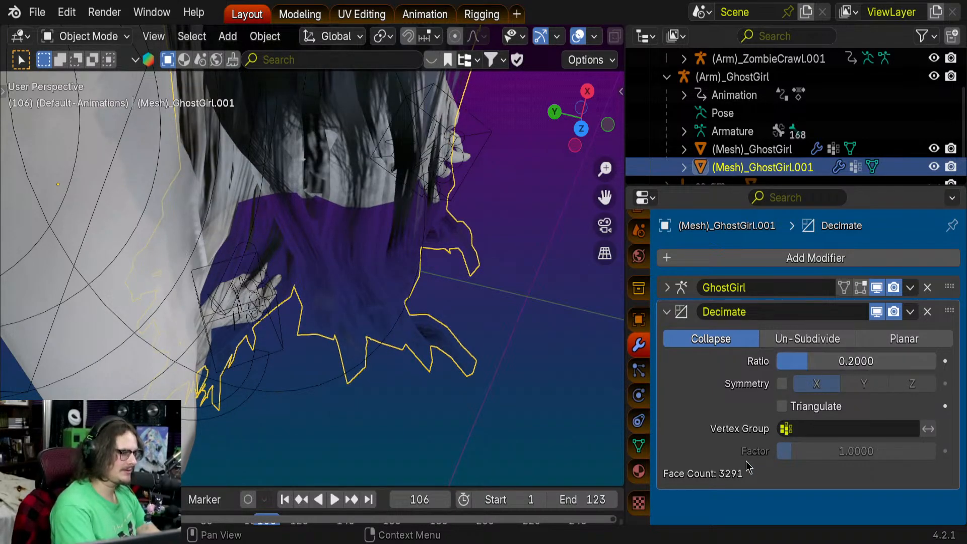
# - Set the hair's Decimate ratio to 0.1 and inspect the strands around the head and shoulders
pyautogui.click(839, 361)
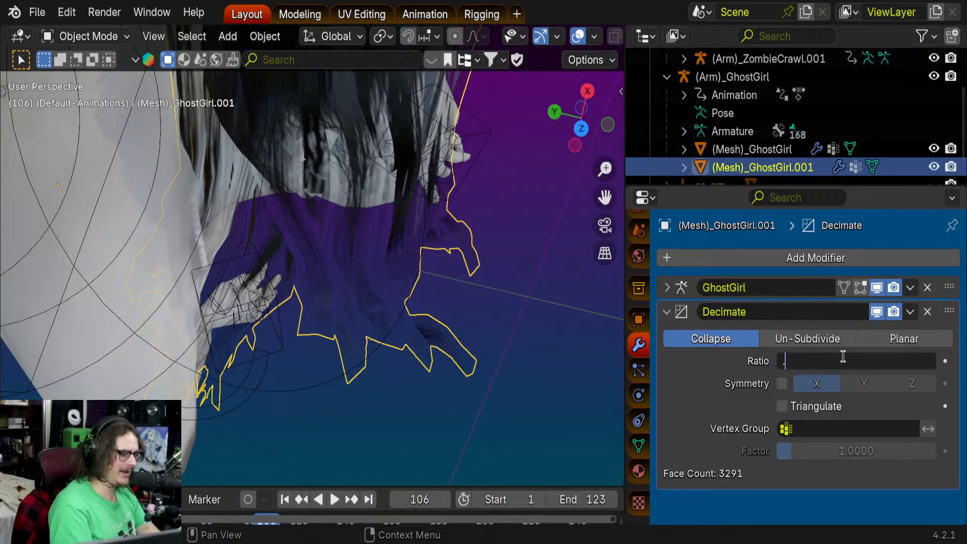
pyautogui.write('.1')
pyautogui.press('Return')
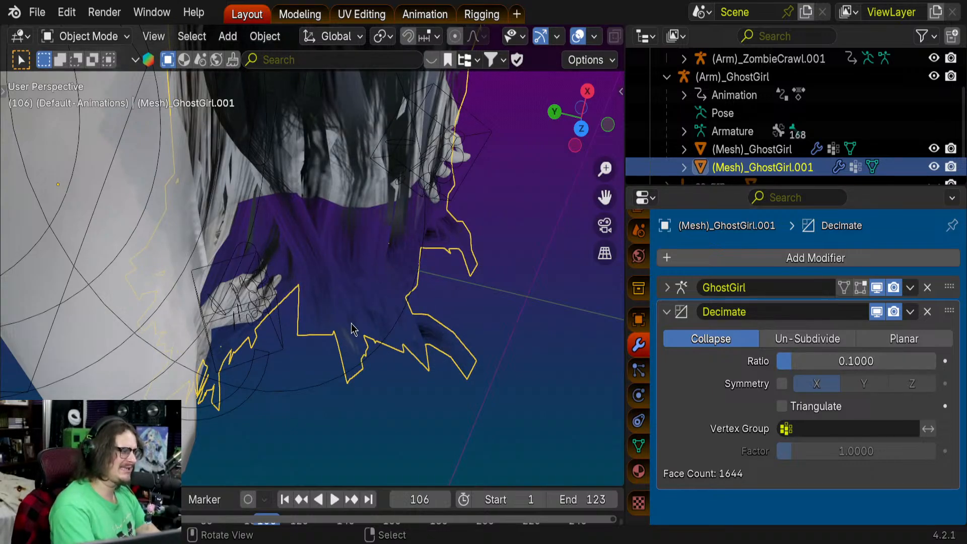
pyautogui.moveTo(386, 319); pyautogui.dragTo(476, 281, button='middle')
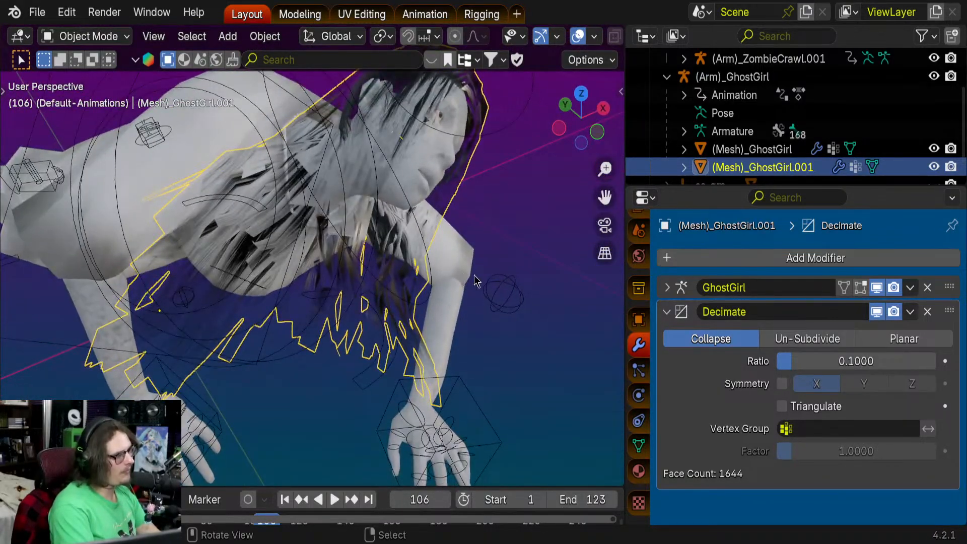
pyautogui.moveTo(416, 261); pyautogui.dragTo(448, 270, button='middle')
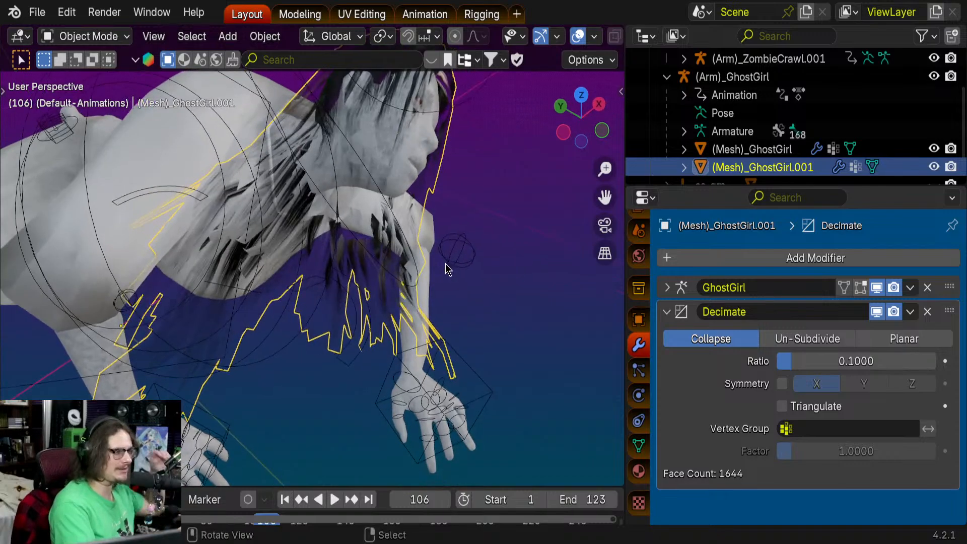
pyautogui.scroll(-2, 450, 277)
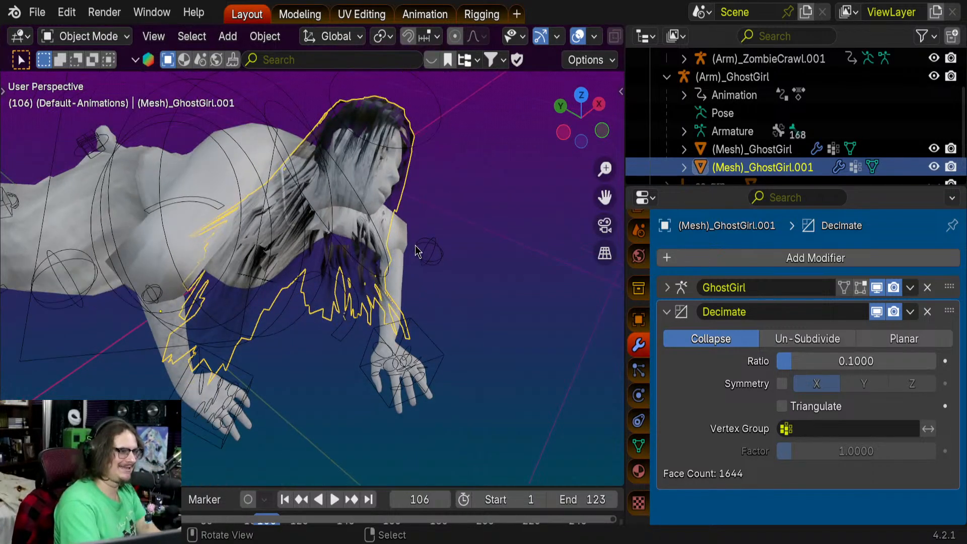
pyautogui.keyDown('shift'); pyautogui.moveTo(356, 240); pyautogui.dragTo(358, 287, button='middle'); pyautogui.keyUp('shift')
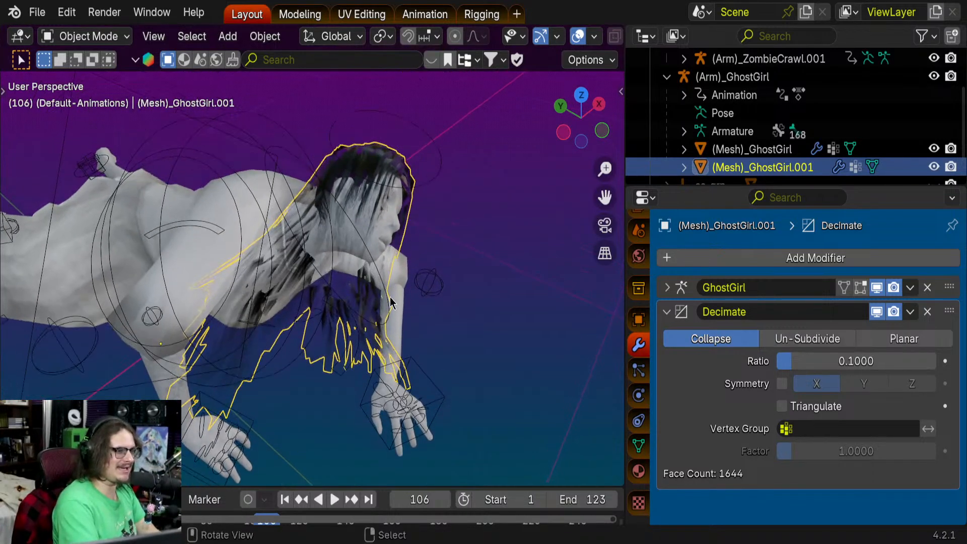
# - Apply the Decimate modifier to the hair and inspect the reduced strands in Edit Mode
pyautogui.click(910, 313)
pyautogui.click(831, 334)
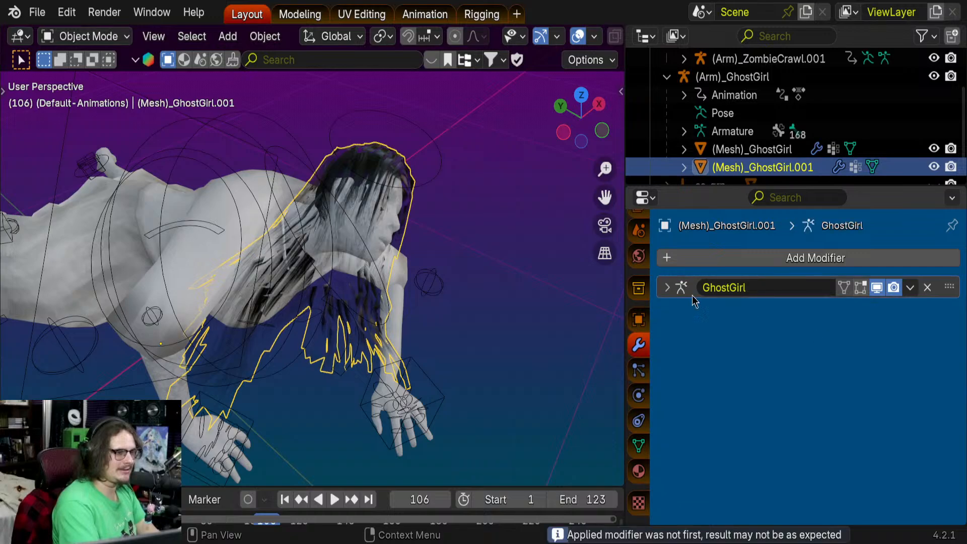
pyautogui.press('Tab')
pyautogui.press('KP_Decimal')
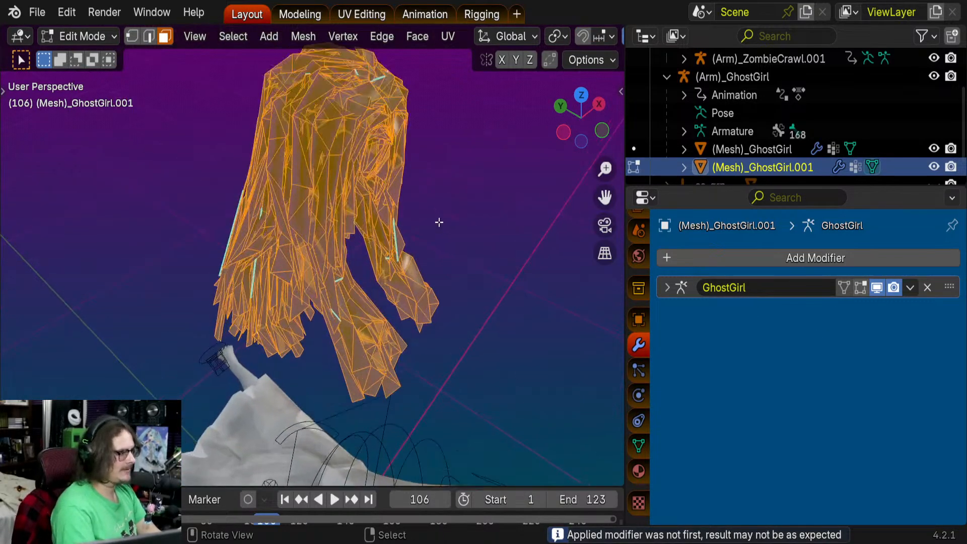
pyautogui.scroll(3, 437, 222)
pyautogui.moveTo(333, 232); pyautogui.dragTo(420, 220, button='middle')
pyautogui.moveTo(396, 245); pyautogui.dragTo(232, 60, button='middle')
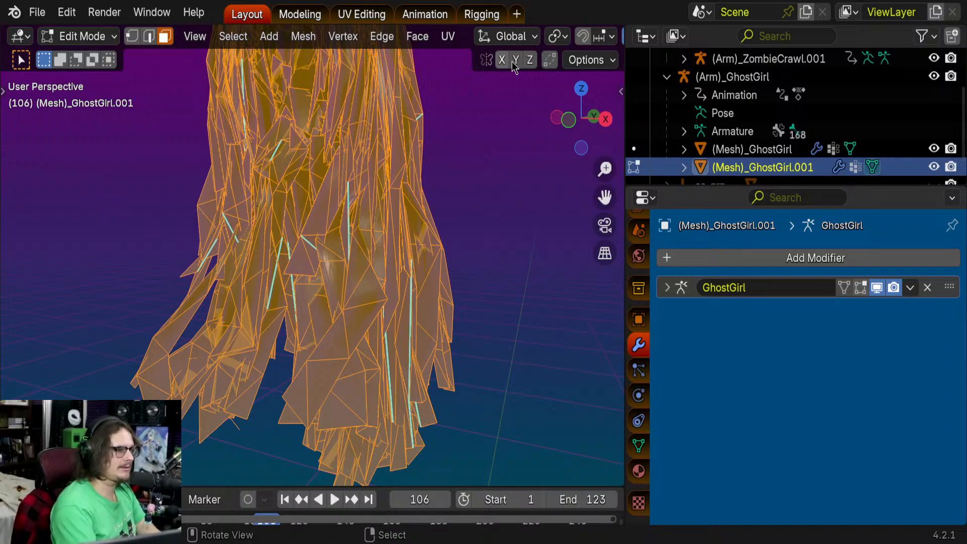
pyautogui.moveTo(351, 165); pyautogui.dragTo(379, 248, button='middle')
pyautogui.scroll(-3, 377, 166)
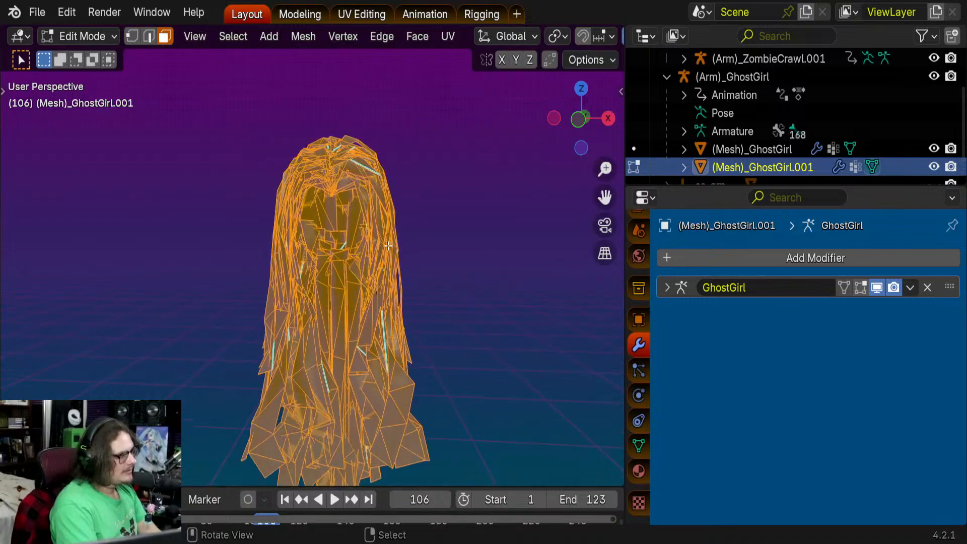
# - Return to Object Mode and join the decimated hair mesh into the main (Mesh)_GhostGirl body
pyautogui.press('Tab')
pyautogui.press('KP_Decimal')
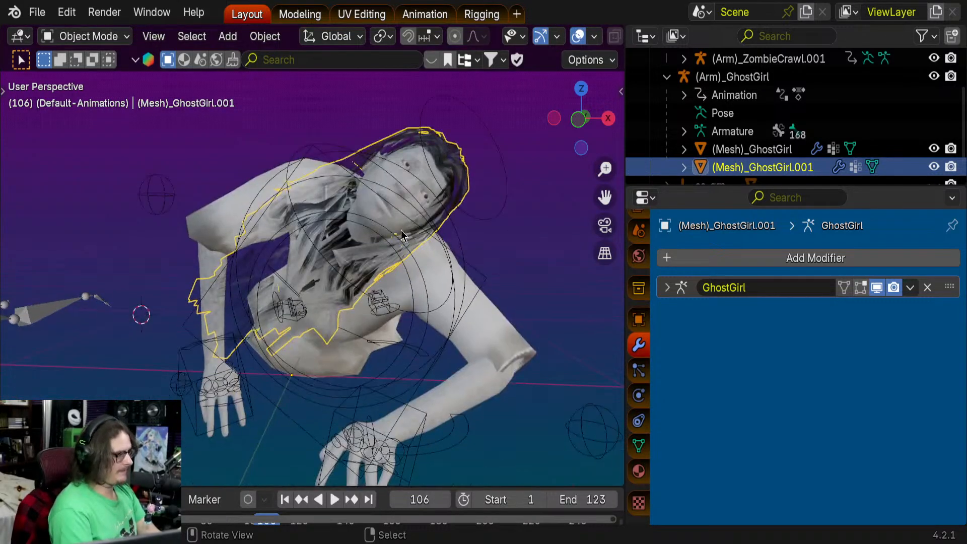
pyautogui.click(767, 152)
pyautogui.keyDown('shift'); pyautogui.click(764, 167); pyautogui.keyUp('shift')
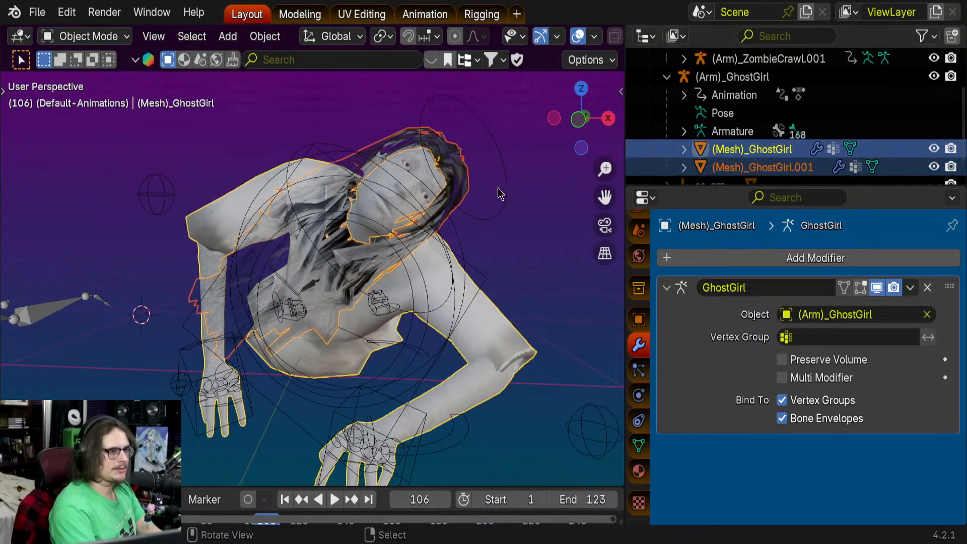
pyautogui.hotkey('ctrl', 'j')
# - Play the crawl animation to check the rejoined mesh's deformation, stop it and save the file
pyautogui.press('space')
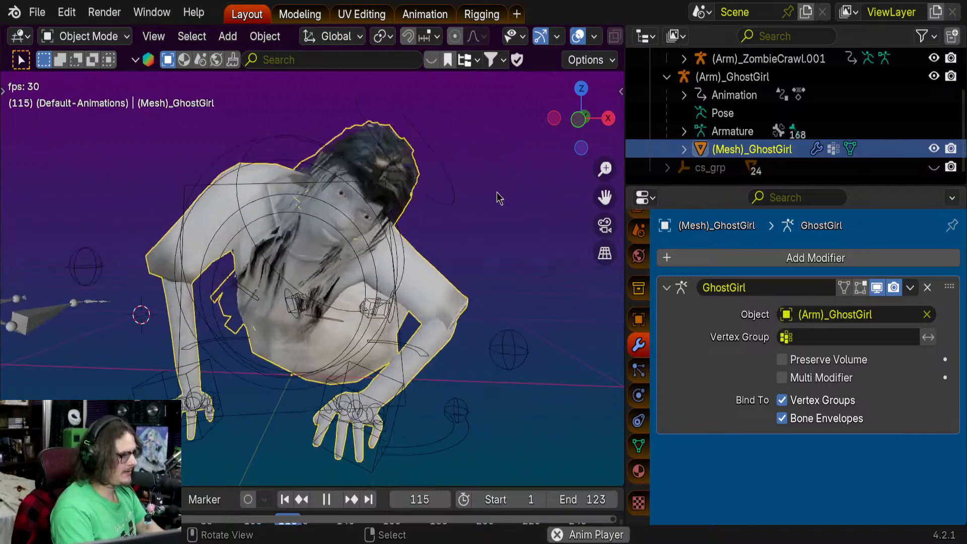
pyautogui.moveTo(417, 236); pyautogui.dragTo(449, 243, button='middle')
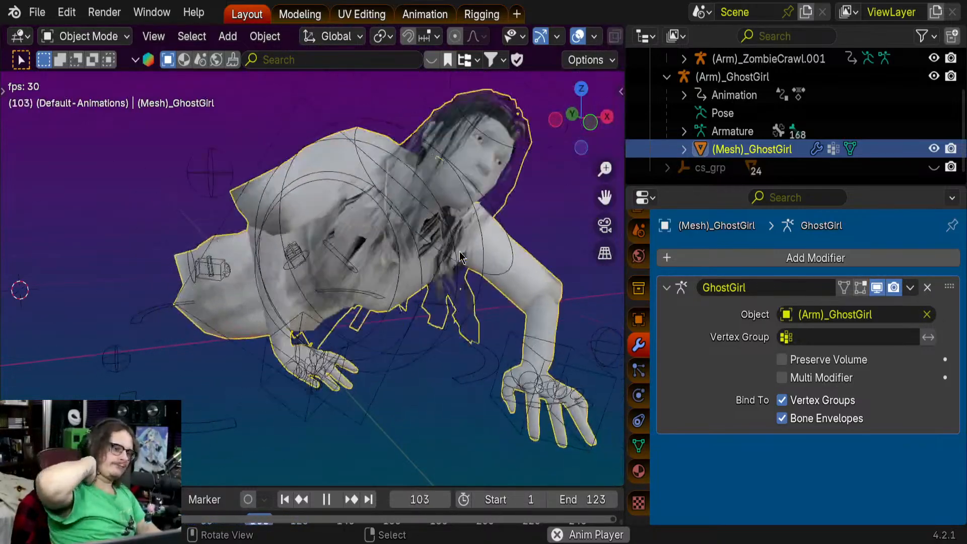
pyautogui.press('space')
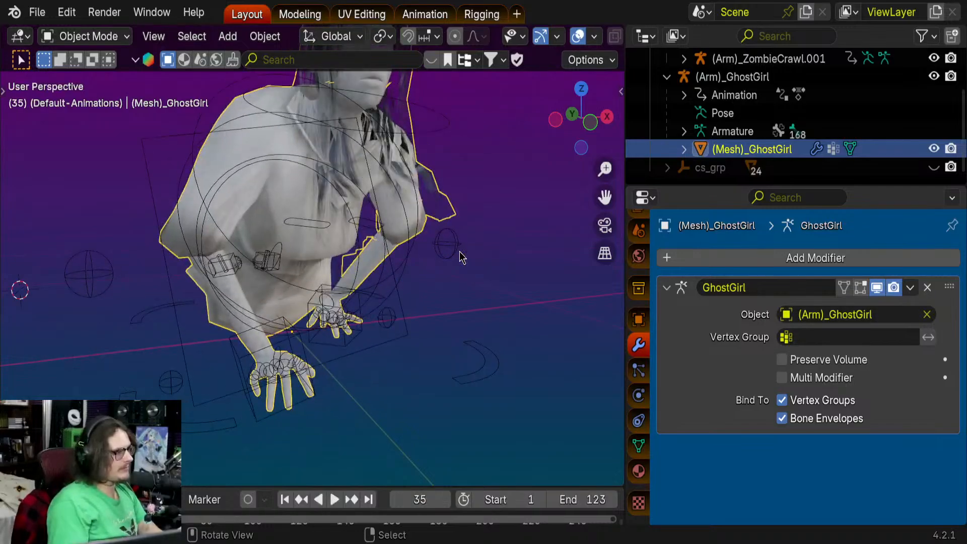
pyautogui.hotkey('ctrl', 's')
# - Make (Mesh)_GhostGirl the only selected object and select all of its geometry in Edit Mode
pyautogui.scroll(-3, 418, 219)
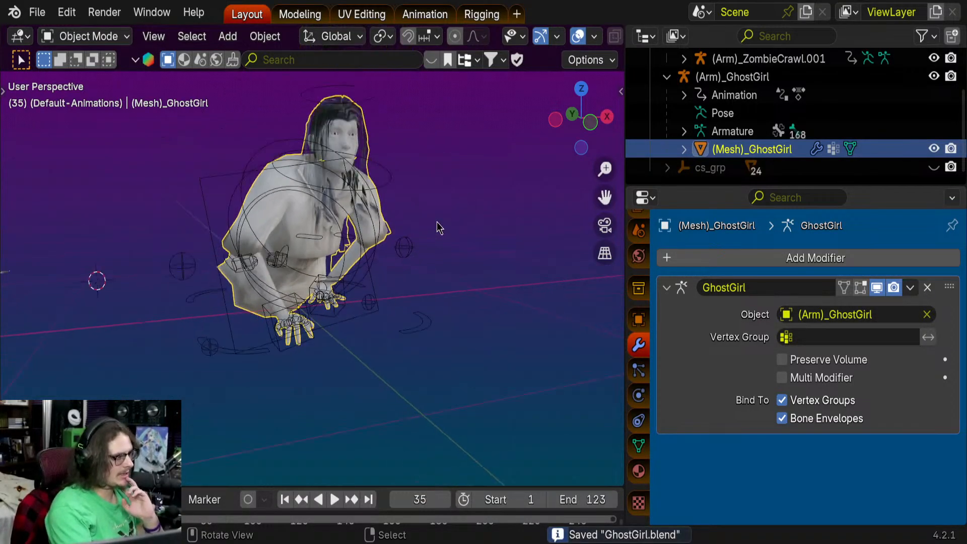
pyautogui.scroll(-2, 415, 216)
pyautogui.keyDown('shift'); pyautogui.moveTo(415, 216); pyautogui.dragTo(390, 234, button='middle'); pyautogui.keyUp('shift')
pyautogui.scroll(-1, 390, 234)
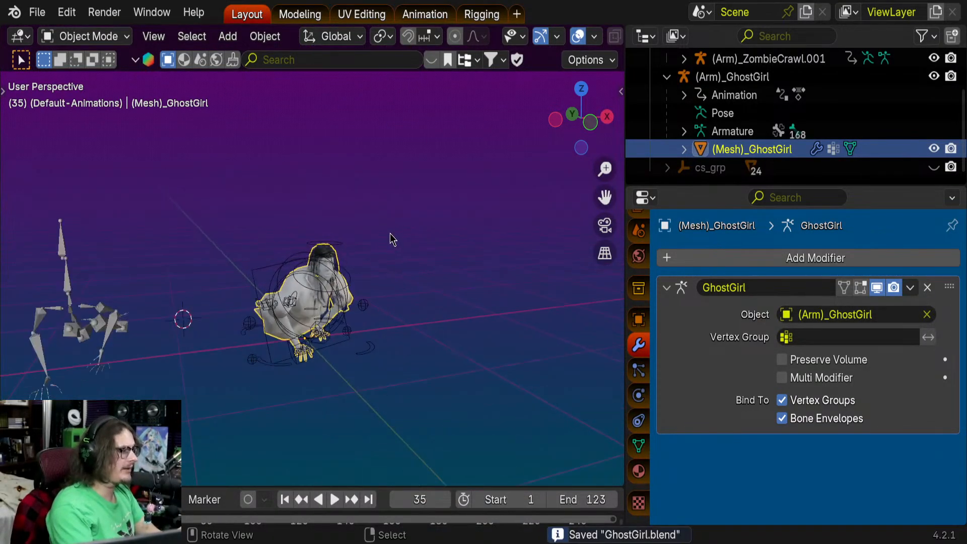
pyautogui.press('a')
pyautogui.scroll(1, 391, 242)
pyautogui.scroll(1, 391, 242)
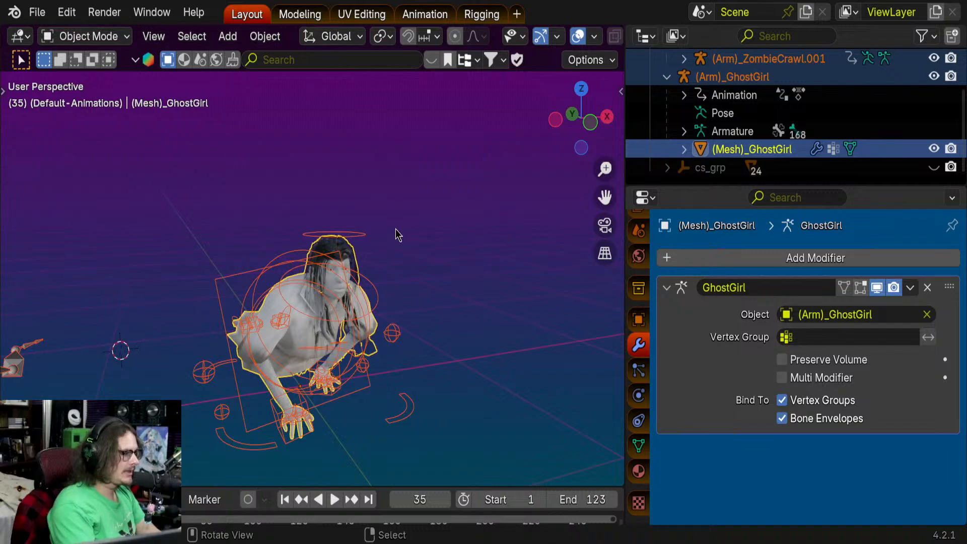
pyautogui.scroll(1, 398, 234)
pyautogui.click(753, 149)
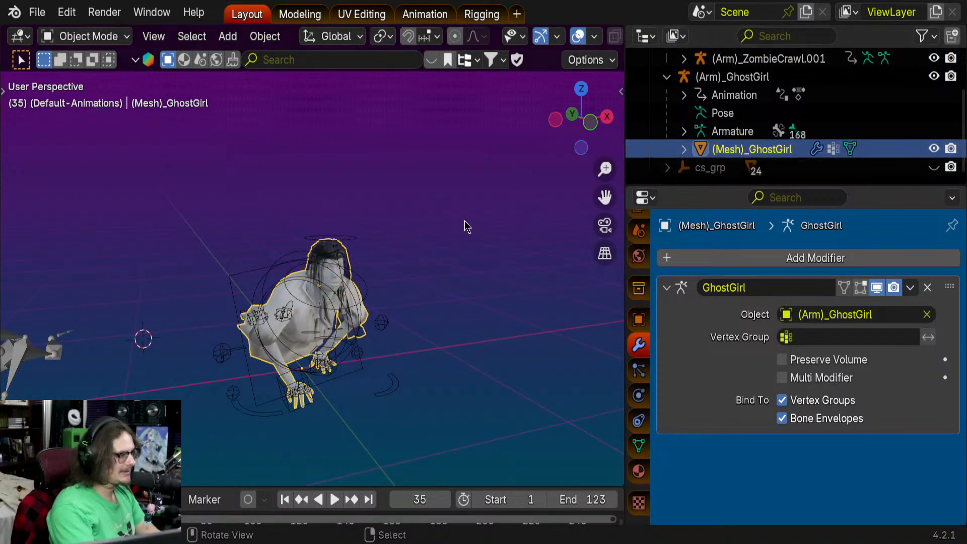
pyautogui.press('Tab')
pyautogui.press('a')
pyautogui.keyDown('shift'); pyautogui.moveTo(462, 185); pyautogui.dragTo(475, 232, button='middle'); pyautogui.keyUp('shift')
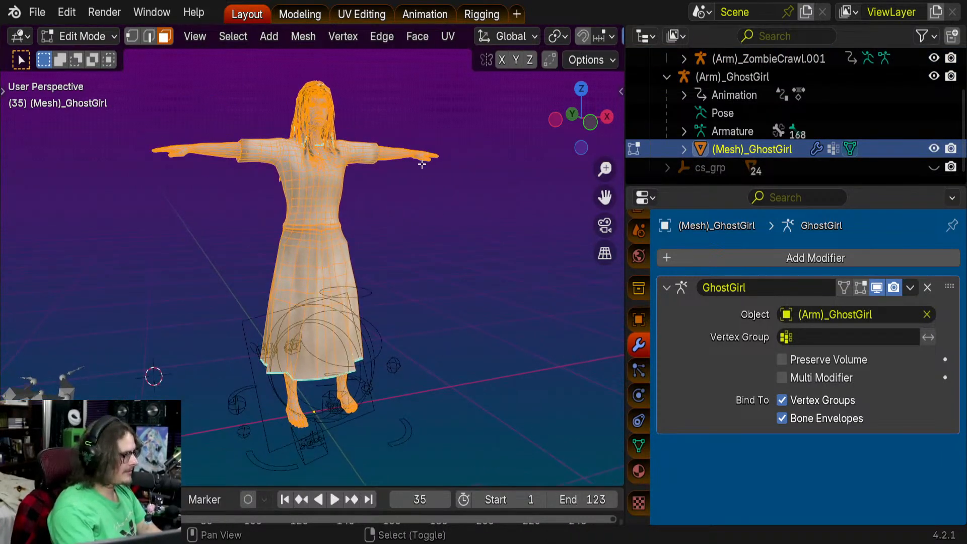
pyautogui.keyDown('shift'); pyautogui.moveTo(475, 134); pyautogui.dragTo(477, 224, button='middle'); pyautogui.keyUp('shift')
pyautogui.scroll(2, 480, 100)
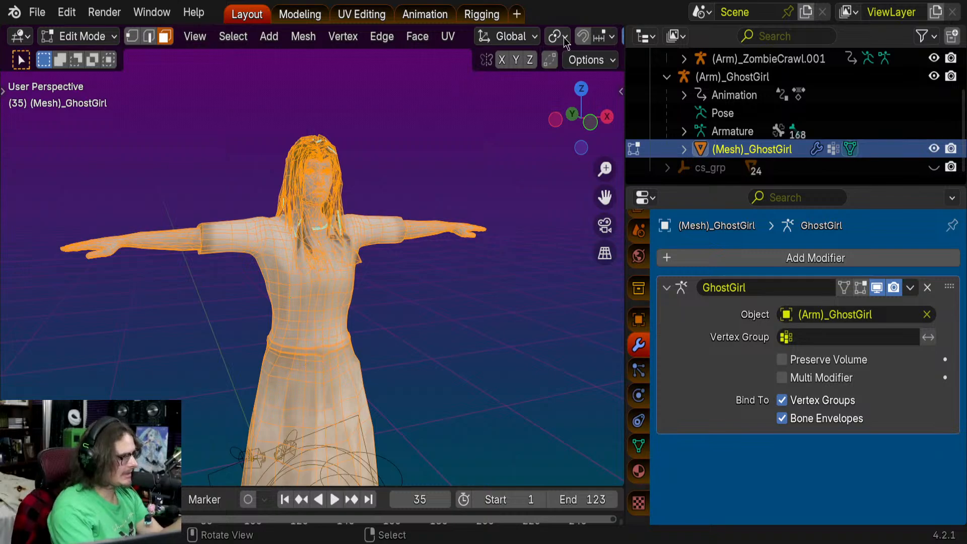
# - Turn on the Statistics overlay in the 3D viewport
pyautogui.click(532, 38)
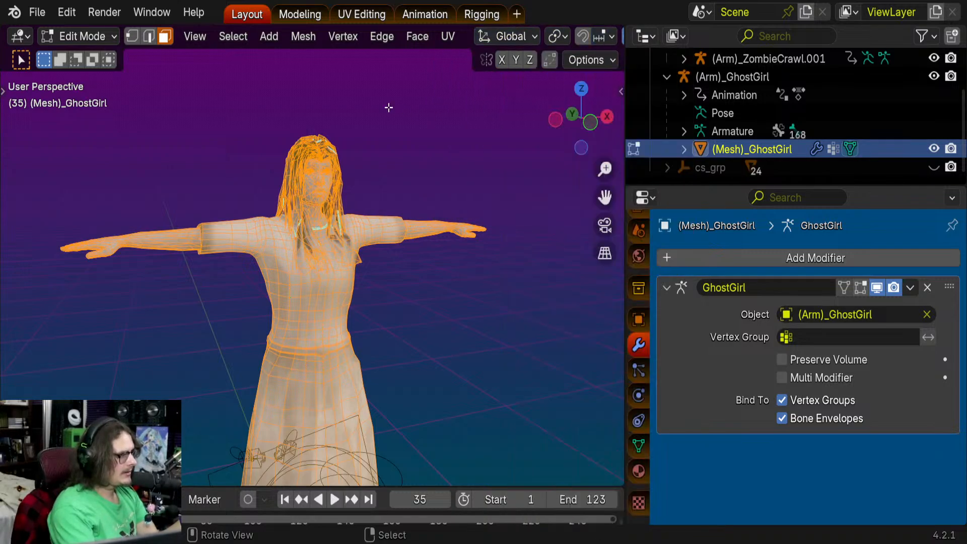
pyautogui.scroll(-3, 388, 104)
pyautogui.scroll(-5, 497, 43)
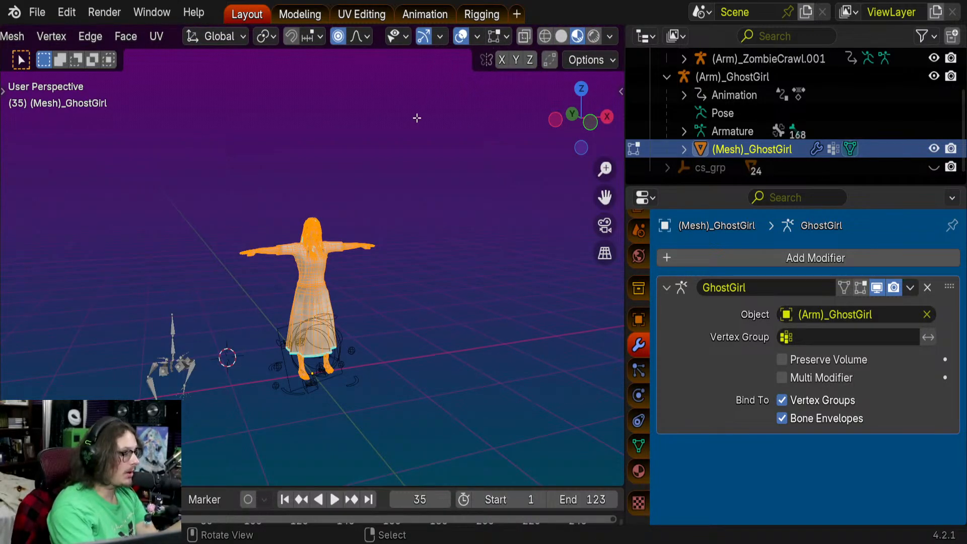
pyautogui.scroll(4, 392, 174)
pyautogui.click(479, 36)
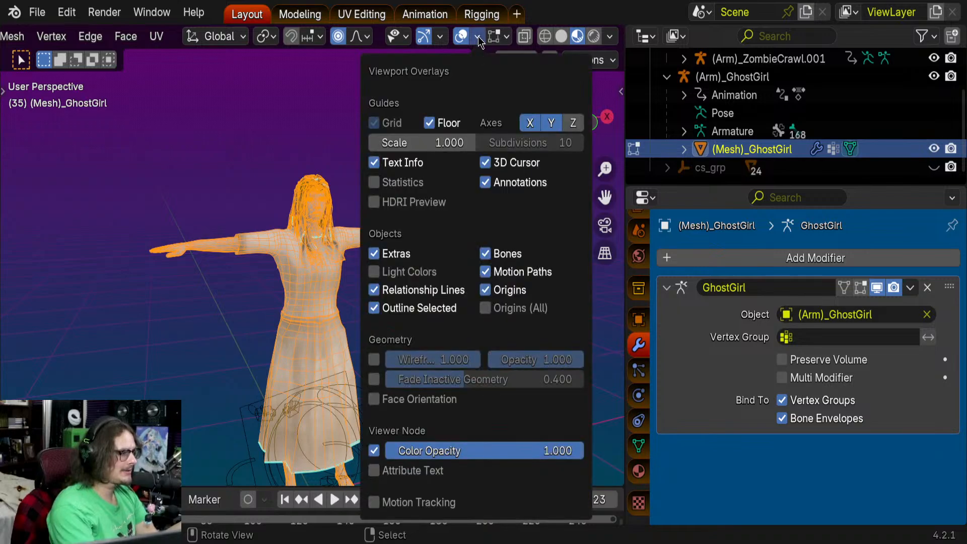
pyautogui.click(374, 178)
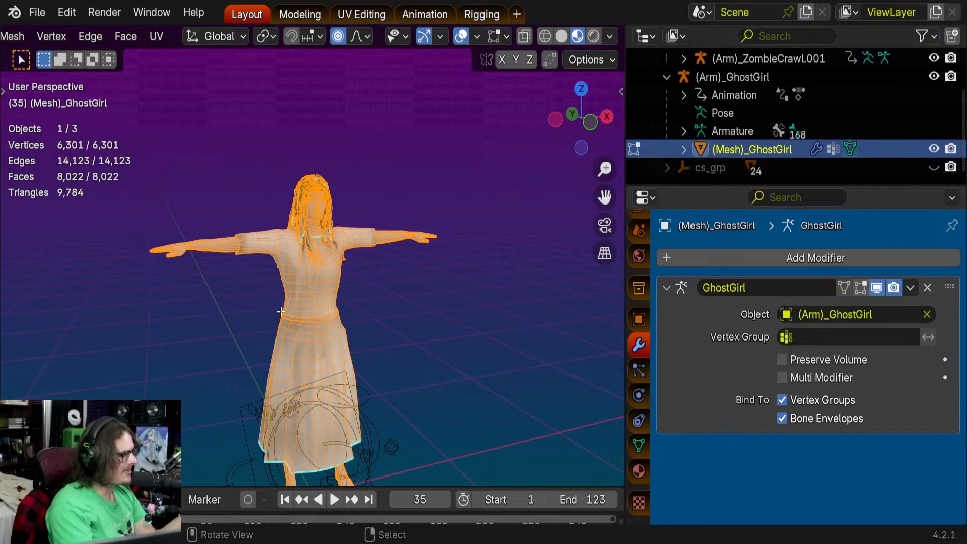
# - Examine the whole mesh's topology from several sides against its triangle count
pyautogui.scroll(3, 317, 305)
pyautogui.moveTo(358, 302); pyautogui.dragTo(320, 285, button='middle')
pyautogui.scroll(5, 423, 300)
pyautogui.scroll(-4, 352, 290)
pyautogui.scroll(-1, 319, 285)
pyautogui.scroll(-3, 453, 315)
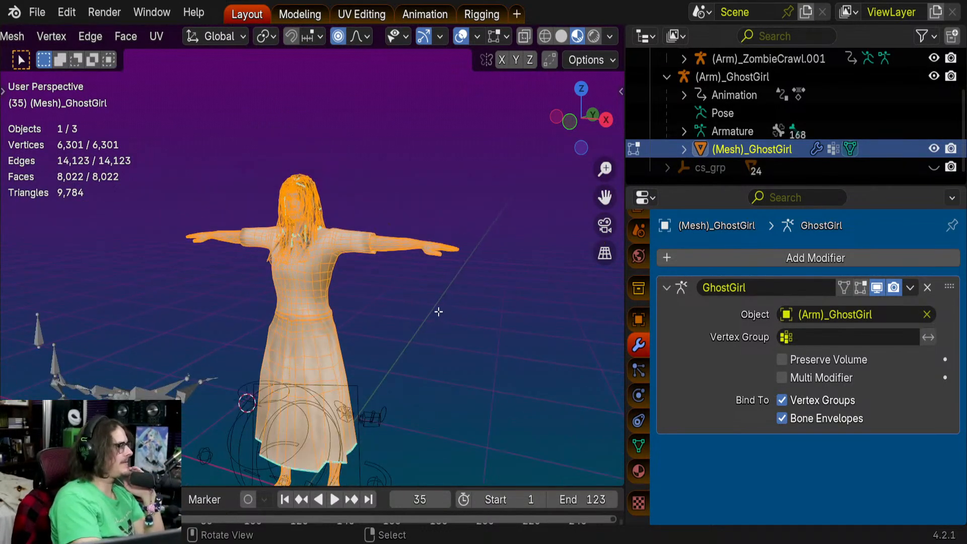
pyautogui.scroll(5, 425, 330)
pyautogui.moveTo(438, 311); pyautogui.dragTo(316, 307, button='middle')
pyautogui.scroll(-4, 426, 331)
pyautogui.scroll(-2, 406, 296)
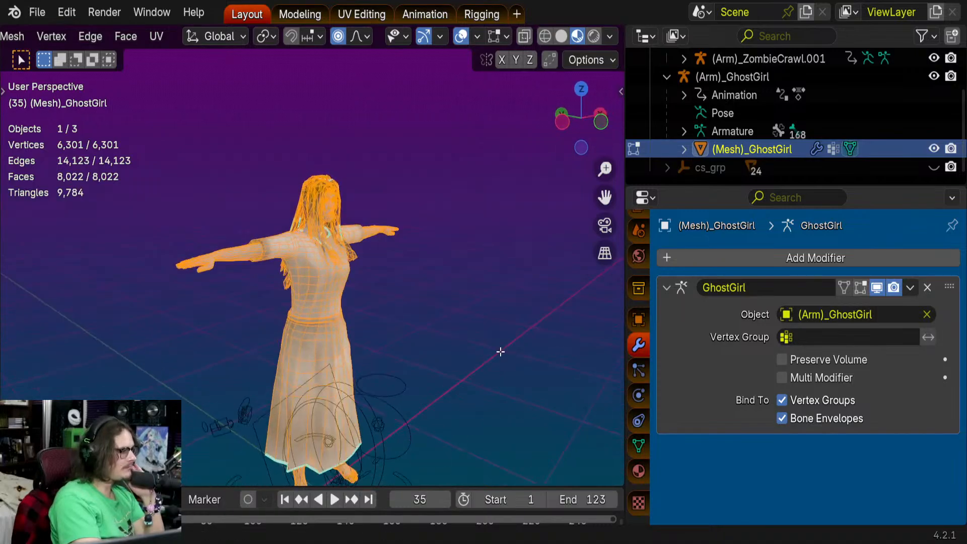
pyautogui.scroll(5, 316, 306)
pyautogui.scroll(3, 280, 223)
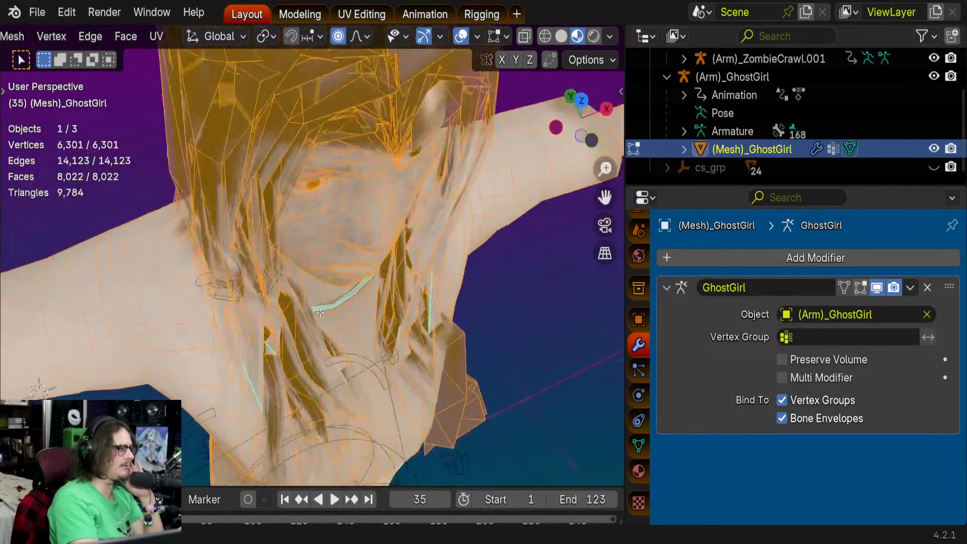
pyautogui.scroll(-8, 322, 223)
pyautogui.scroll(4, 322, 222)
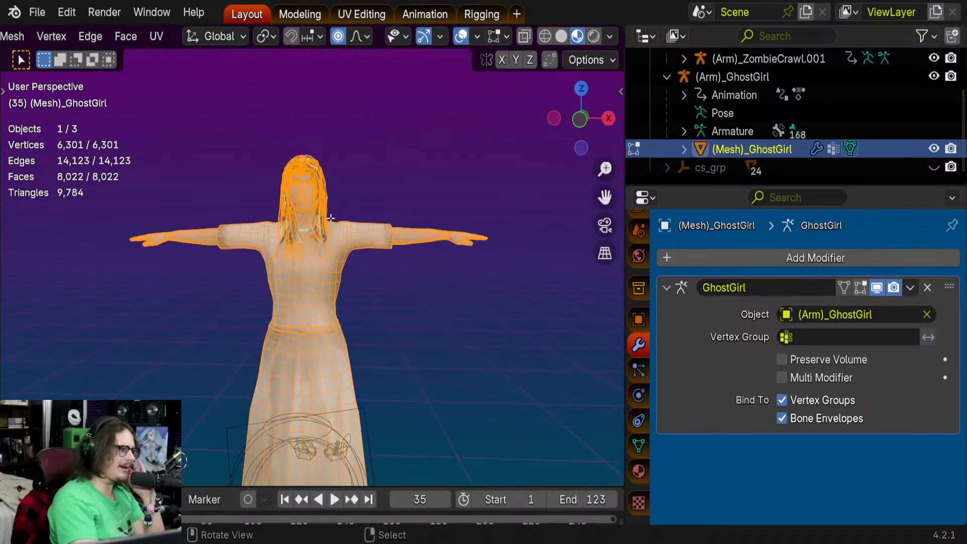
pyautogui.scroll(-2, 319, 237)
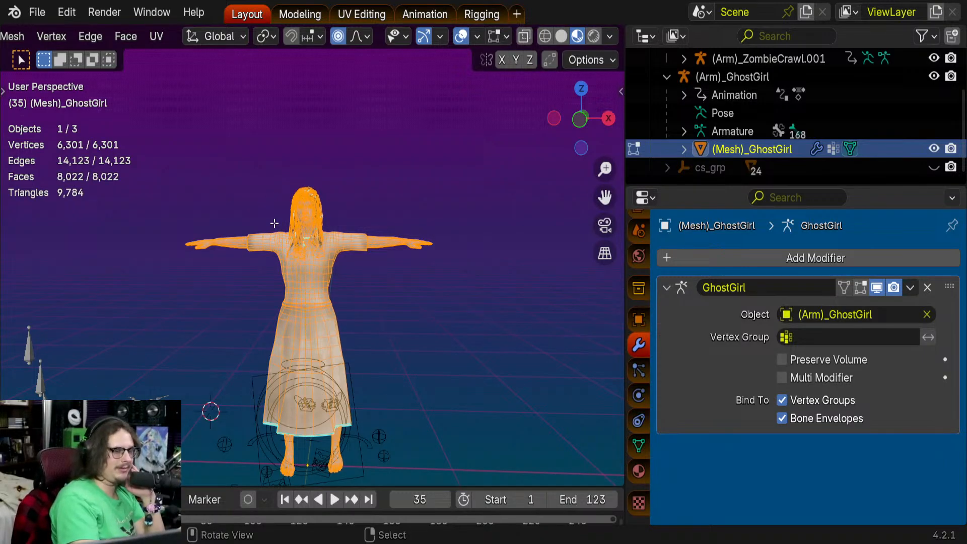
# - Inspect the mesh density around the chest, shoulders and hair up close
pyautogui.scroll(6, 276, 214)
pyautogui.moveTo(276, 214); pyautogui.dragTo(264, 103, button='middle')
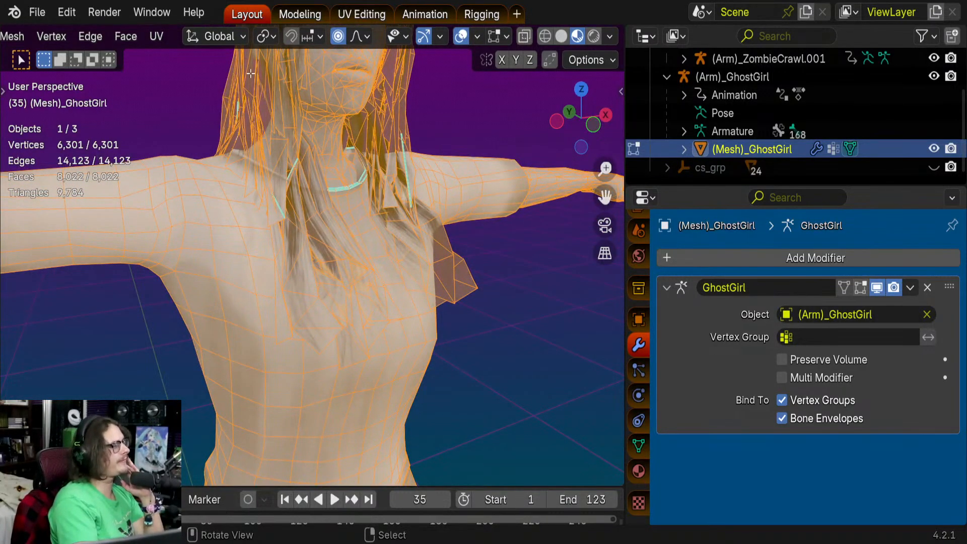
pyautogui.scroll(-6, 290, 212)
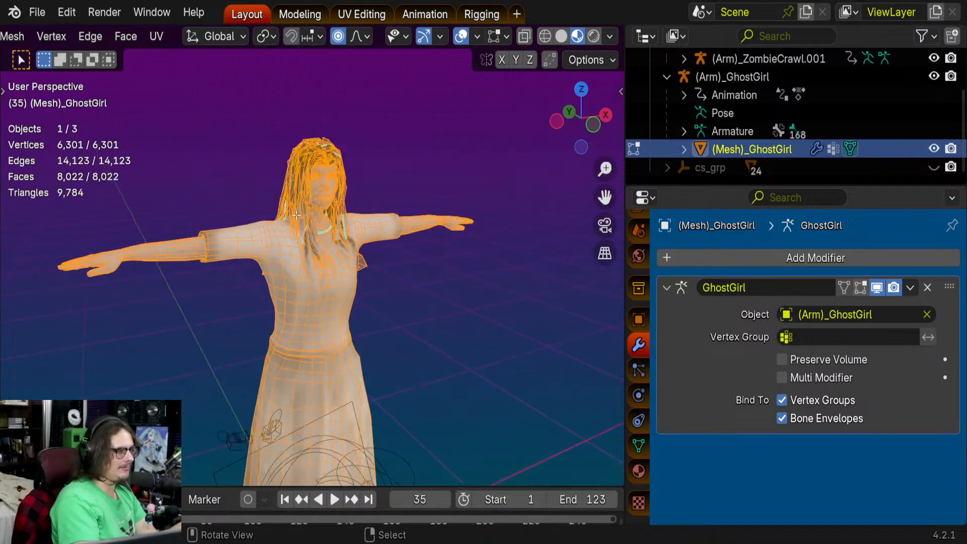
pyautogui.scroll(4, 370, 223)
pyautogui.scroll(-4, 391, 209)
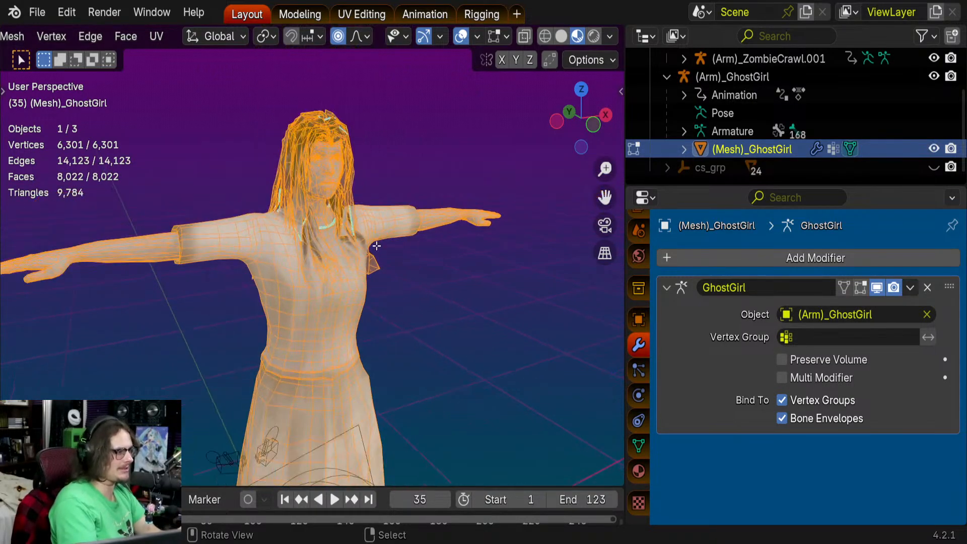
pyautogui.keyDown('shift'); pyautogui.moveTo(391, 209); pyautogui.dragTo(392, 353, button='middle'); pyautogui.keyUp('shift')
pyautogui.scroll(5, 391, 352)
pyautogui.moveTo(391, 353); pyautogui.dragTo(413, 194, button='middle')
pyautogui.scroll(-2, 343, 330)
pyautogui.scroll(4, 382, 353)
pyautogui.scroll(-6, 383, 353)
pyautogui.scroll(2, 275, 327)
# - Return to Object Mode, check the posed character's face and hair, and save the file
pyautogui.press('Tab')
pyautogui.scroll(-6, 282, 330)
pyautogui.scroll(2, 289, 330)
pyautogui.scroll(2, 346, 203)
pyautogui.scroll(2, 346, 203)
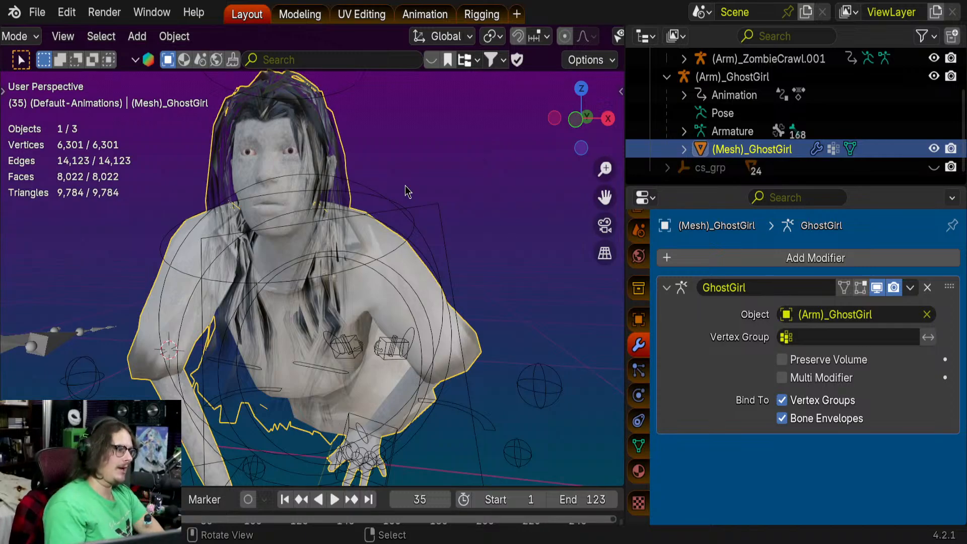
pyautogui.scroll(-3, 423, 233)
pyautogui.hotkey('ctrl', 's')
pyautogui.scroll(-4, 403, 244)
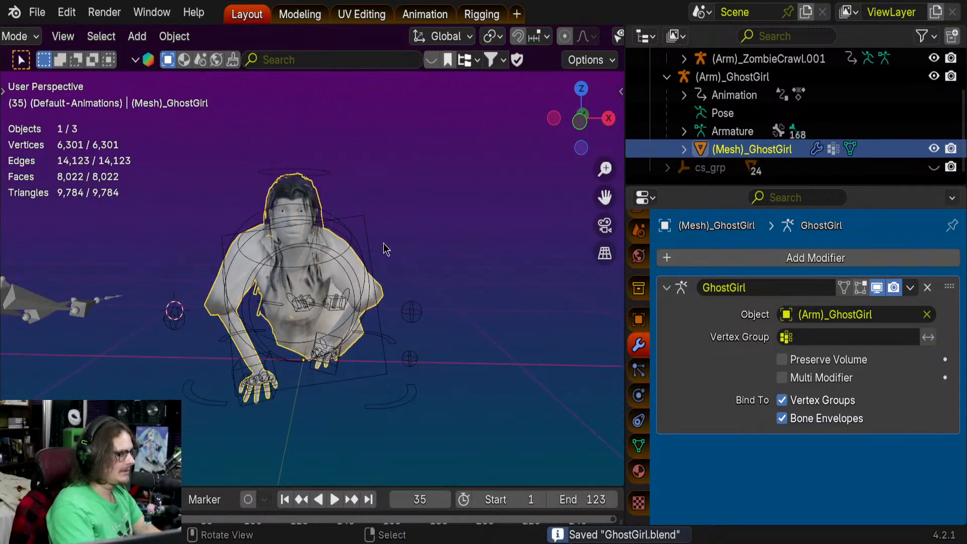
# - Select the (Arm)_GhostGirl armature and view it beside the zombie crawl armature
pyautogui.moveTo(384, 249); pyautogui.dragTo(361, 209, button='middle')
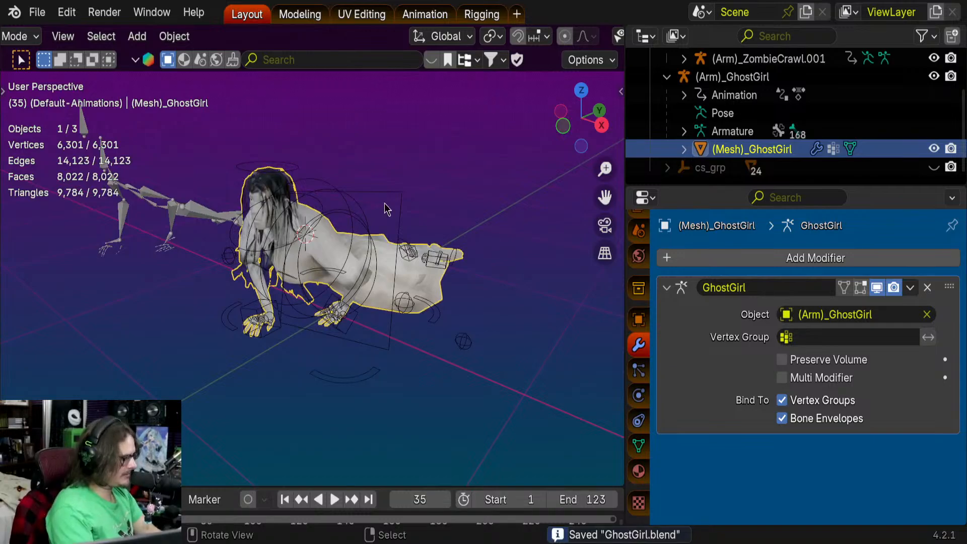
pyautogui.click(337, 198)
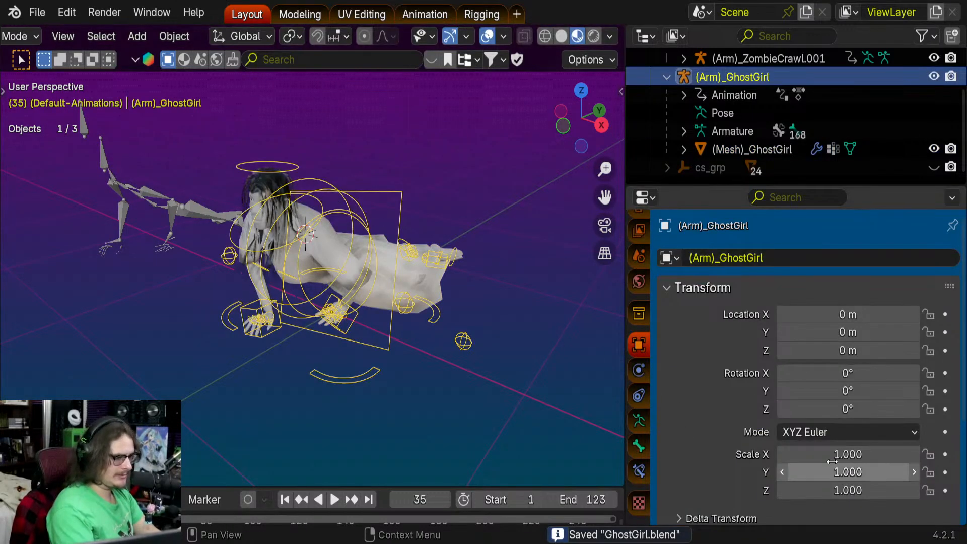
pyautogui.moveTo(418, 272); pyautogui.dragTo(453, 285, button='middle')
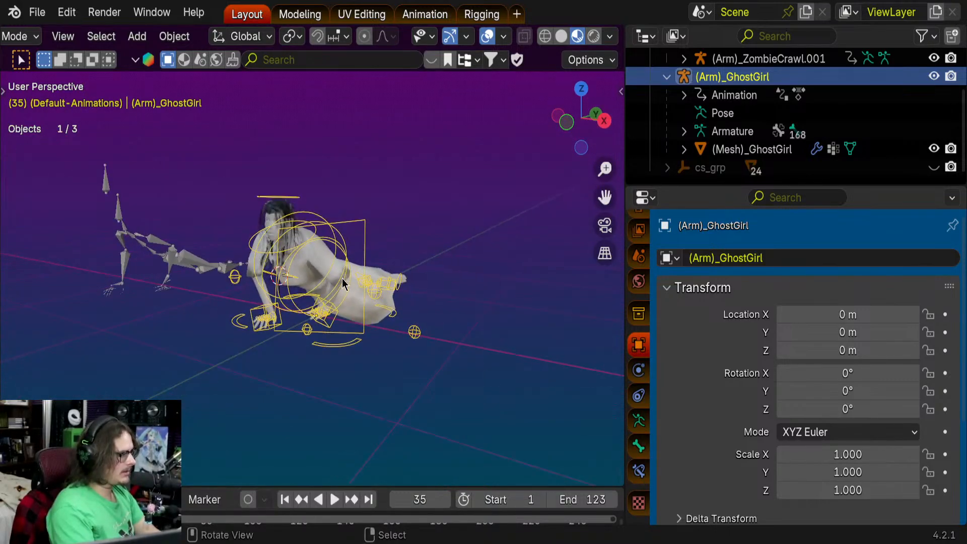